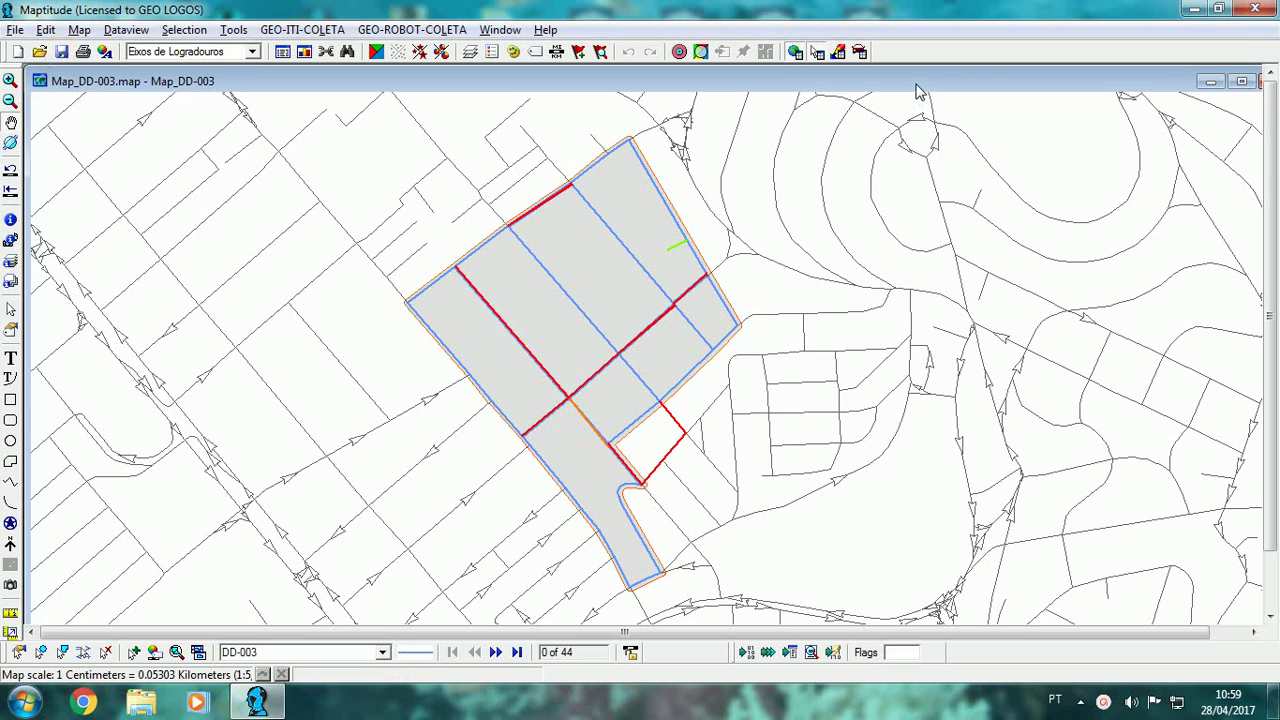
# - Close the DD-003 map and open the recent map Map_DD-002.map
pyautogui.moveTo(916, 85); pyautogui.dragTo(876, 87)
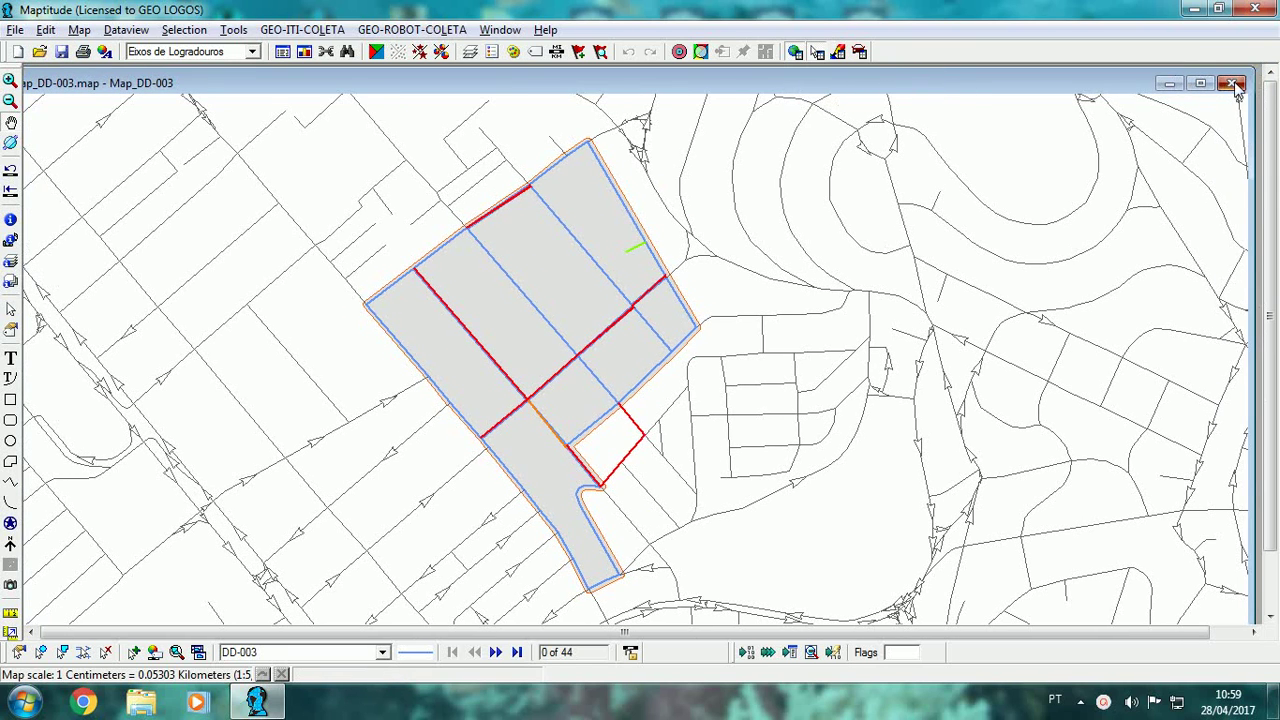
pyautogui.click(1235, 85)
pyautogui.click(15, 29)
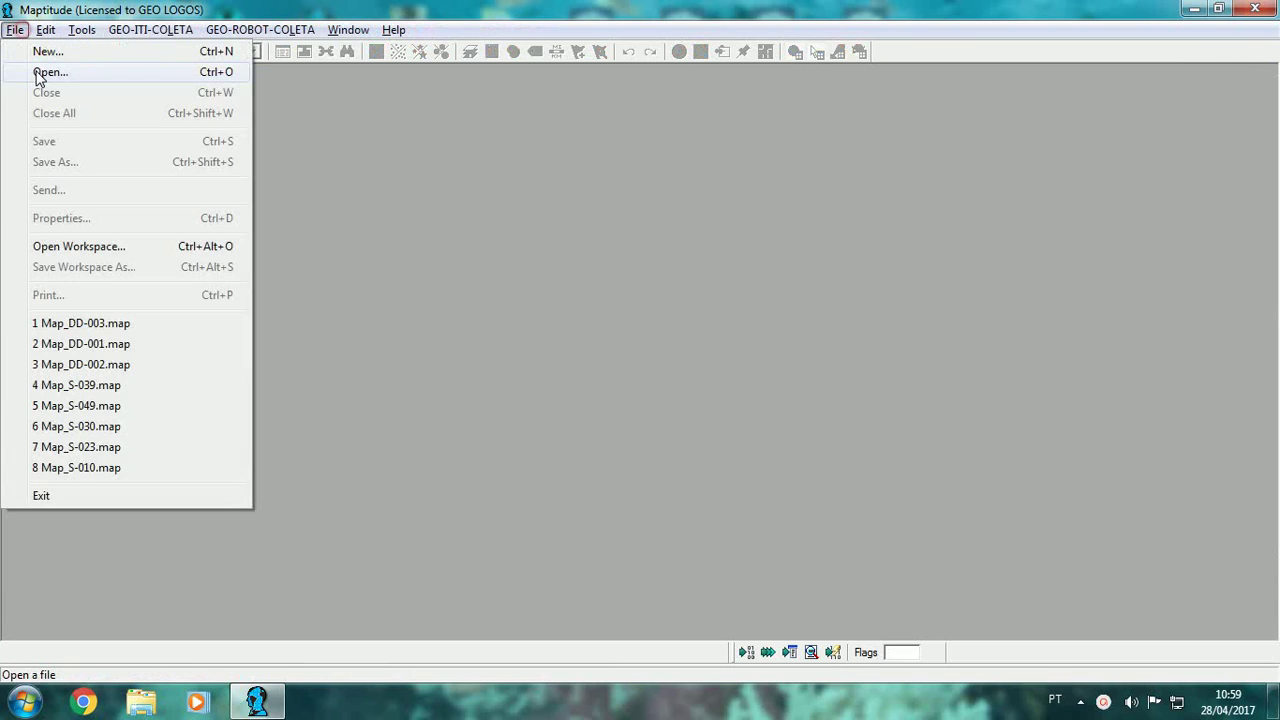
pyautogui.click(94, 365)
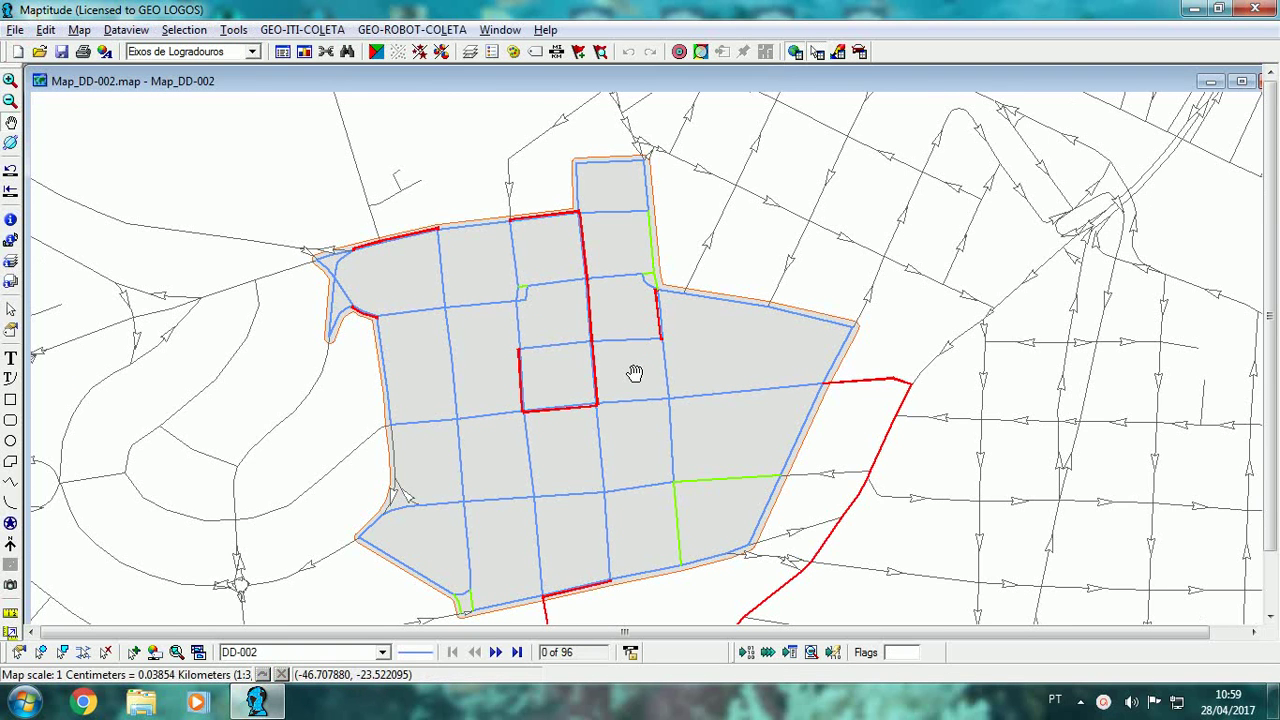
# - Close the DD-002 map and open the recent map Map_DD-001.map
pyautogui.moveTo(1182, 84); pyautogui.dragTo(1132, 74)
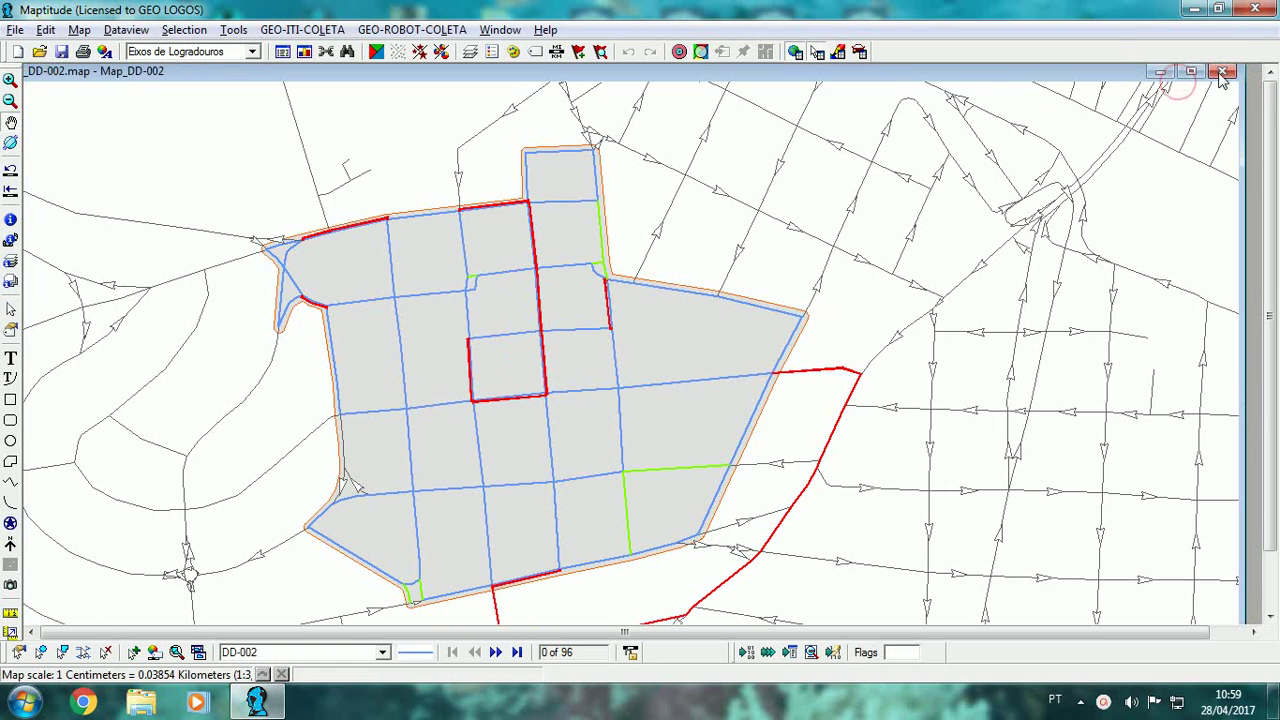
pyautogui.click(1224, 73)
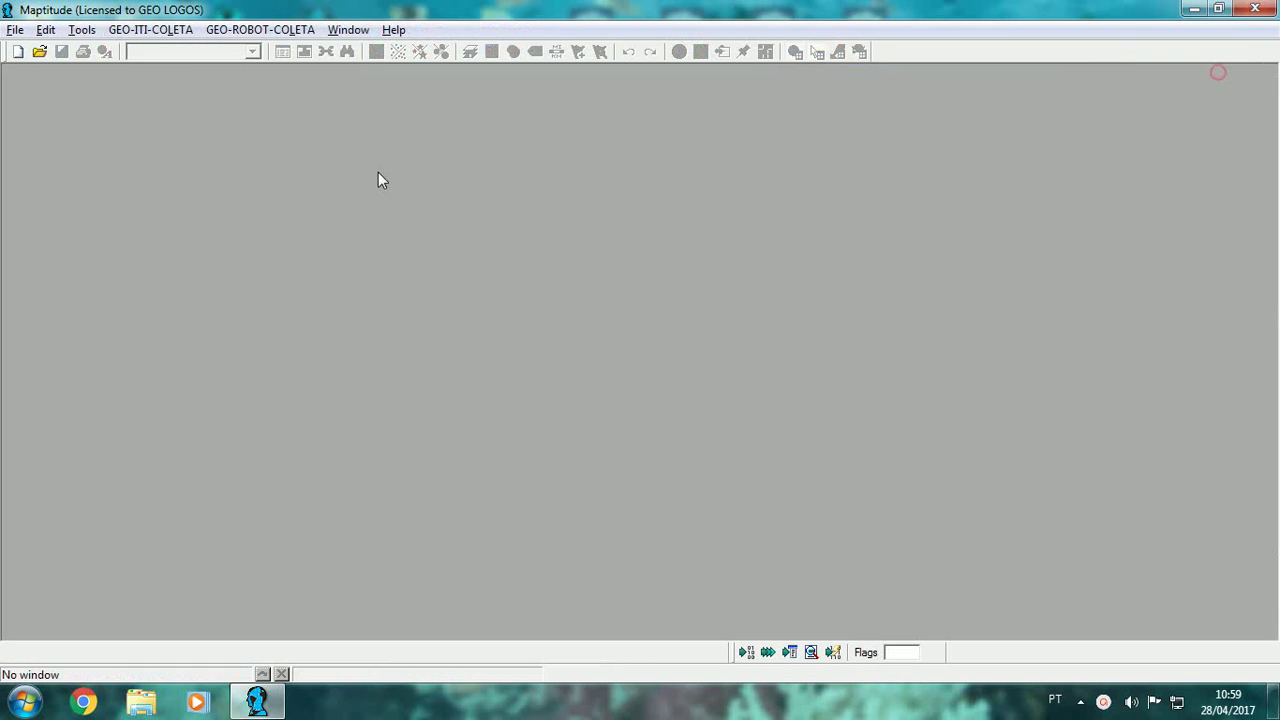
pyautogui.click(15, 29)
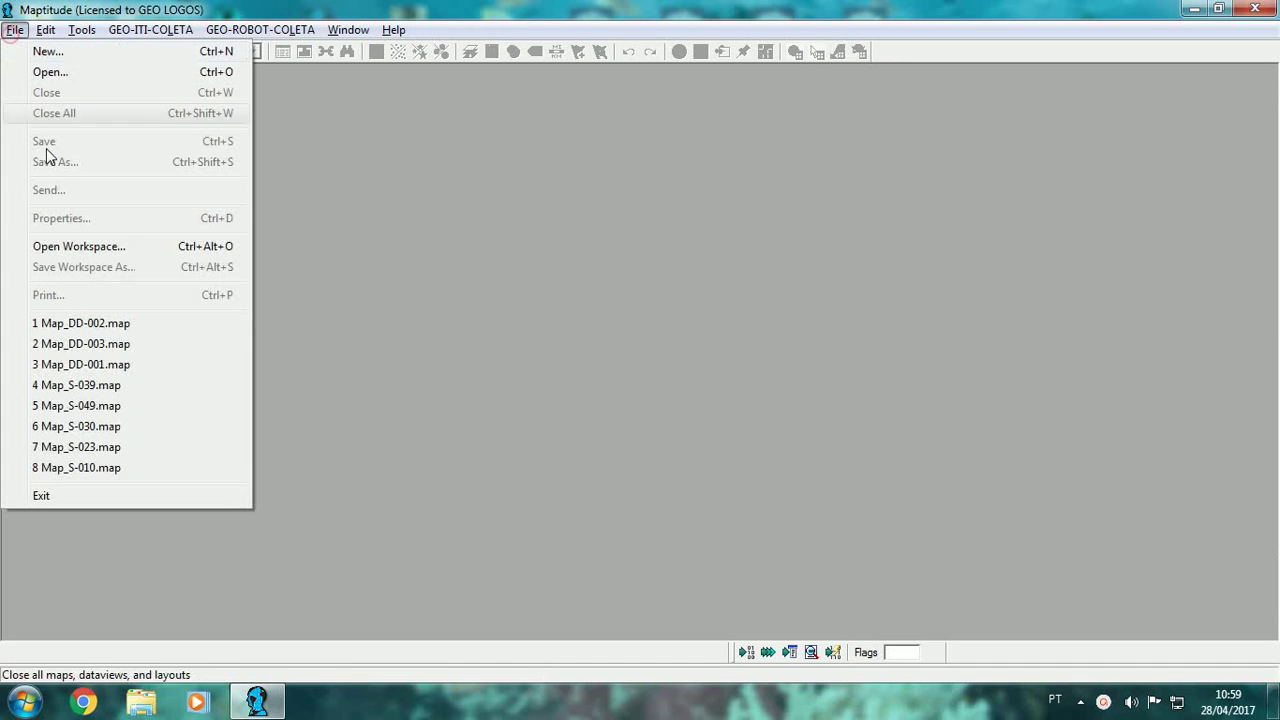
pyautogui.click(119, 366)
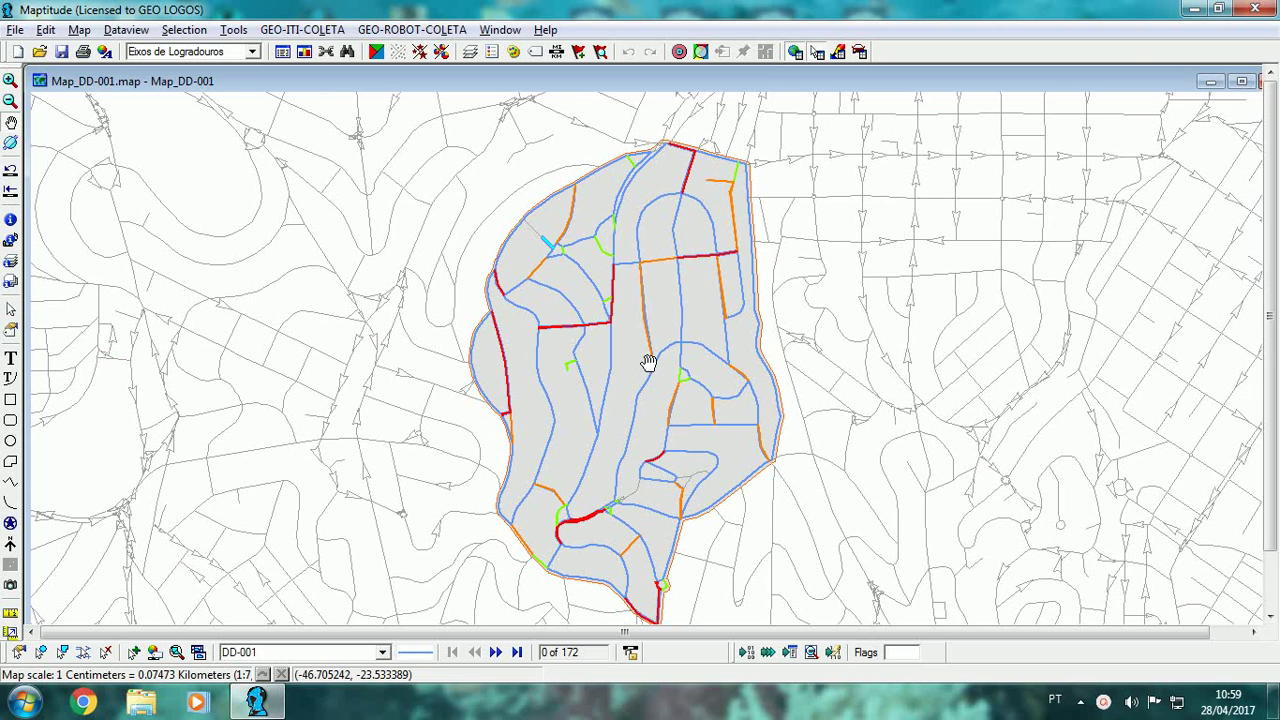
# - Examine the coloured route segments of collection sector DD-001 at closer and wider scales
pyautogui.scroll(1, 648, 362)
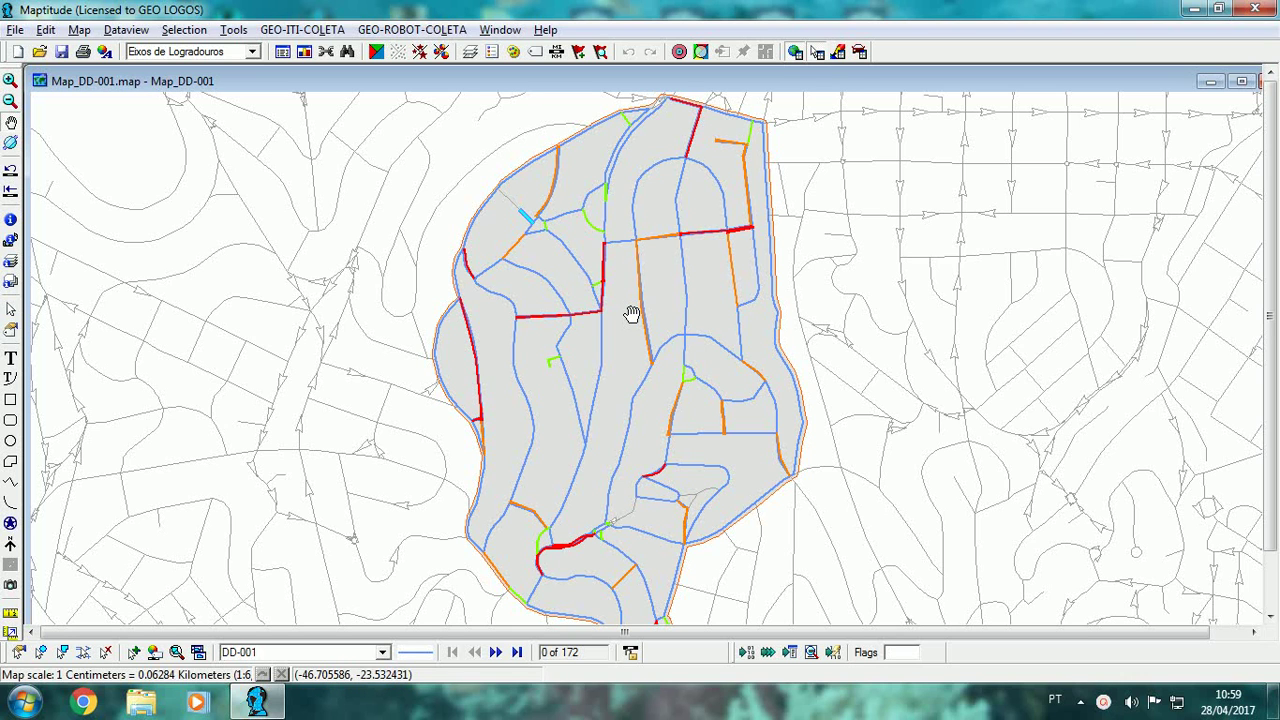
pyautogui.scroll(-1, 631, 314)
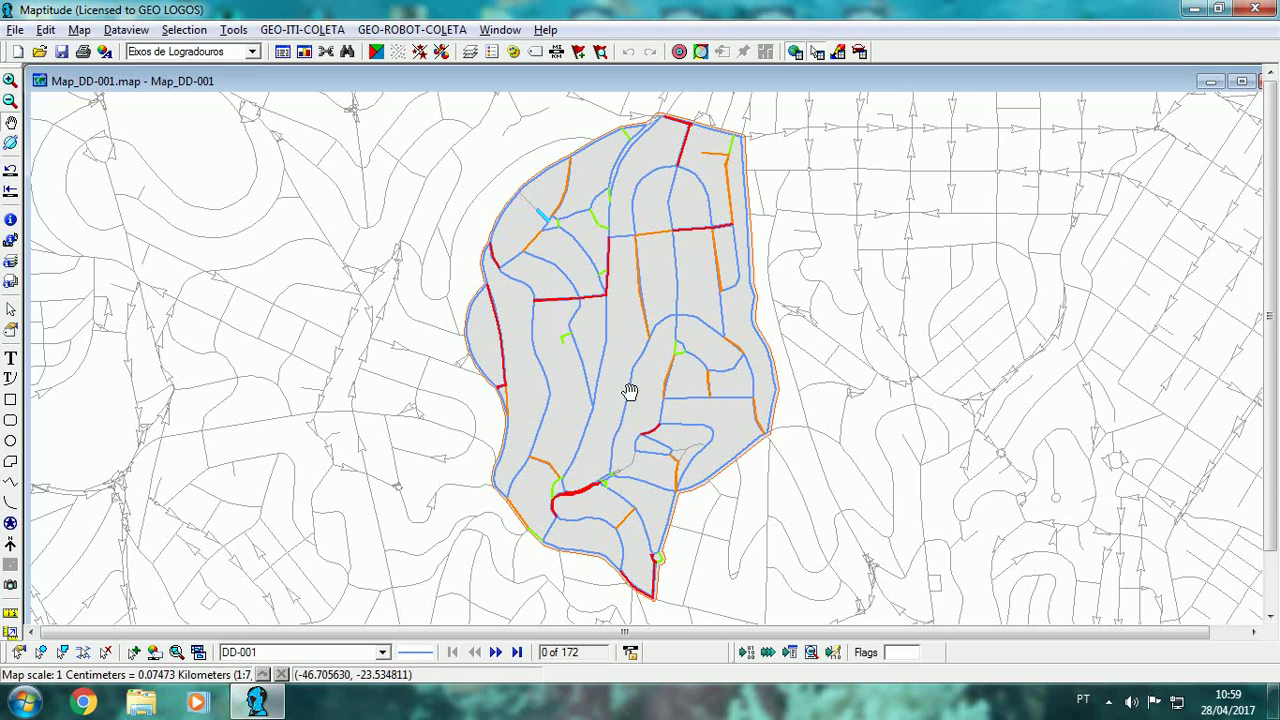
pyautogui.scroll(1, 625, 362)
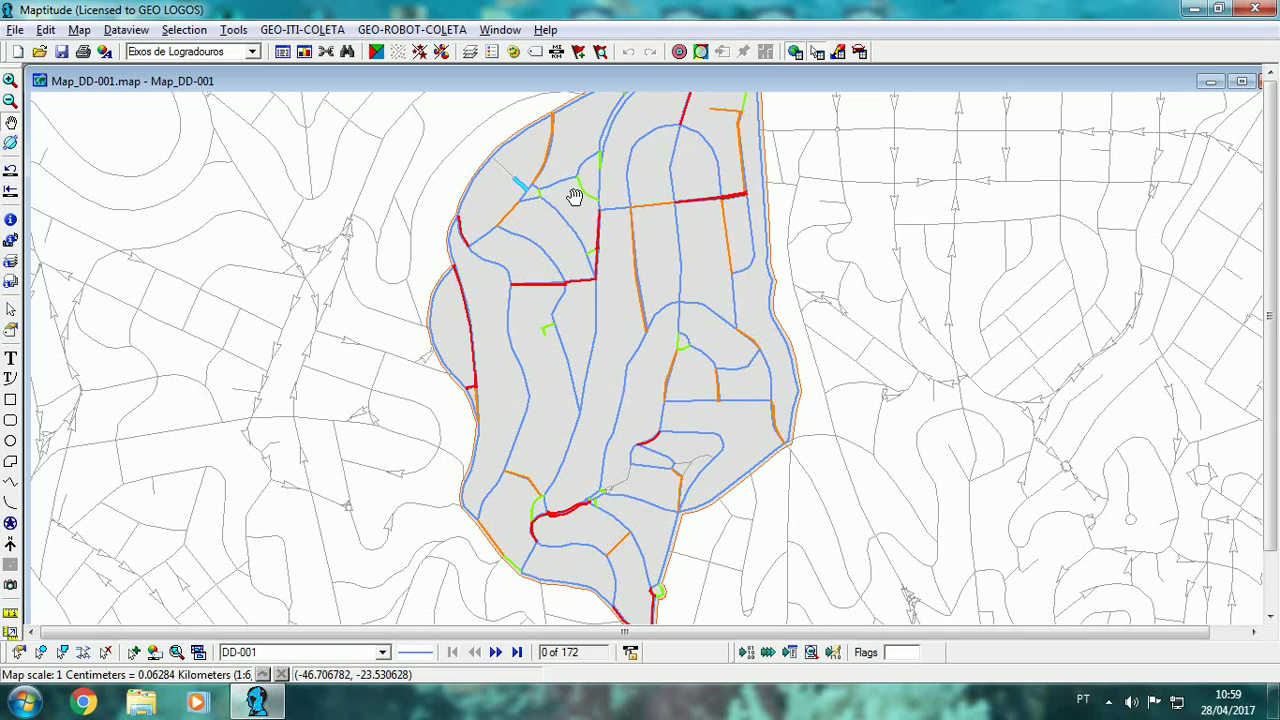
pyautogui.scroll(-1, 616, 286)
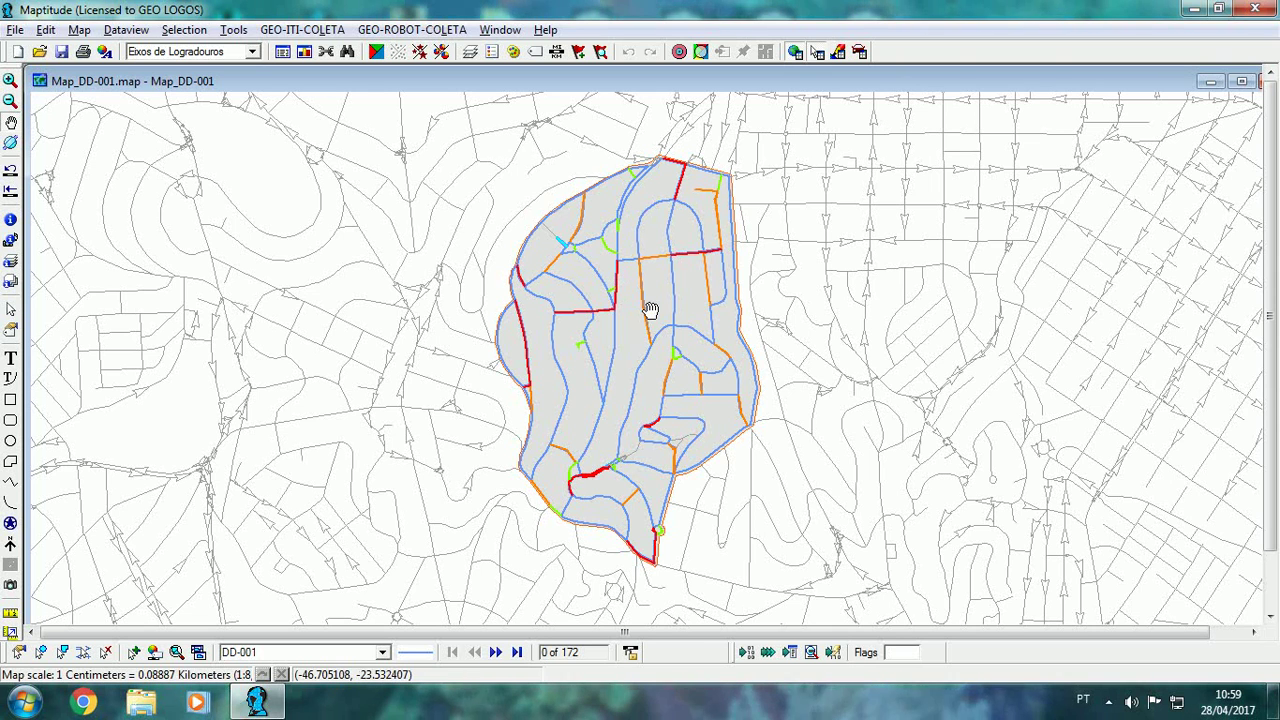
pyautogui.scroll(1, 650, 310)
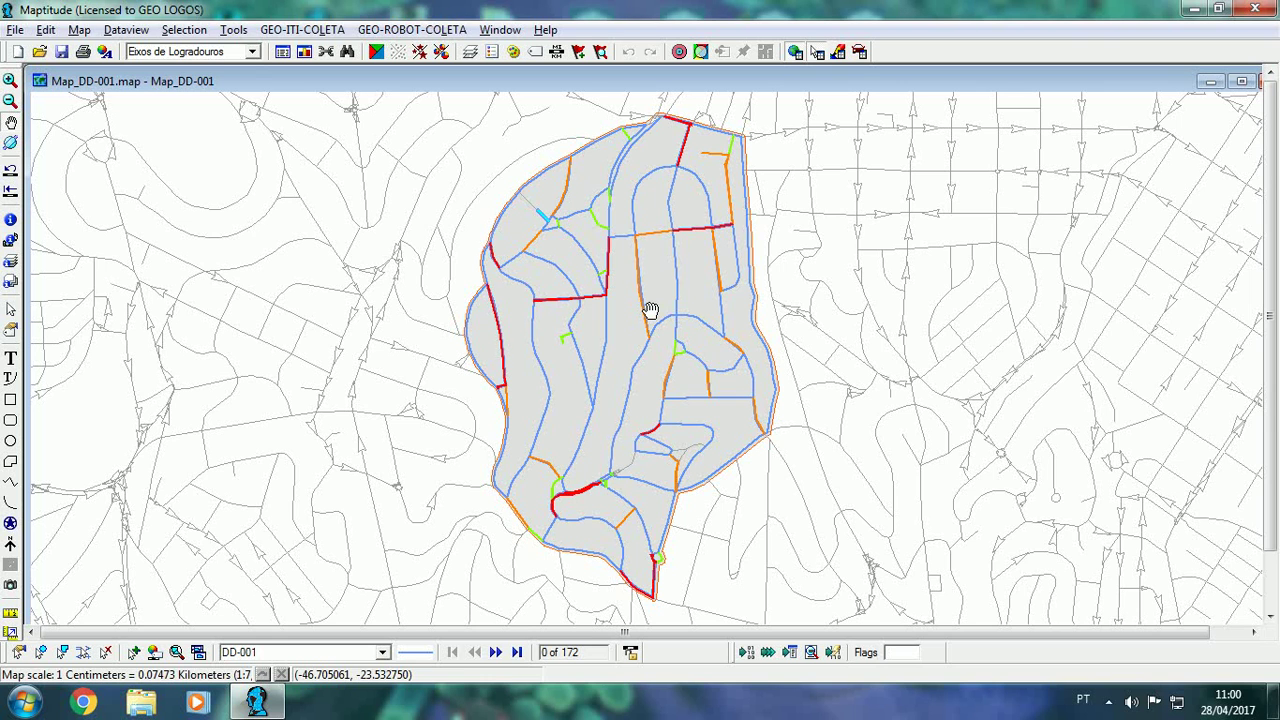
pyautogui.scroll(-1, 650, 310)
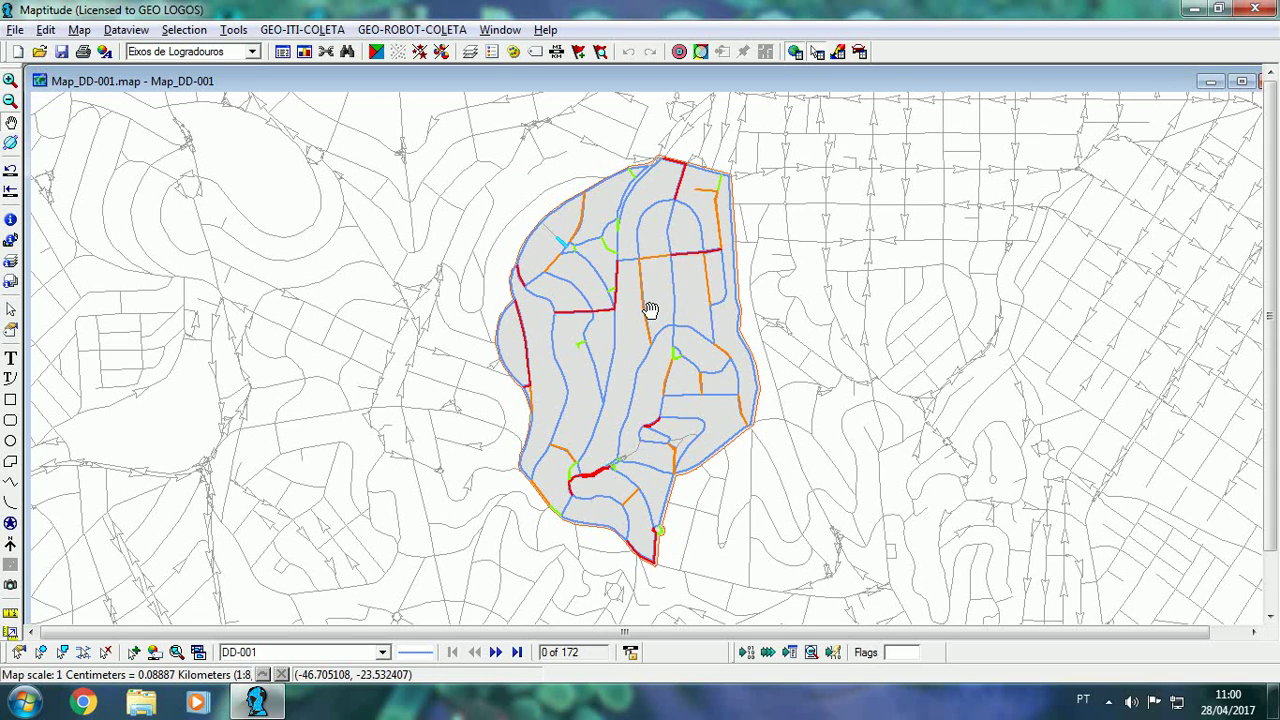
pyautogui.scroll(1, 650, 310)
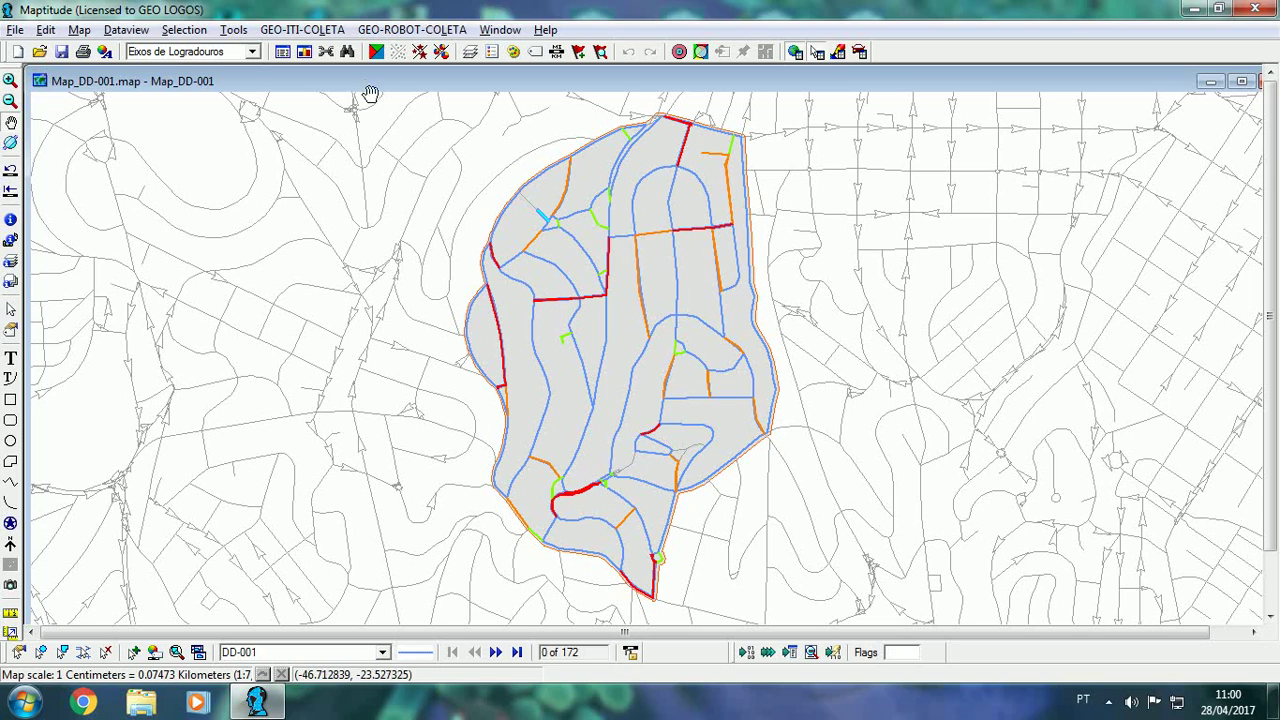
pyautogui.moveTo(672, 220); pyautogui.dragTo(654, 220)
pyautogui.scroll(1, 660, 323)
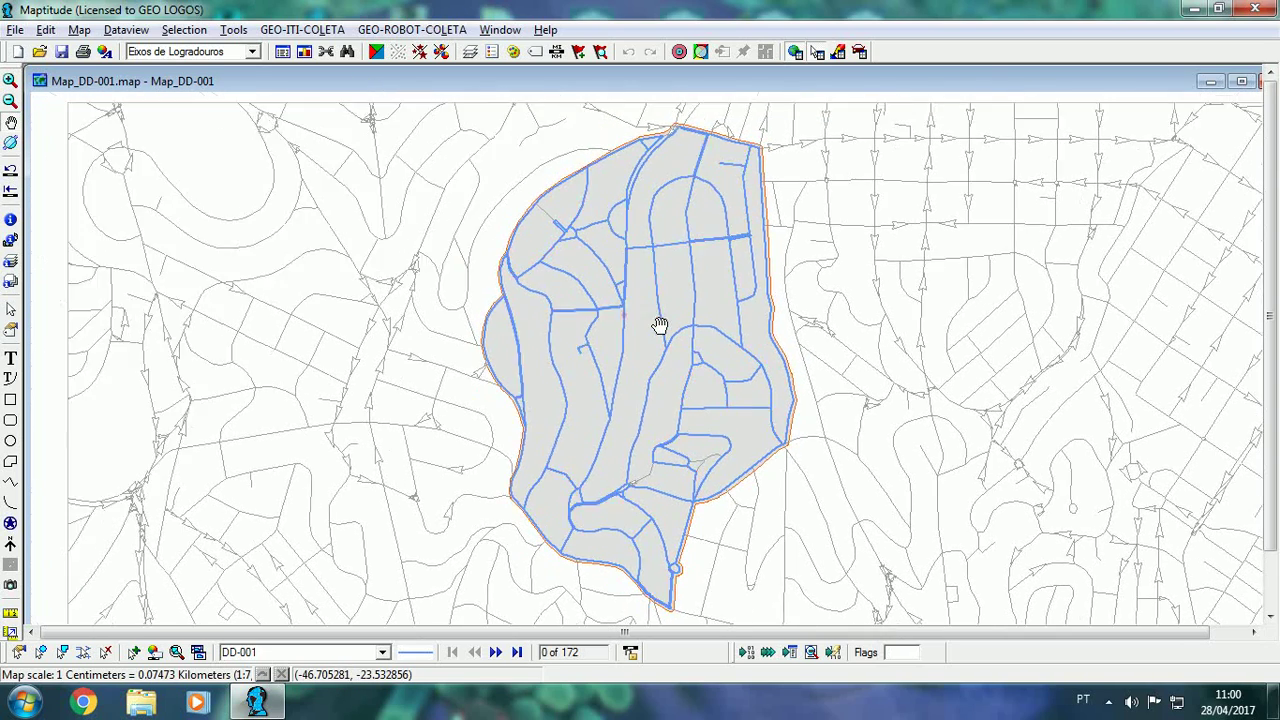
pyautogui.scroll(-1, 660, 325)
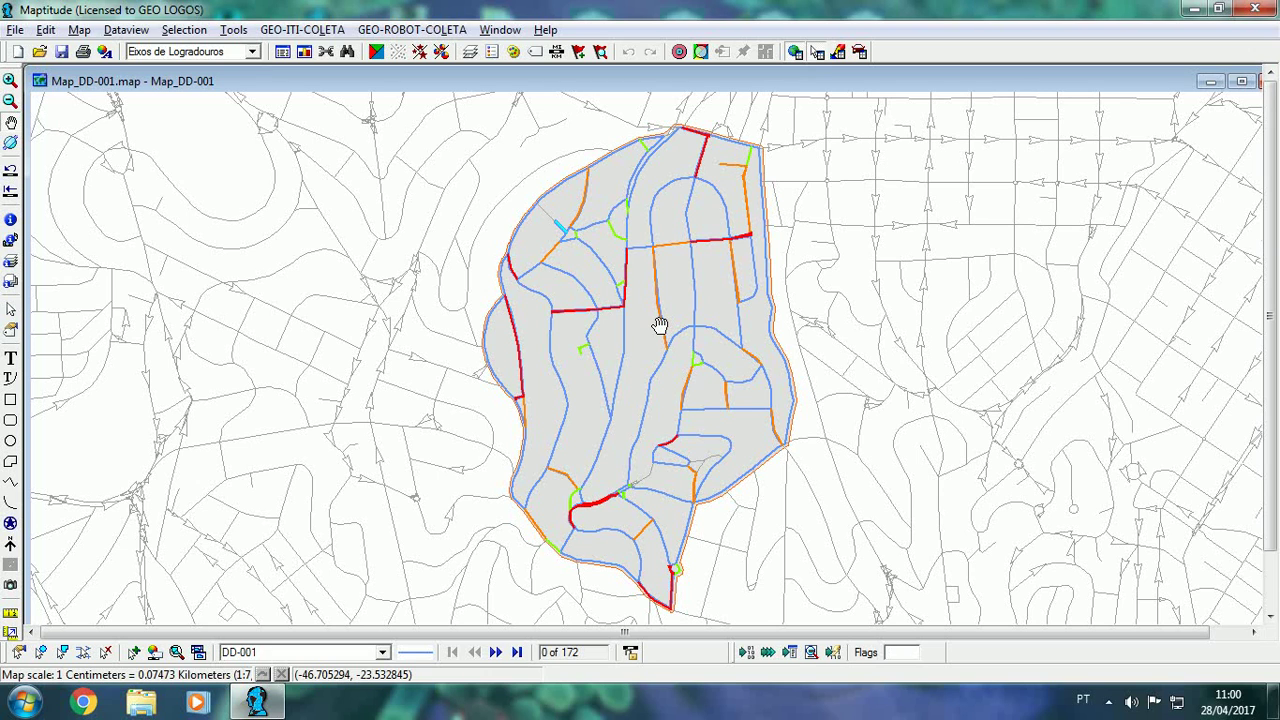
pyautogui.moveTo(660, 325); pyautogui.dragTo(654, 323)
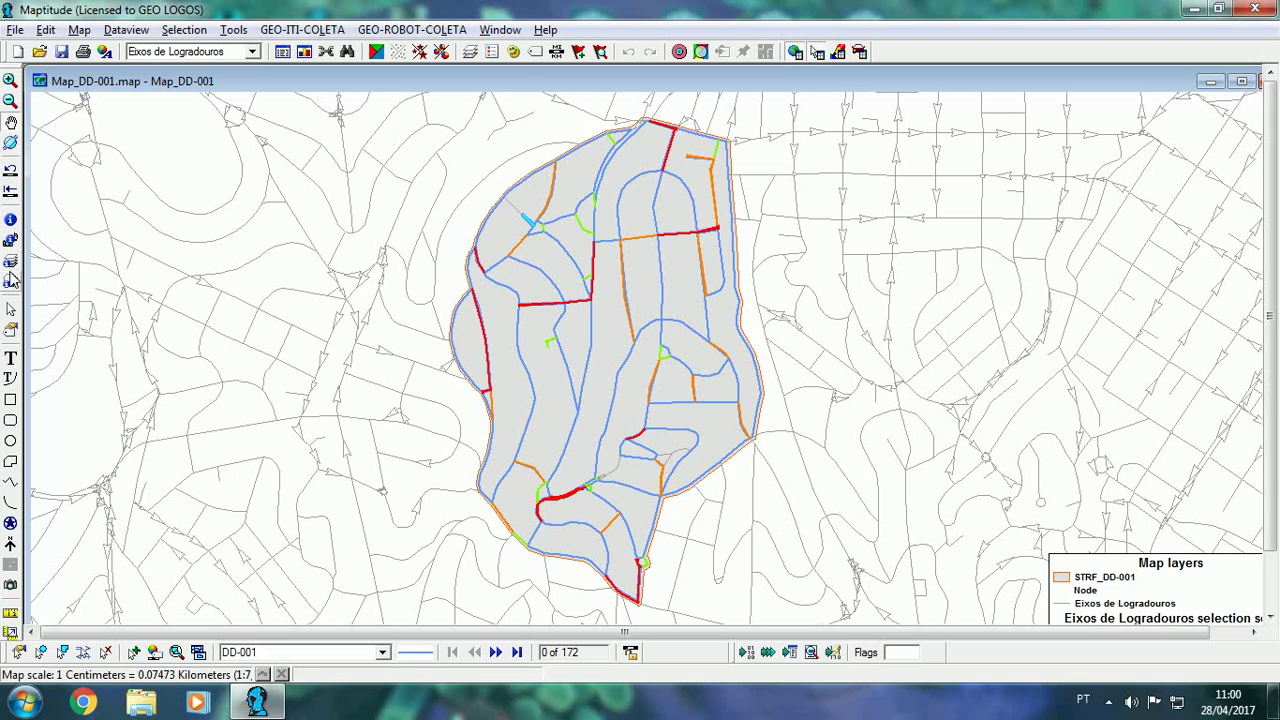
# - Move the DD-001 map legend fully into view and hide it
pyautogui.click(10, 312)
pyautogui.moveTo(1118, 622); pyautogui.dragTo(1073, 550)
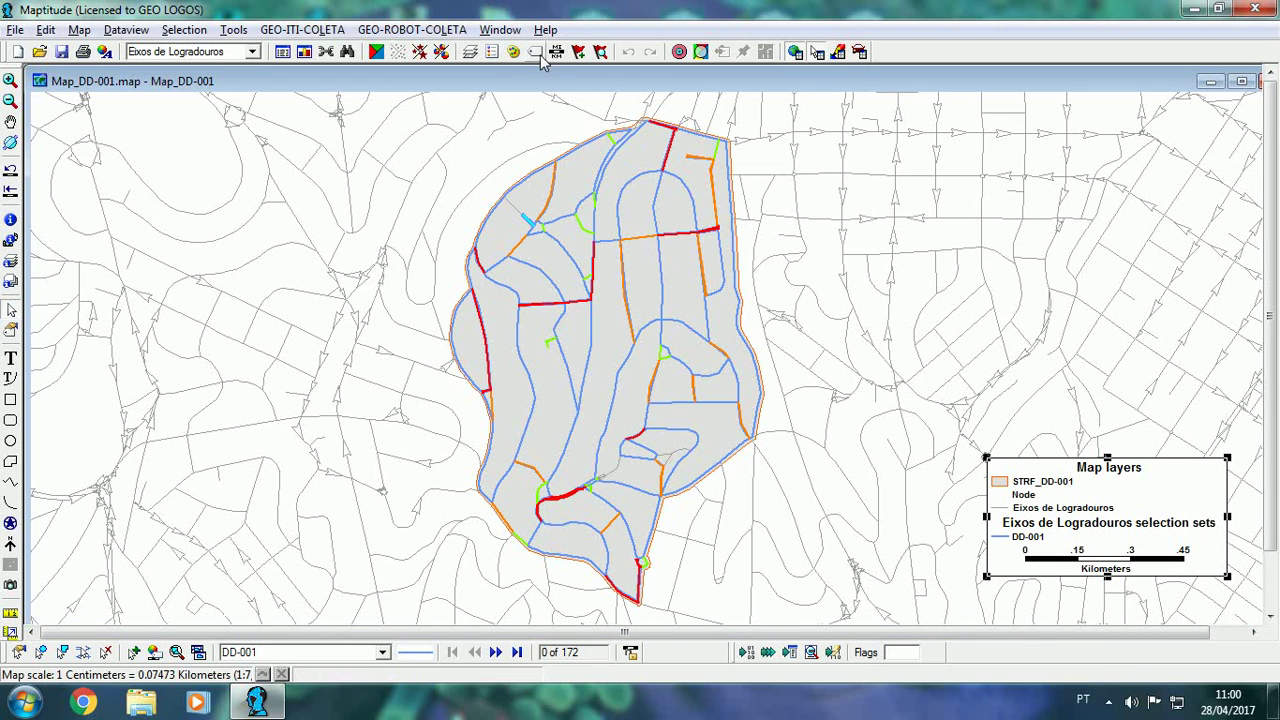
pyautogui.click(492, 53)
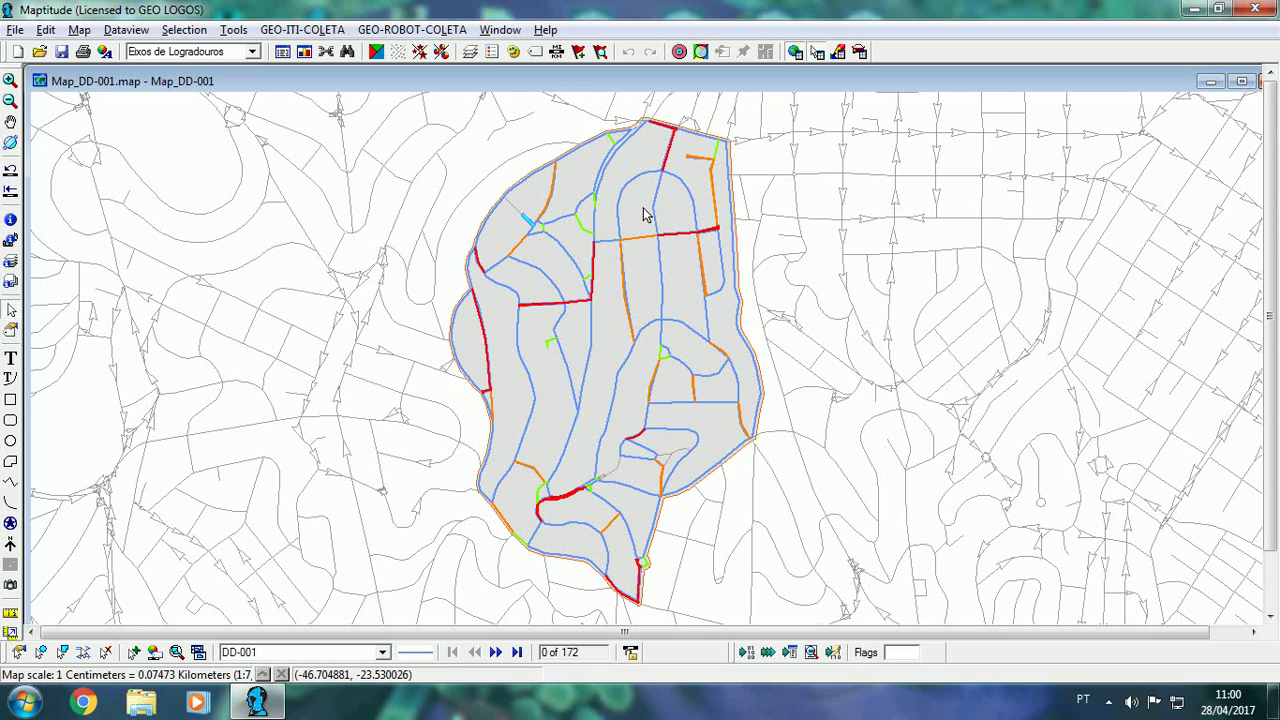
# - Close the DD-001 map saving its changes, and reopen Map_DD-003.map
pyautogui.doubleClick(1120, 82)
pyautogui.click(1237, 82)
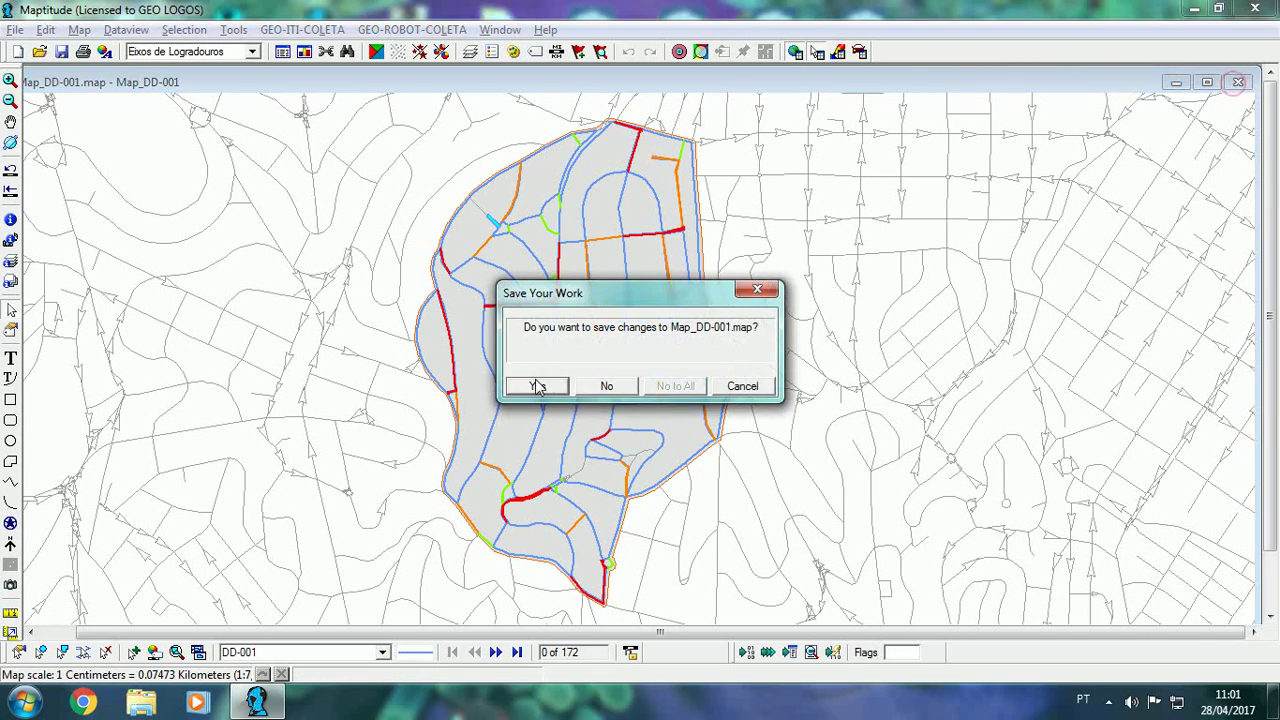
pyautogui.click(537, 386)
pyautogui.click(15, 30)
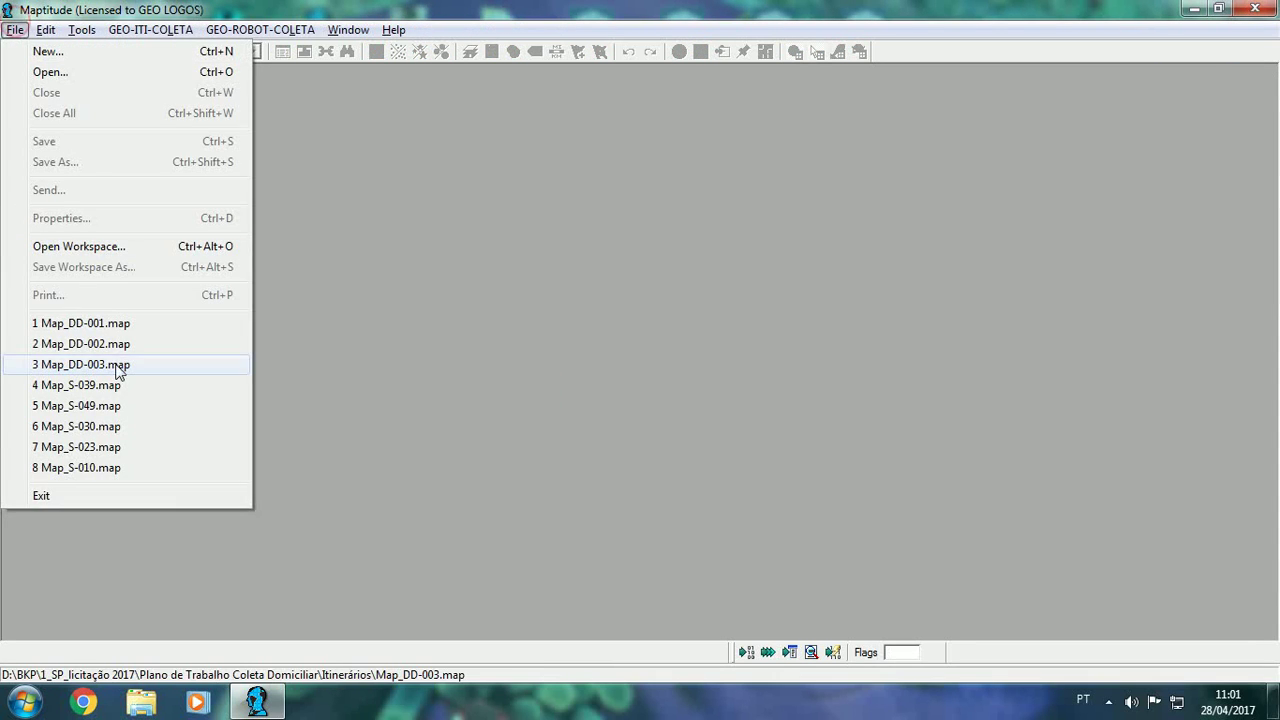
pyautogui.click(78, 364)
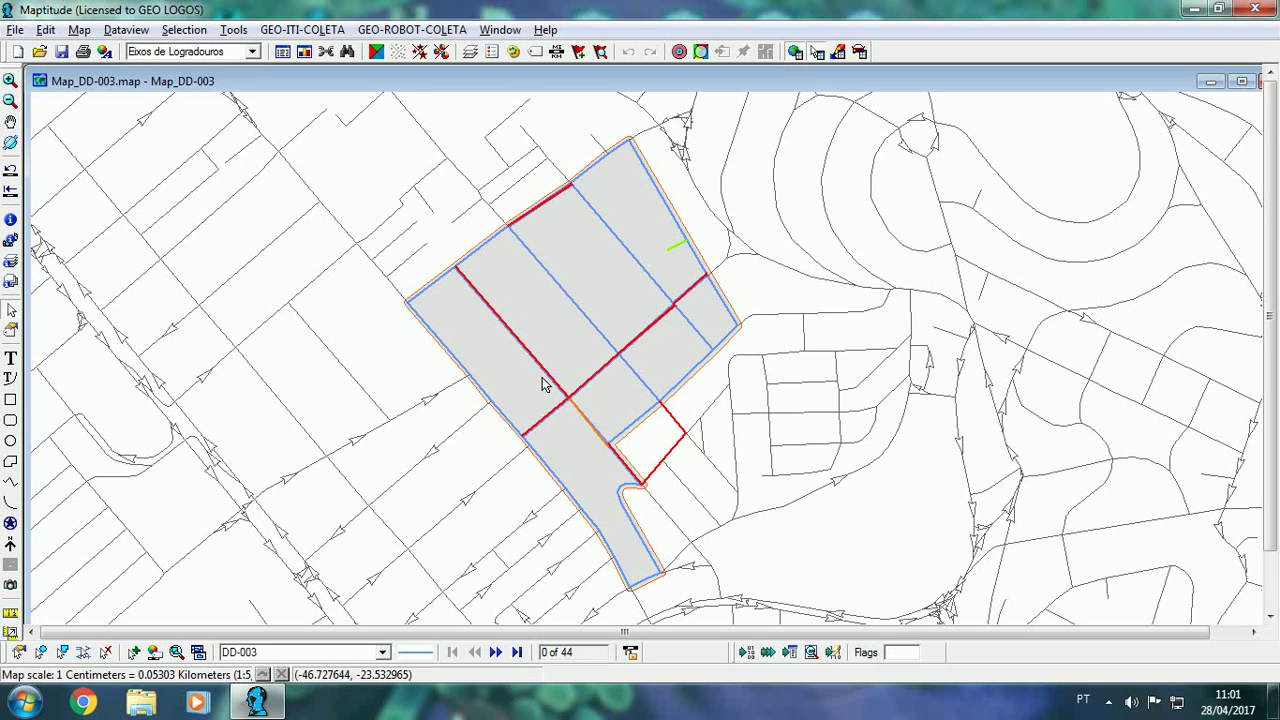
# - Start the GEO-ITI-COLETA module, review its system preferences (Preferências do Sistema) and return to the module
pyautogui.click(318, 30)
pyautogui.click(820, 103)
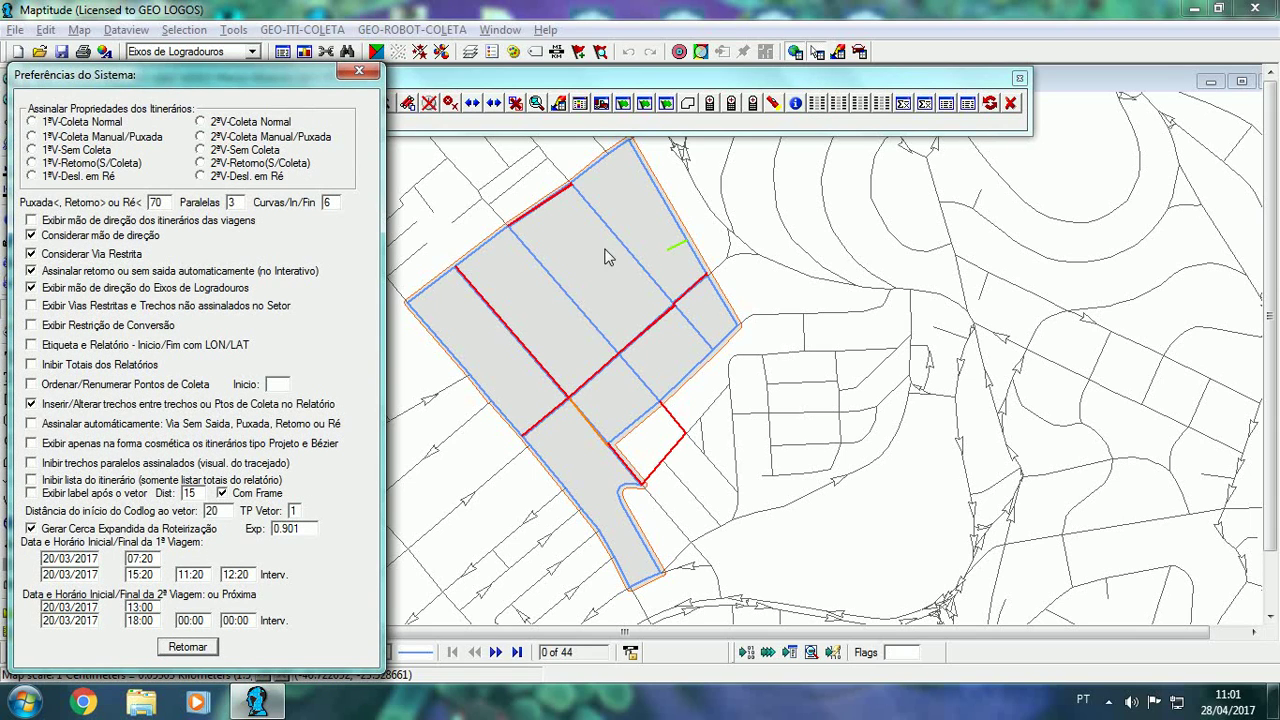
pyautogui.click(60, 222)
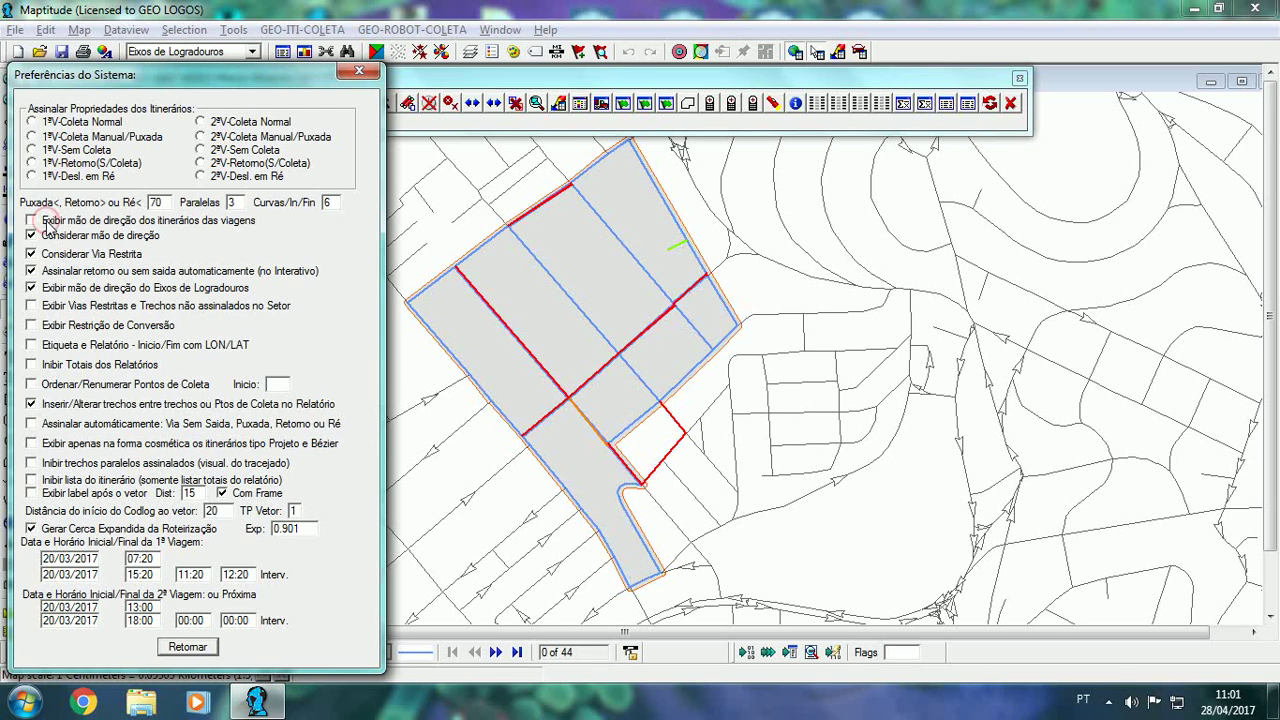
pyautogui.click(200, 647)
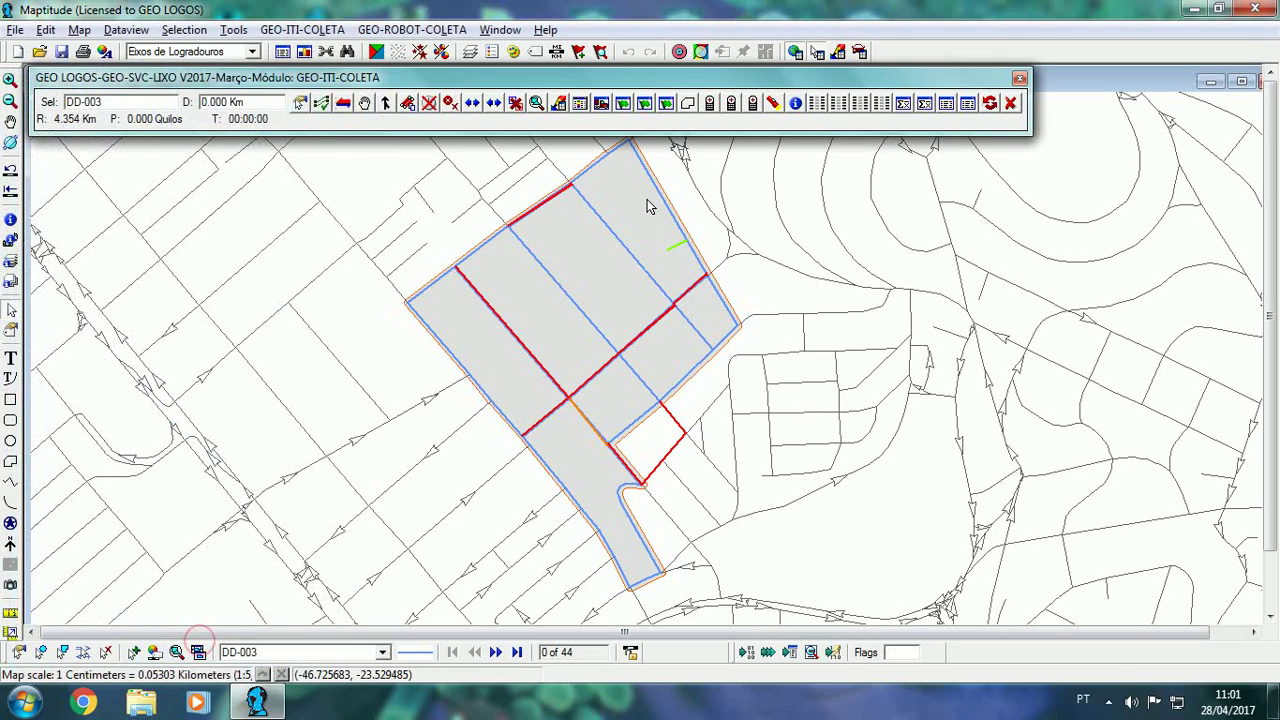
# - Display the DD-003 itinerary's sequence labels in yellow rectangular frames with a border (C/Borda), and close the label settings
pyautogui.click(580, 103)
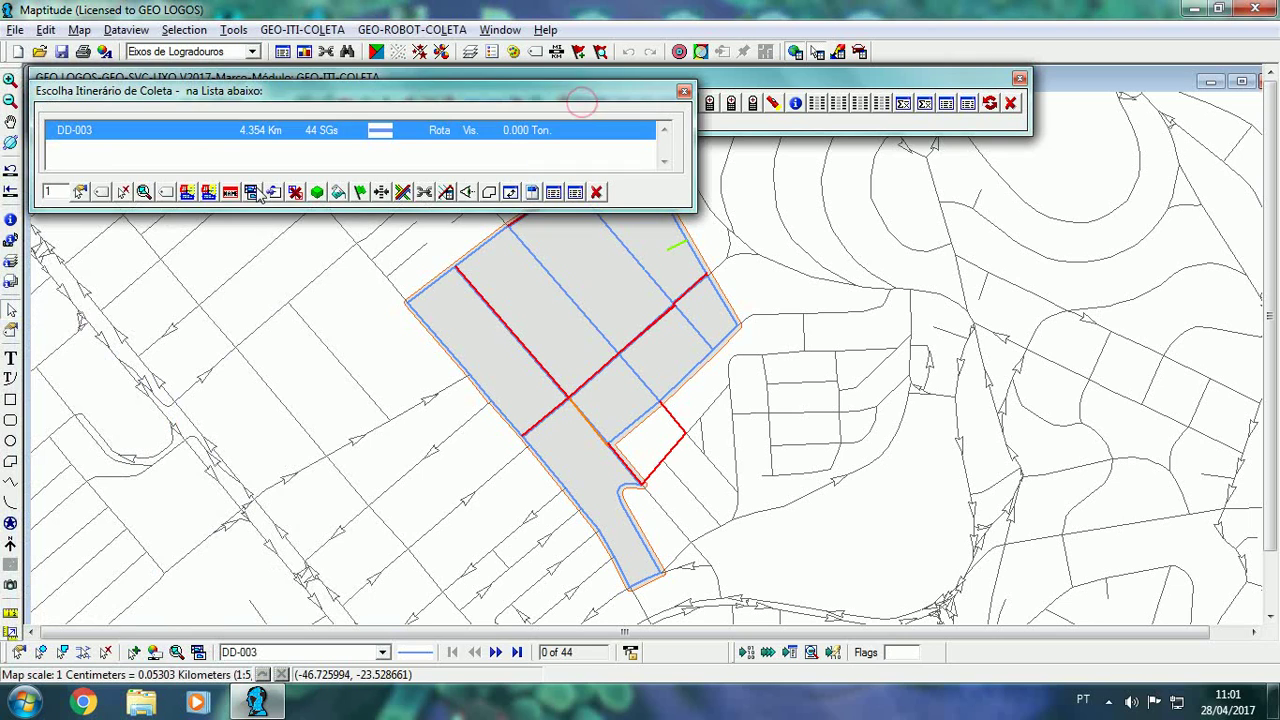
pyautogui.click(100, 190)
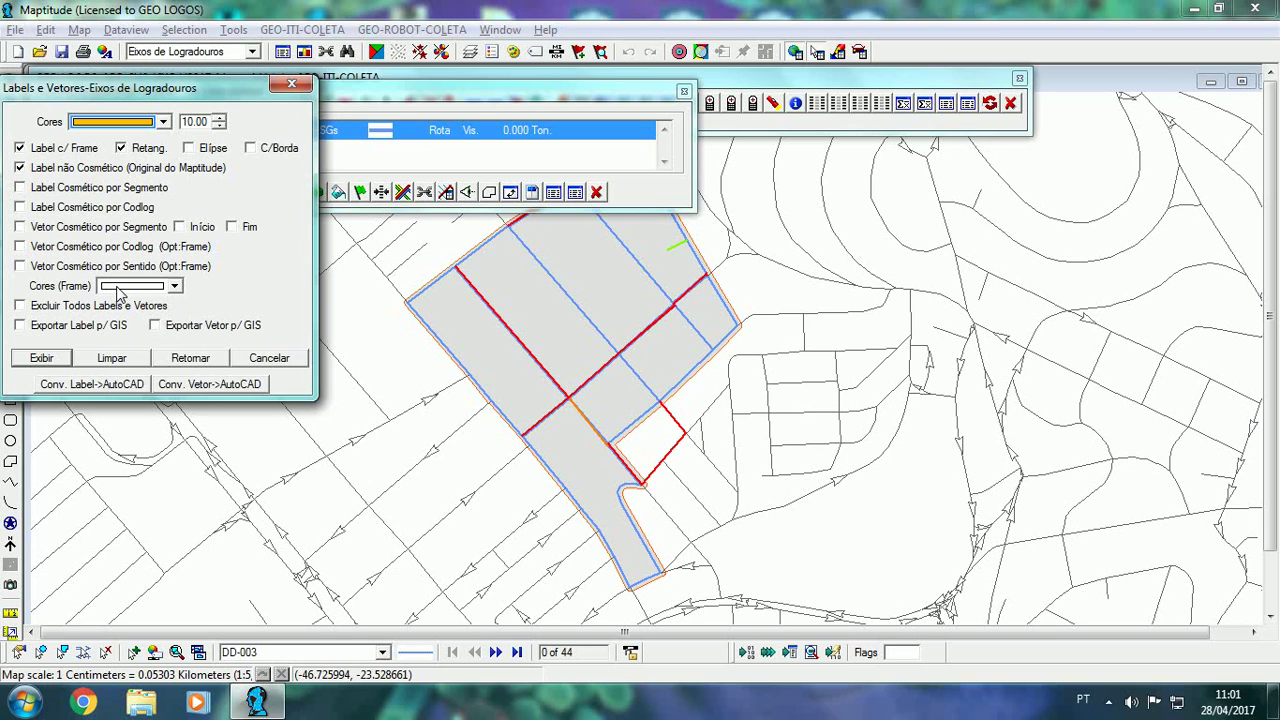
pyautogui.moveTo(130, 88); pyautogui.dragTo(130, 167)
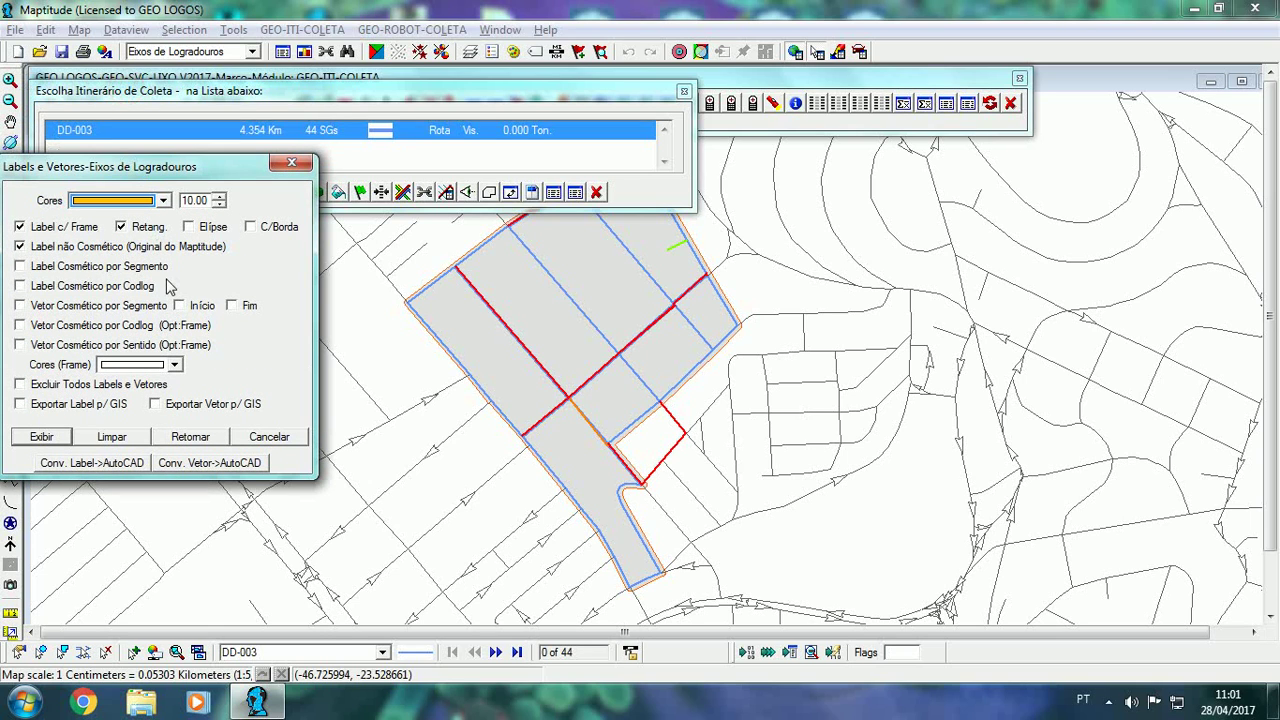
pyautogui.click(168, 201)
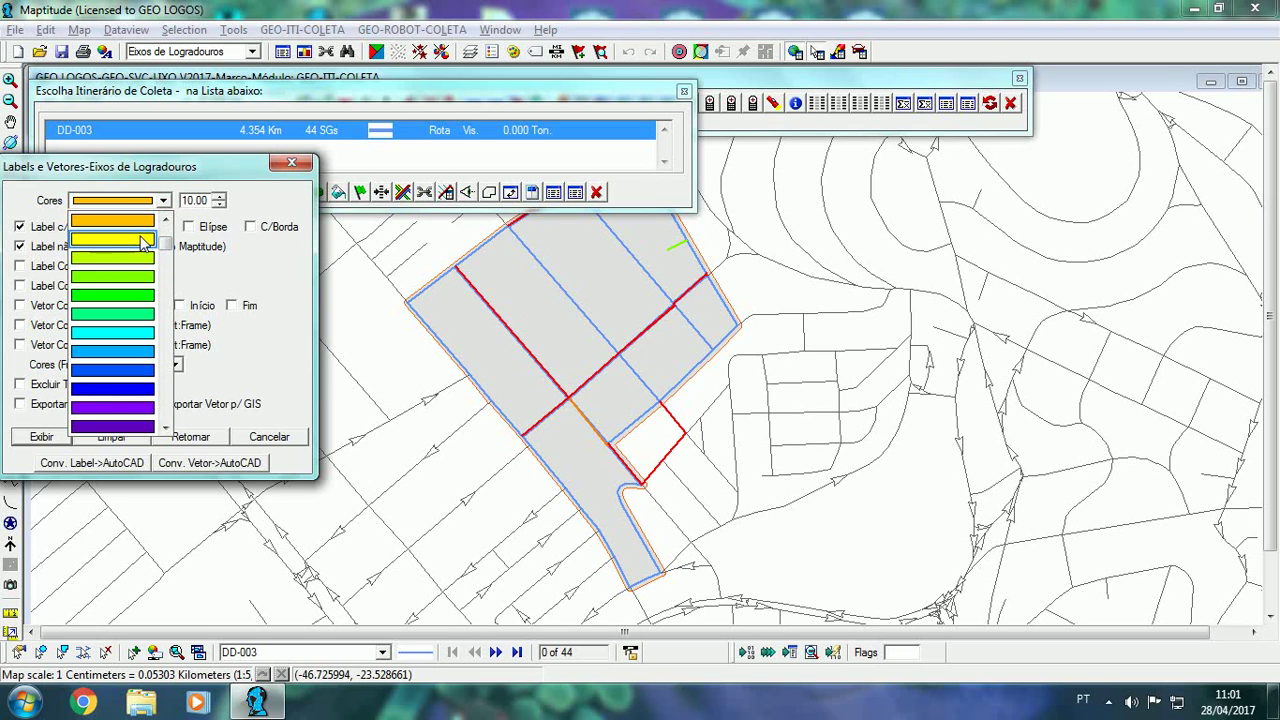
pyautogui.click(140, 230)
pyautogui.click(250, 226)
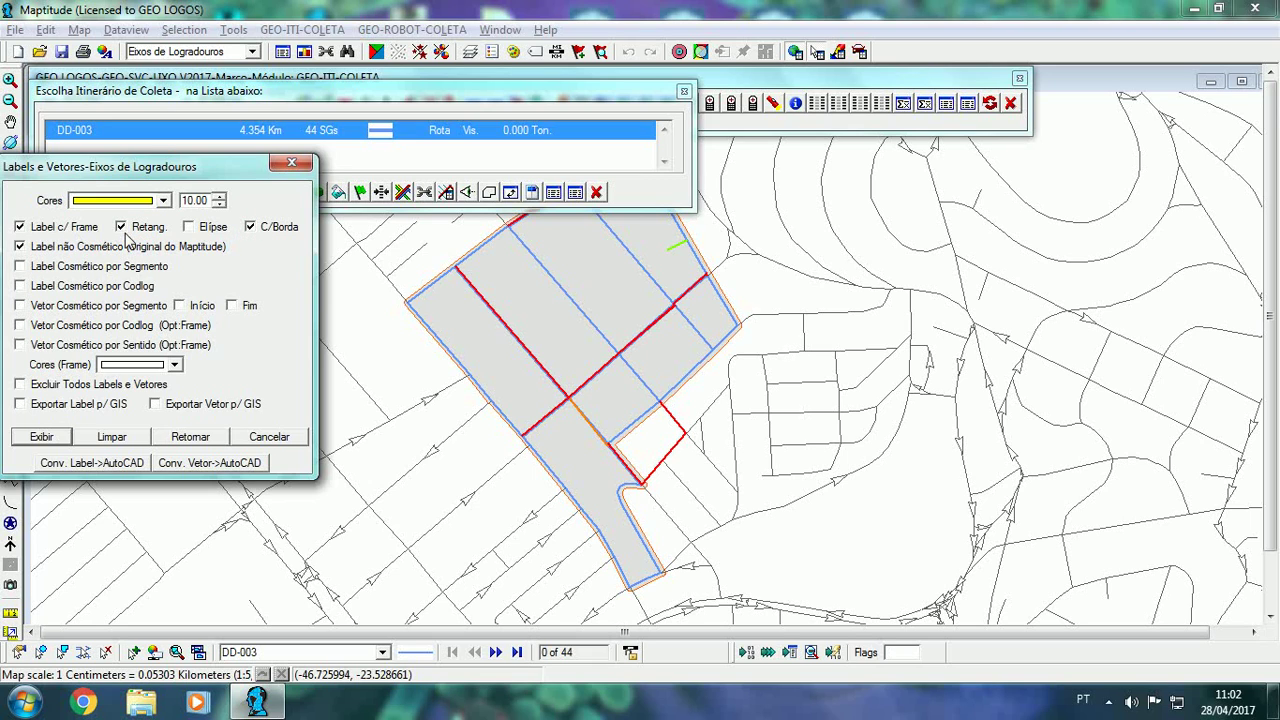
pyautogui.click(41, 438)
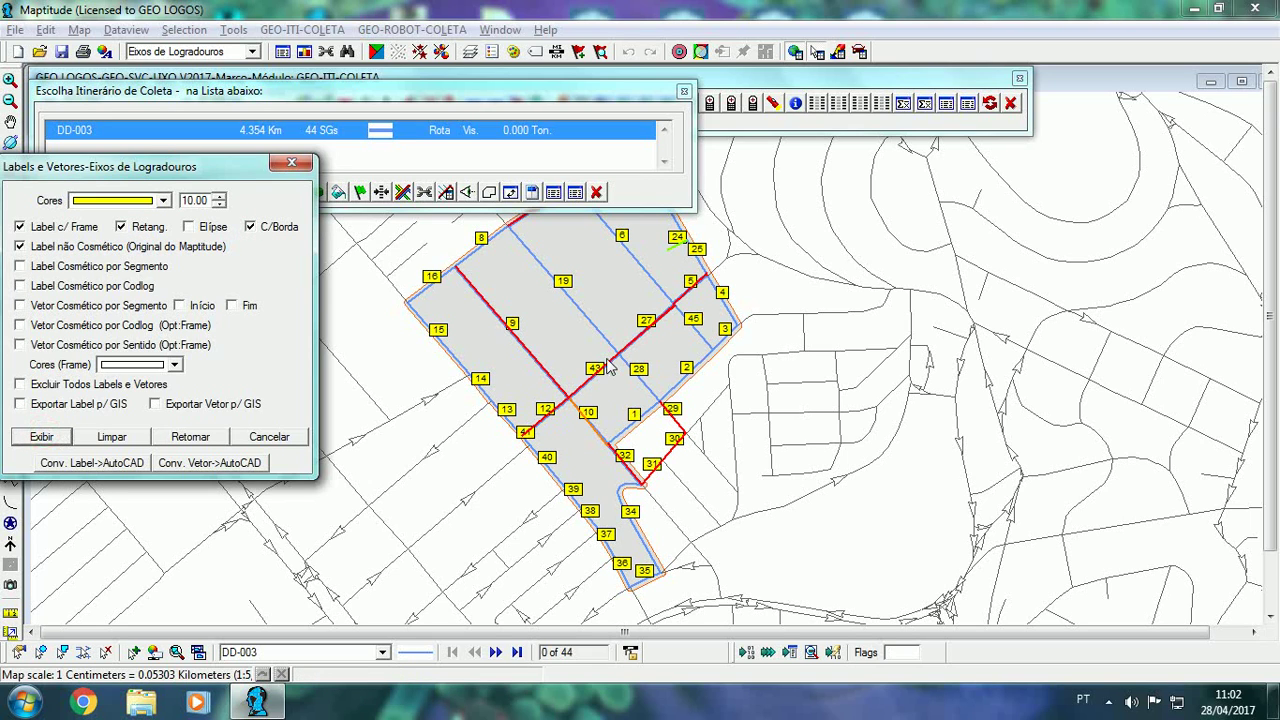
pyautogui.click(269, 437)
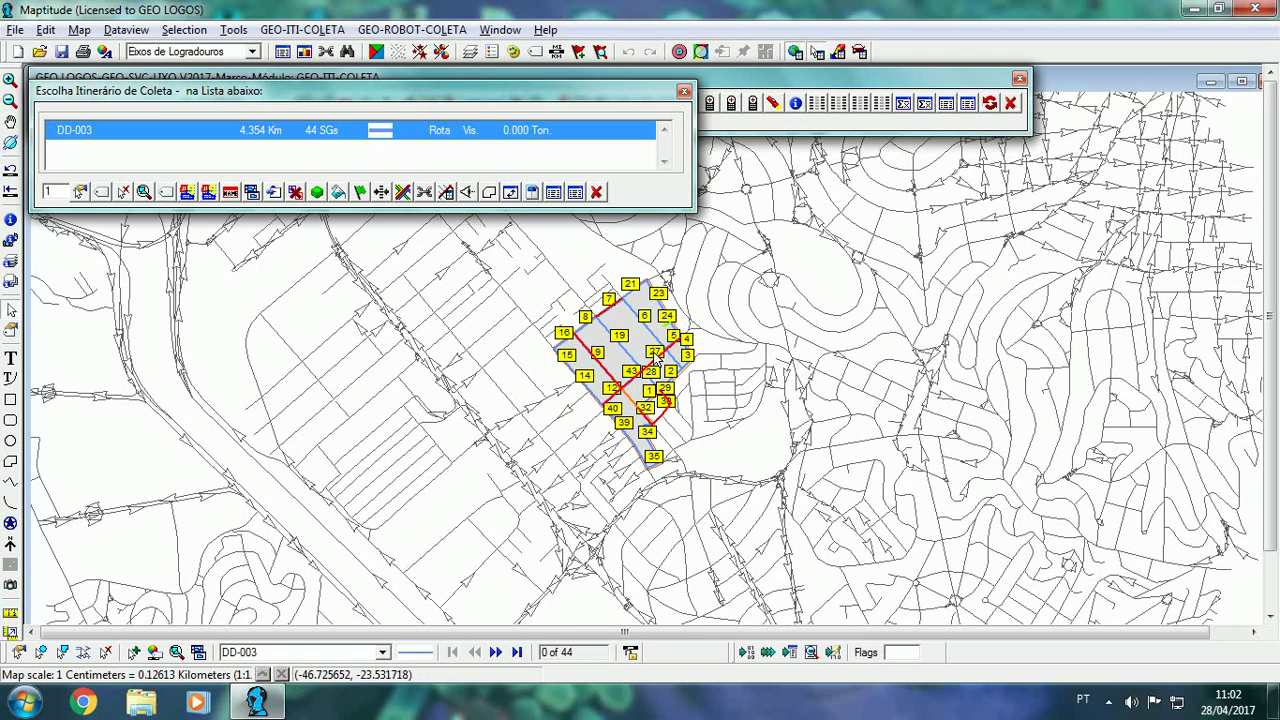
# - Set the DD-003 itinerary label size to 8 and display the labels again
pyautogui.scroll(2, 632, 390)
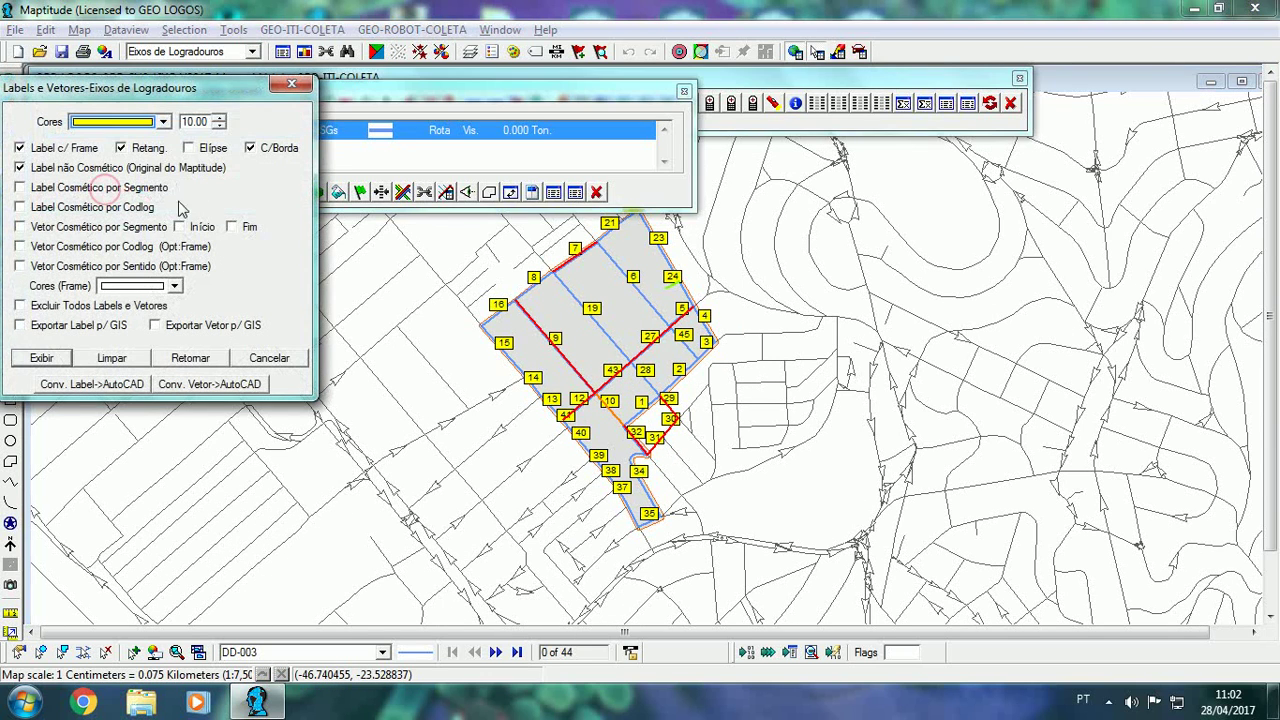
pyautogui.write('8')
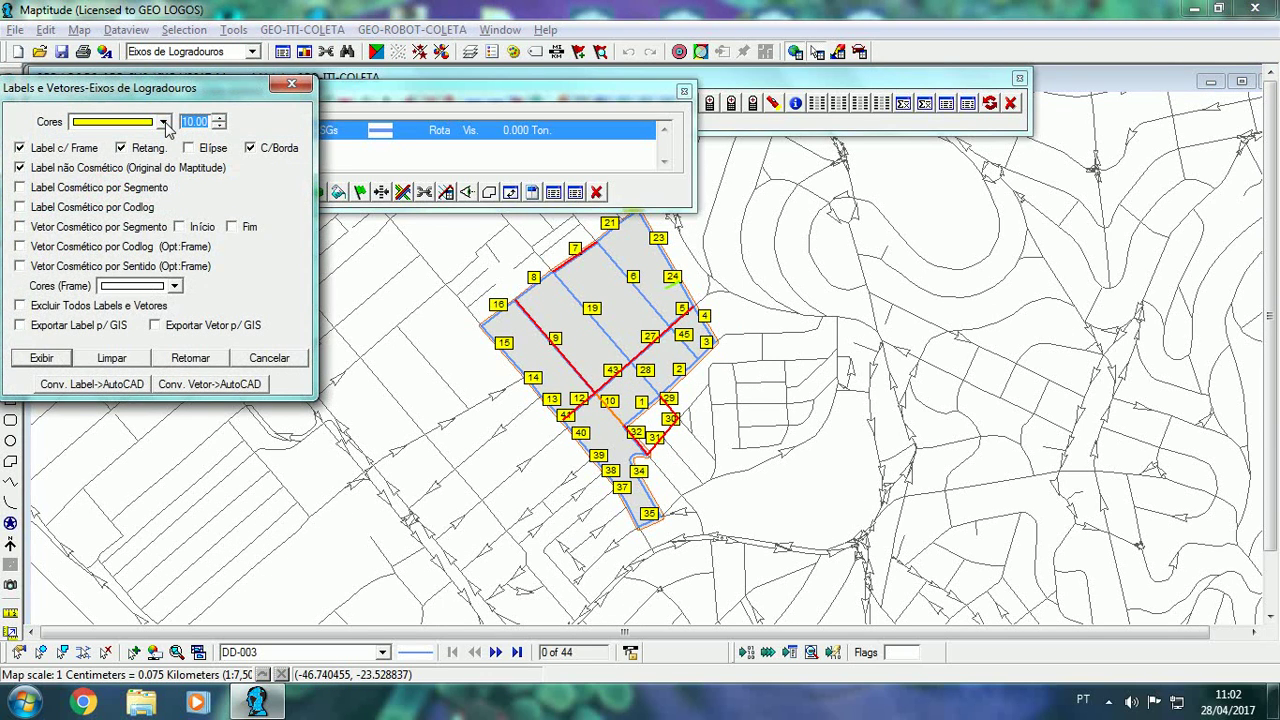
pyautogui.click(55, 362)
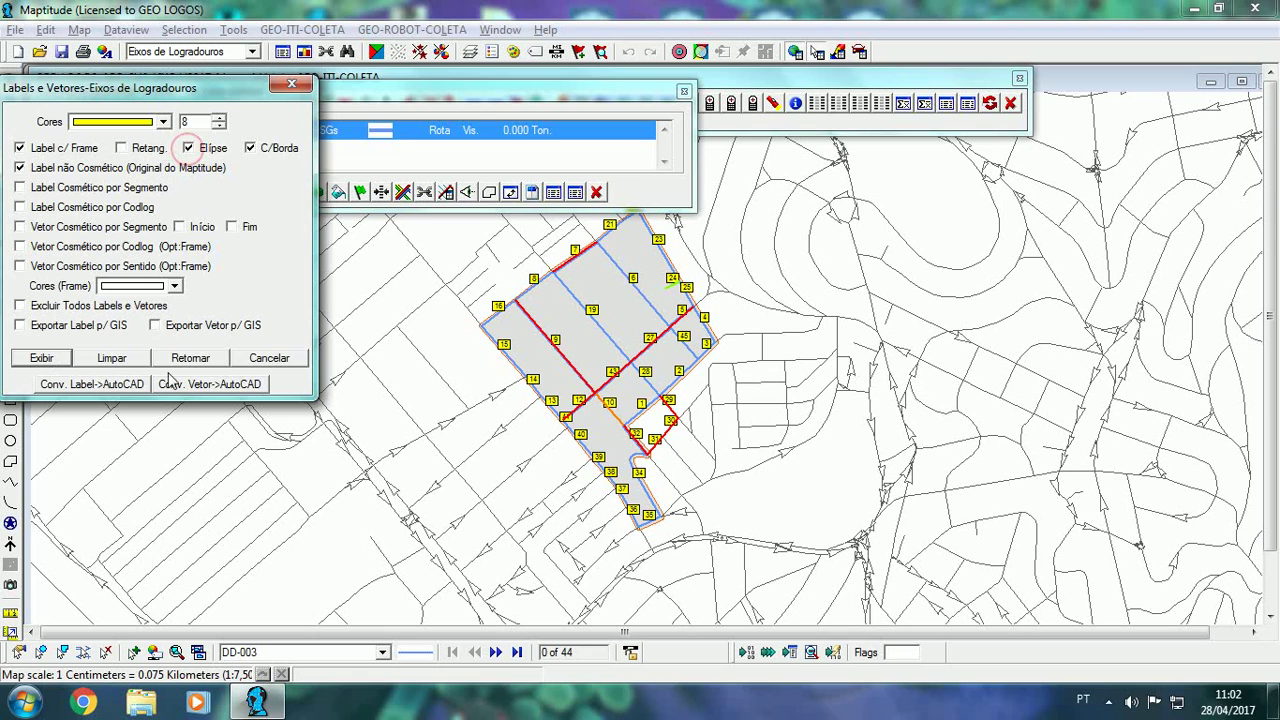
# - Display the DD-003 sequence labels in bordered elliptical frames (Elípse), and redisplay them without the border (C/Borda)
pyautogui.click(50, 360)
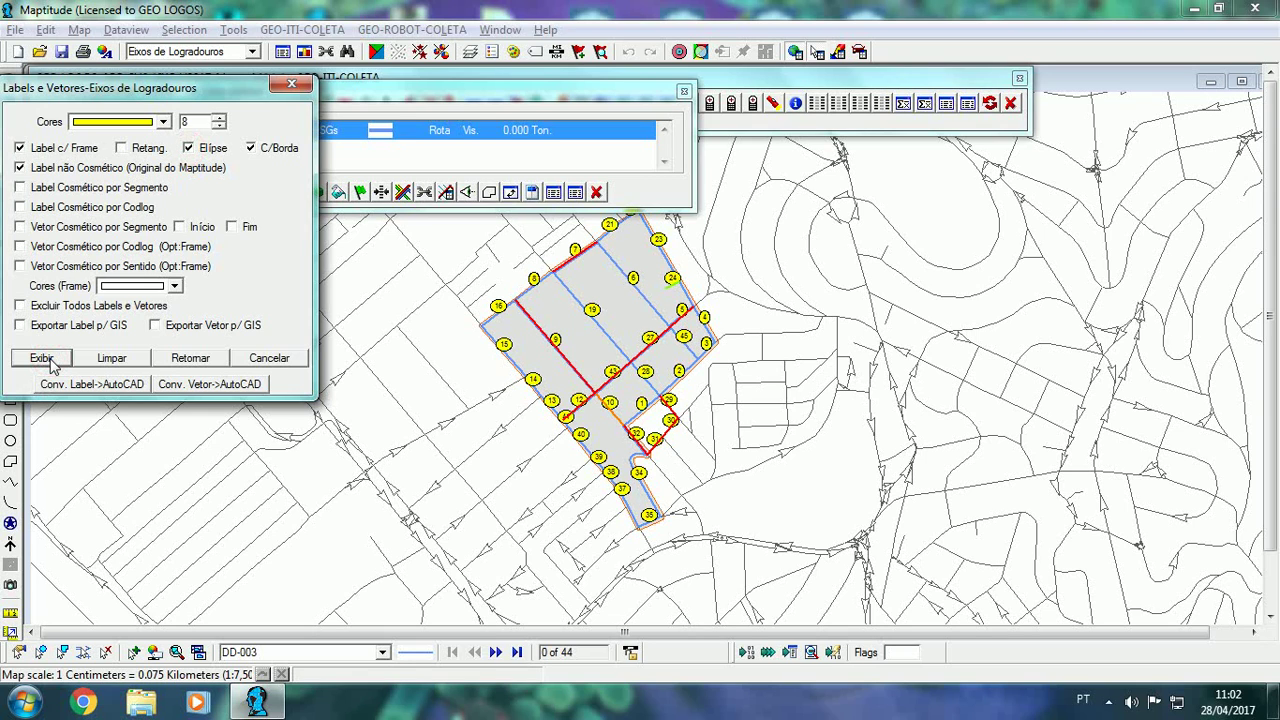
pyautogui.click(250, 147)
pyautogui.click(36, 362)
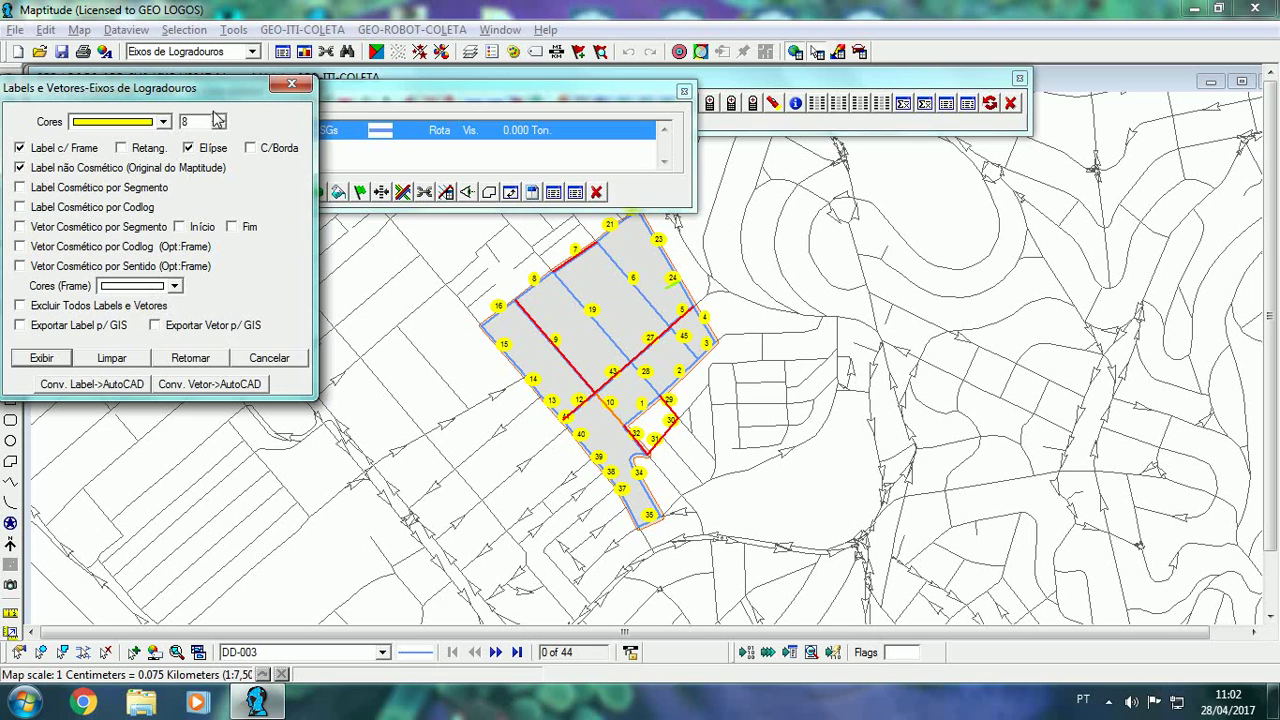
# - Clear the sequence labels, display cosmetic labels per segment (Label Cosmético por Segmento) instead, and close the label settings
pyautogui.click(108, 358)
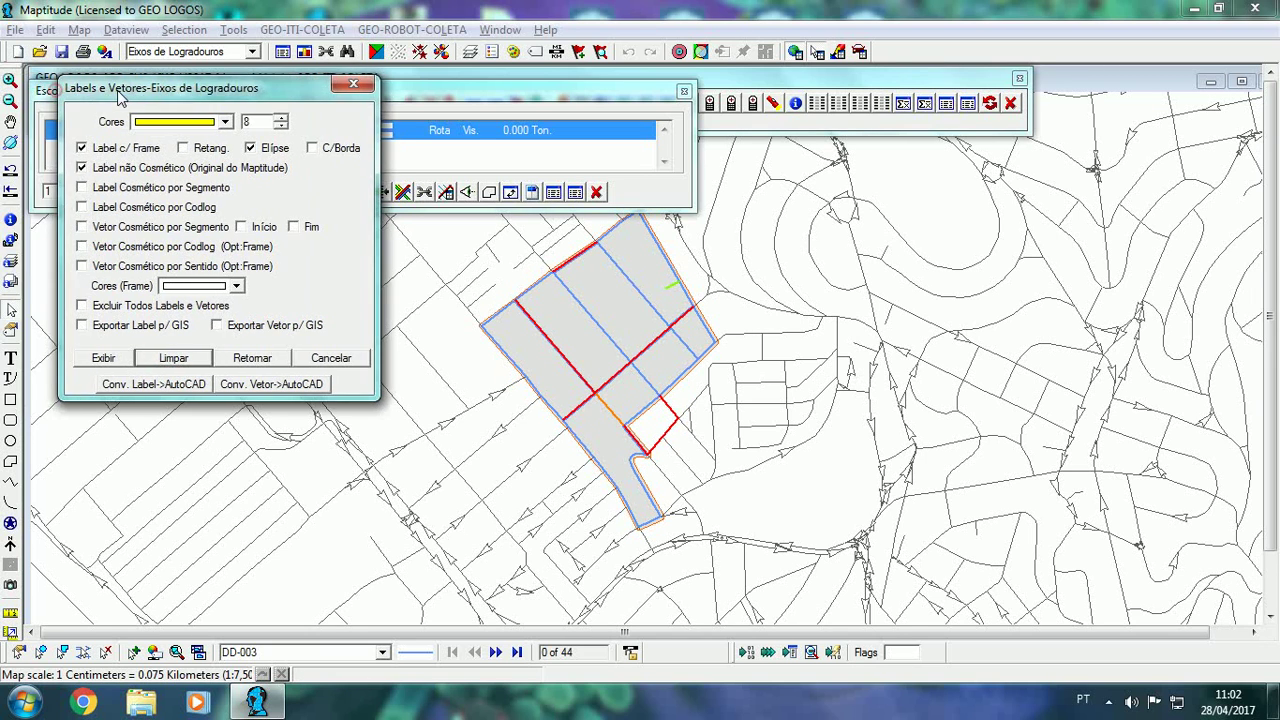
pyautogui.moveTo(58, 95); pyautogui.dragTo(95, 150)
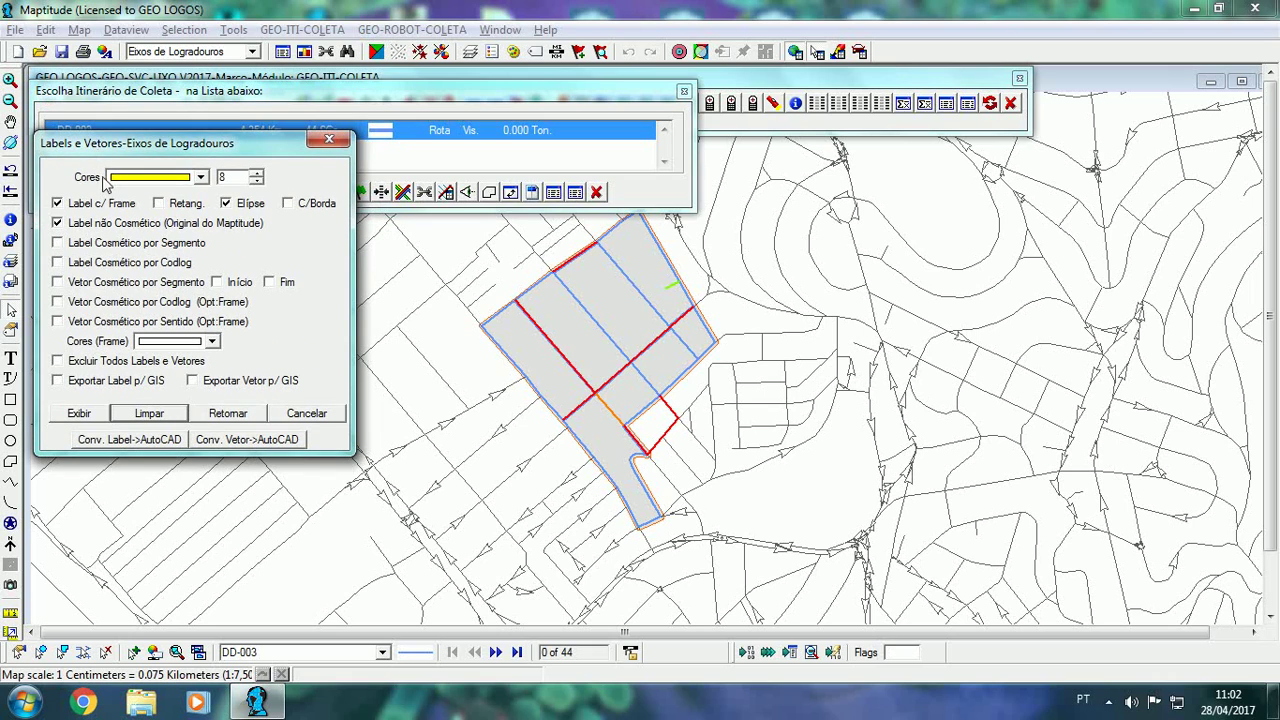
pyautogui.click(57, 244)
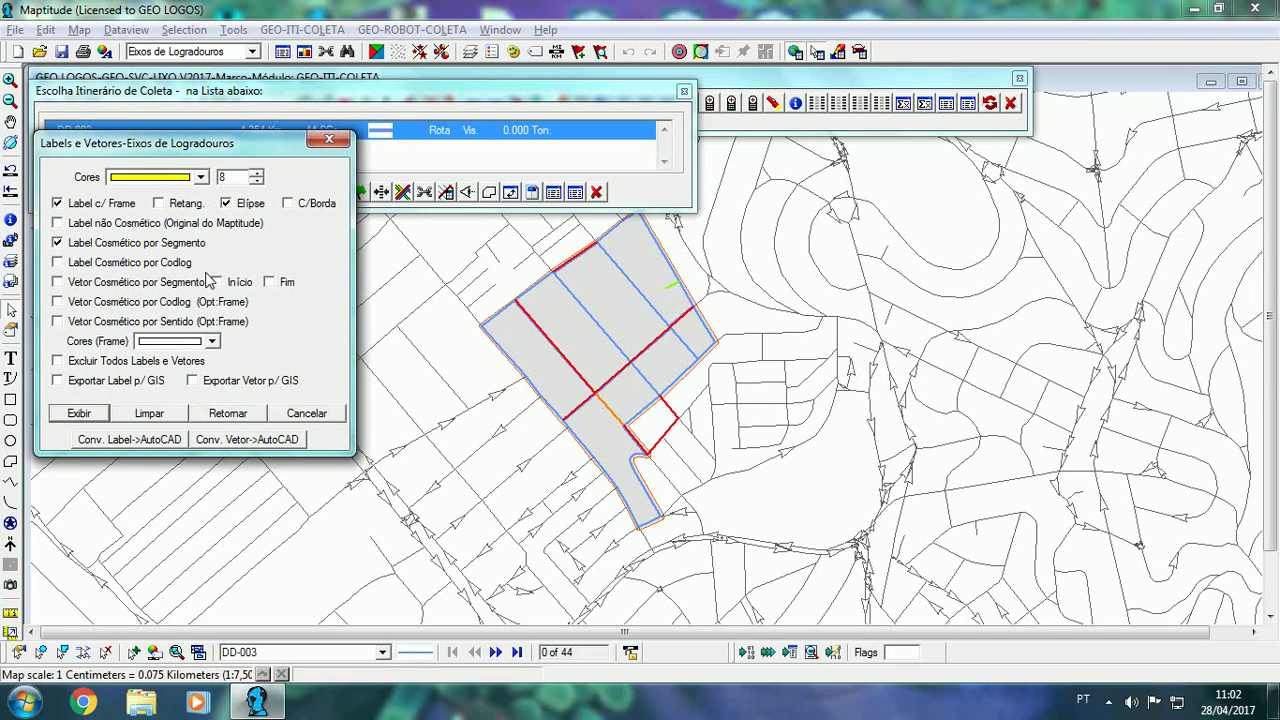
pyautogui.click(80, 414)
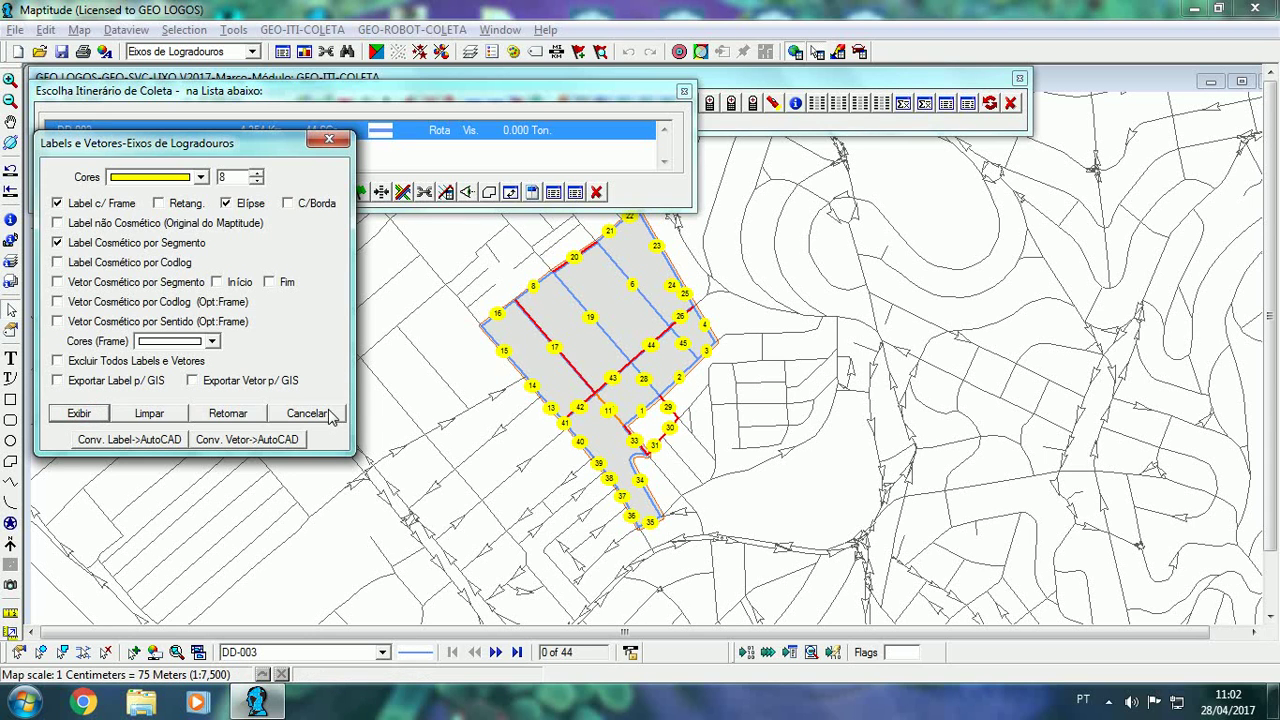
pyautogui.click(307, 413)
# - Move the cosmetic sequence label 15 off the route into the empty block west of it
pyautogui.scroll(1, 563, 403)
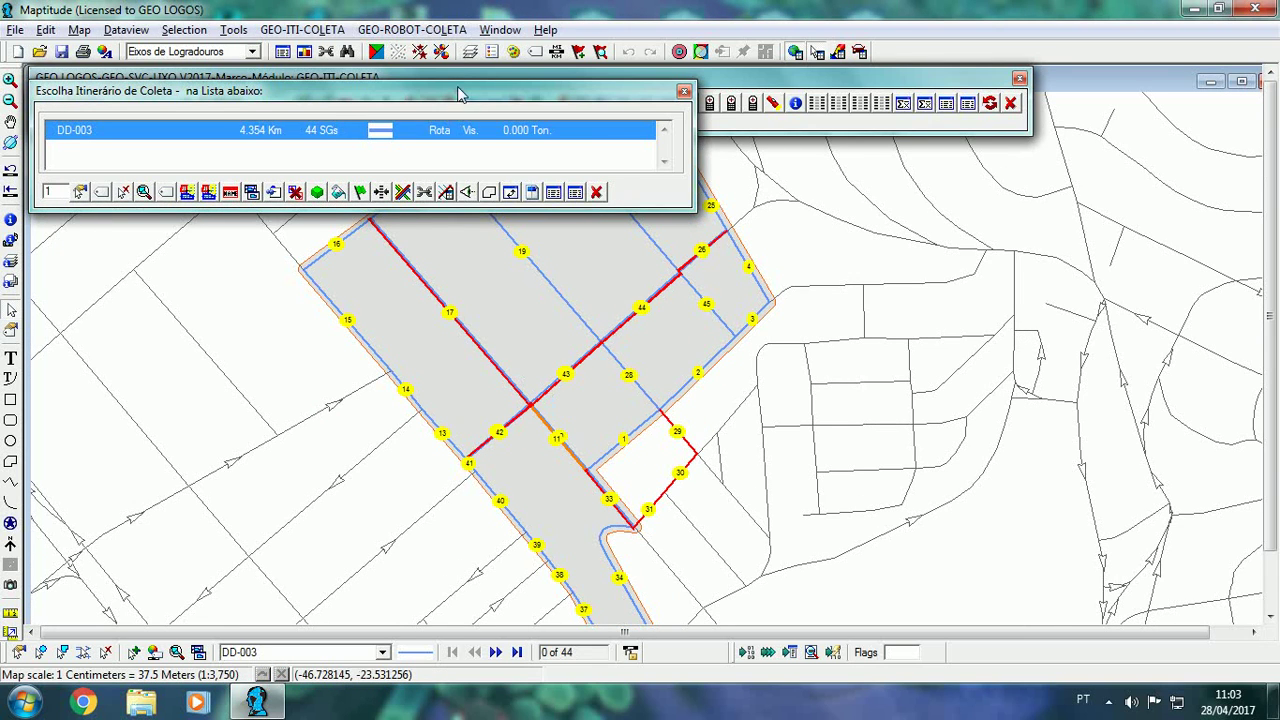
pyautogui.moveTo(462, 91); pyautogui.dragTo(460, 65)
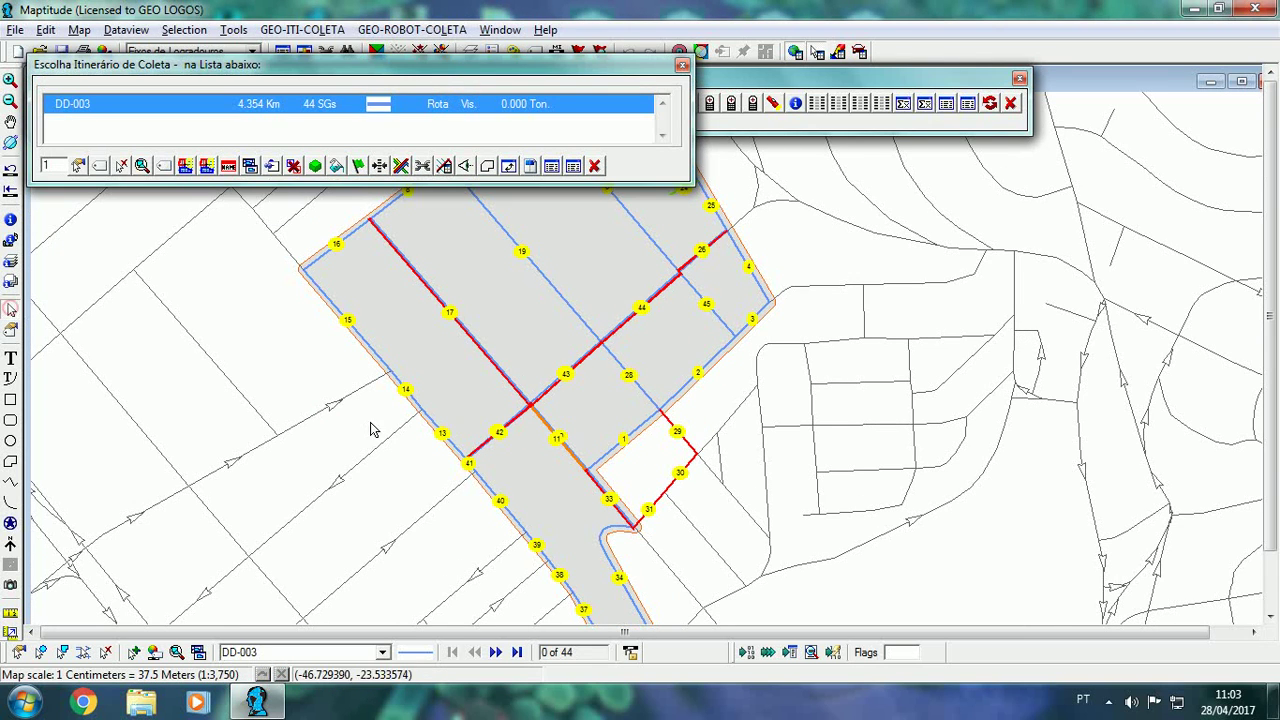
pyautogui.moveTo(349, 329); pyautogui.dragTo(252, 330)
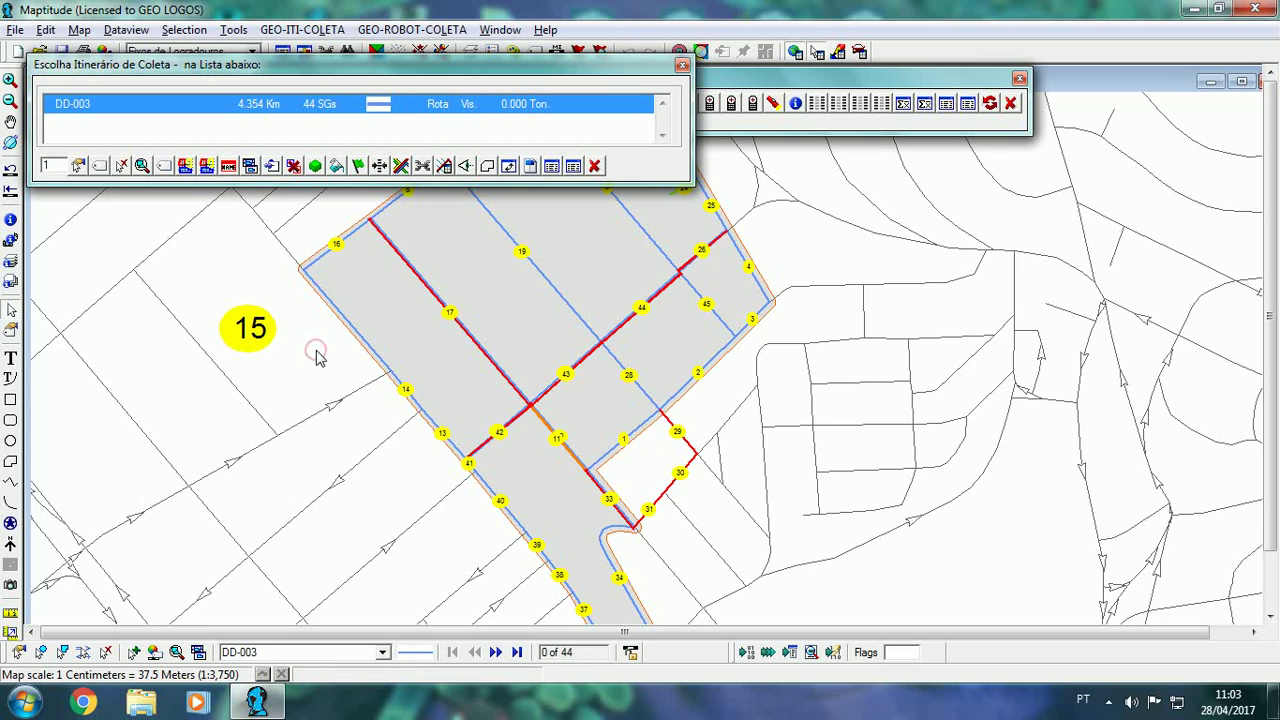
# - Review the freehand text settings of the moved label 15, close them without changes and deselect the label
pyautogui.click(254, 338)
pyautogui.rightClick(254, 338)
pyautogui.click(300, 437)
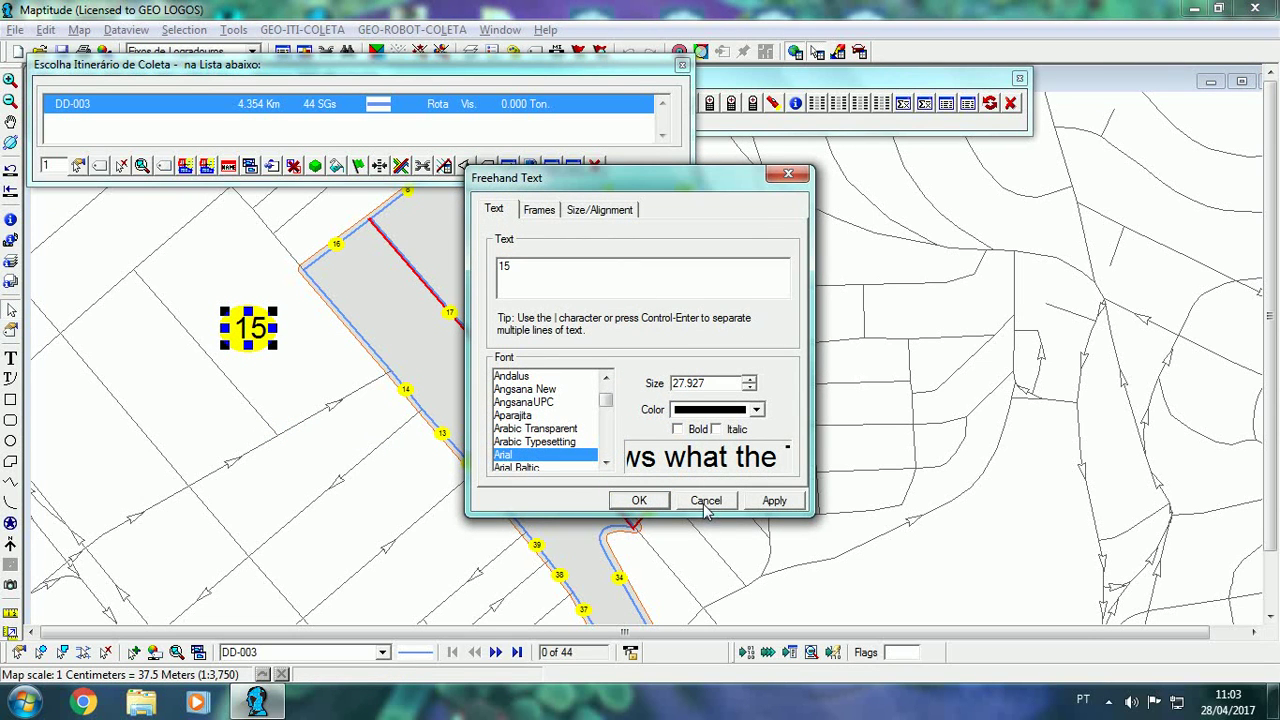
pyautogui.click(706, 500)
pyautogui.click(283, 374)
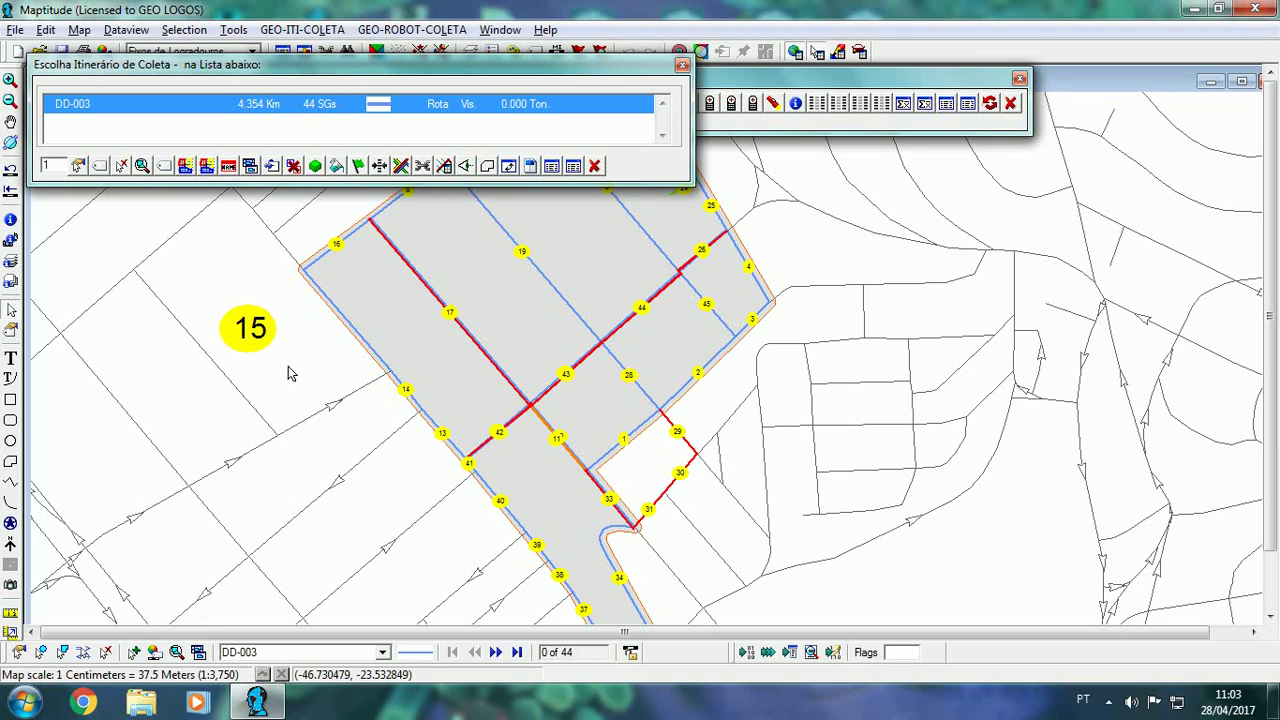
# - Remove all labels and vectors from the DD-003 route with Excluir Todos Labels e Vetores, and close the label settings
pyautogui.click(101, 166)
pyautogui.click(111, 359)
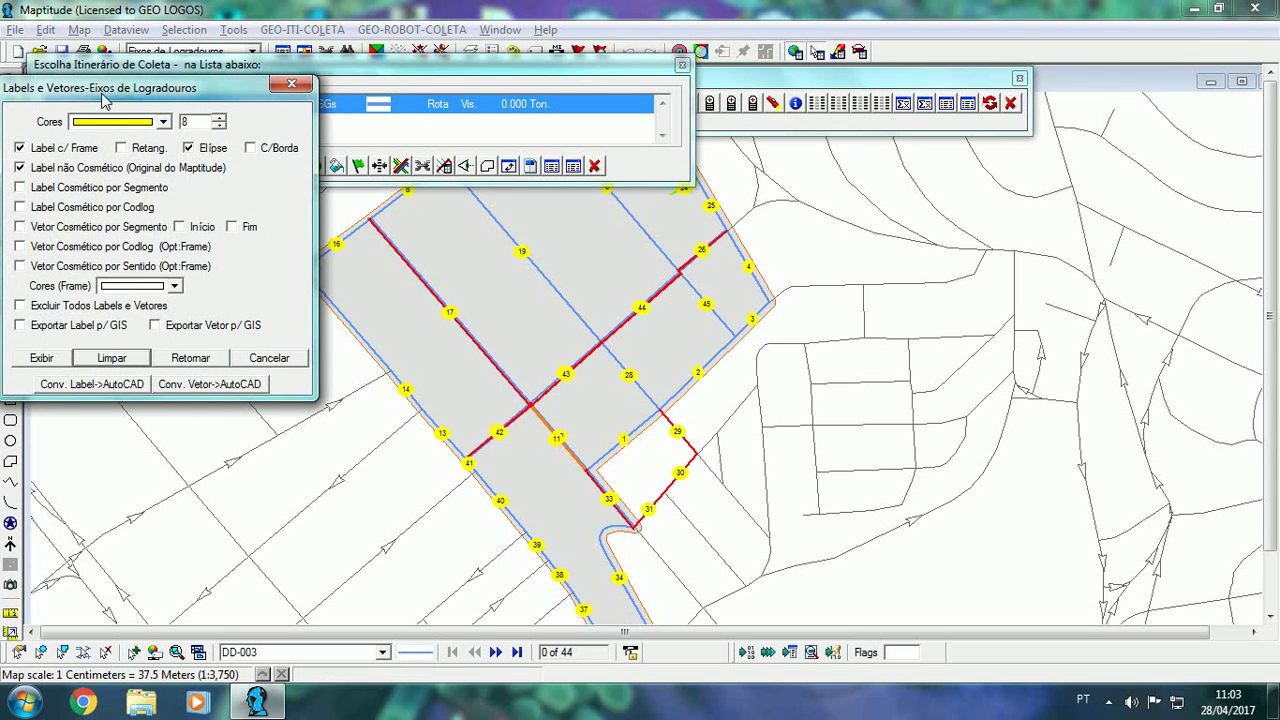
pyautogui.moveTo(100, 90); pyautogui.dragTo(101, 161)
pyautogui.click(32, 379)
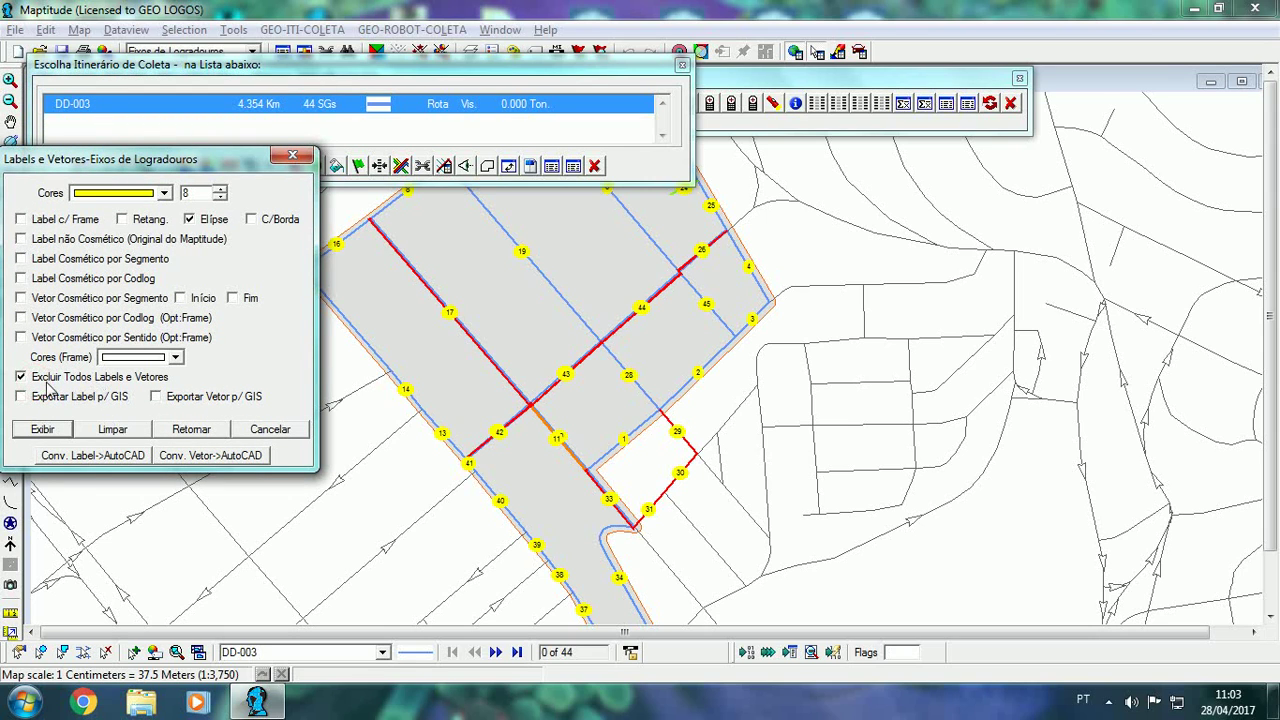
pyautogui.click(113, 430)
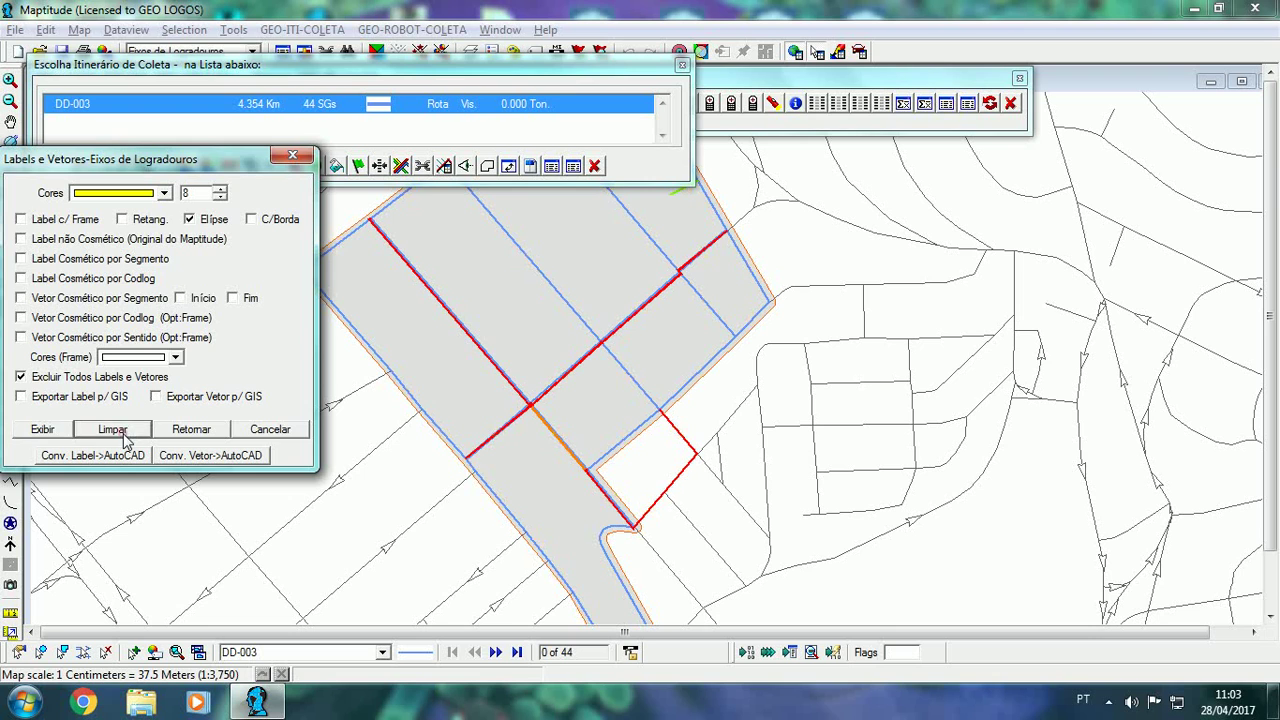
pyautogui.click(272, 430)
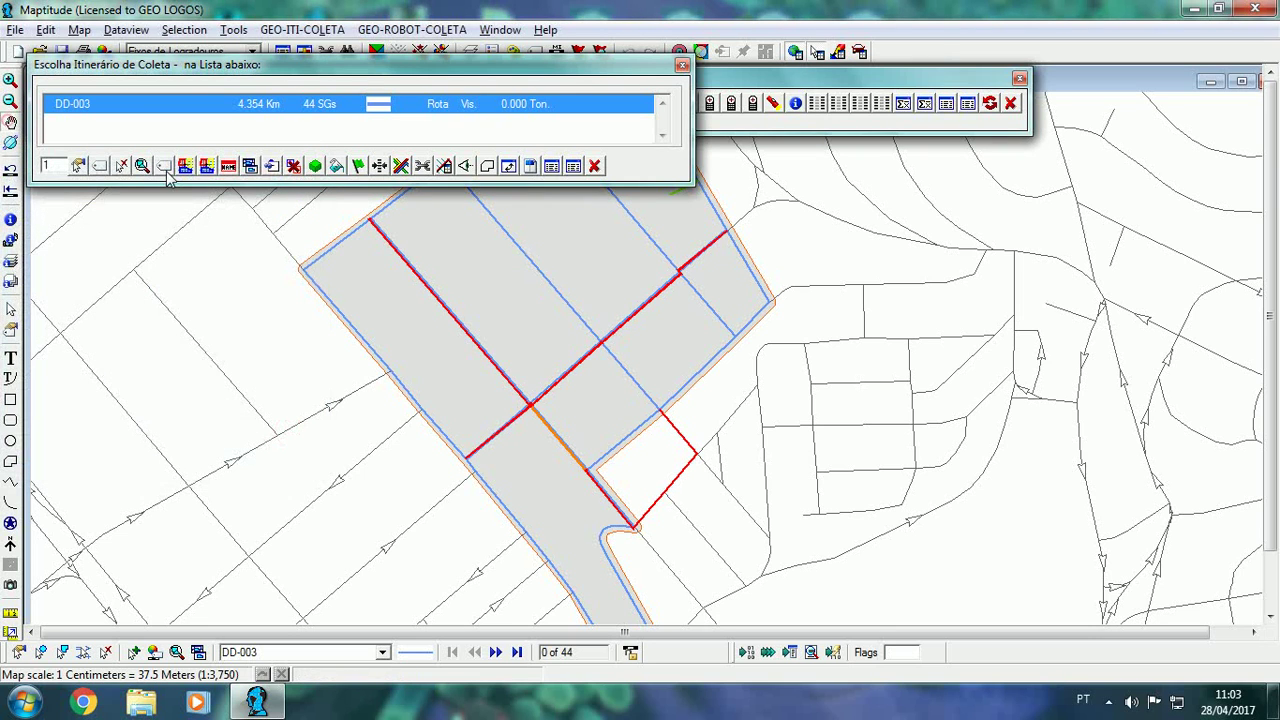
# - Display black cosmetic vectors per segment (Vetor Cosmético por Segmento) on the DD-003 route with the ellipse option off, and close the settings
pyautogui.click(102, 166)
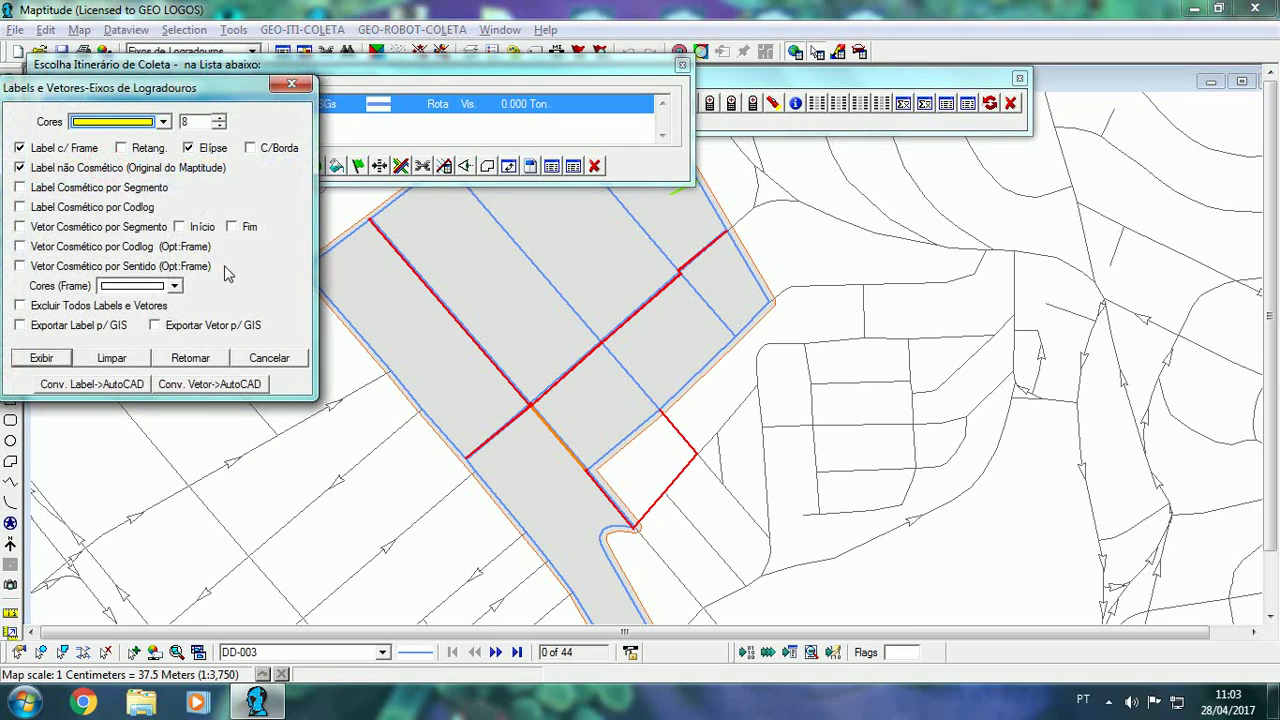
pyautogui.moveTo(178, 101); pyautogui.dragTo(200, 226)
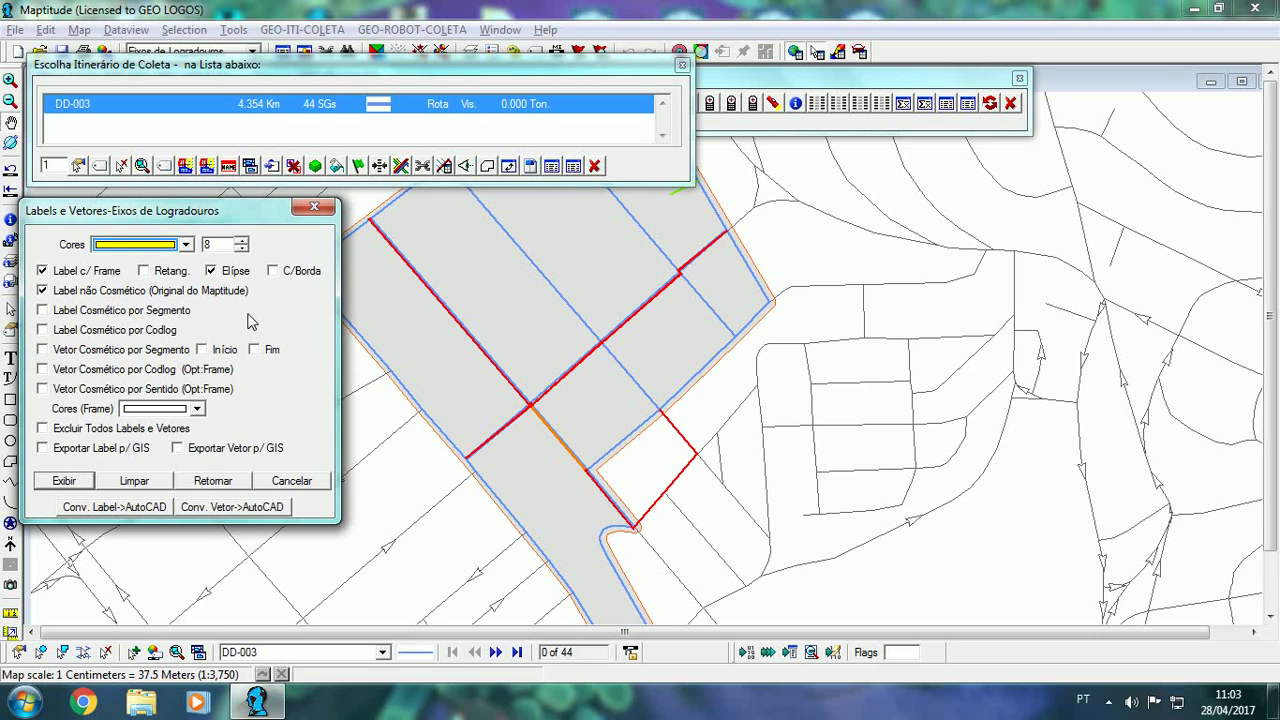
pyautogui.click(186, 246)
pyautogui.click(146, 265)
pyautogui.click(211, 270)
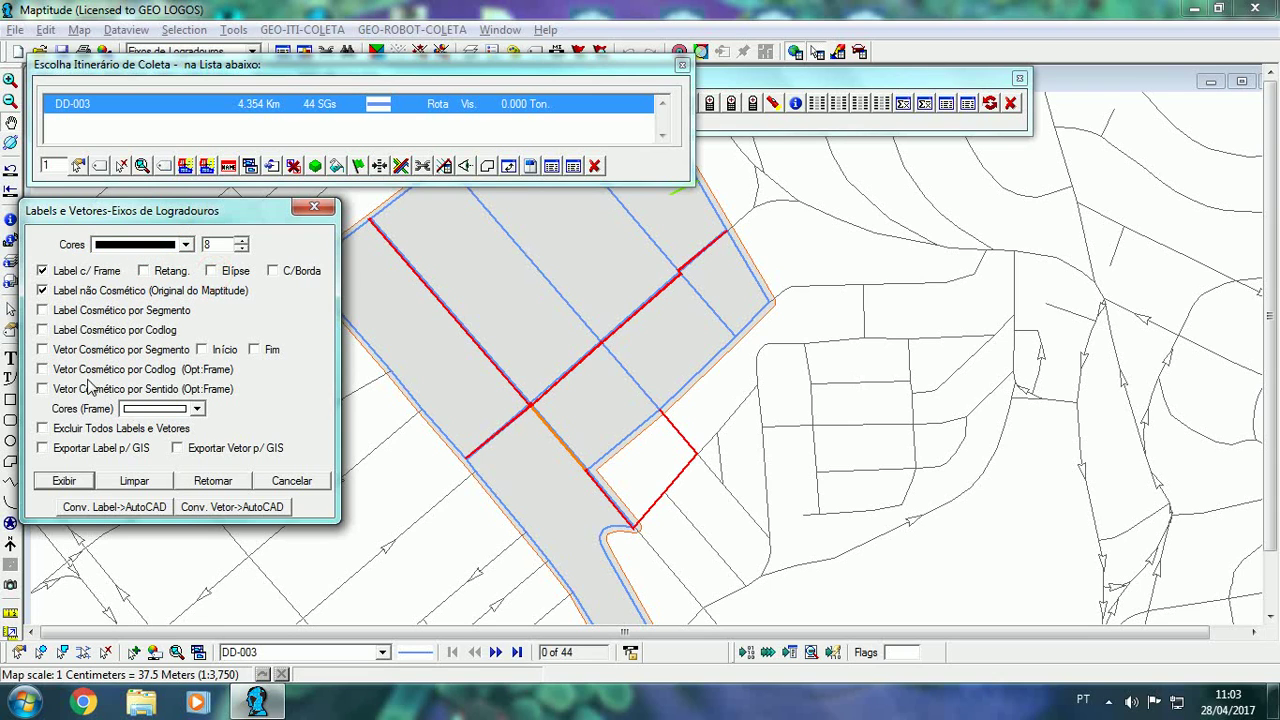
pyautogui.click(44, 350)
pyautogui.click(64, 481)
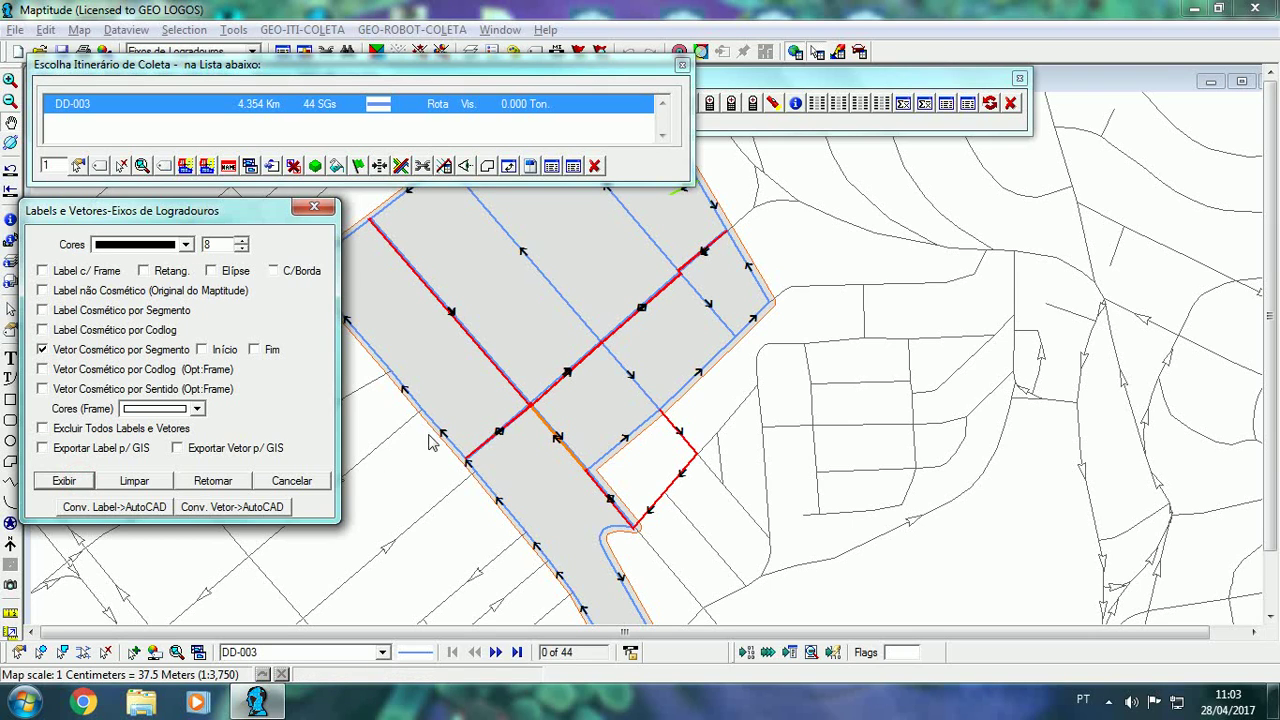
pyautogui.click(304, 481)
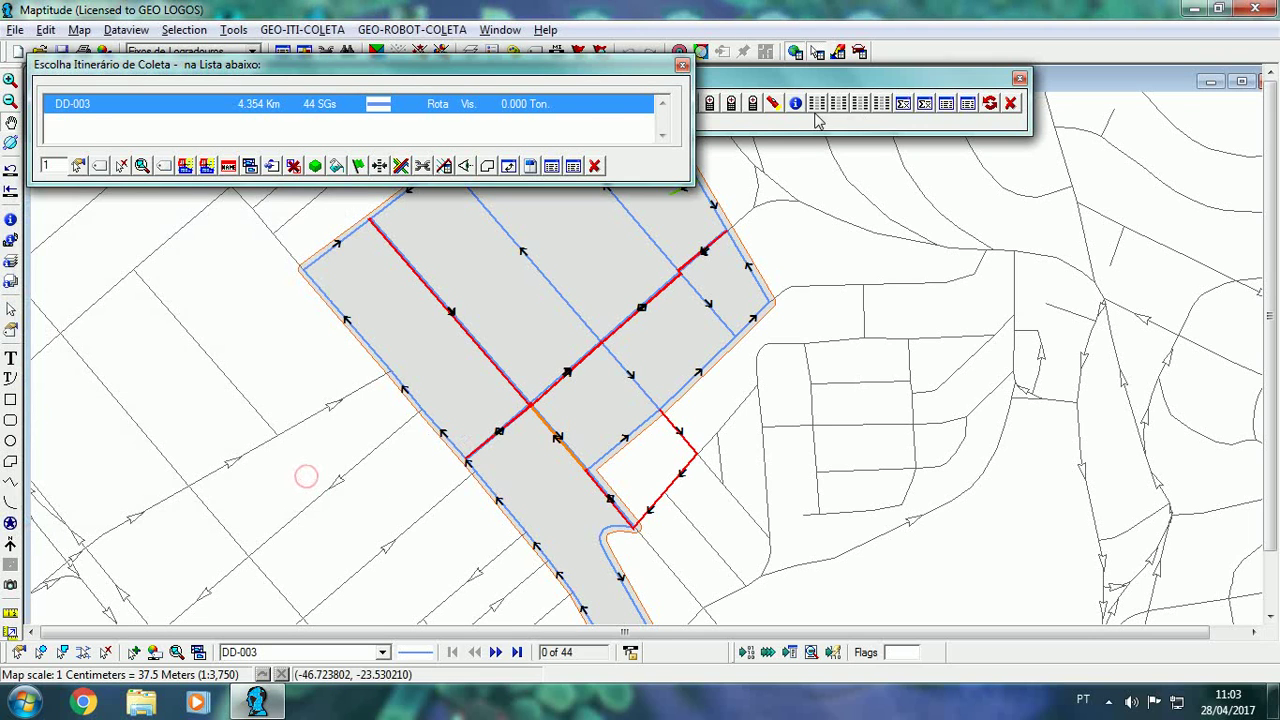
# - Review the system preferences (Preferências do Sistema), and delete all labels and vectors from the DD-003 route
pyautogui.click(817, 103)
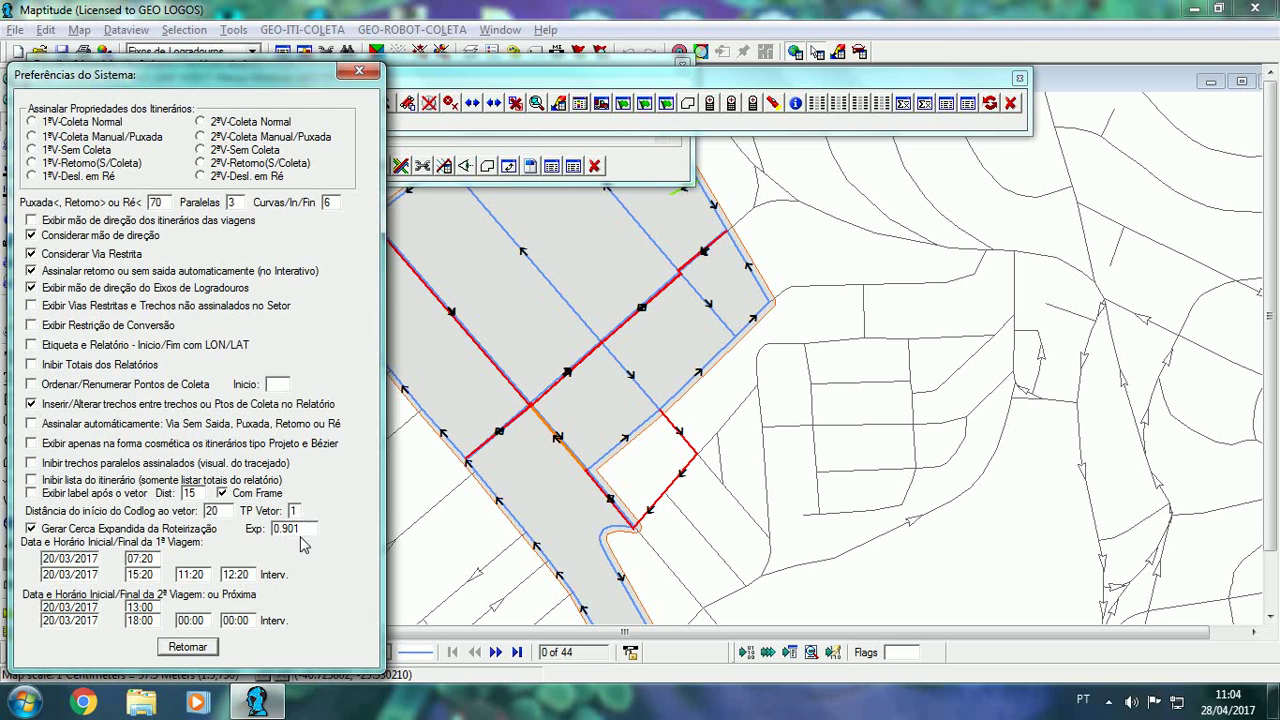
pyautogui.click(207, 651)
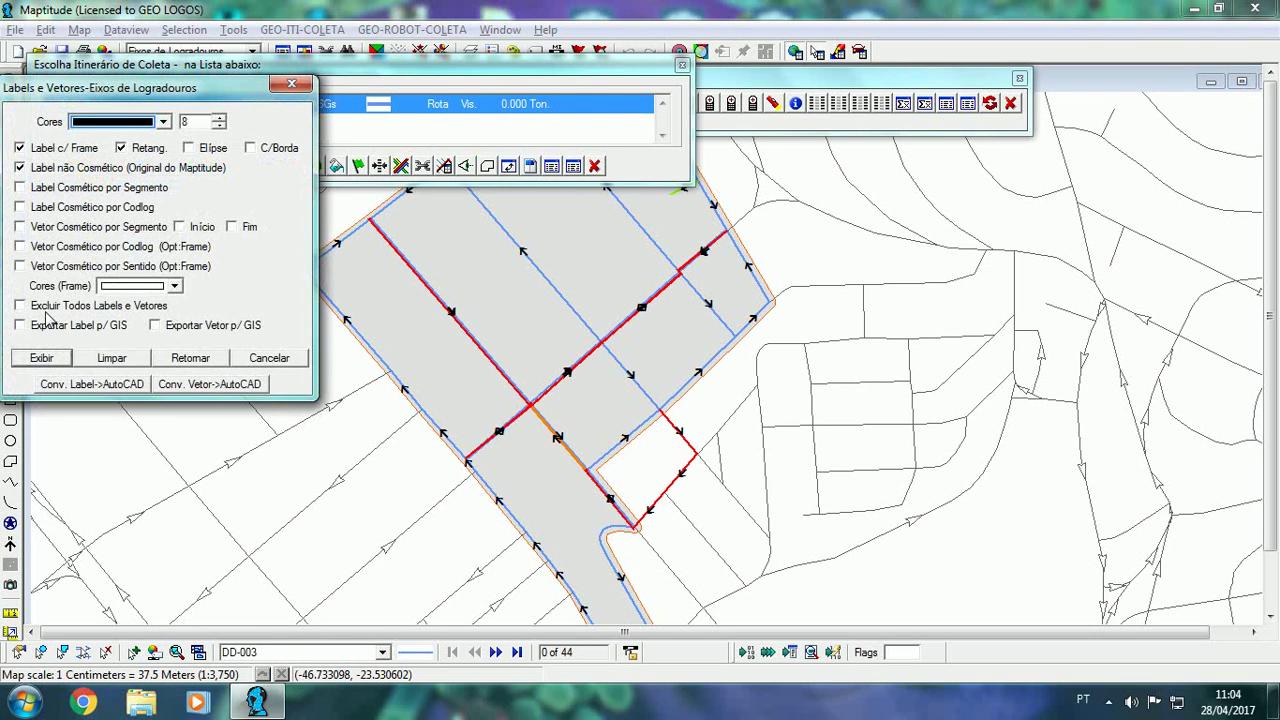
pyautogui.click(21, 305)
pyautogui.click(112, 358)
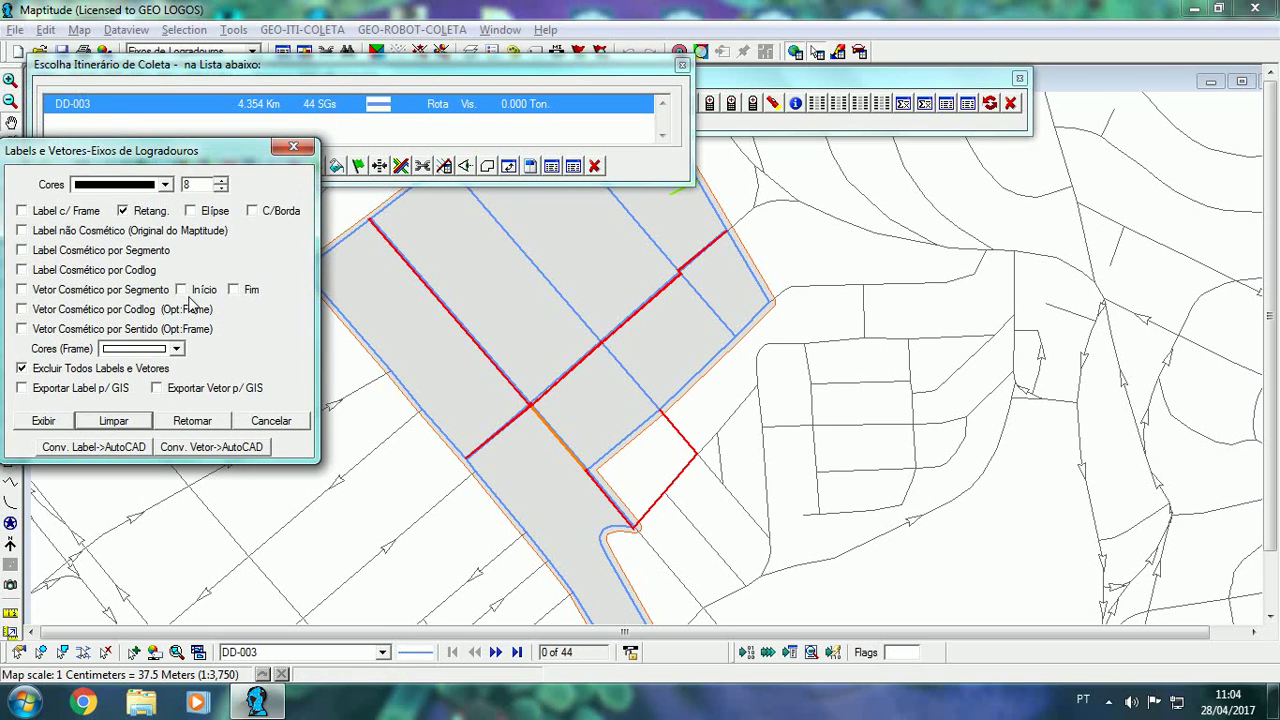
# - Display the cosmetic vectors per segment again and remove them with Excluir Todos Labels e Vetores
pyautogui.click(82, 290)
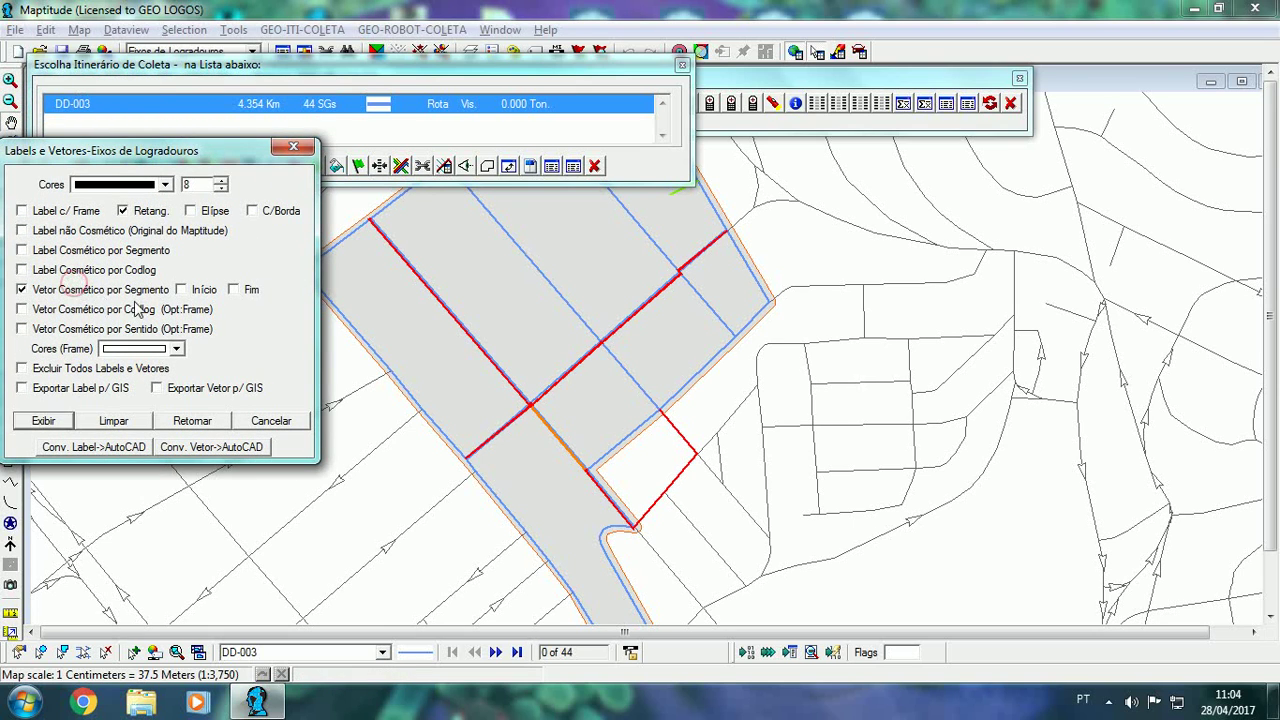
pyautogui.click(45, 420)
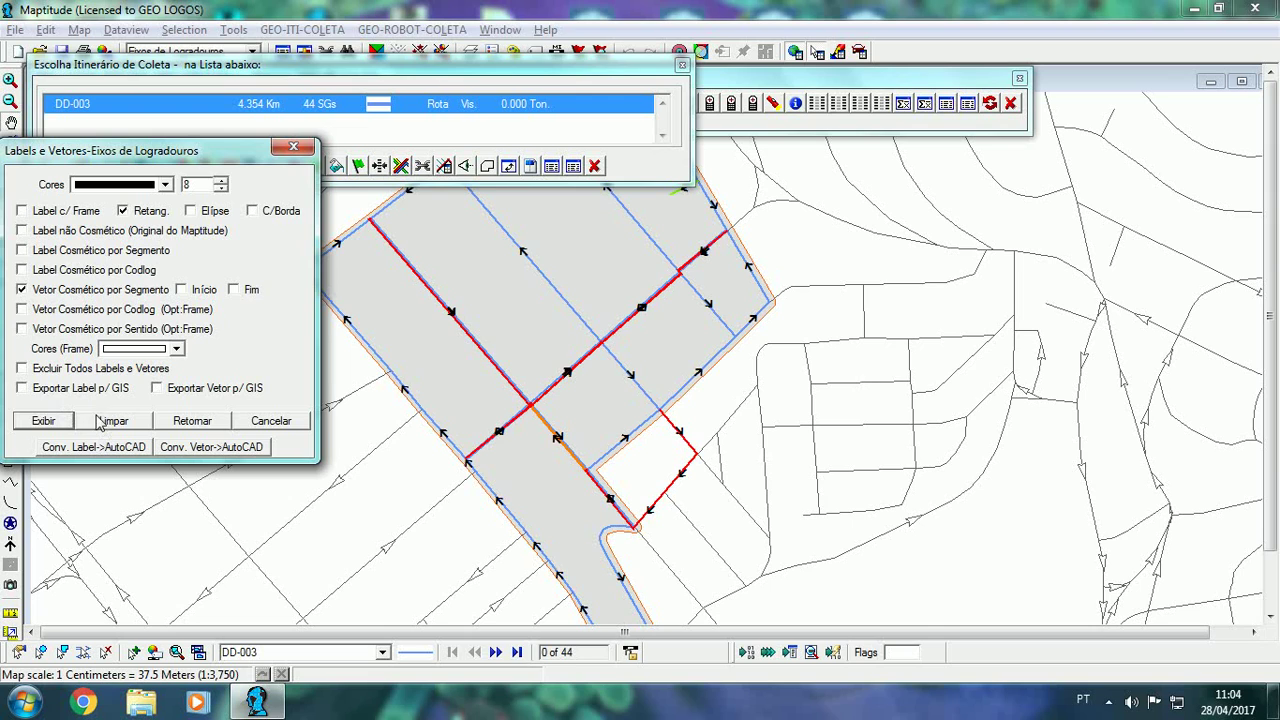
pyautogui.click(37, 371)
pyautogui.click(108, 421)
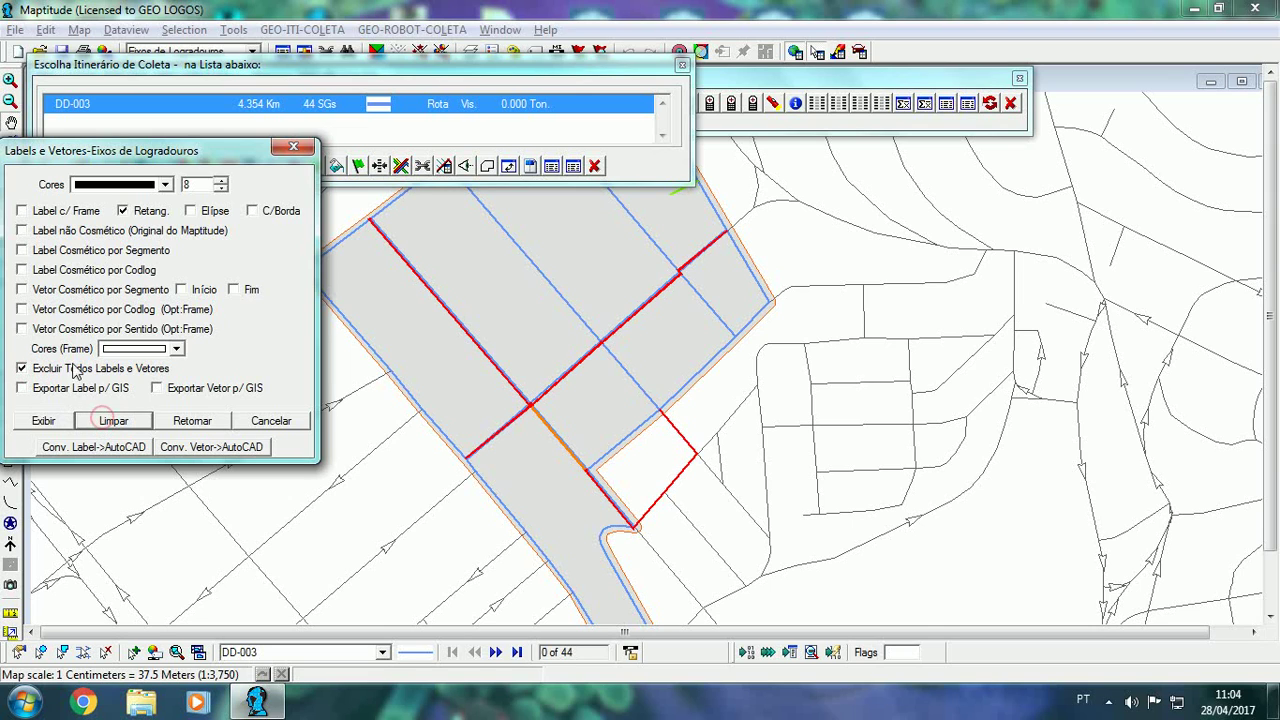
# - Display size 7 cosmetic vectors at the start (Início) of each DD-003 segment, and close the label settings
pyautogui.click(24, 290)
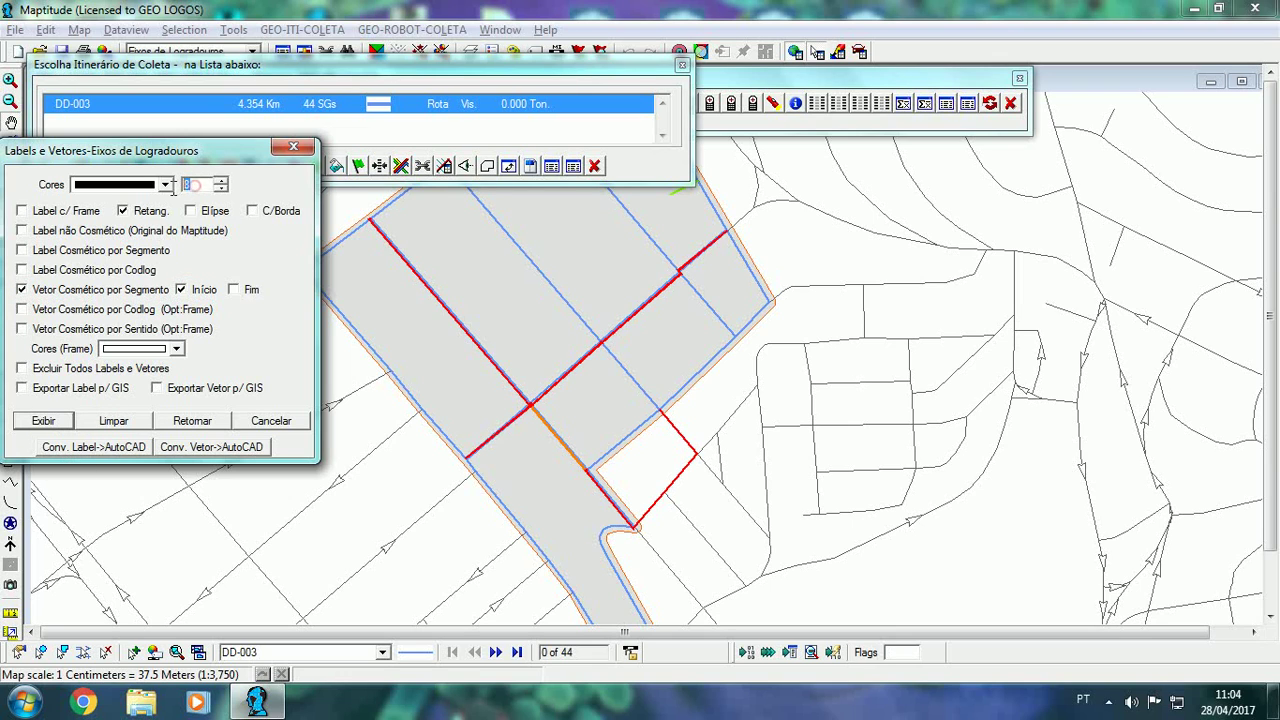
pyautogui.click(68, 422)
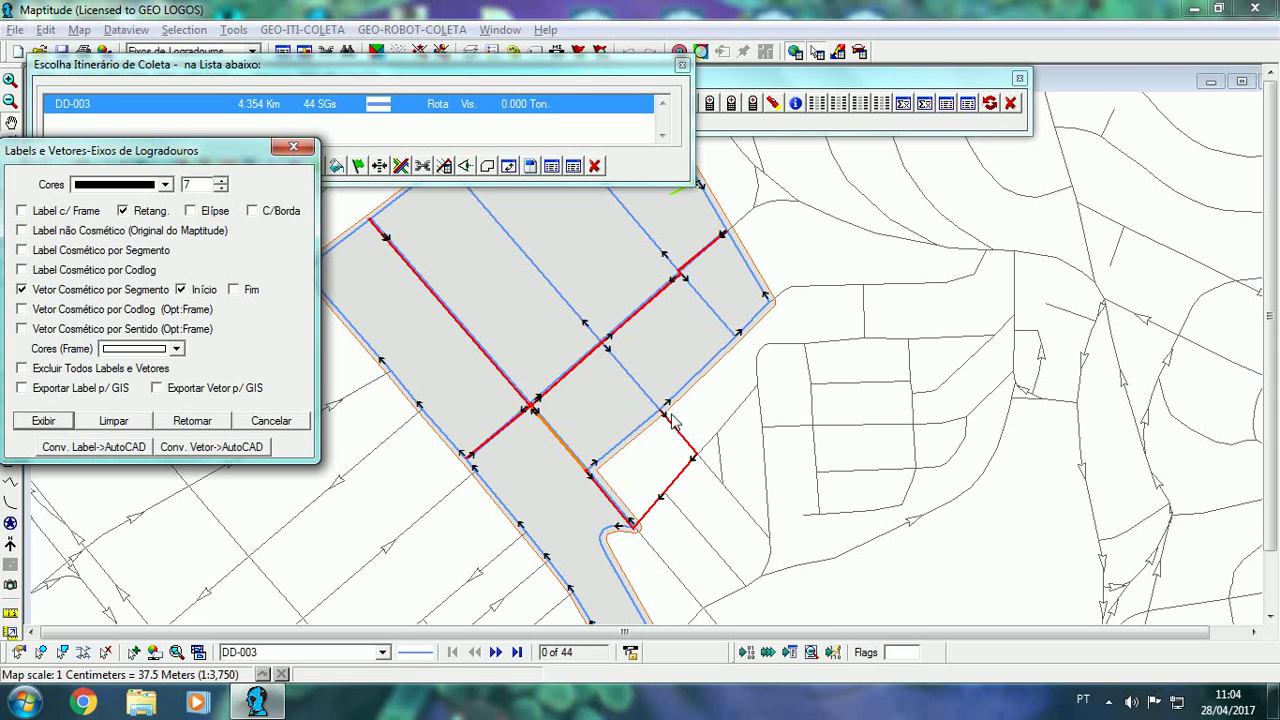
pyautogui.click(270, 420)
# - Examine the direction arrows at the segment starts around the northern corner of the DD-003 route
pyautogui.click(11, 122)
pyautogui.moveTo(289, 266); pyautogui.dragTo(296, 449)
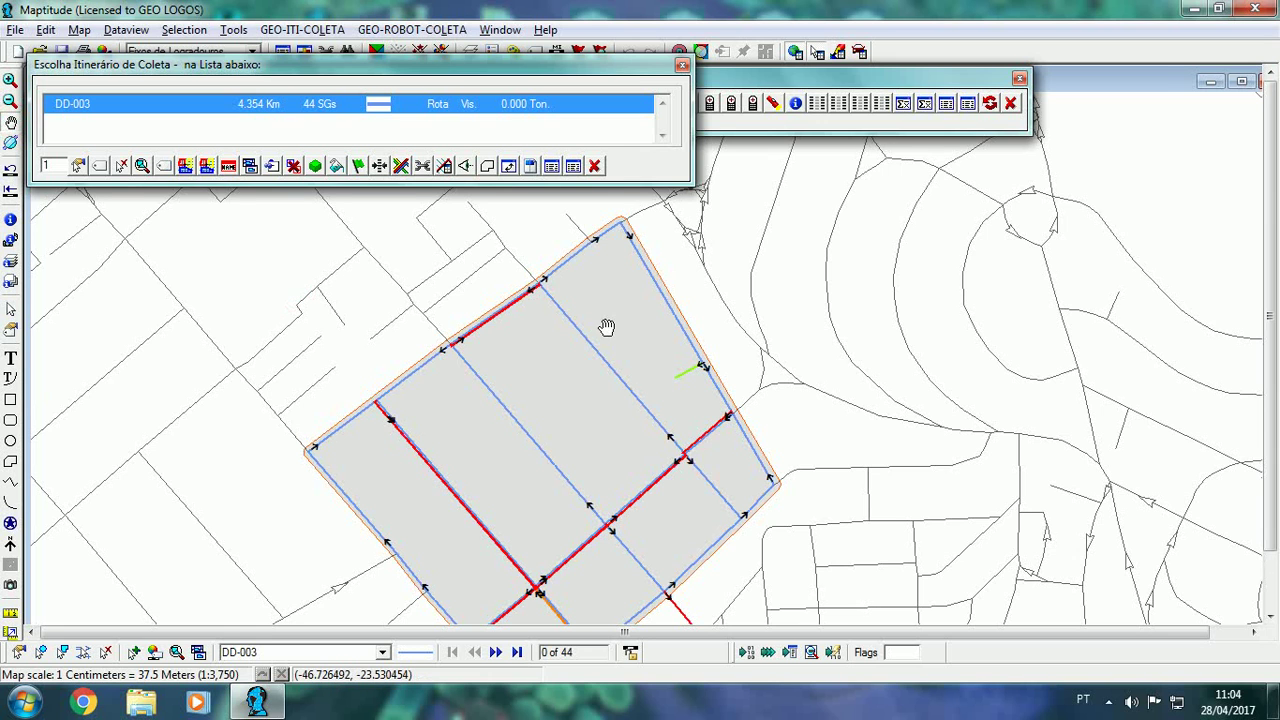
pyautogui.scroll(2, 620, 306)
pyautogui.scroll(1, 535, 462)
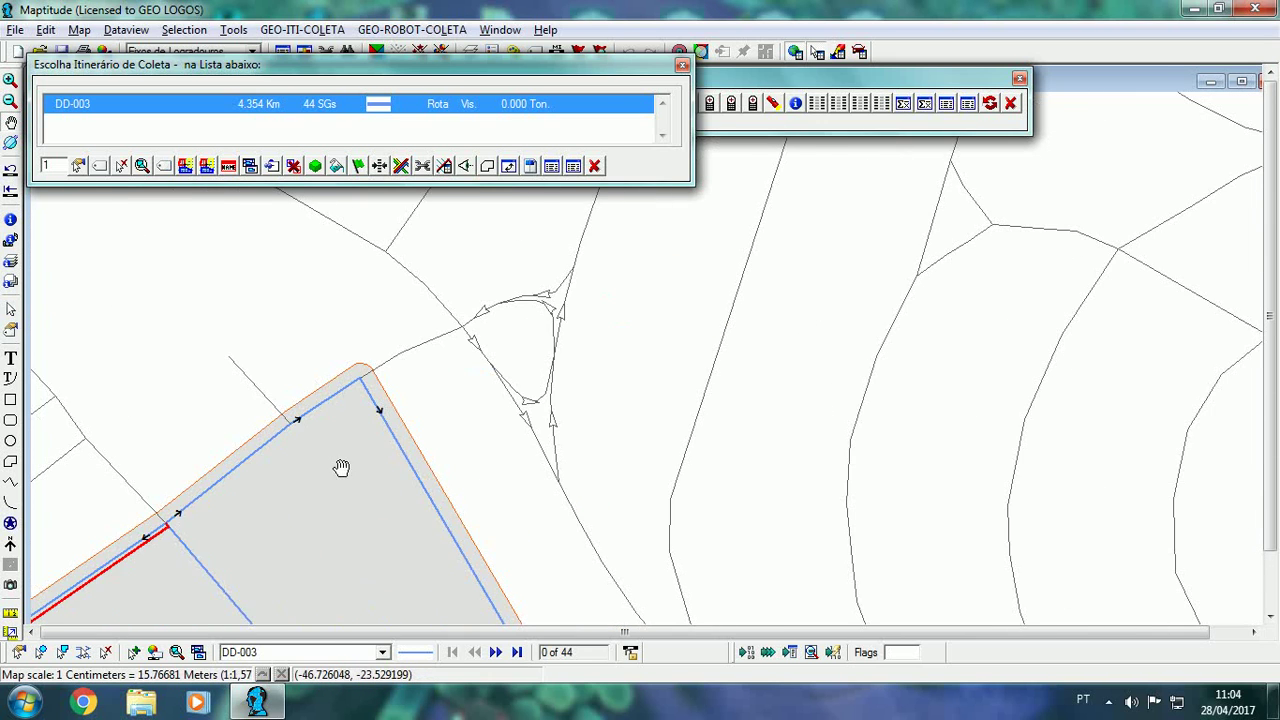
pyautogui.moveTo(337, 466); pyautogui.dragTo(563, 406)
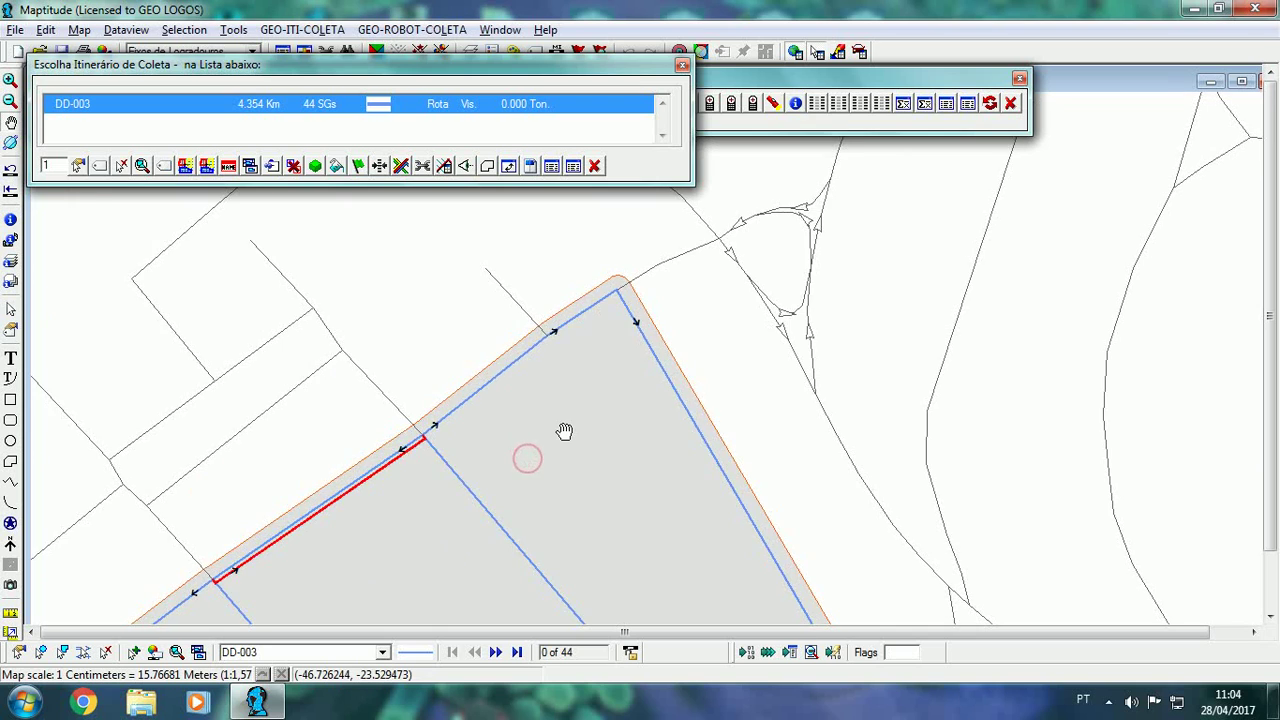
pyautogui.scroll(1, 565, 430)
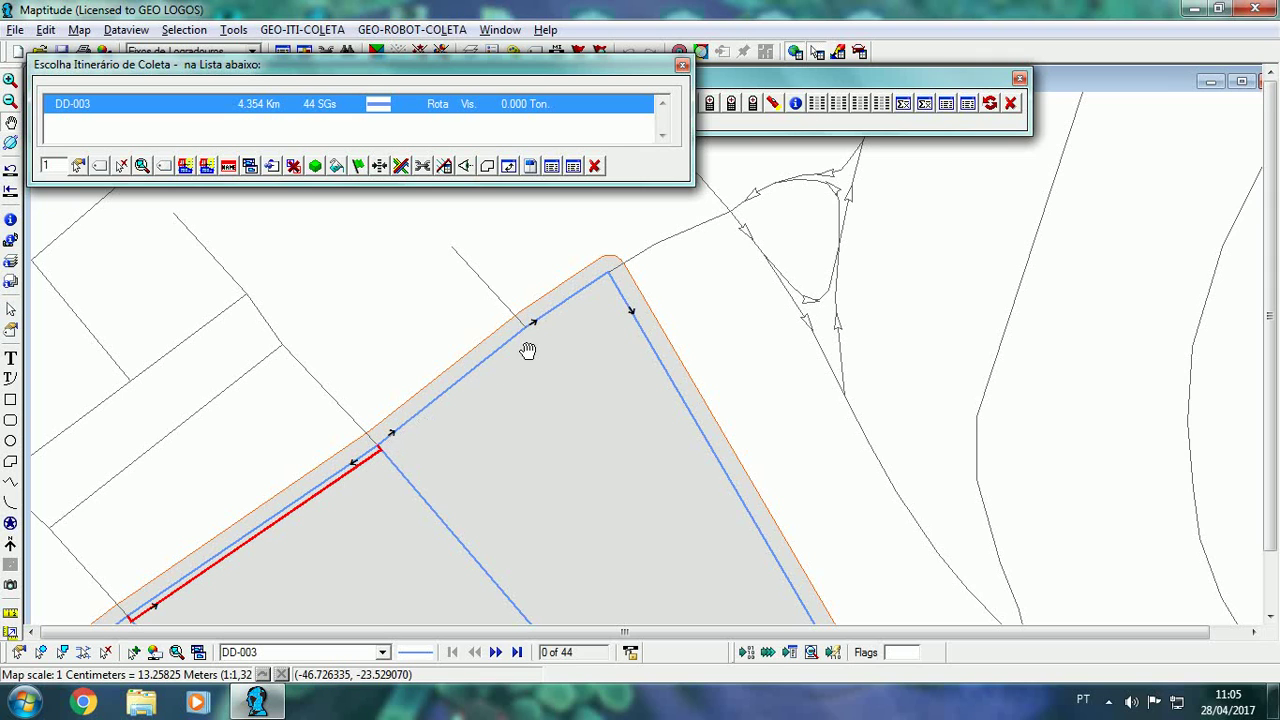
pyautogui.moveTo(461, 427); pyautogui.dragTo(479, 358)
pyautogui.scroll(-1, 480, 360)
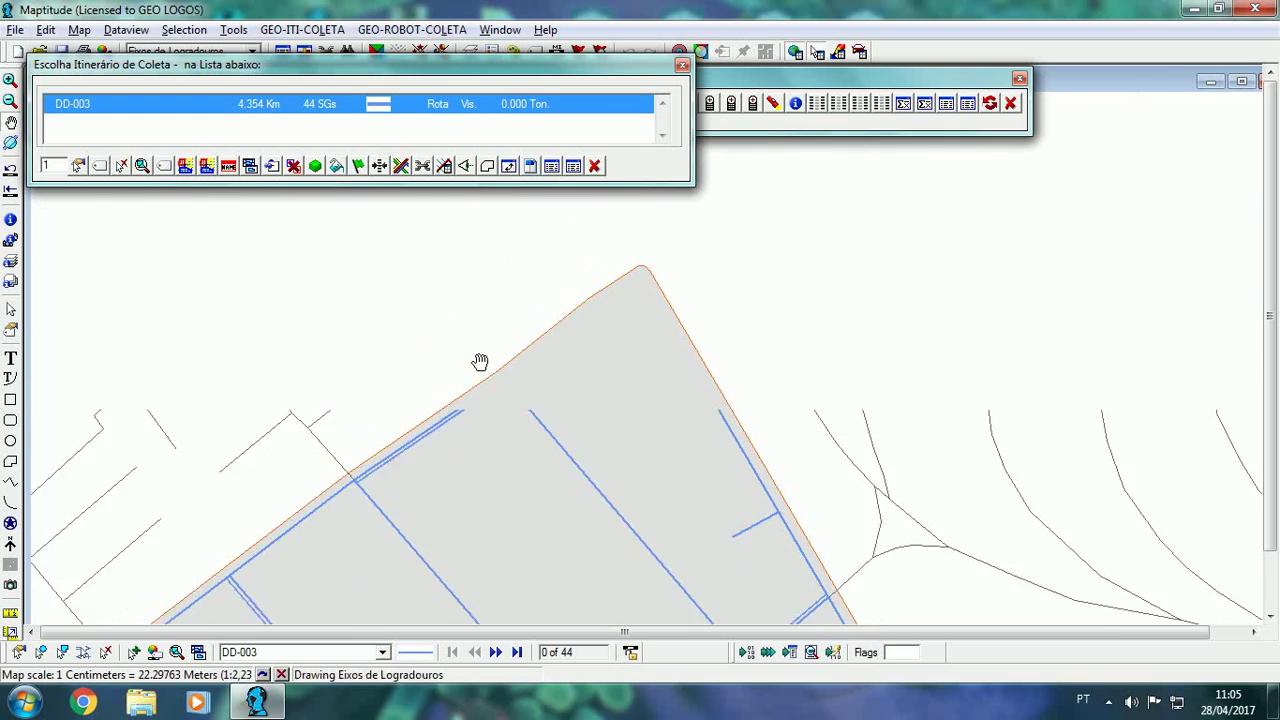
pyautogui.moveTo(534, 466); pyautogui.dragTo(568, 388)
pyautogui.scroll(-1, 530, 387)
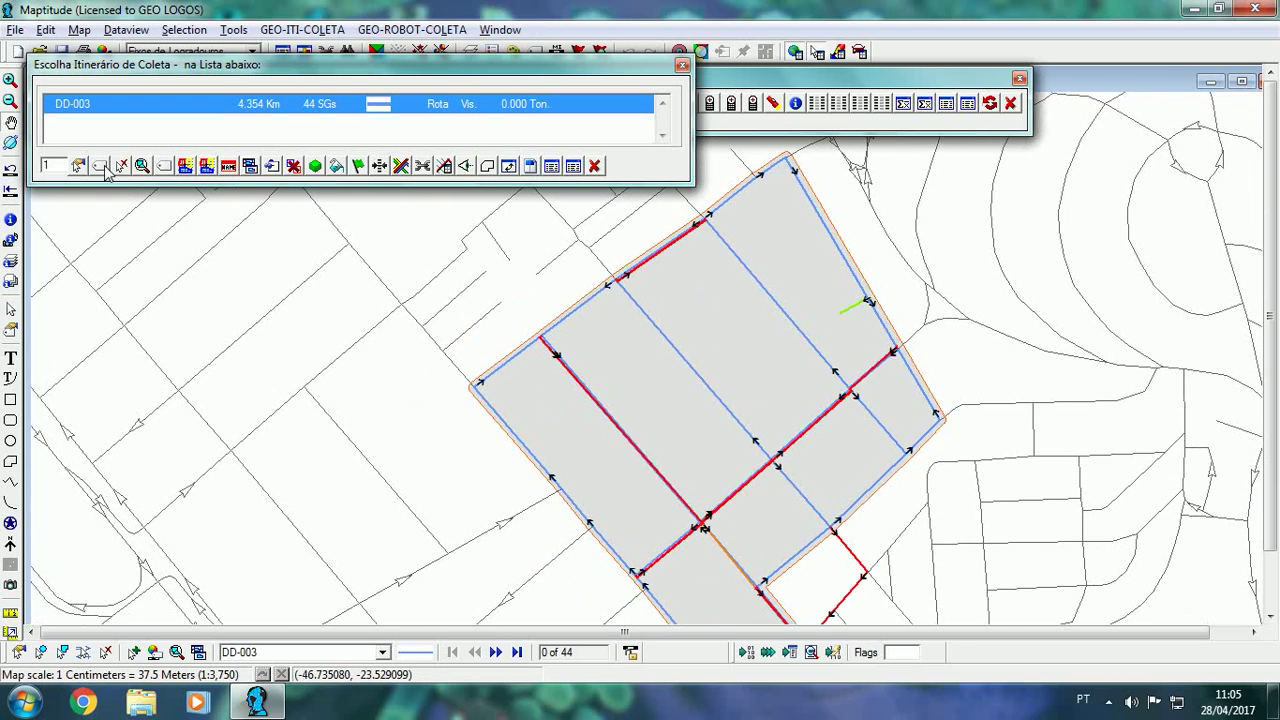
# - Delete all labels and vectors from the DD-003 route, and display size 7 cosmetic vectors by direction (Vetor Cosmético por Sentido)
pyautogui.moveTo(89, 87); pyautogui.dragTo(106, 150)
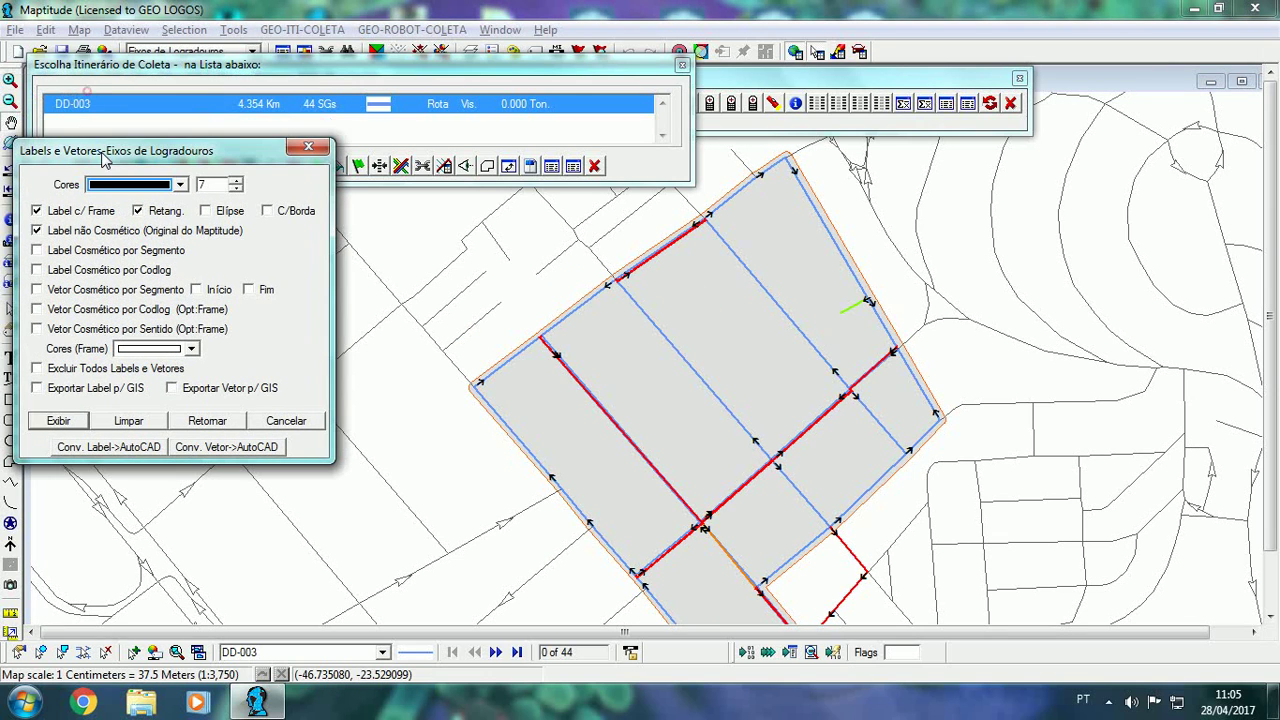
pyautogui.click(37, 368)
pyautogui.click(128, 420)
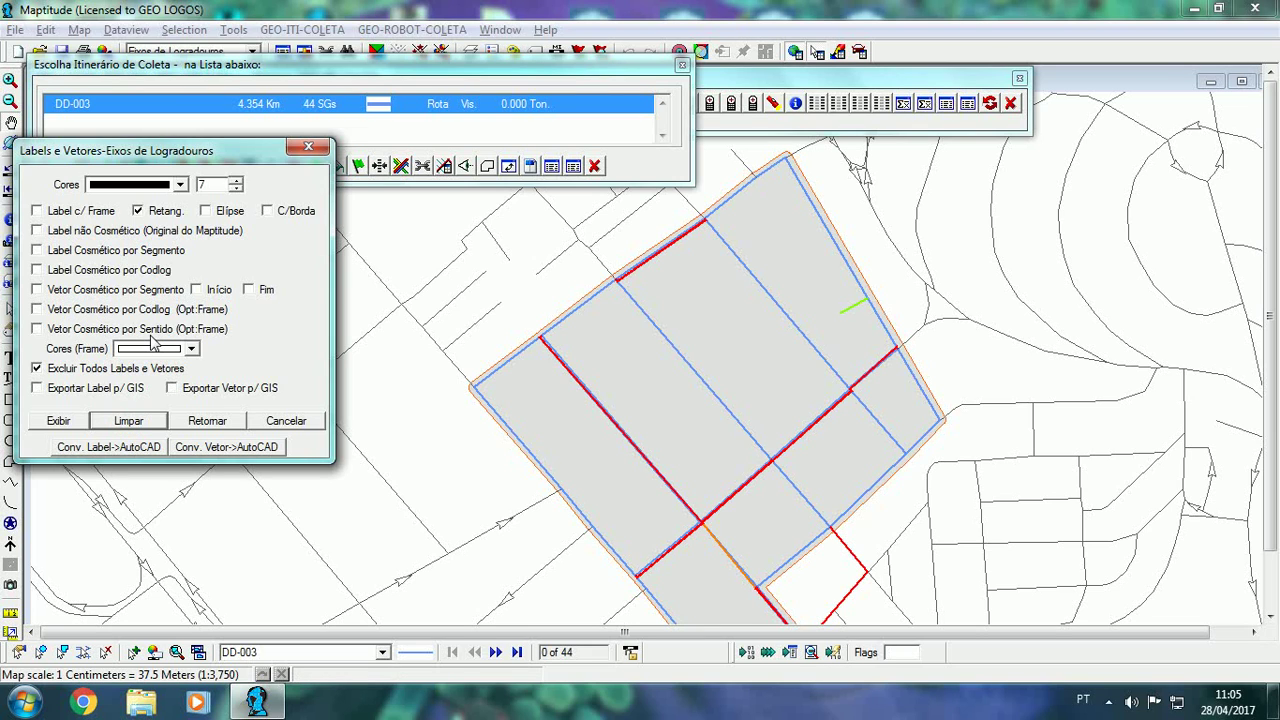
pyautogui.click(33, 334)
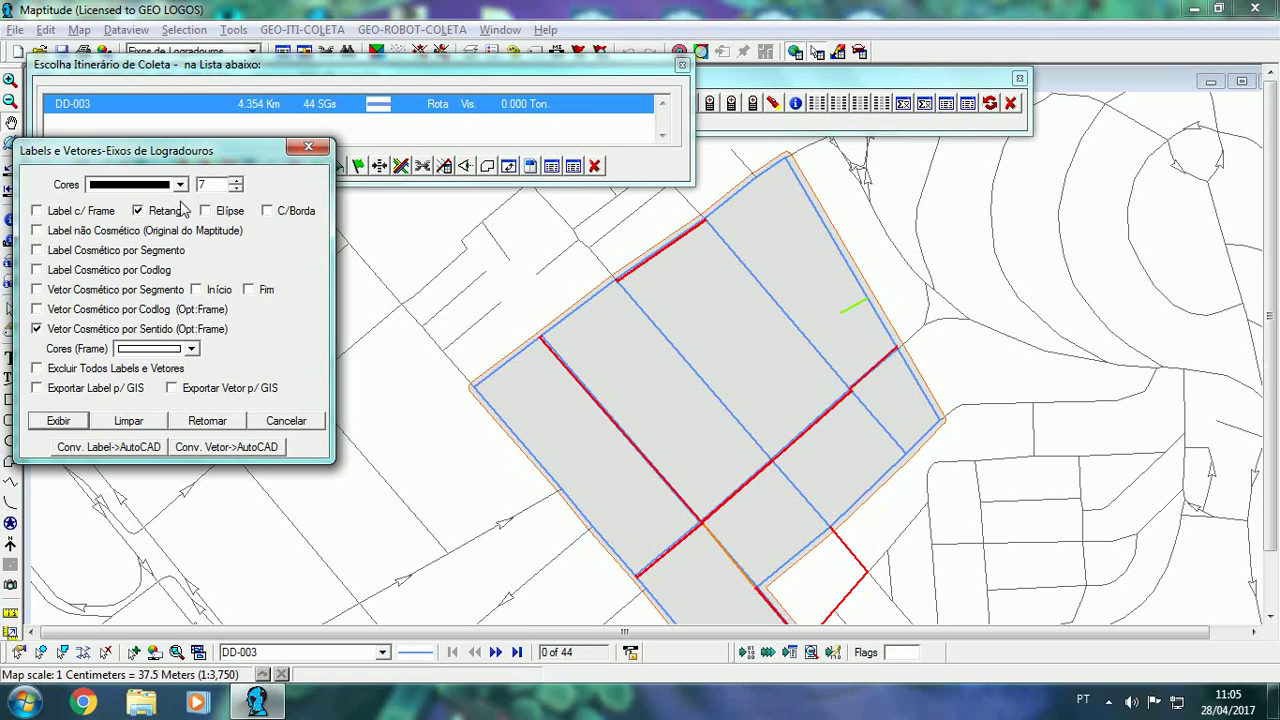
pyautogui.click(57, 421)
pyautogui.click(286, 421)
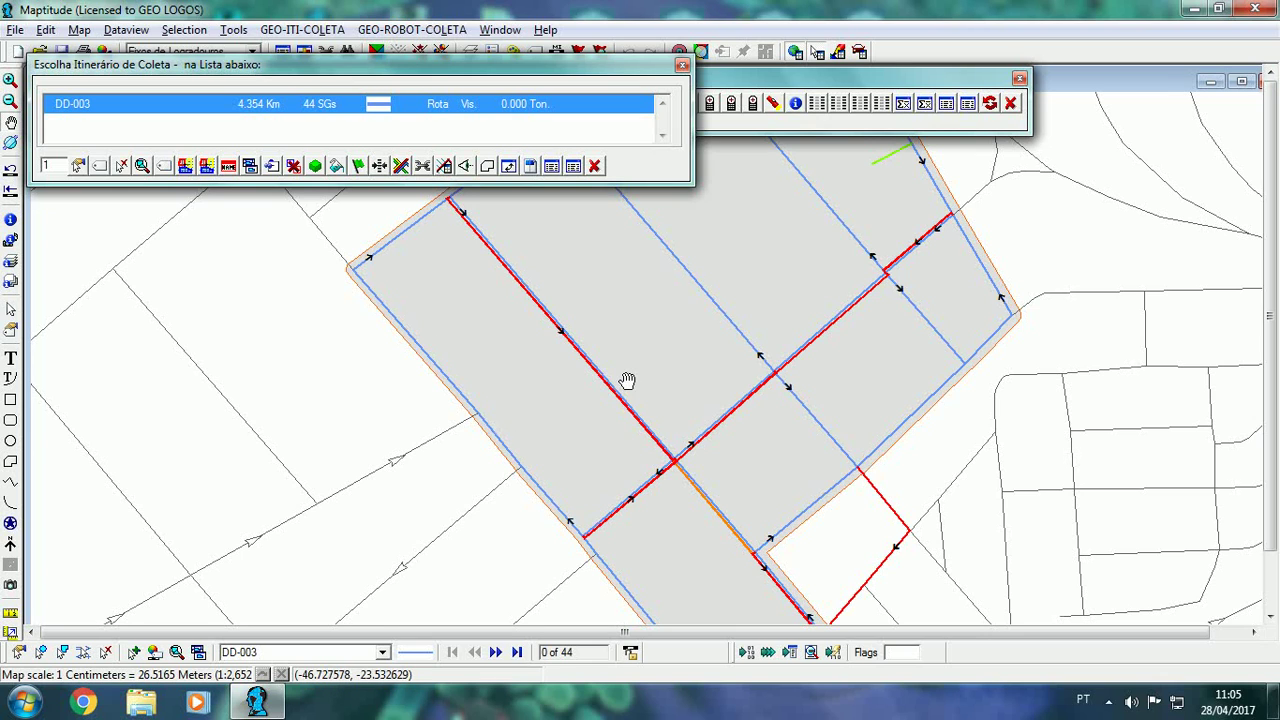
# - Examine the direction arrows along the DD-003 route, from its narrow southern end up to the western corner
pyautogui.scroll(-1, 626, 378)
pyautogui.click(668, 398)
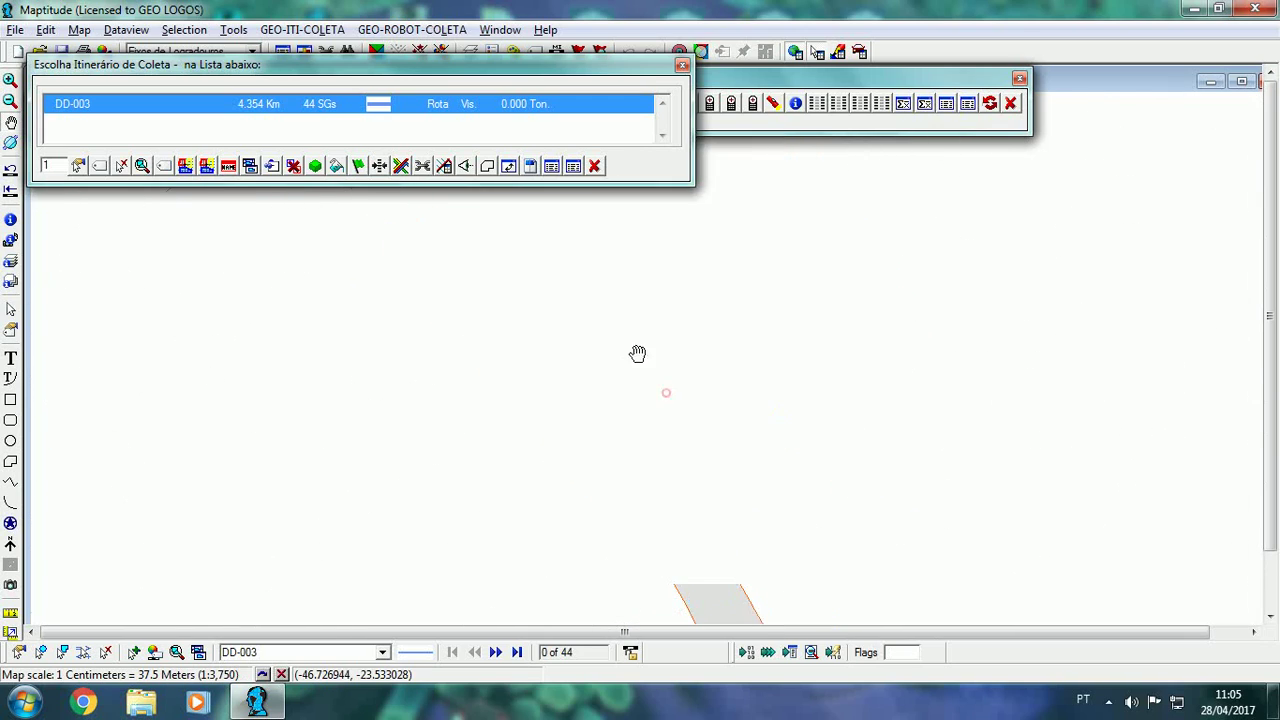
pyautogui.scroll(2, 665, 421)
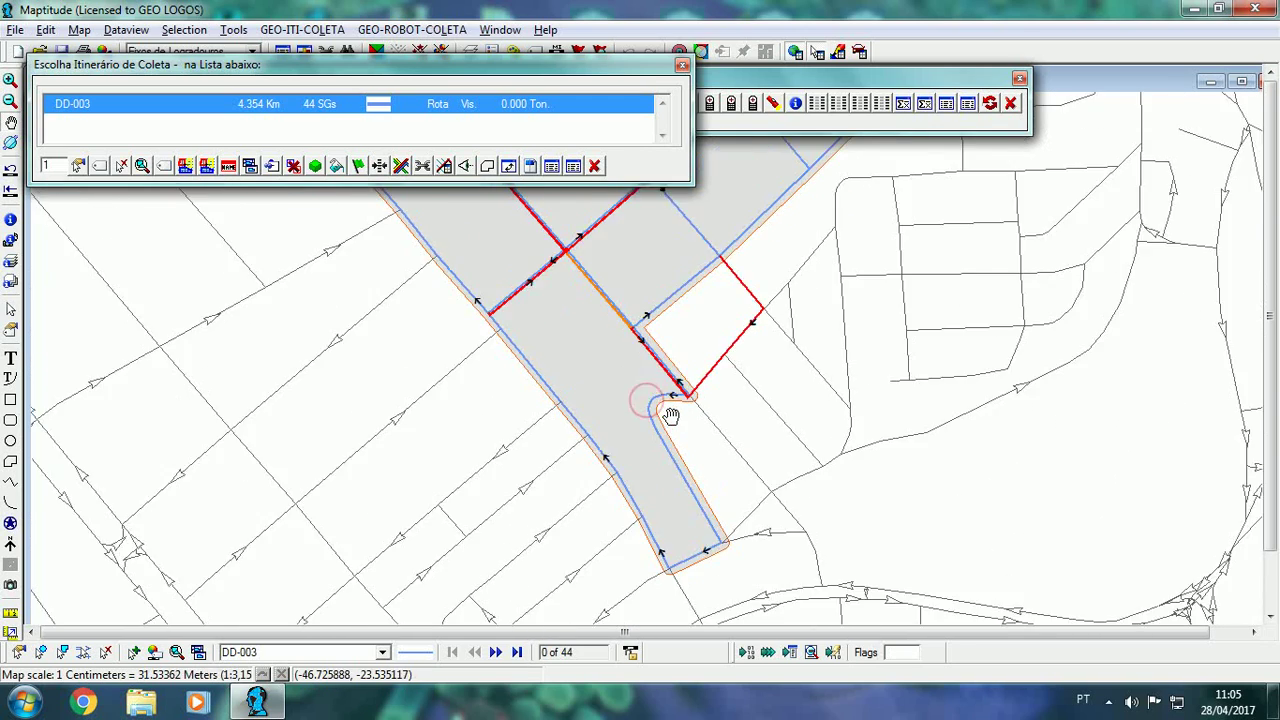
pyautogui.moveTo(718, 462); pyautogui.dragTo(833, 417)
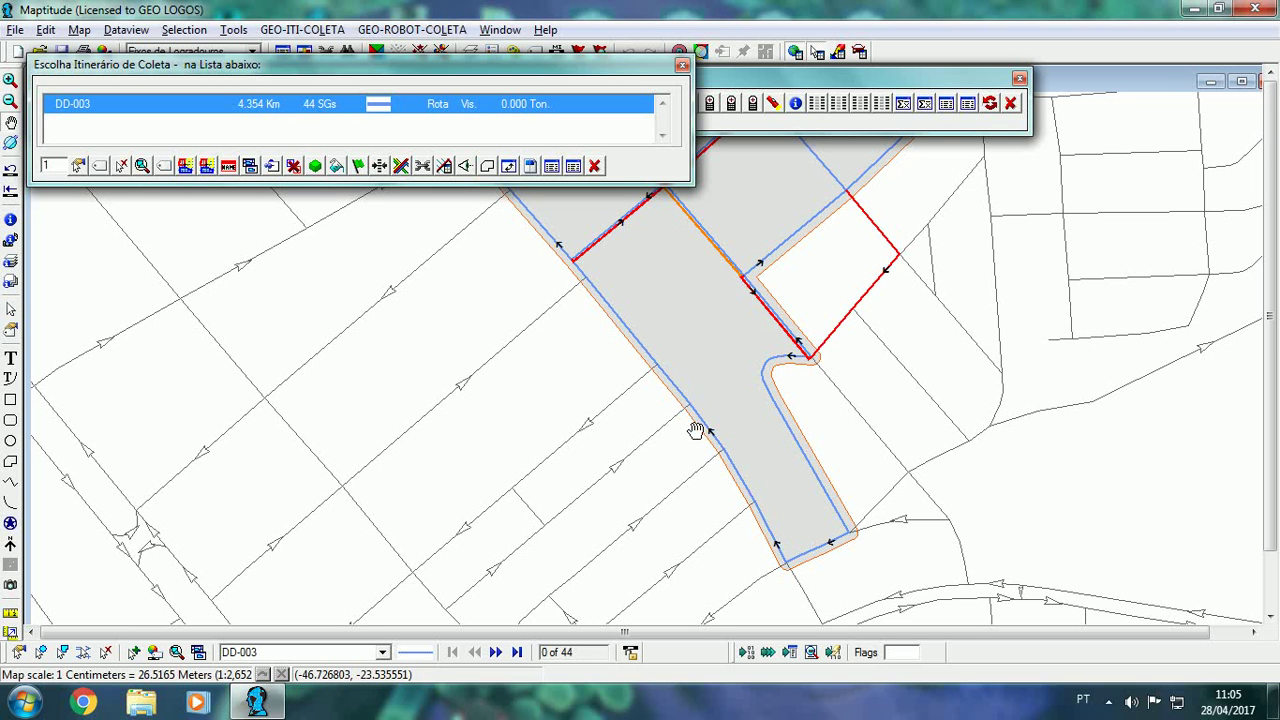
pyautogui.moveTo(712, 442); pyautogui.dragTo(689, 411)
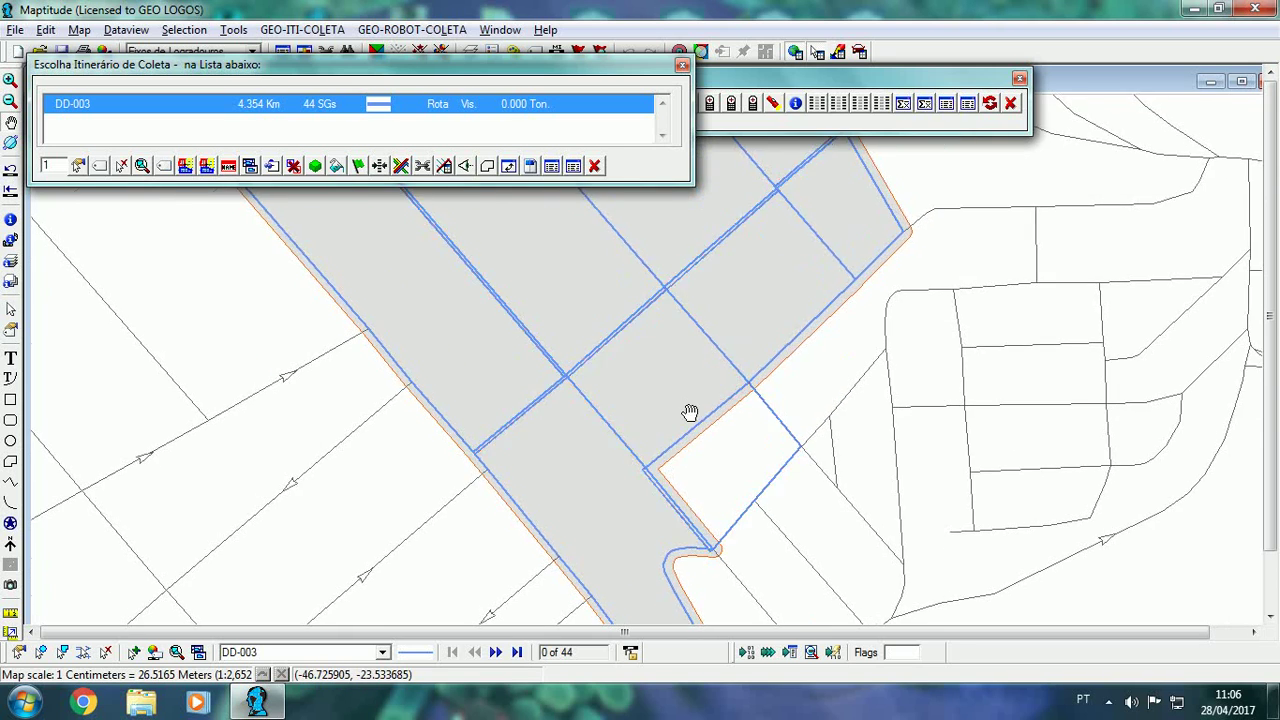
pyautogui.moveTo(709, 466); pyautogui.dragTo(801, 351)
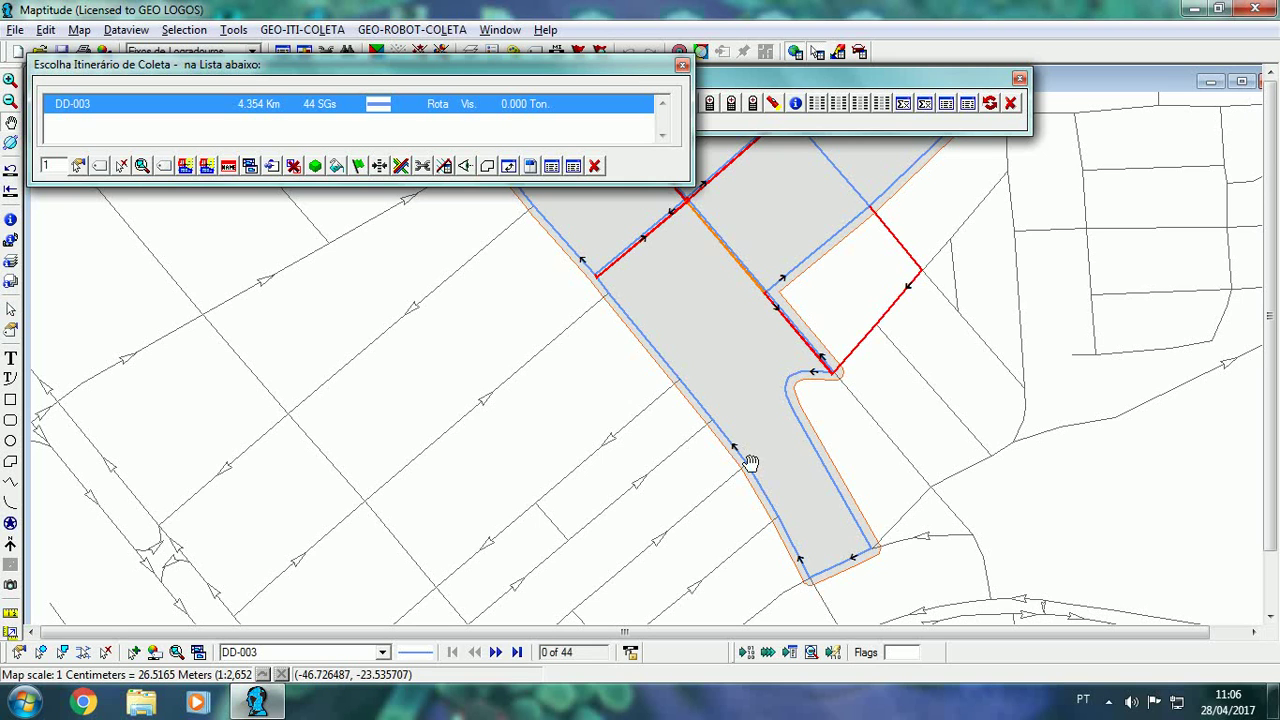
pyautogui.scroll(1, 745, 410)
pyautogui.scroll(-2, 720, 450)
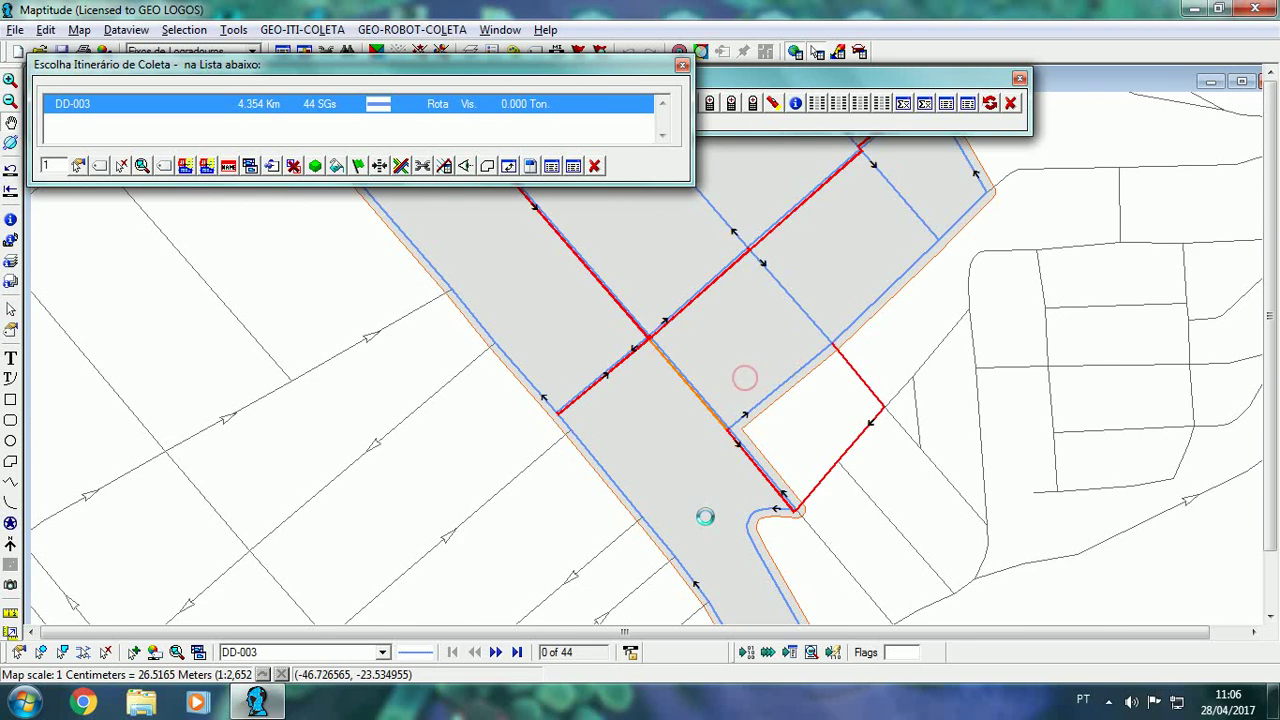
pyautogui.scroll(1, 660, 440)
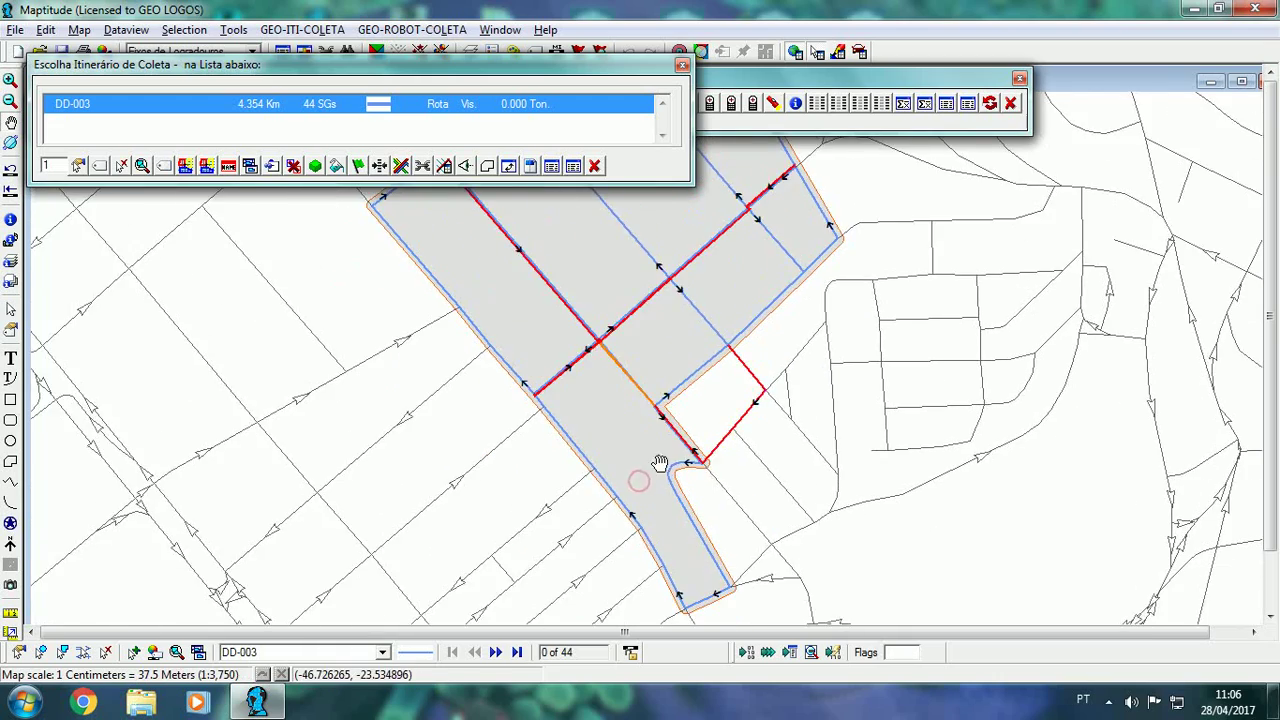
pyautogui.moveTo(692, 435); pyautogui.dragTo(748, 469)
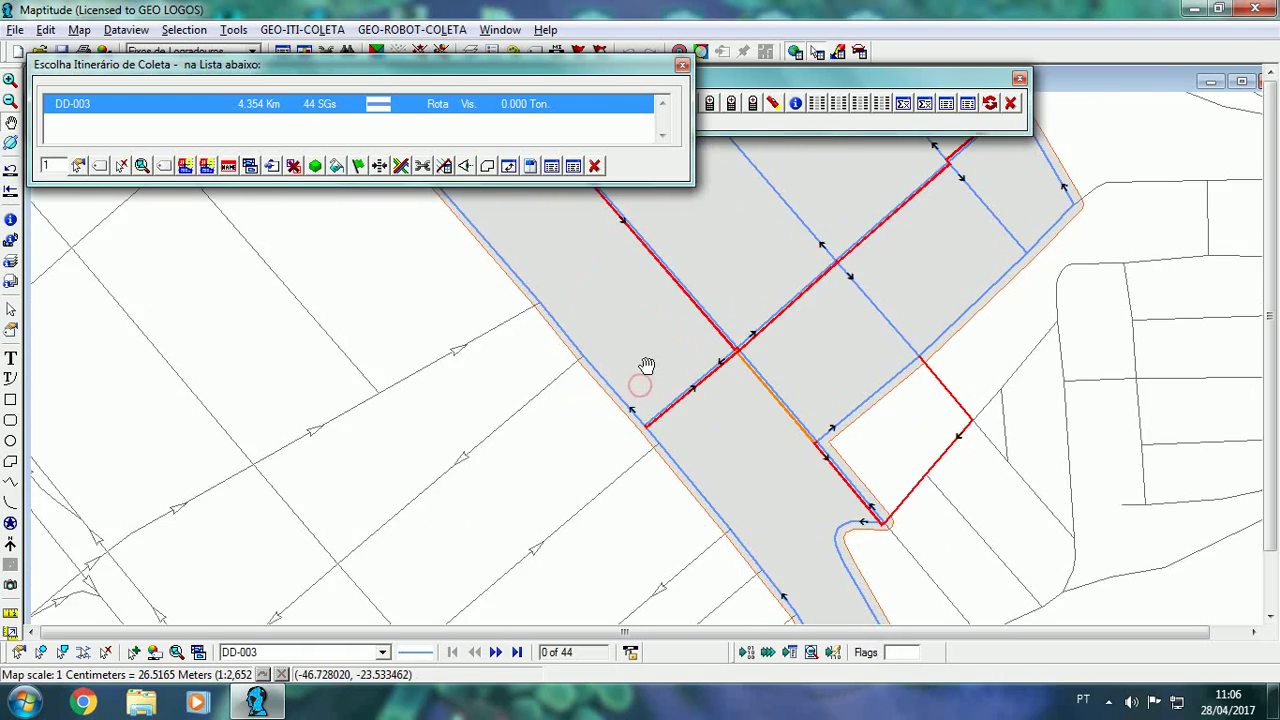
pyautogui.moveTo(646, 369); pyautogui.dragTo(748, 540)
pyautogui.scroll(3, 716, 422)
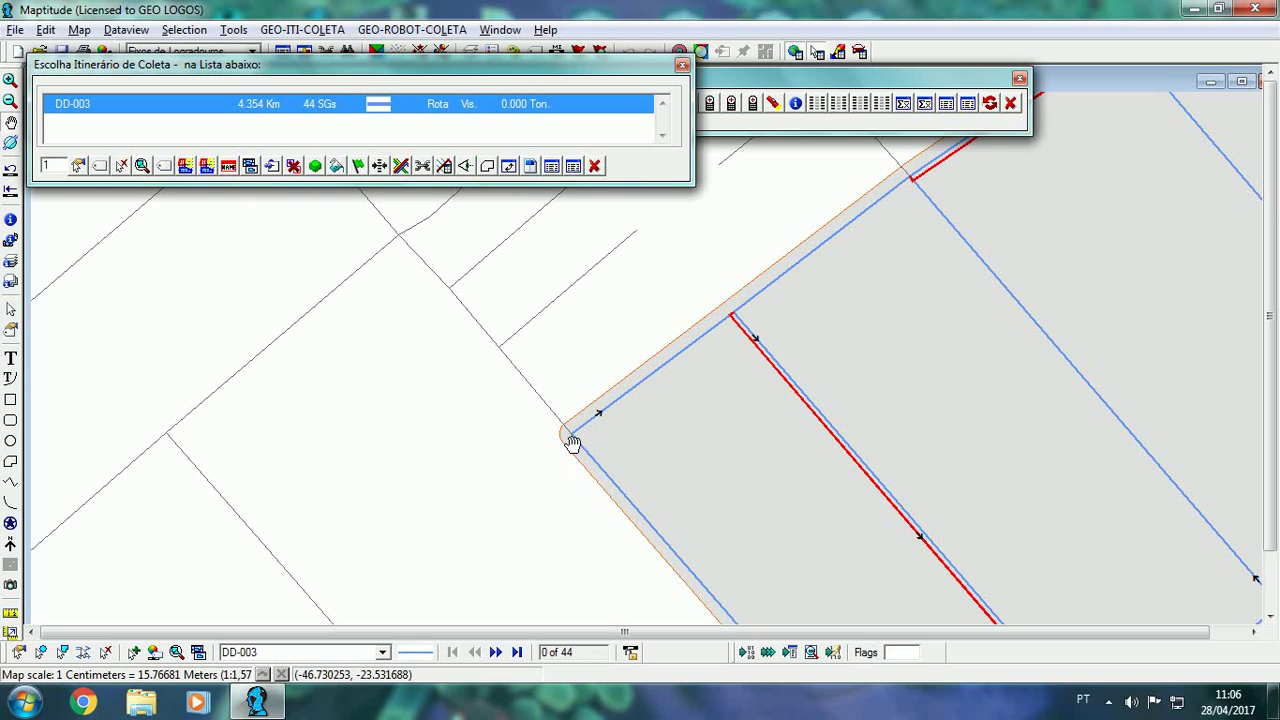
# - Close the itinerary list and set Distância do início do Codlog ao vetor to 5 in the system preferences
pyautogui.click(595, 166)
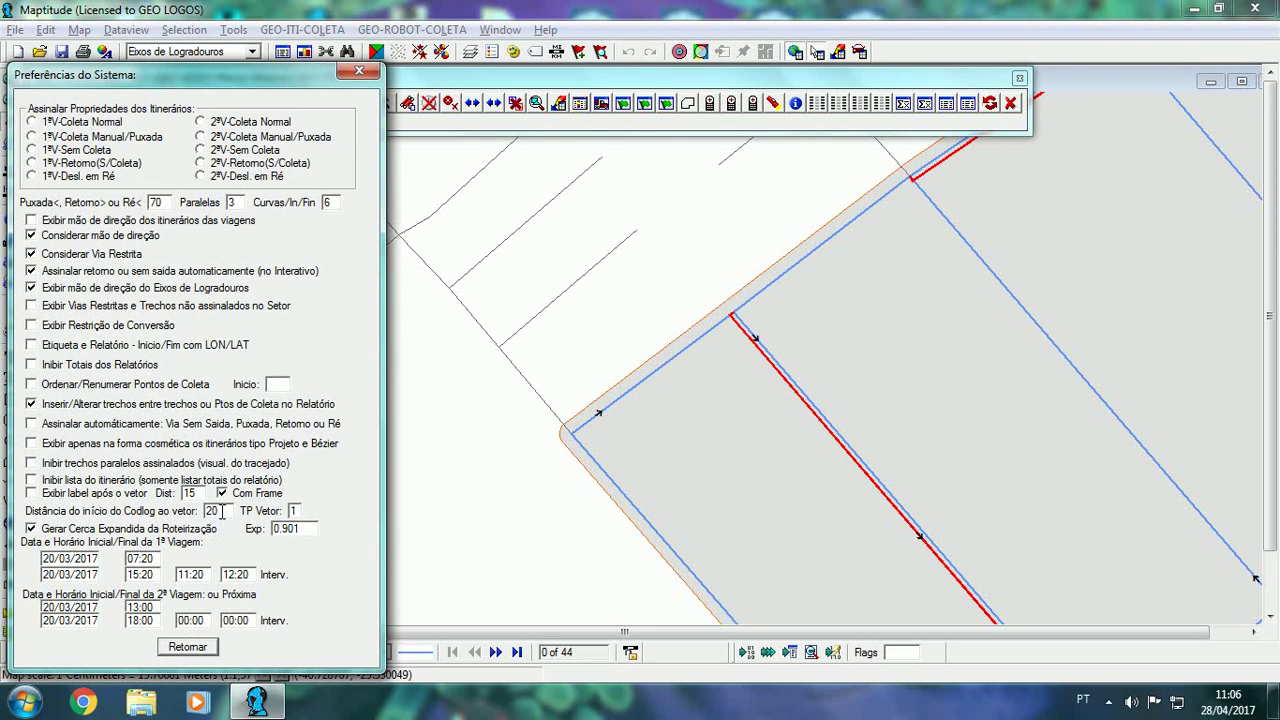
pyautogui.click(218, 511)
pyautogui.click(188, 648)
# - Clear the existing DD-003 labels and vectors, and redisplay the size 7 cosmetic vectors by direction with the 5 start distance
pyautogui.click(580, 104)
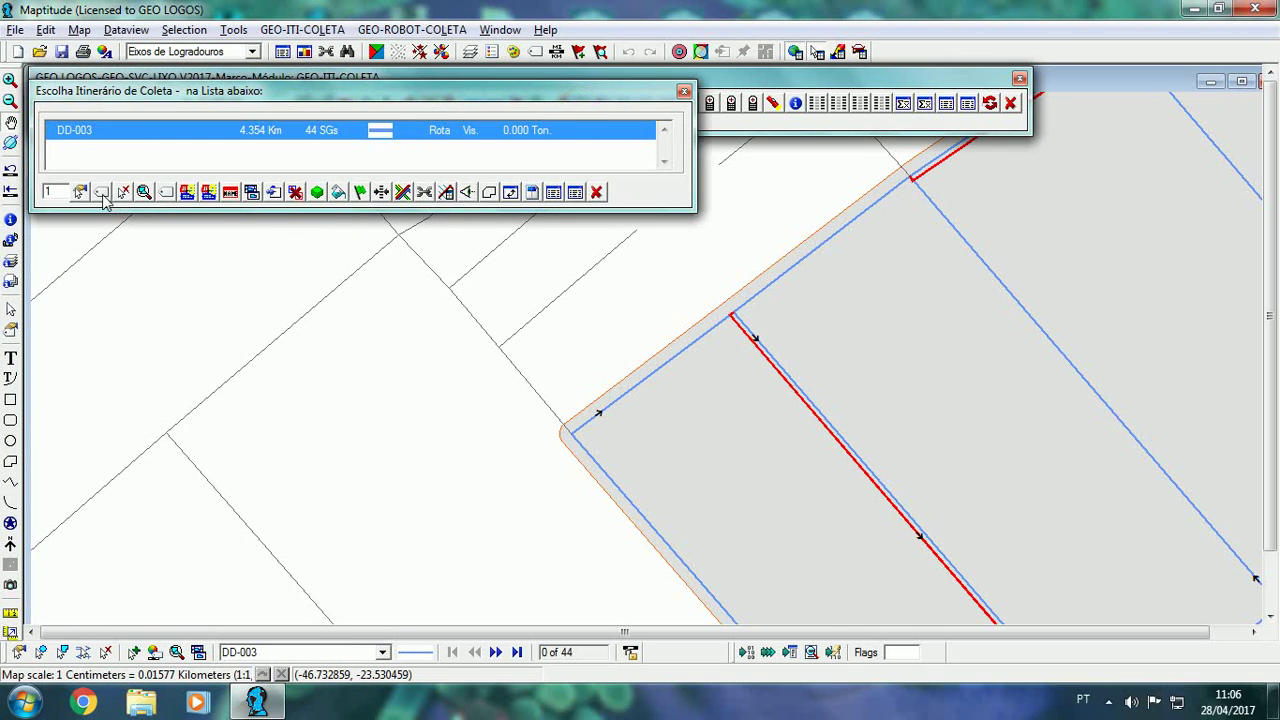
pyautogui.click(102, 194)
pyautogui.click(45, 310)
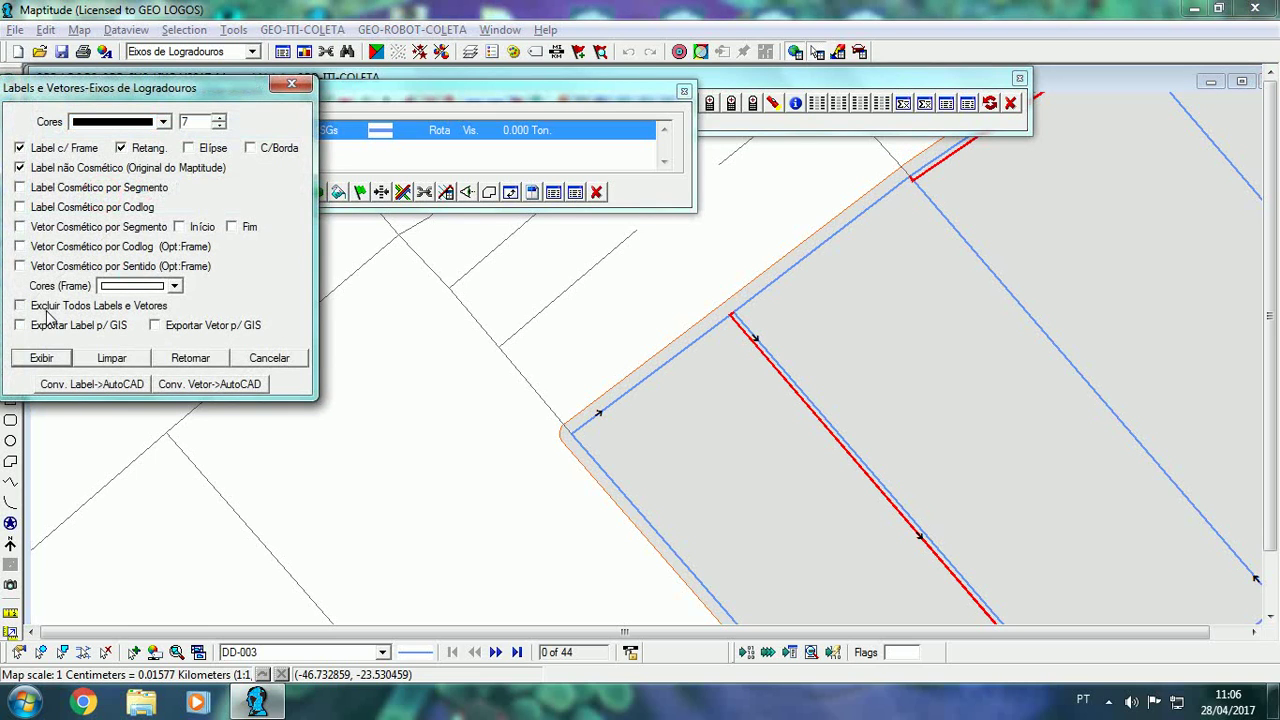
pyautogui.click(115, 360)
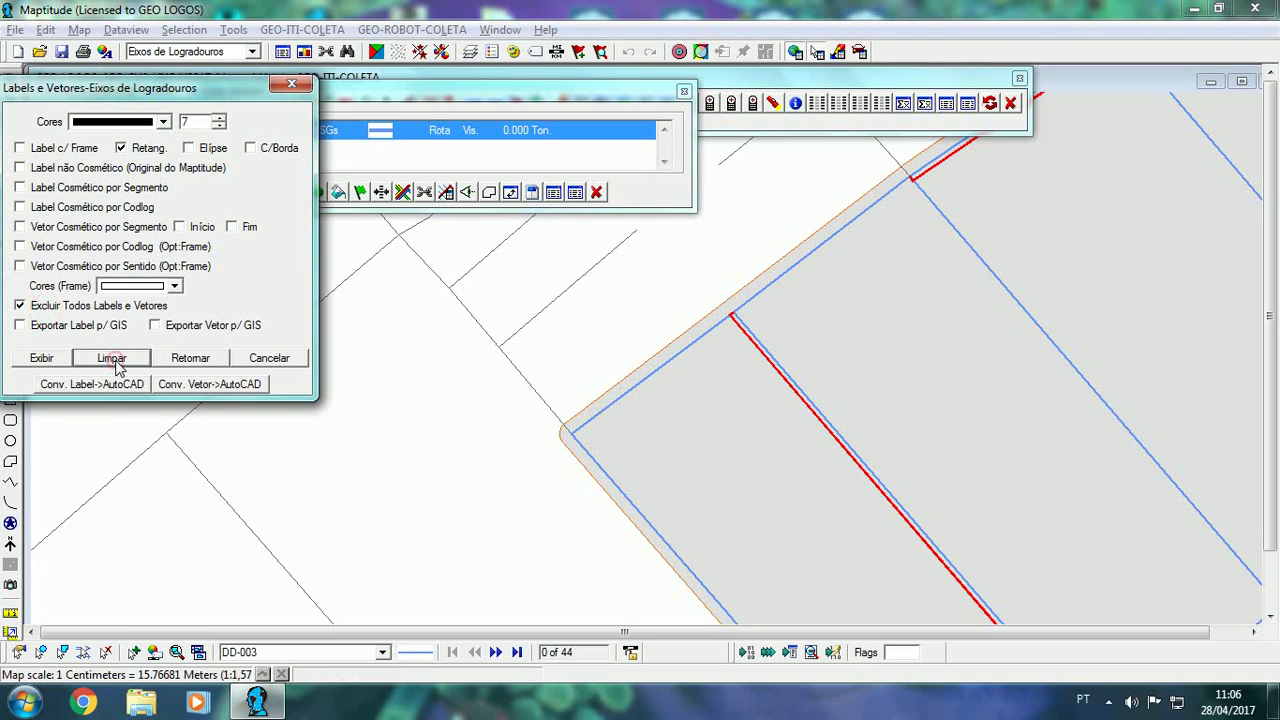
pyautogui.click(40, 268)
pyautogui.click(46, 362)
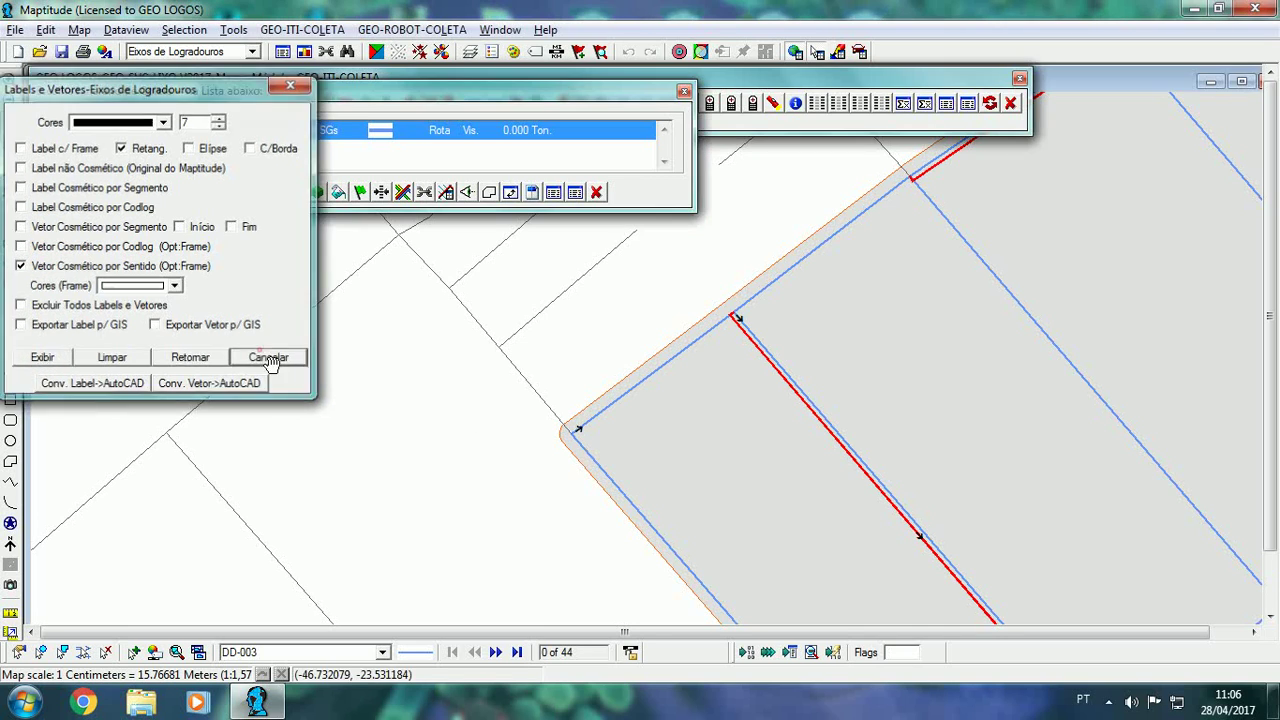
pyautogui.click(265, 358)
# - Look over the redrawn arrows, close the itinerary list, and set the map scale ratio to 7500
pyautogui.moveTo(371, 351); pyautogui.dragTo(225, 280)
pyautogui.scroll(-1, 510, 377)
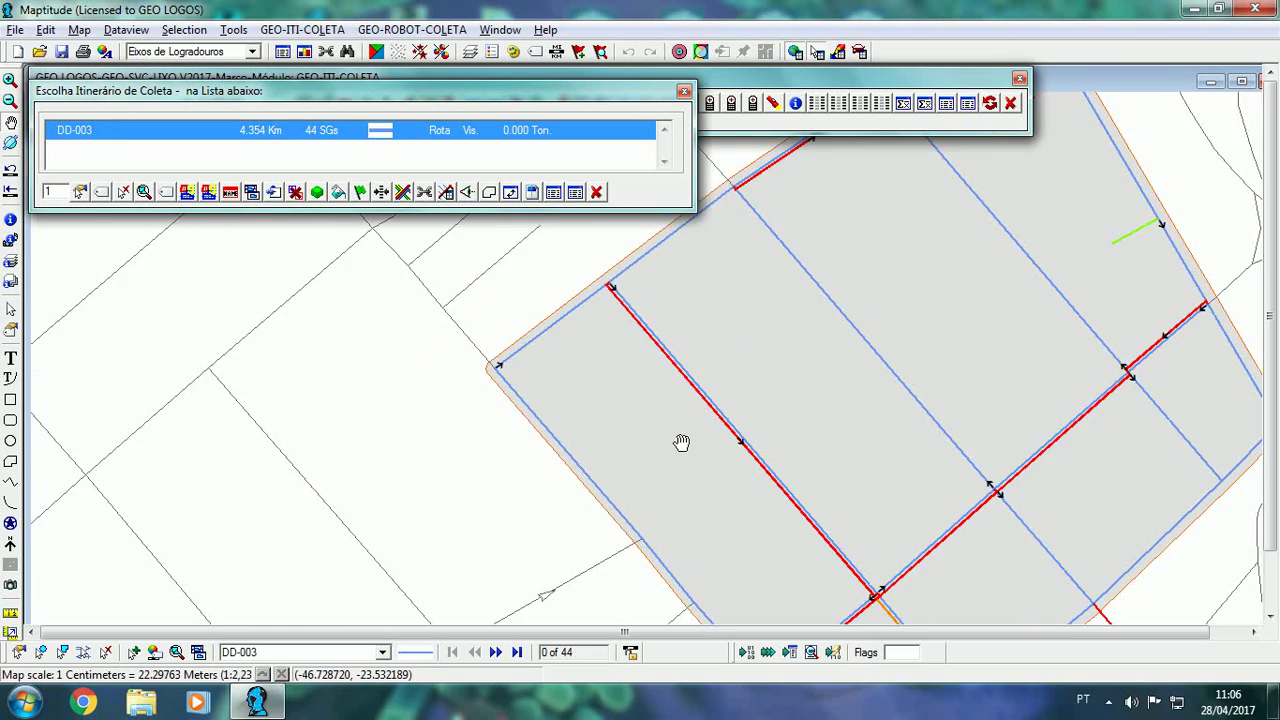
pyautogui.moveTo(669, 429); pyautogui.dragTo(700, 443)
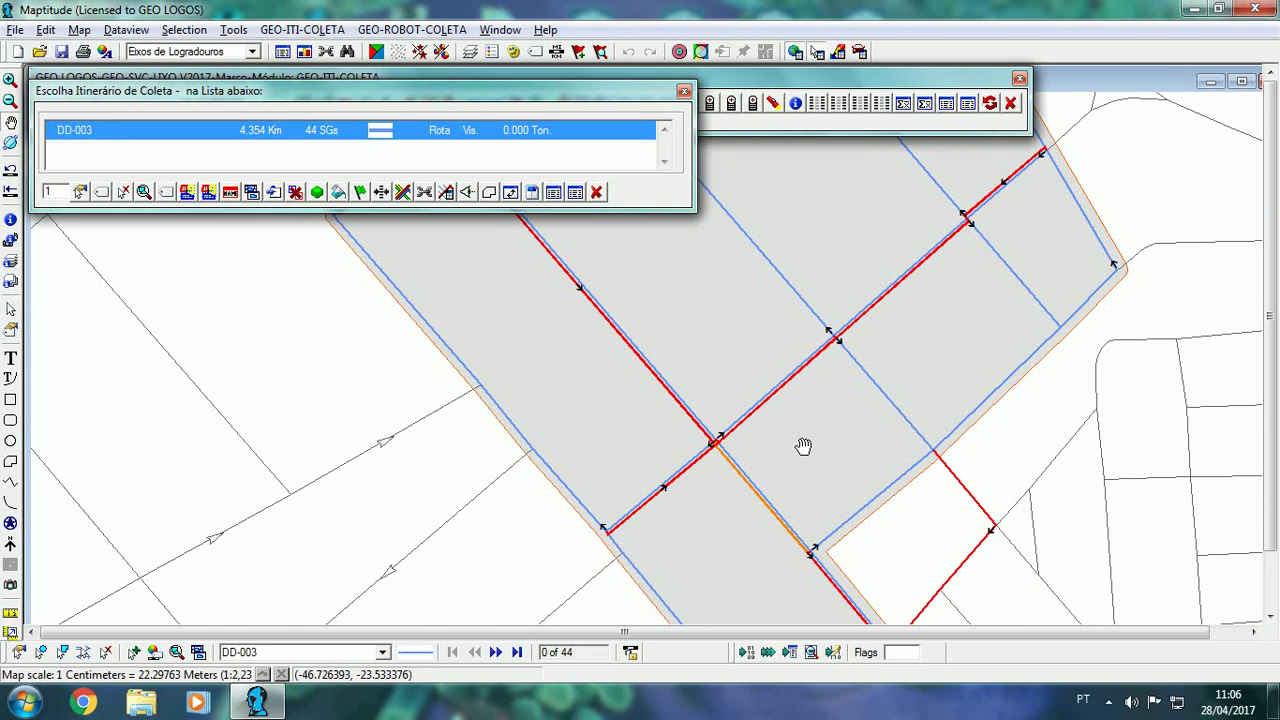
pyautogui.scroll(-2, 789, 391)
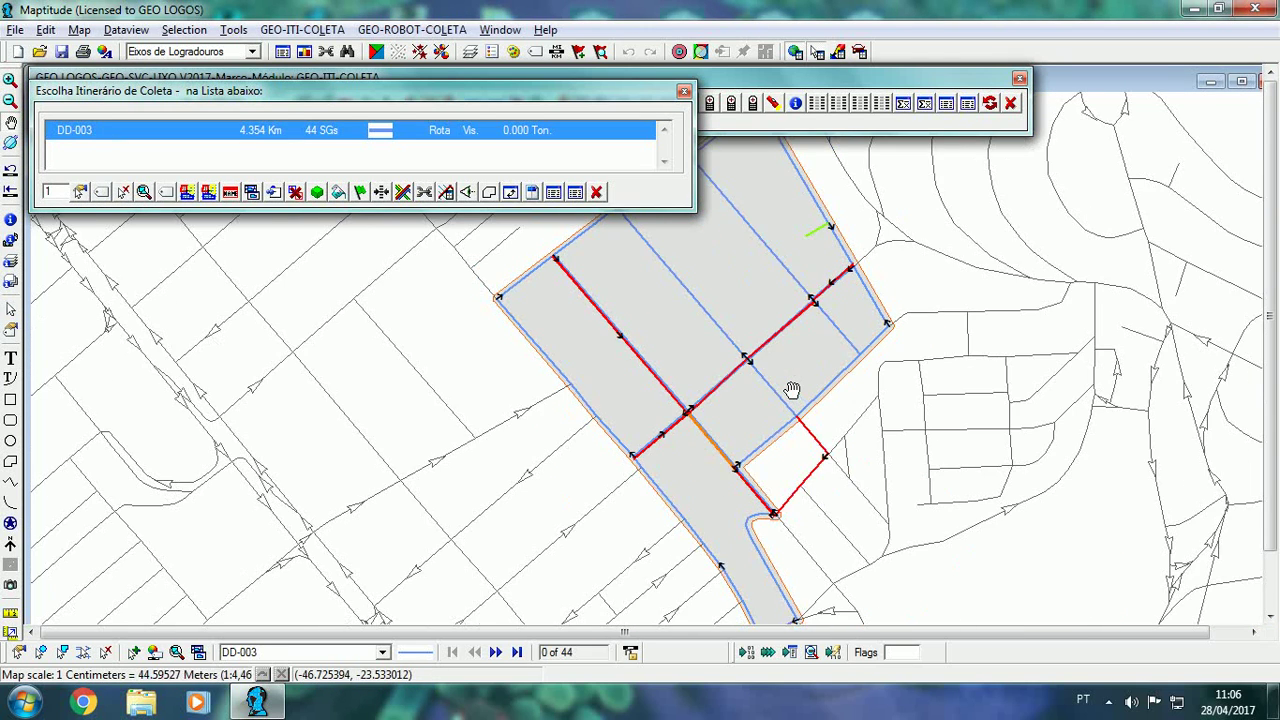
pyautogui.click(596, 192)
pyautogui.click(557, 51)
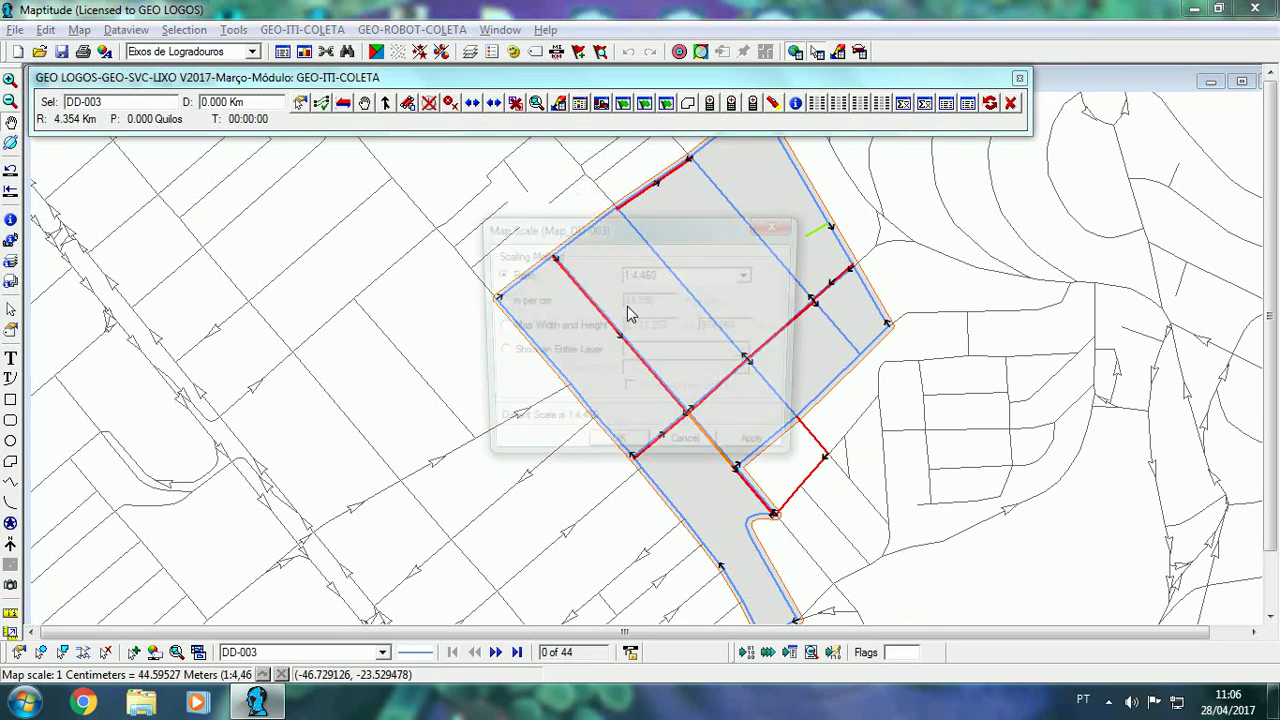
pyautogui.write('7500')
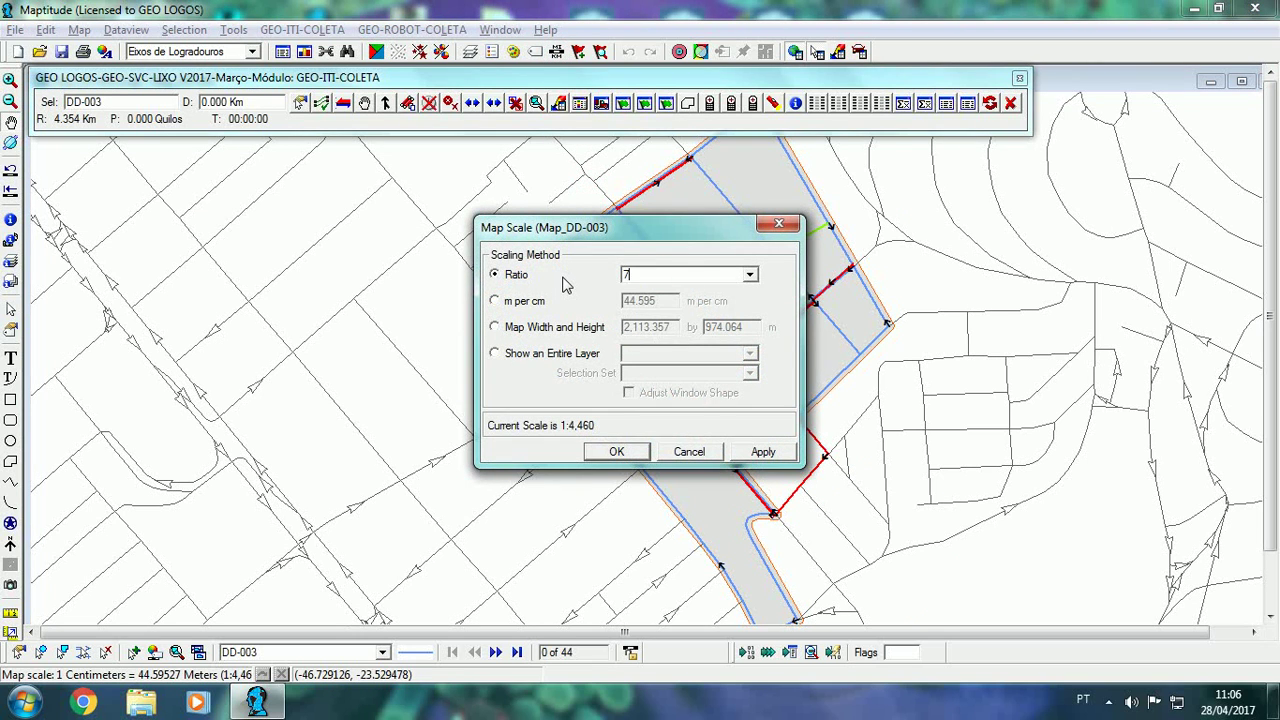
pyautogui.click(616, 452)
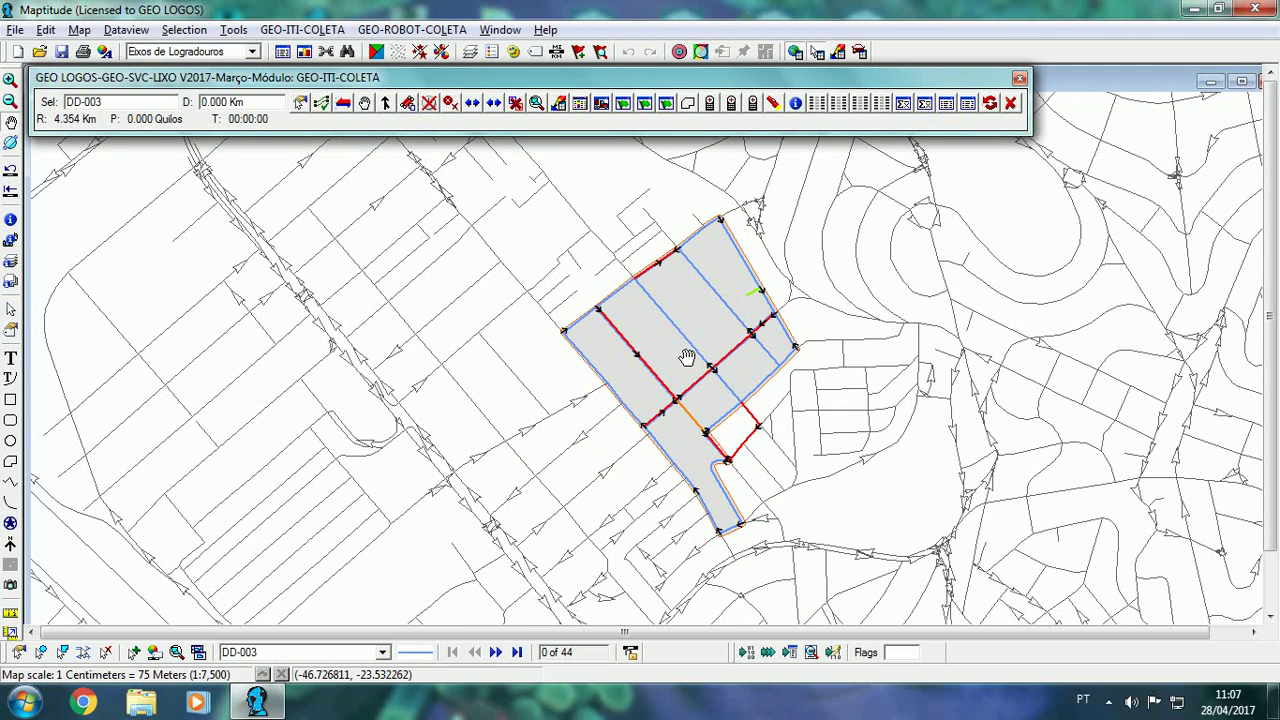
# - Delete all DD-003 labels and vectors, and display the cosmetic vectors by direction at size 5
pyautogui.click(580, 104)
pyautogui.click(101, 192)
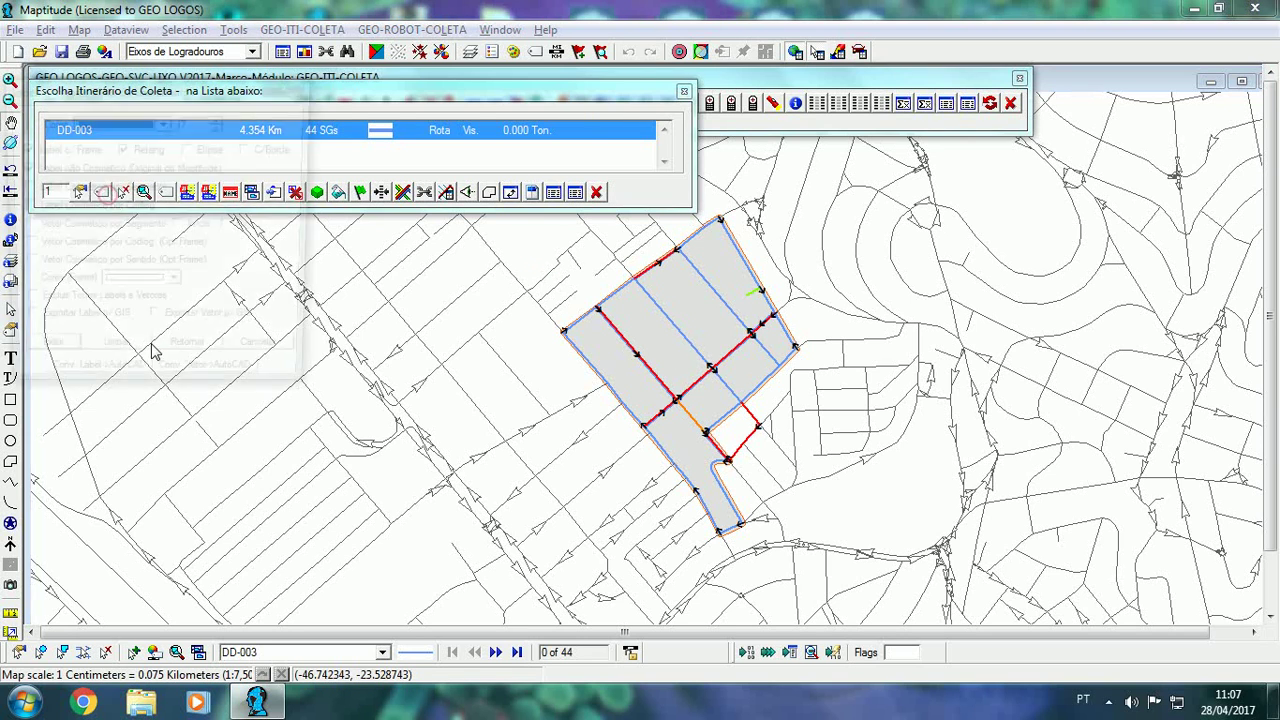
pyautogui.click(104, 360)
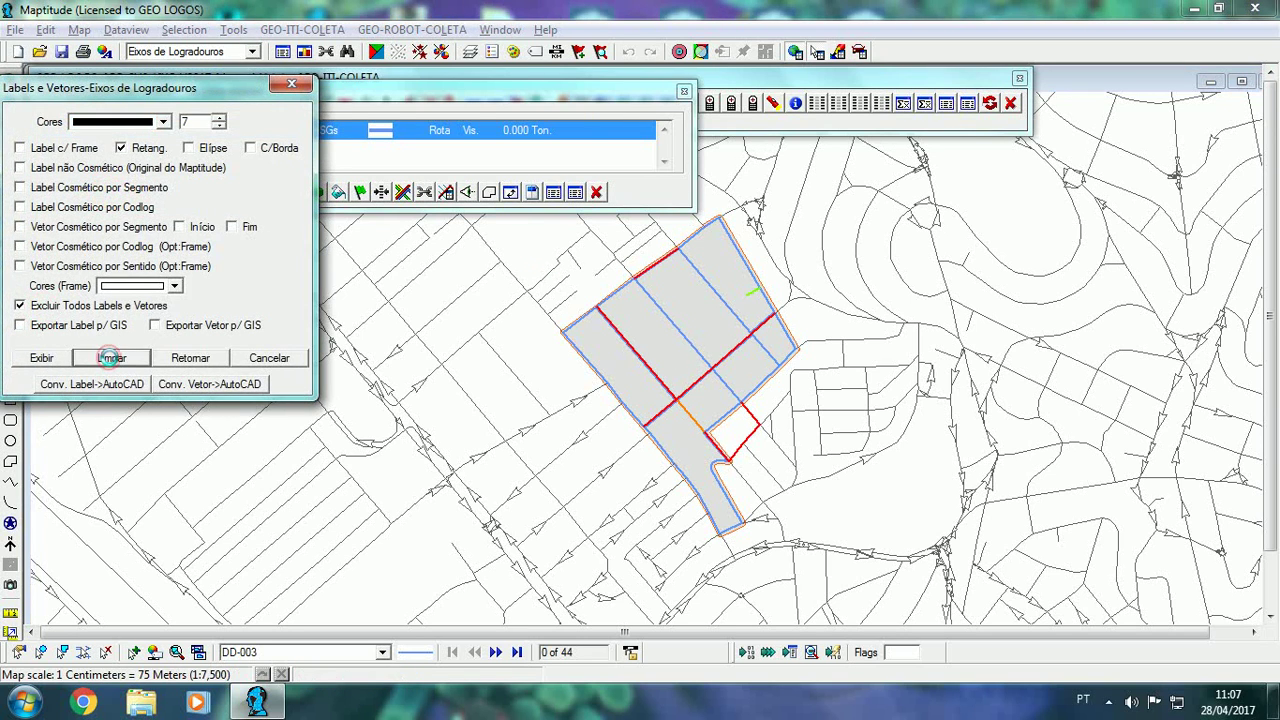
pyautogui.doubleClick(193, 120)
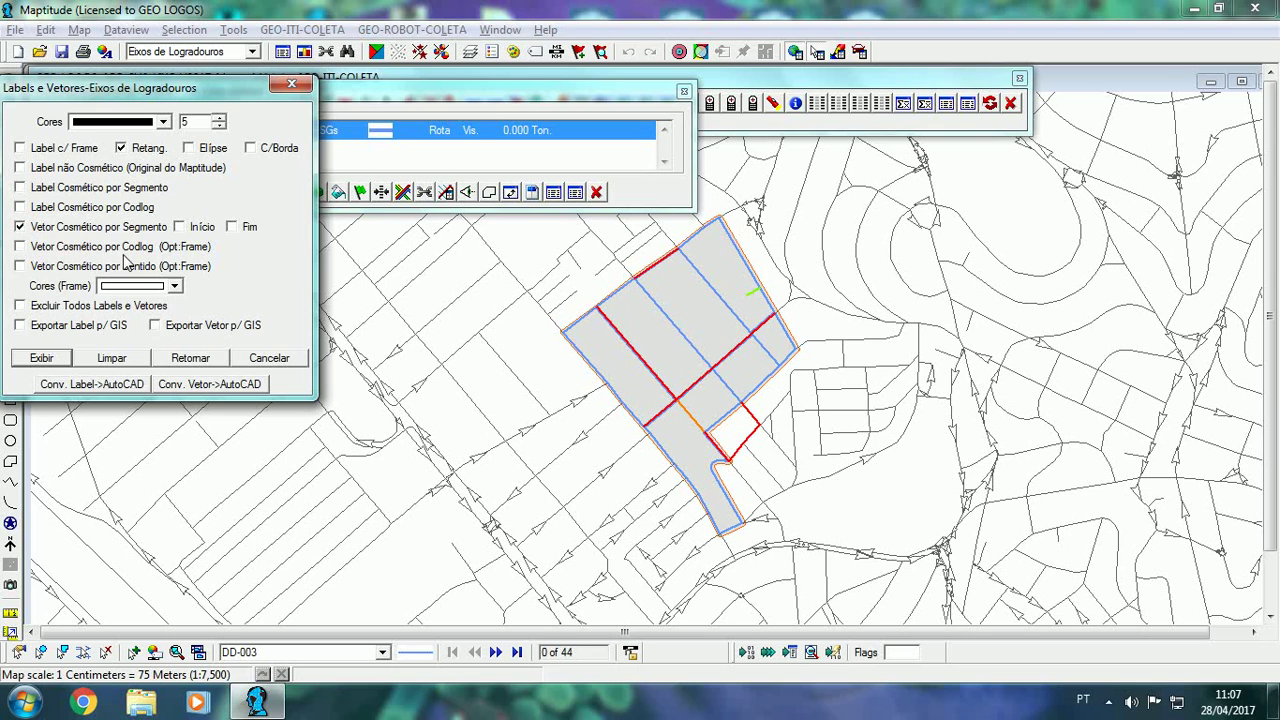
pyautogui.click(36, 268)
pyautogui.click(48, 359)
pyautogui.click(258, 360)
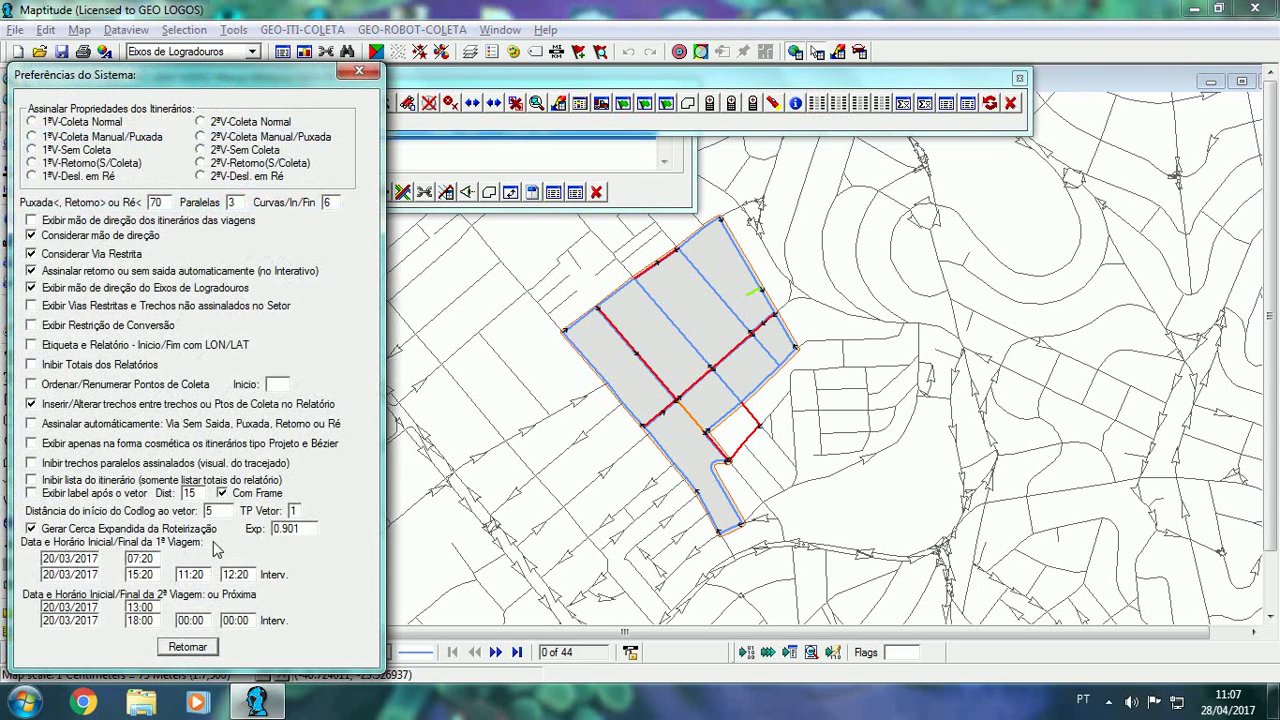
# - Set Distância do início do Codlog ao vetor to 20 in the system preferences and return to the itinerary list
pyautogui.doubleClick(204, 511)
pyautogui.write('20')
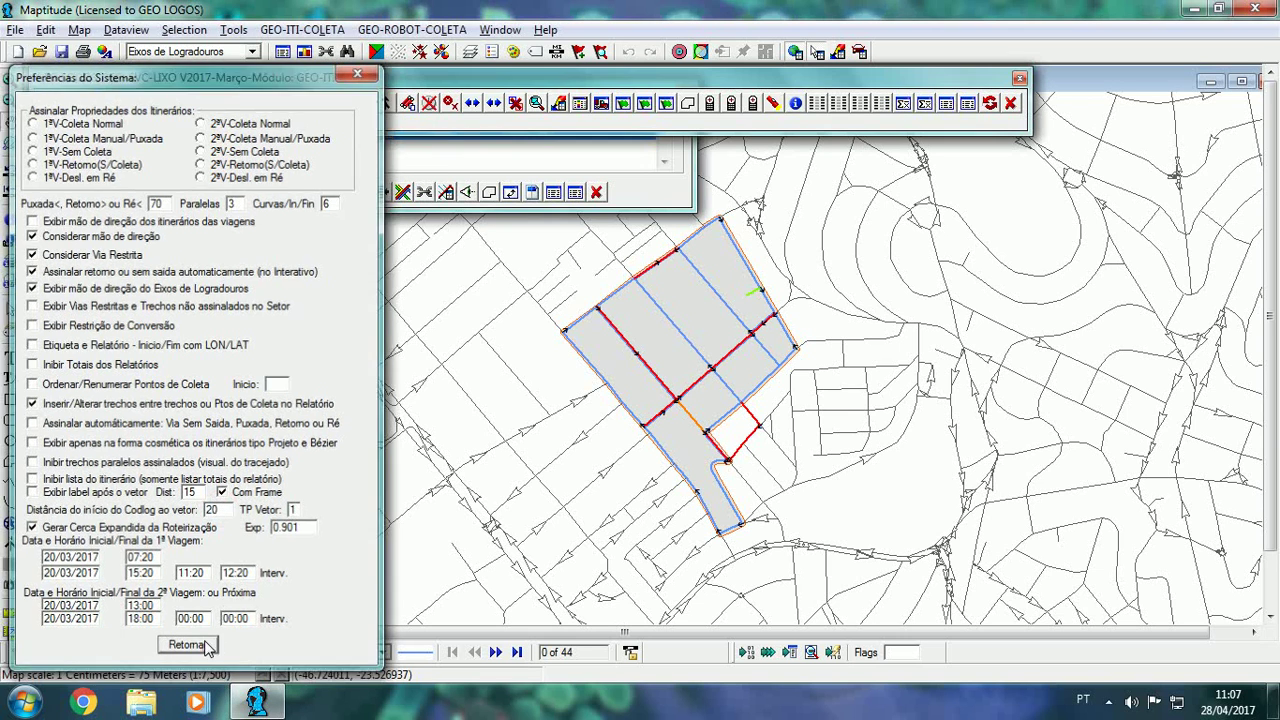
pyautogui.click(187, 647)
# - Remove all DD-003 vectors, redisplay them by direction at size 5 with the 20 start distance, and inspect the arrows up close
pyautogui.click(104, 196)
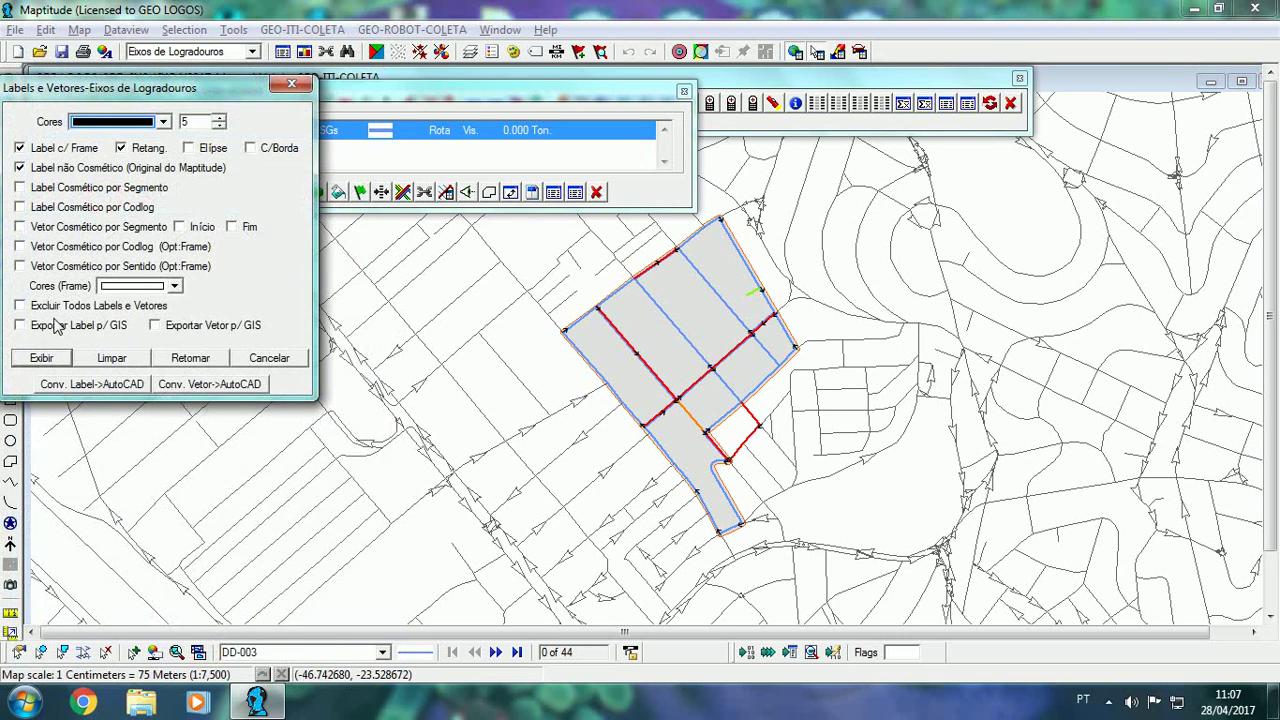
pyautogui.click(20, 305)
pyautogui.click(112, 358)
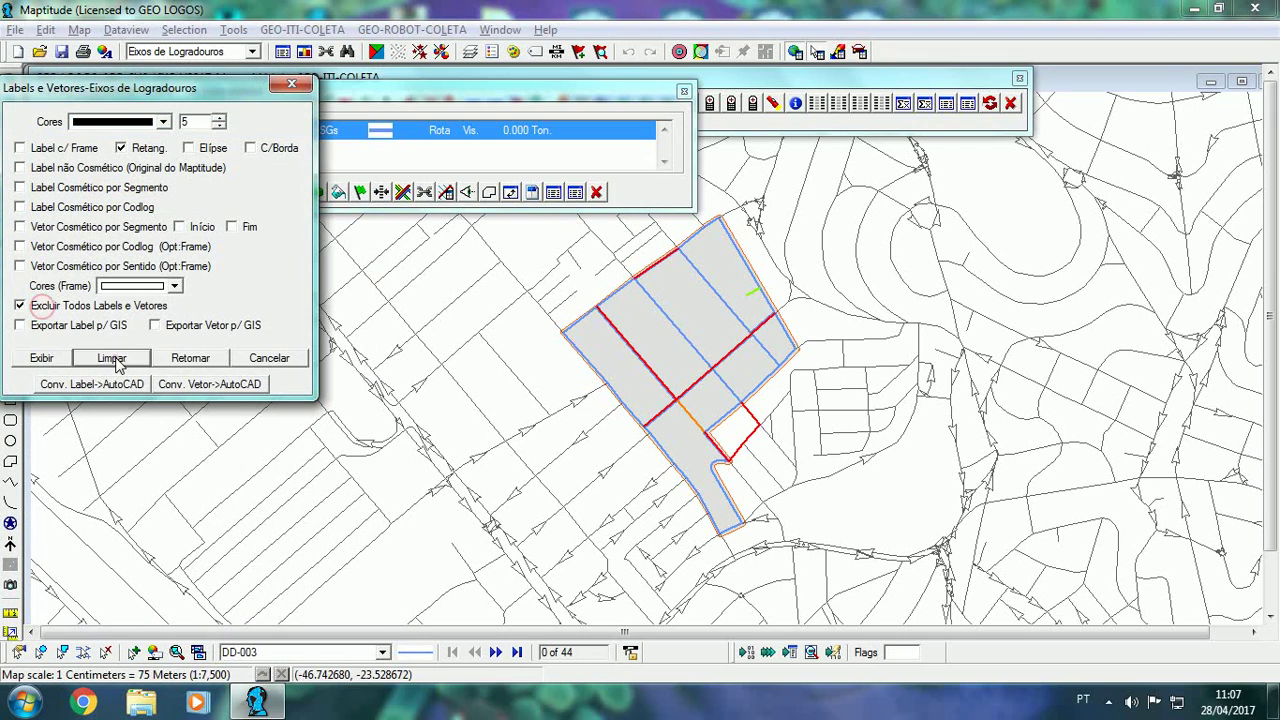
pyautogui.click(34, 268)
pyautogui.click(42, 360)
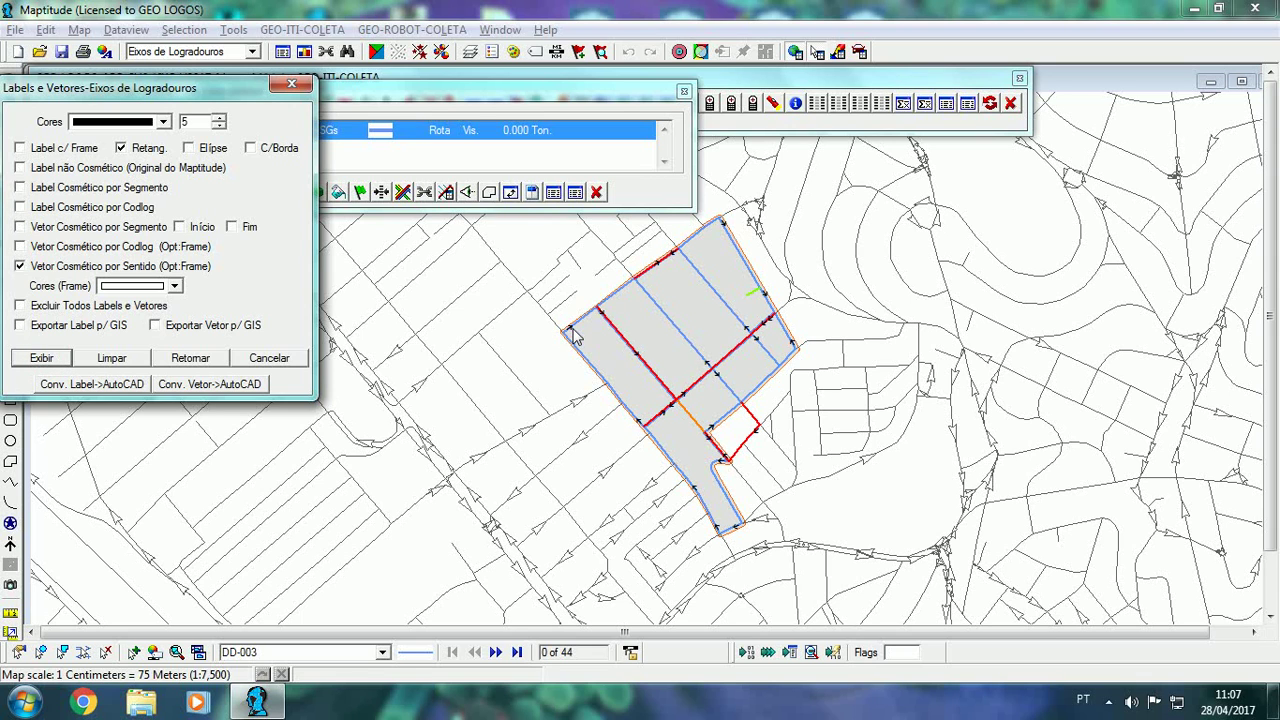
pyautogui.click(269, 358)
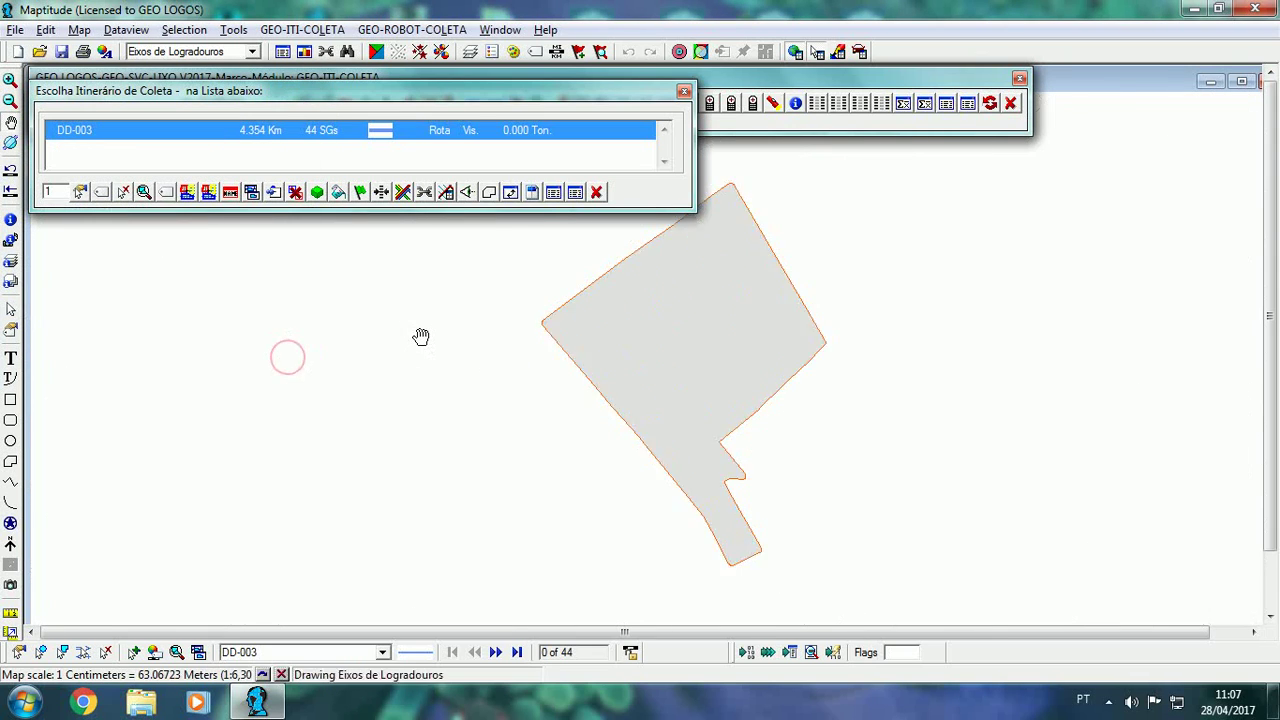
pyautogui.scroll(3, 700, 368)
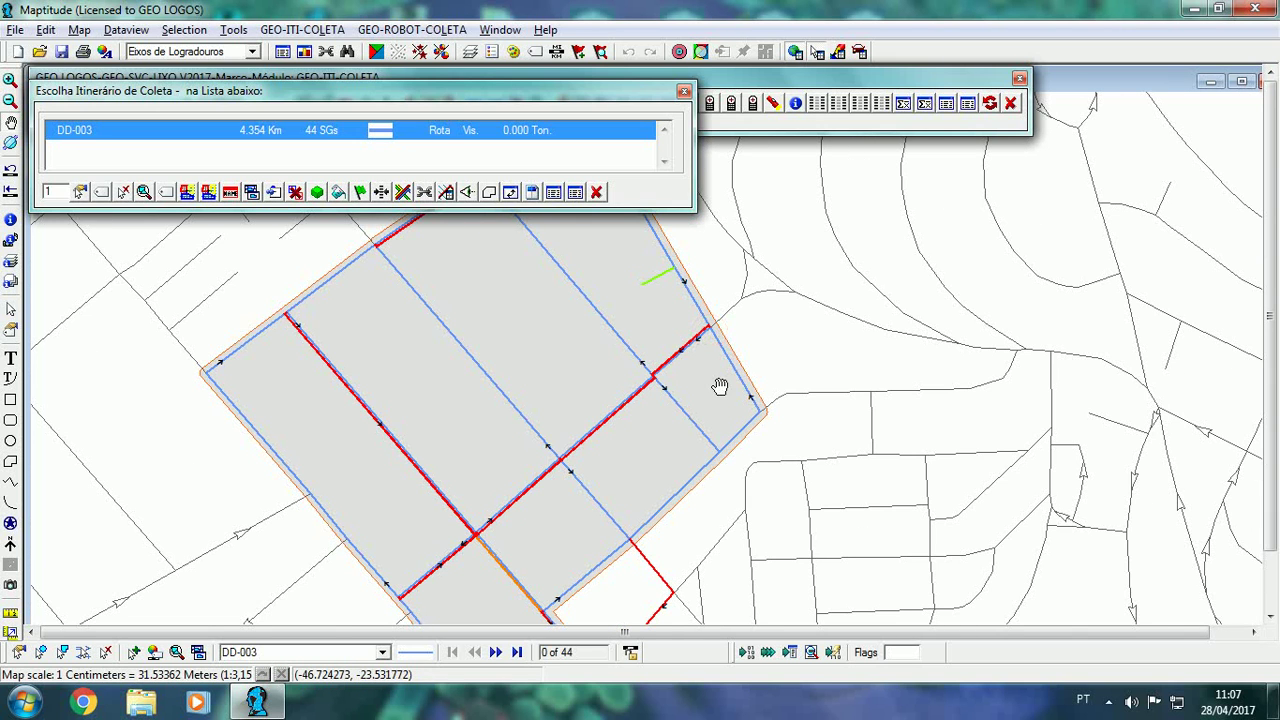
pyautogui.moveTo(545, 415); pyautogui.dragTo(686, 429)
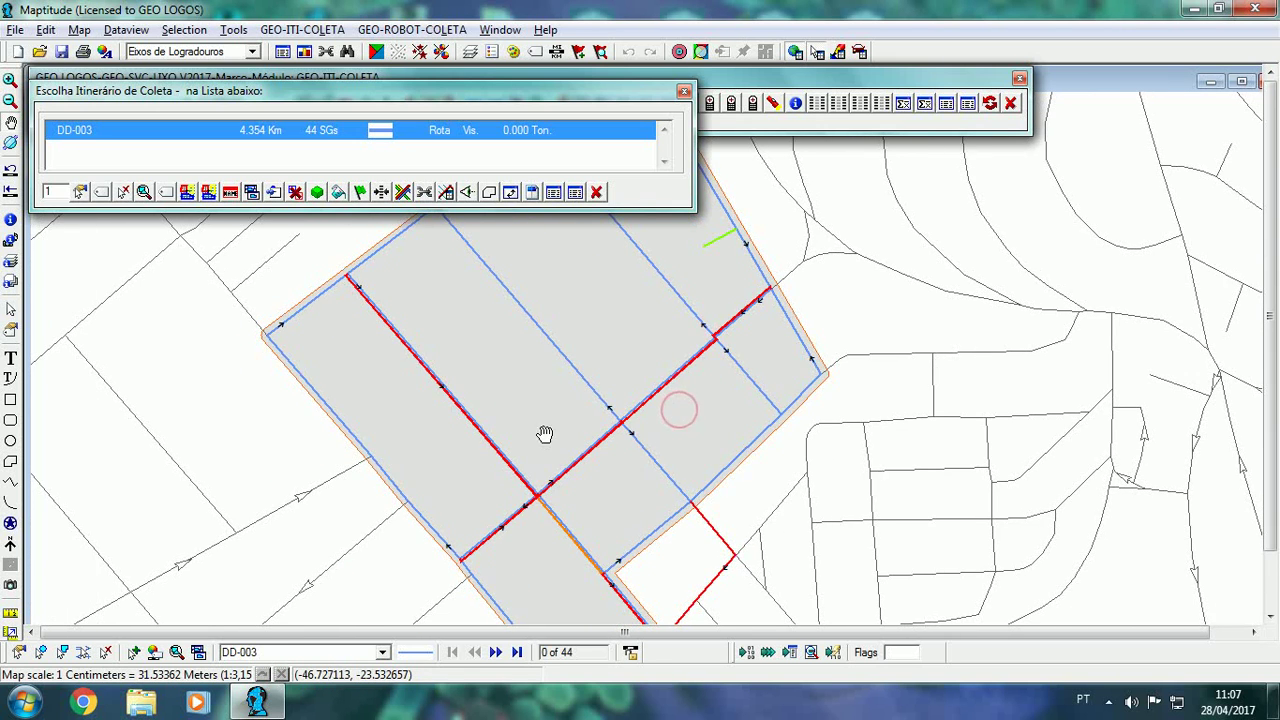
# - Look over the DD-003 arrows, and close the itinerary list, the module and the DD-003 map
pyautogui.moveTo(543, 434); pyautogui.dragTo(726, 425)
pyautogui.moveTo(571, 354); pyautogui.dragTo(605, 403)
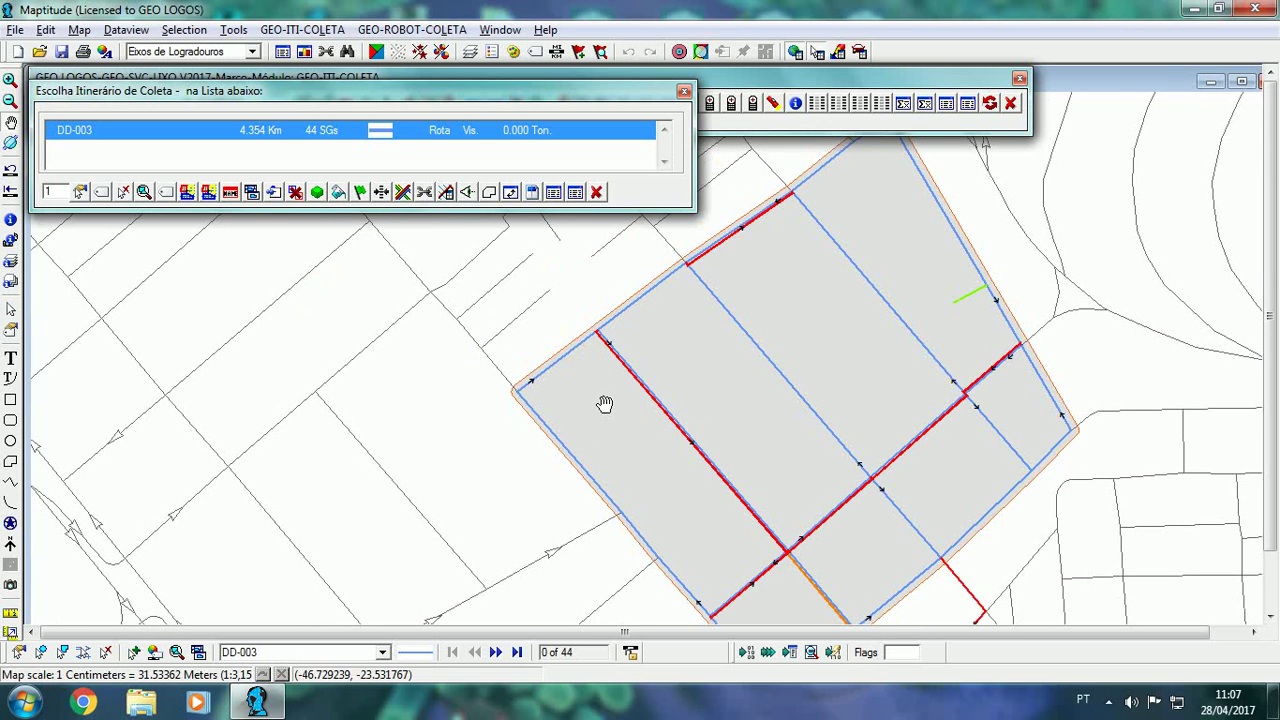
pyautogui.moveTo(794, 446); pyautogui.dragTo(686, 316)
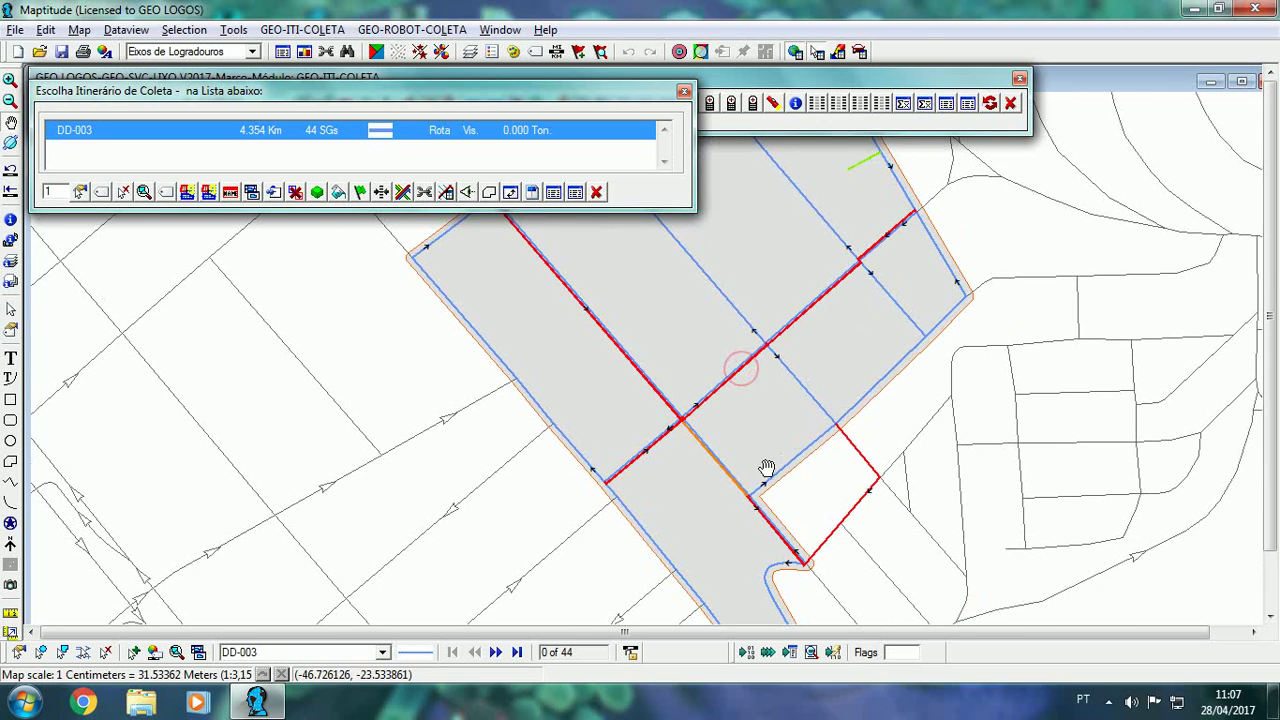
pyautogui.moveTo(804, 380); pyautogui.dragTo(724, 466)
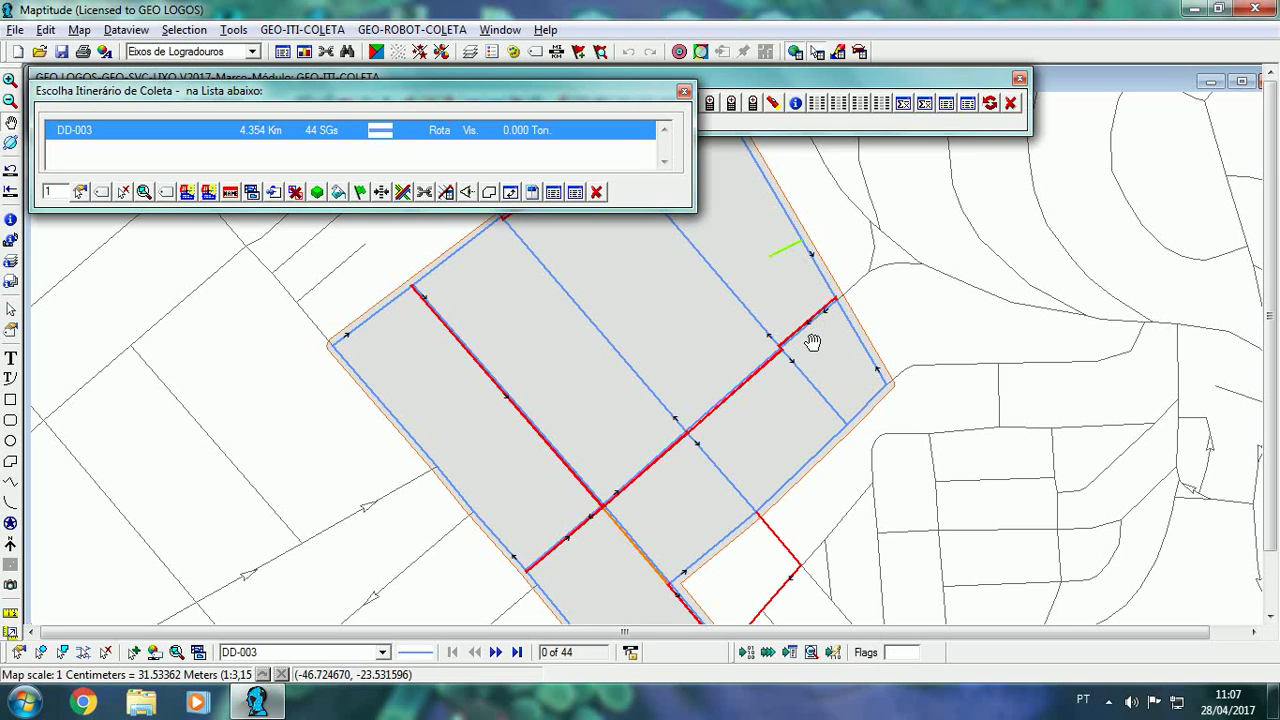
pyautogui.scroll(-1, 797, 380)
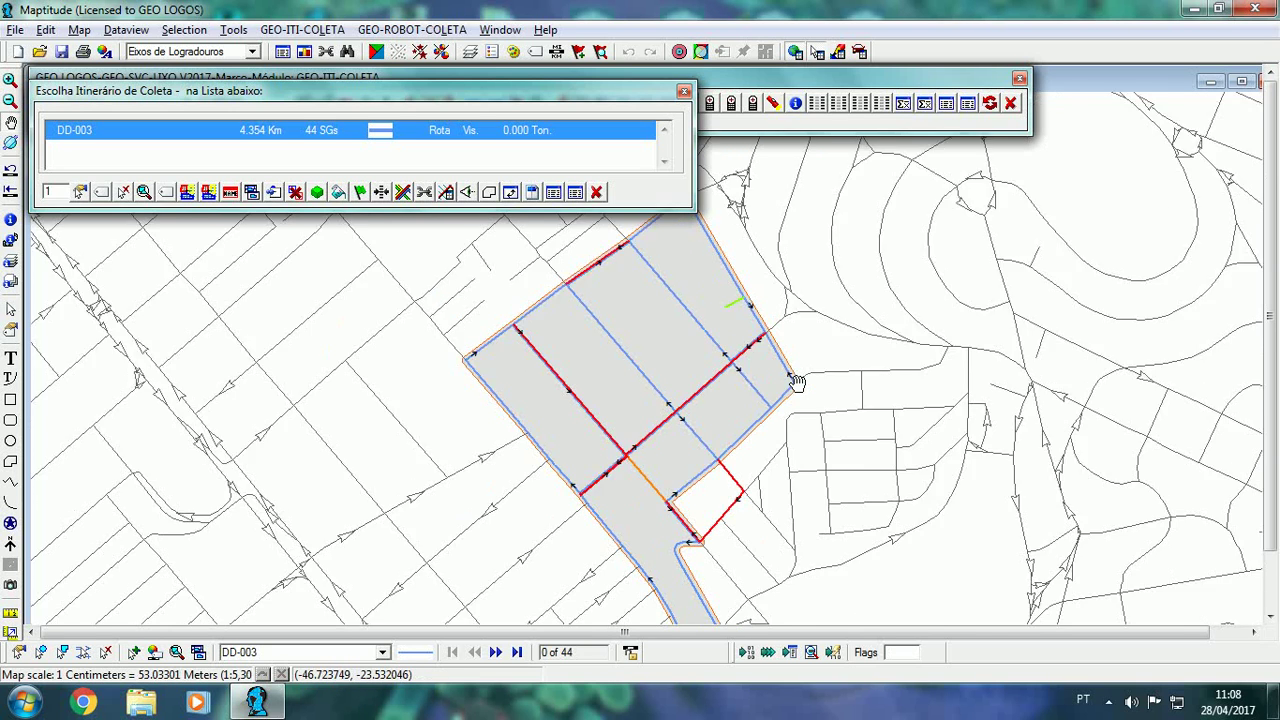
pyautogui.click(596, 192)
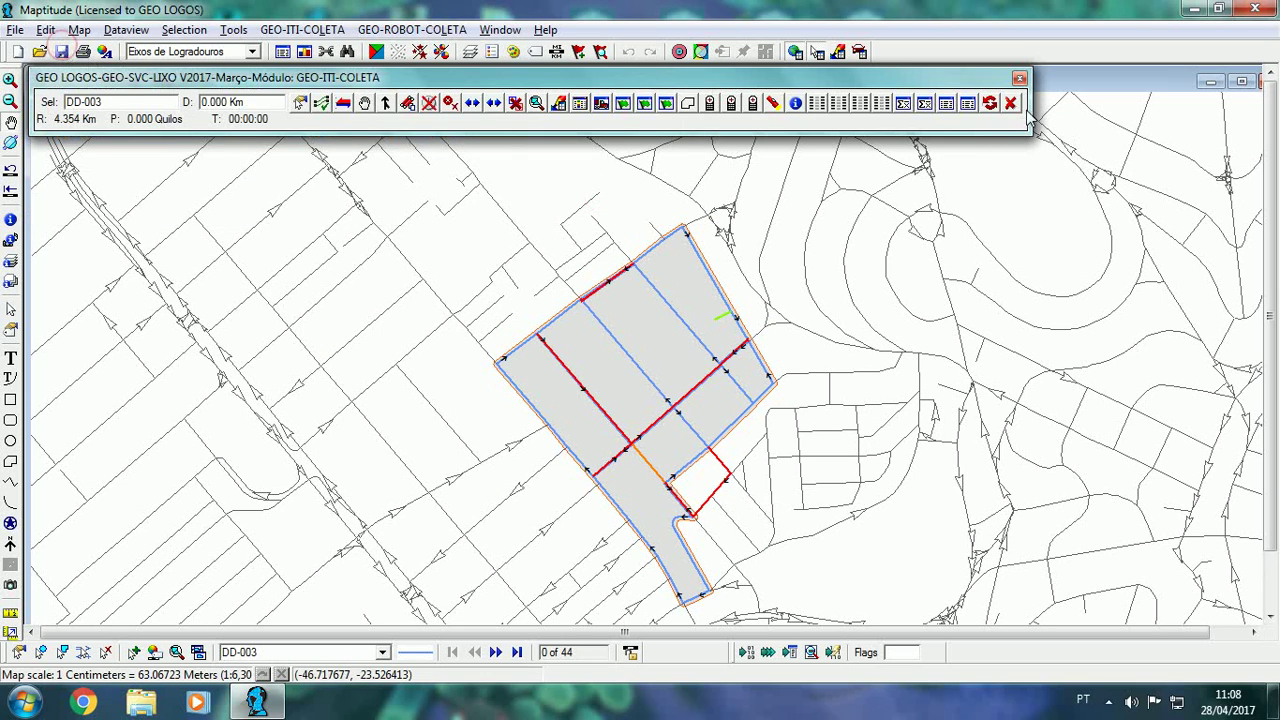
pyautogui.click(1019, 78)
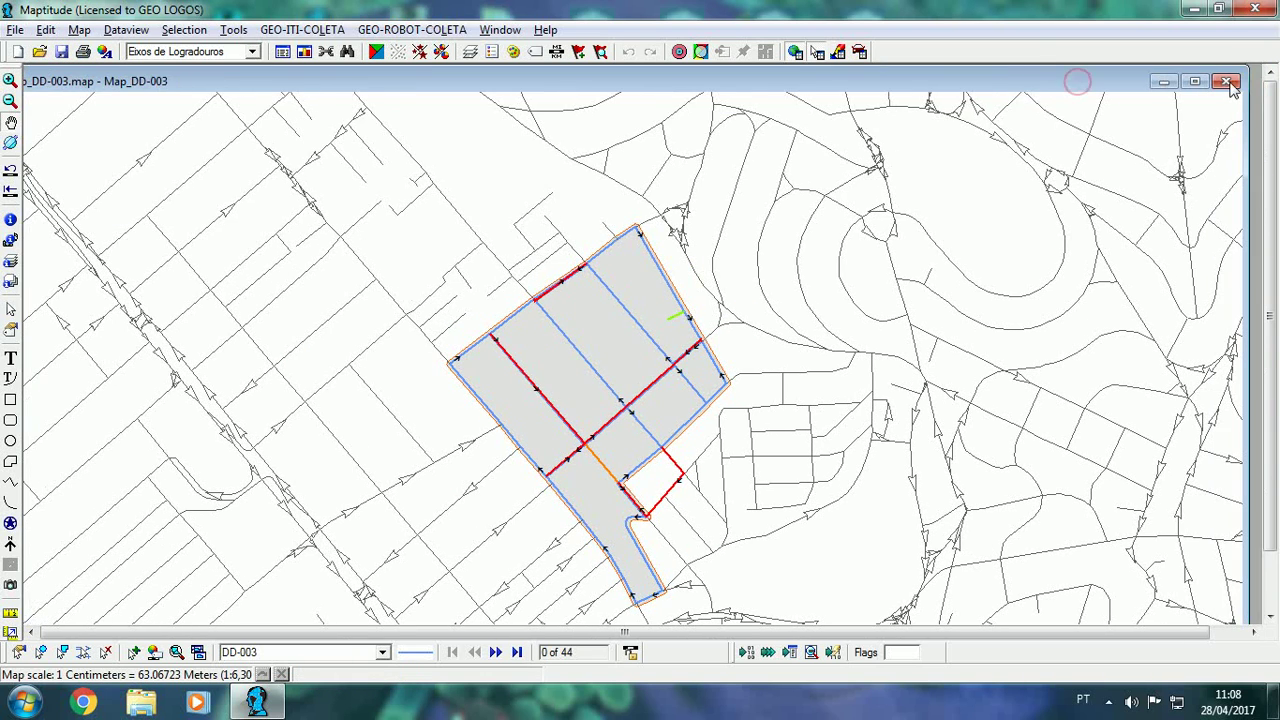
pyautogui.click(1230, 81)
# - Open the Map_DD-001 map and bring up its collection itinerary list in the GEO-ITI-COLETA module
pyautogui.click(15, 30)
pyautogui.click(30, 75)
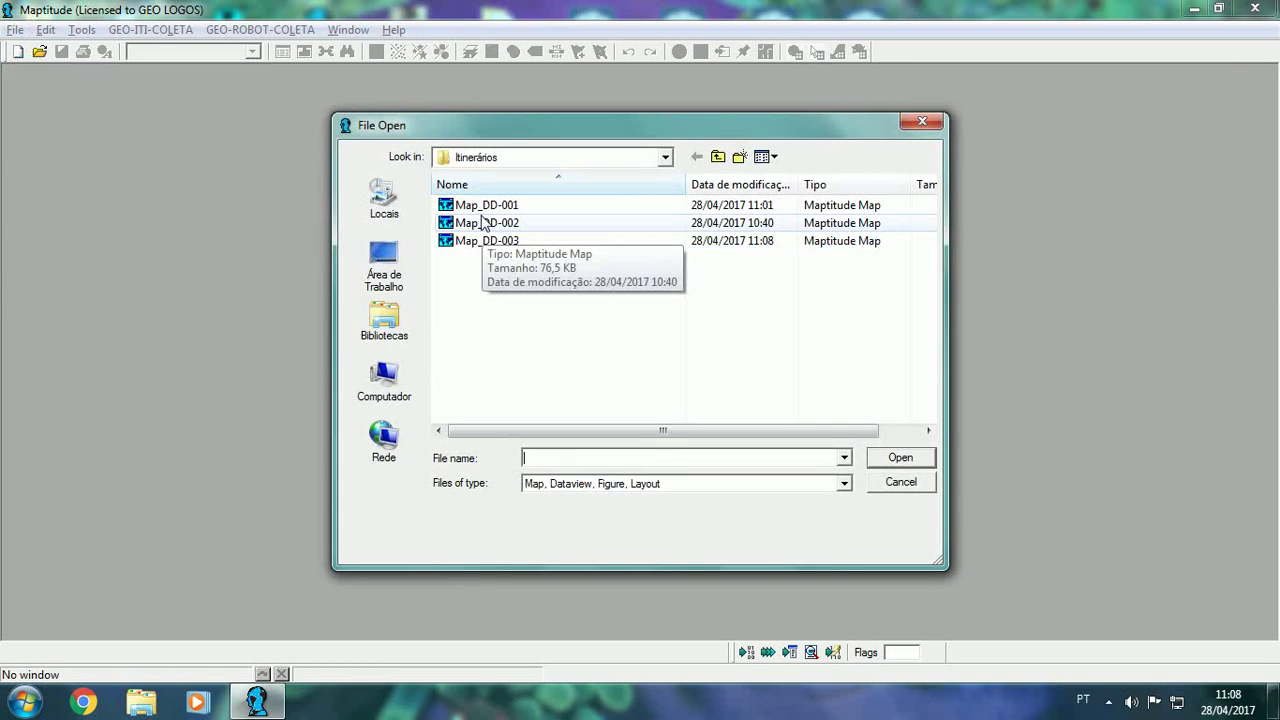
pyautogui.click(484, 205)
pyautogui.click(891, 457)
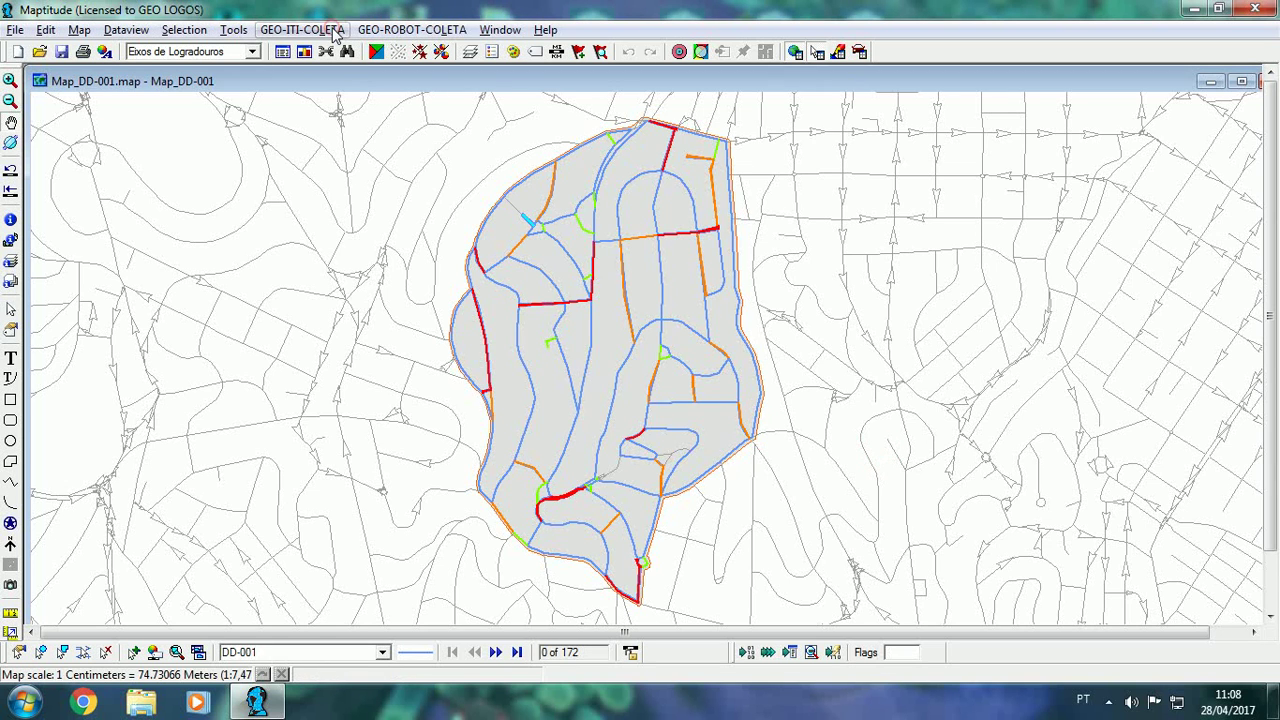
pyautogui.click(335, 35)
pyautogui.click(584, 104)
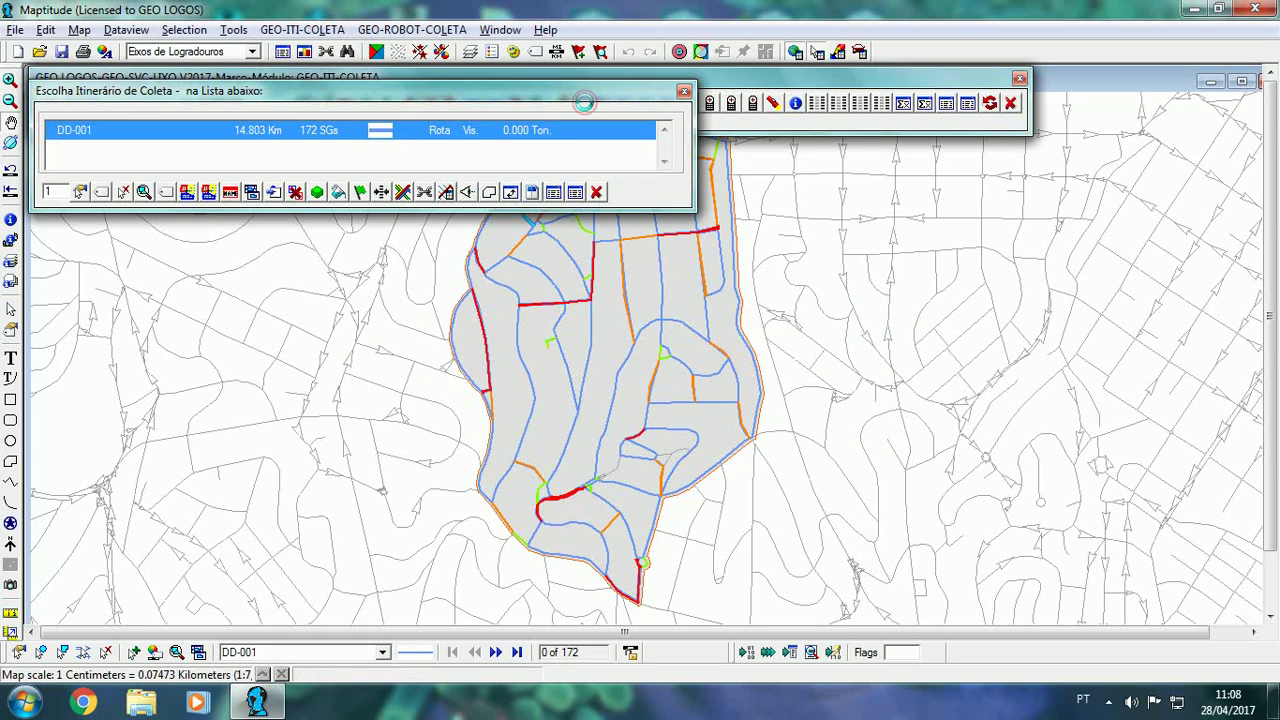
# - Display the DD-001 cosmetic vectors by direction in black at size 6
pyautogui.click(106, 190)
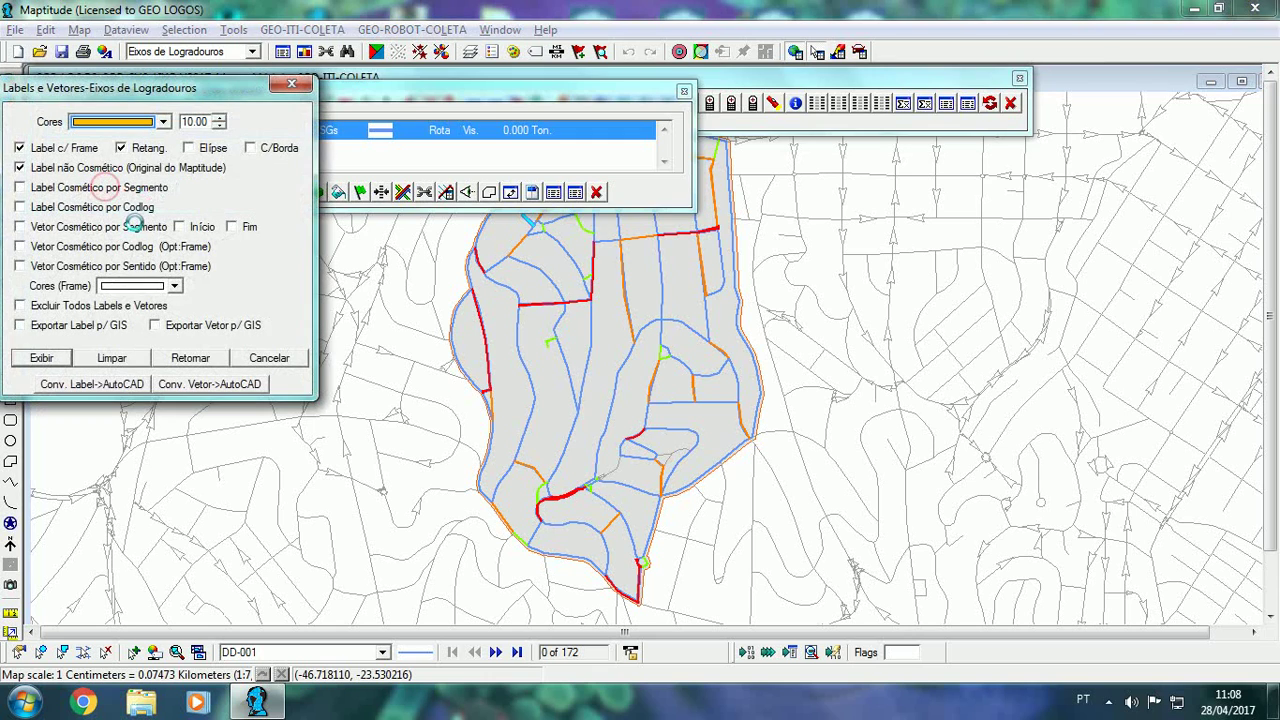
pyautogui.click(20, 266)
pyautogui.click(163, 121)
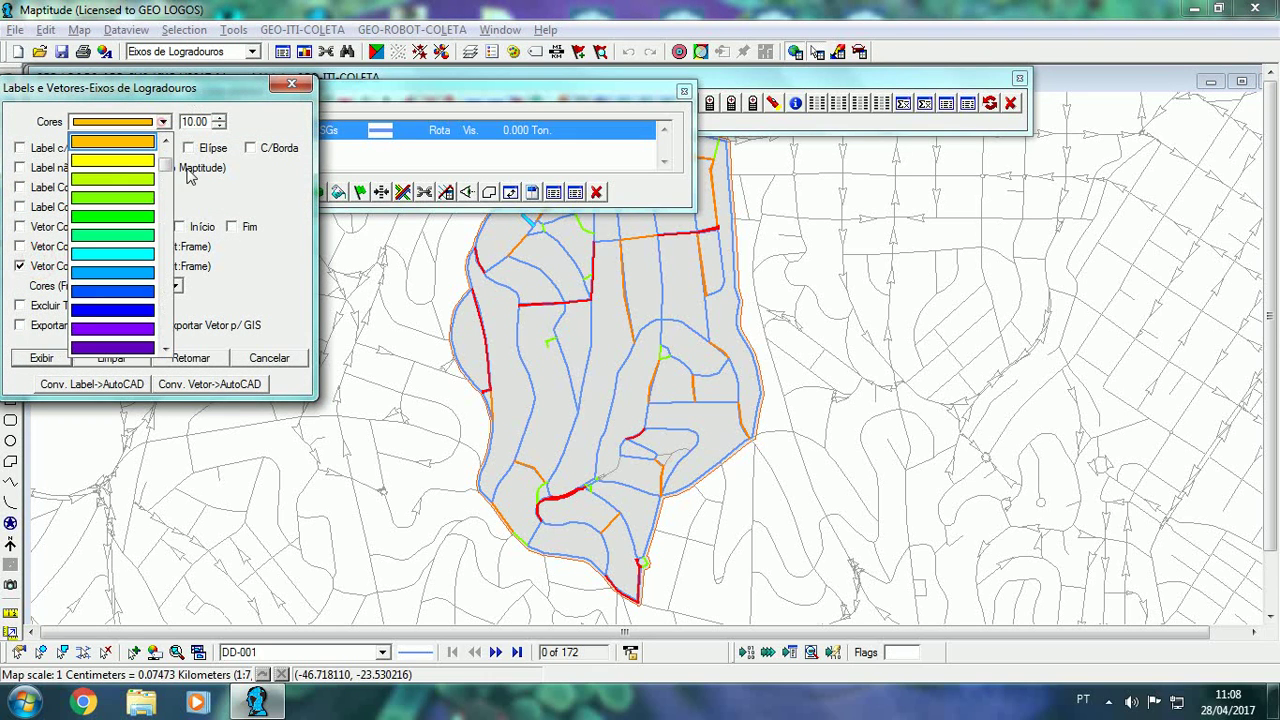
pyautogui.scroll(3, 150, 150)
pyautogui.click(140, 142)
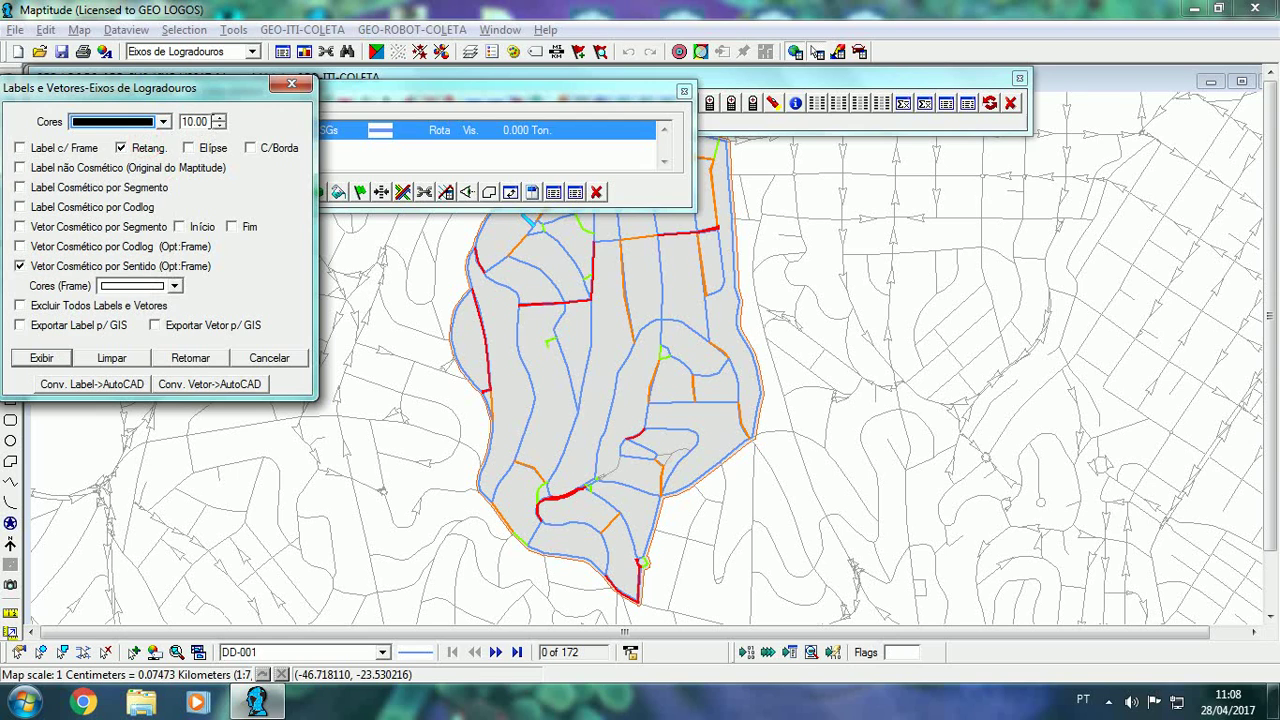
pyautogui.press('Tab')
pyautogui.write('6')
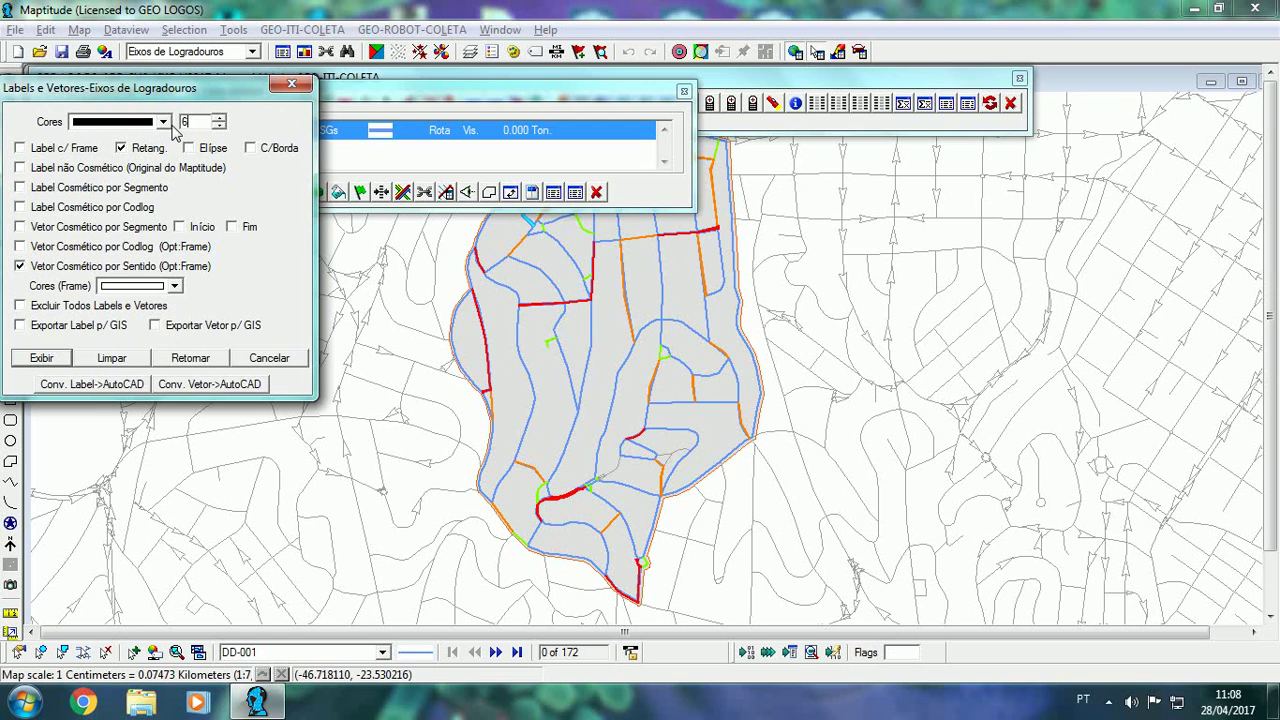
pyautogui.click(52, 358)
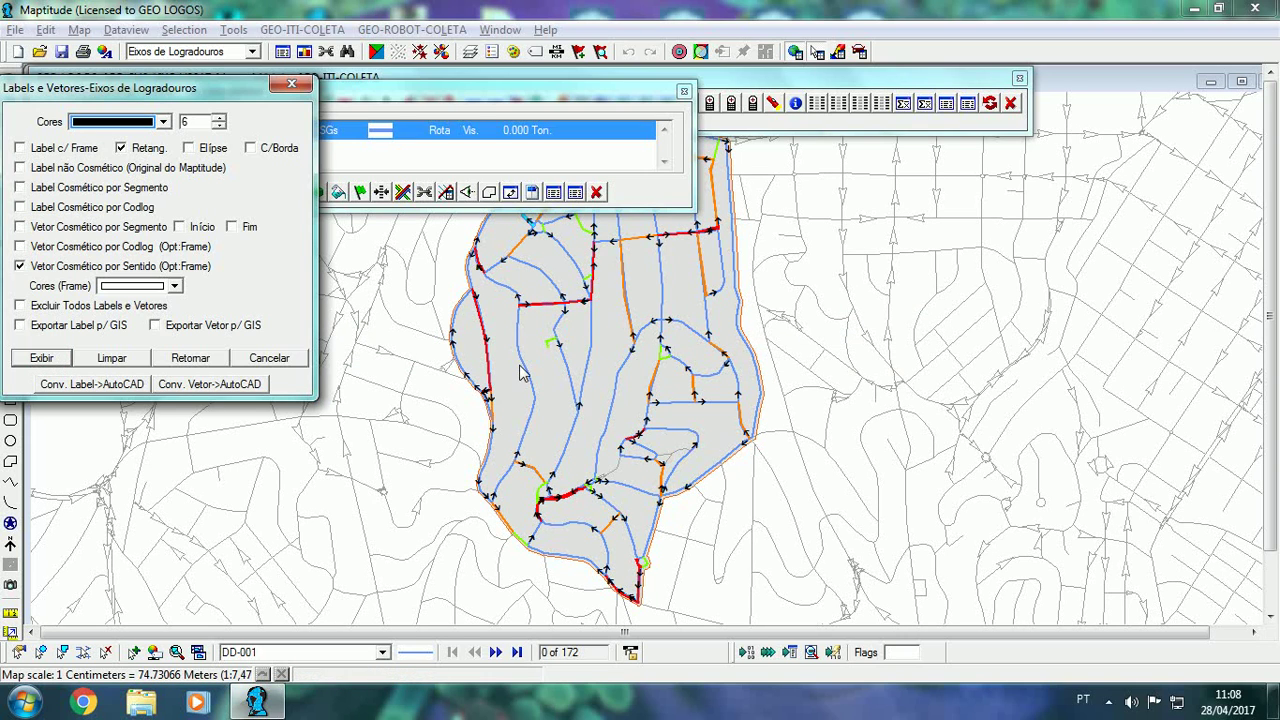
# - Delete all DD-001 labels and vectors, and redisplay the cosmetic vectors by direction at size 5
pyautogui.click(21, 305)
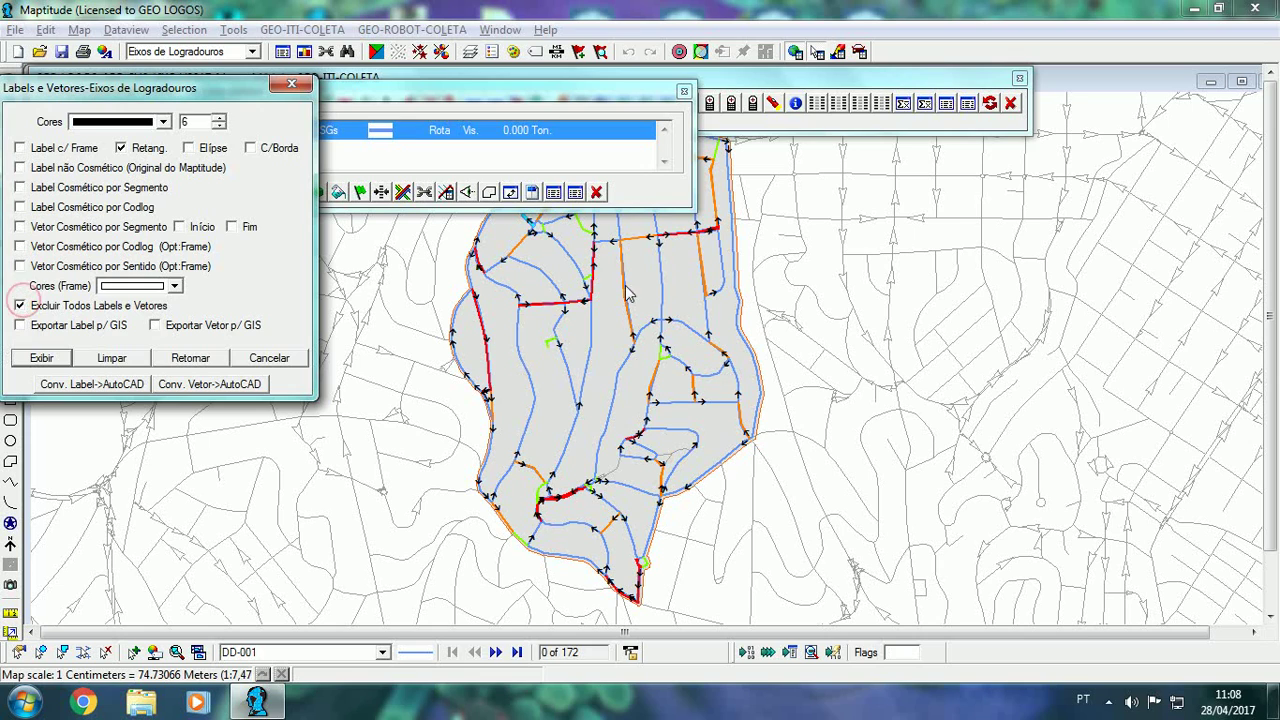
pyautogui.click(136, 360)
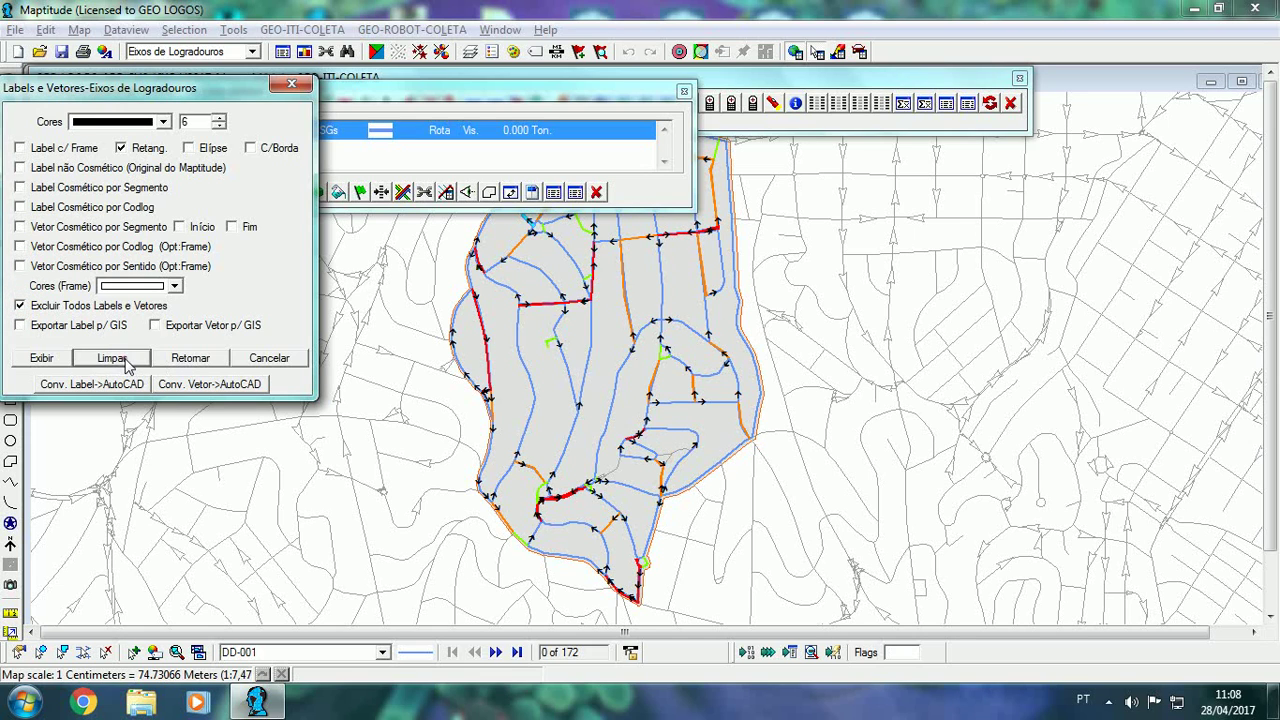
pyautogui.click(178, 121)
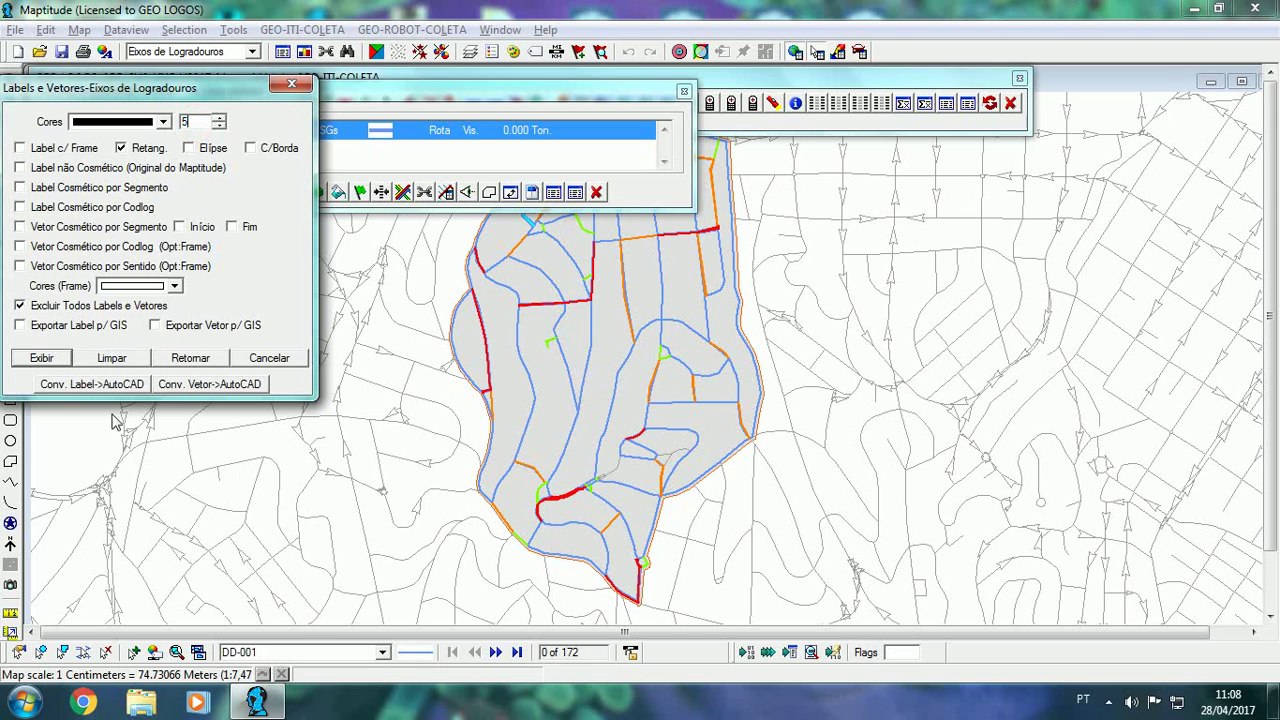
pyautogui.click(21, 267)
pyautogui.click(40, 358)
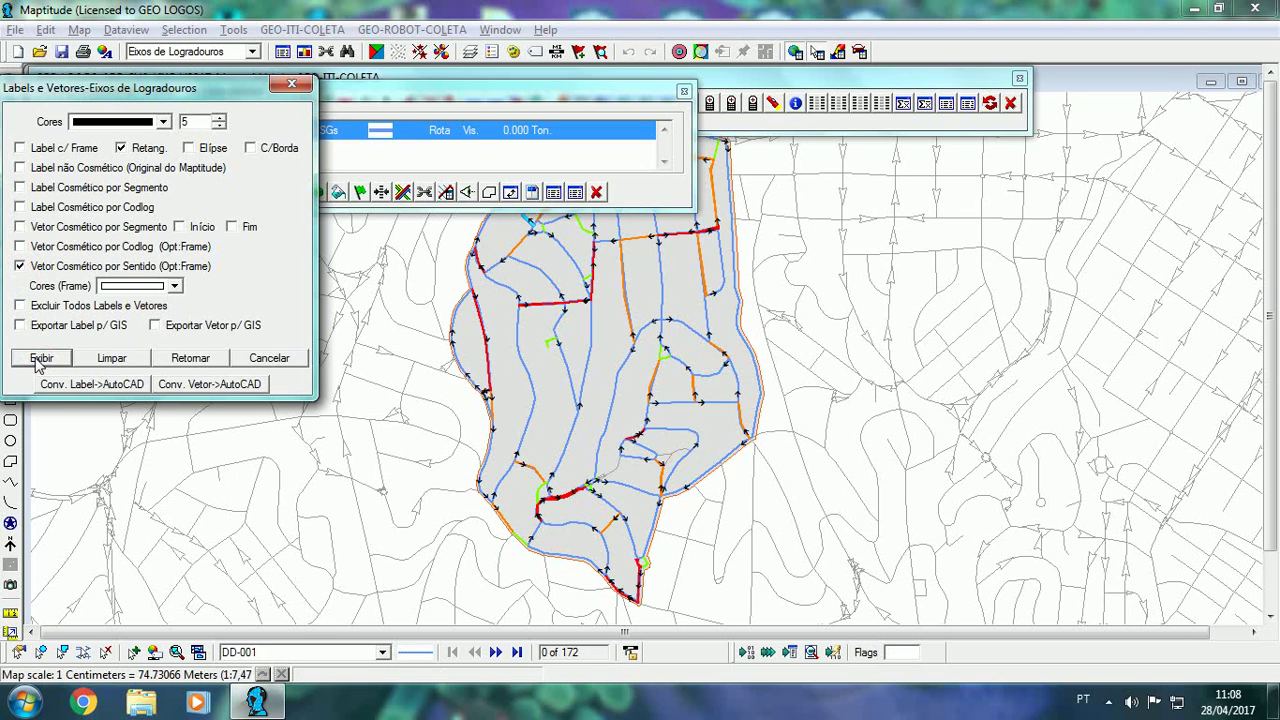
pyautogui.click(270, 358)
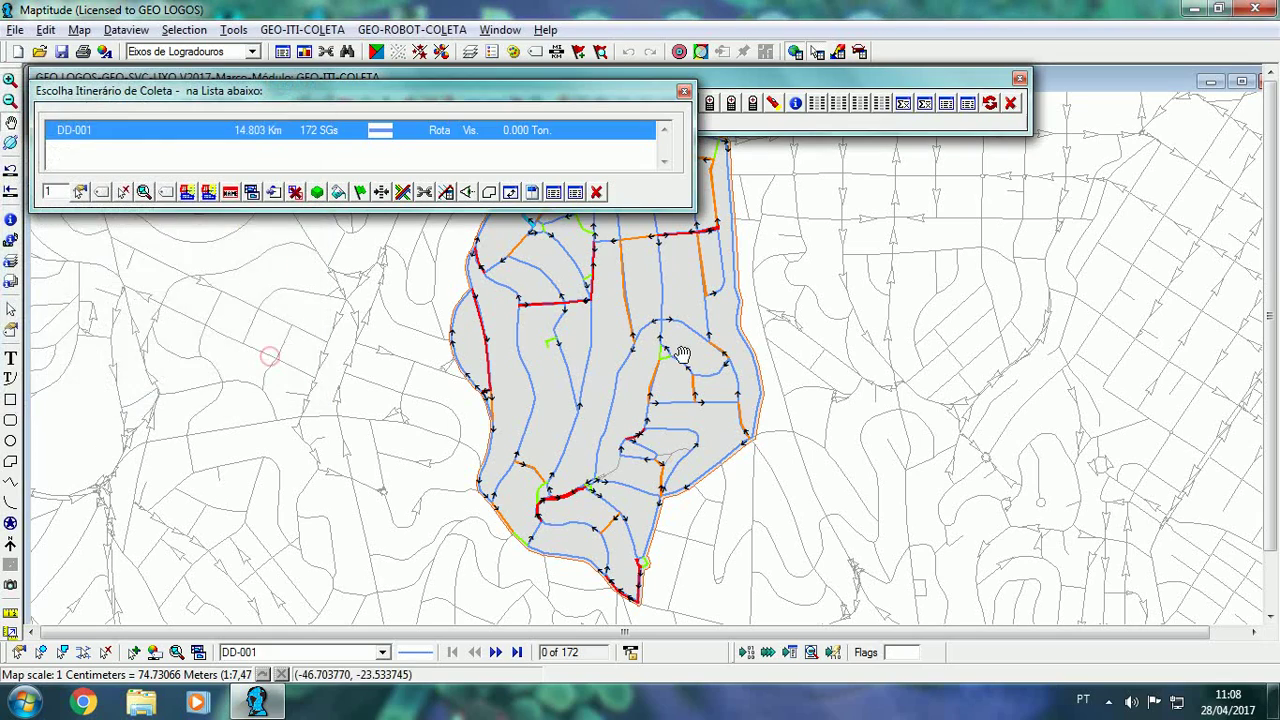
# - Examine the size 5 direction arrows up close along the streets in the northern part of the DD-001 sector
pyautogui.scroll(5, 686, 356)
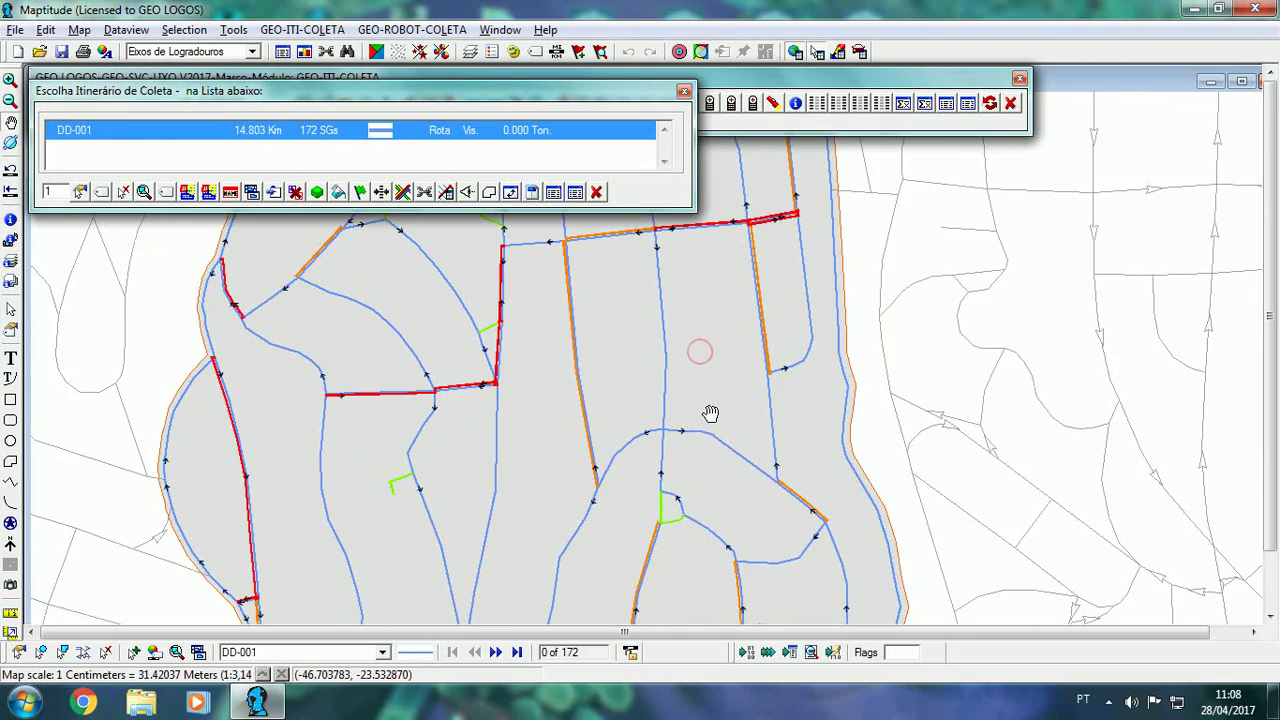
pyautogui.moveTo(708, 414); pyautogui.dragTo(723, 543)
pyautogui.moveTo(700, 423); pyautogui.dragTo(673, 509)
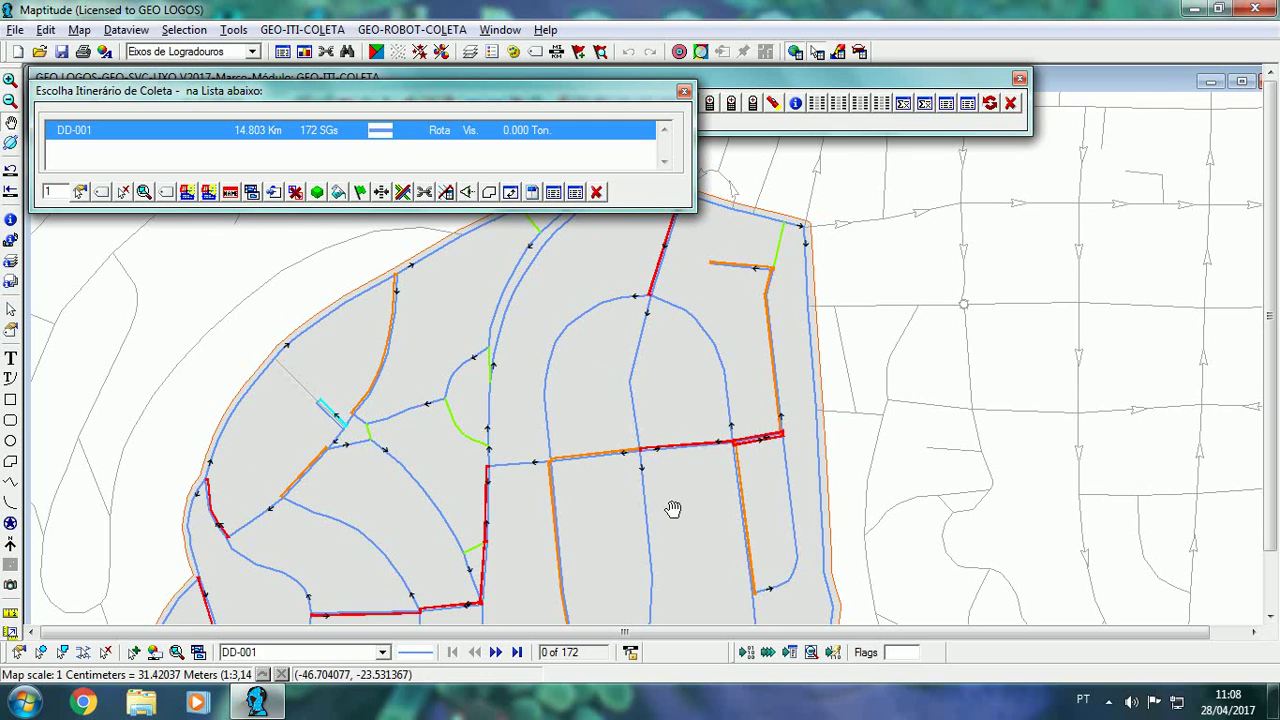
pyautogui.moveTo(694, 408); pyautogui.dragTo(617, 520)
pyautogui.moveTo(669, 429); pyautogui.dragTo(609, 486)
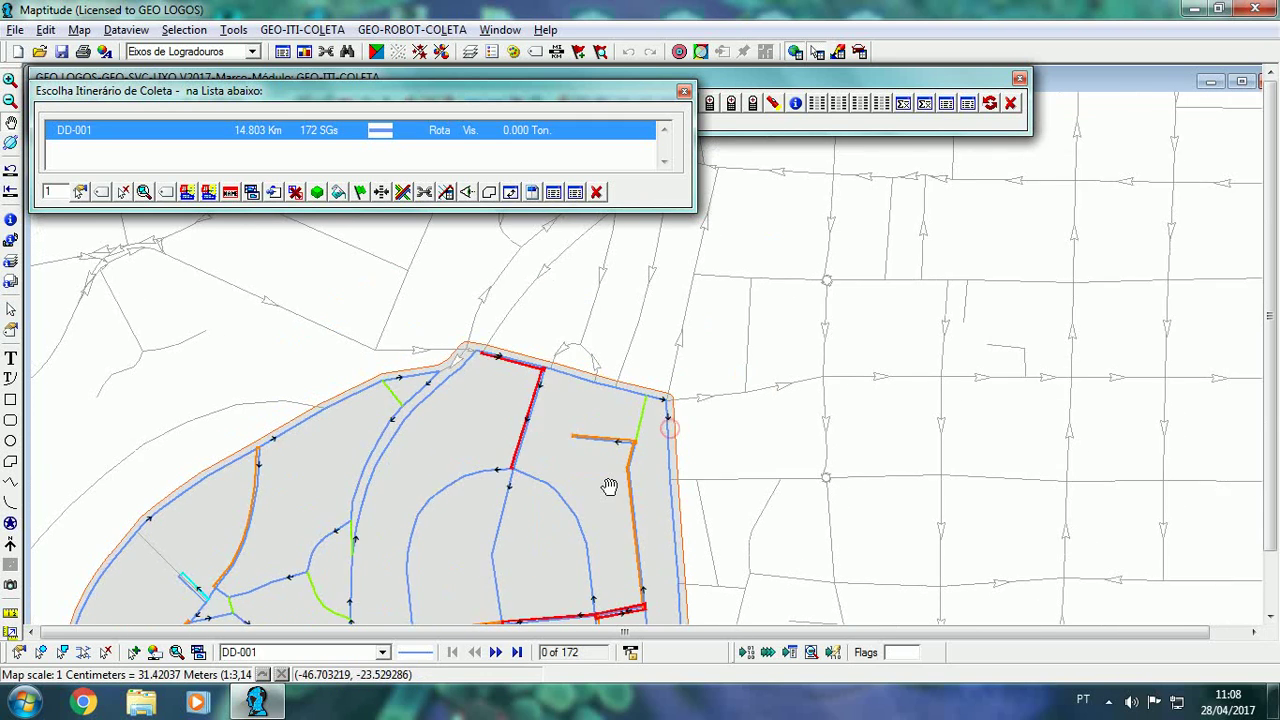
pyautogui.scroll(1, 609, 486)
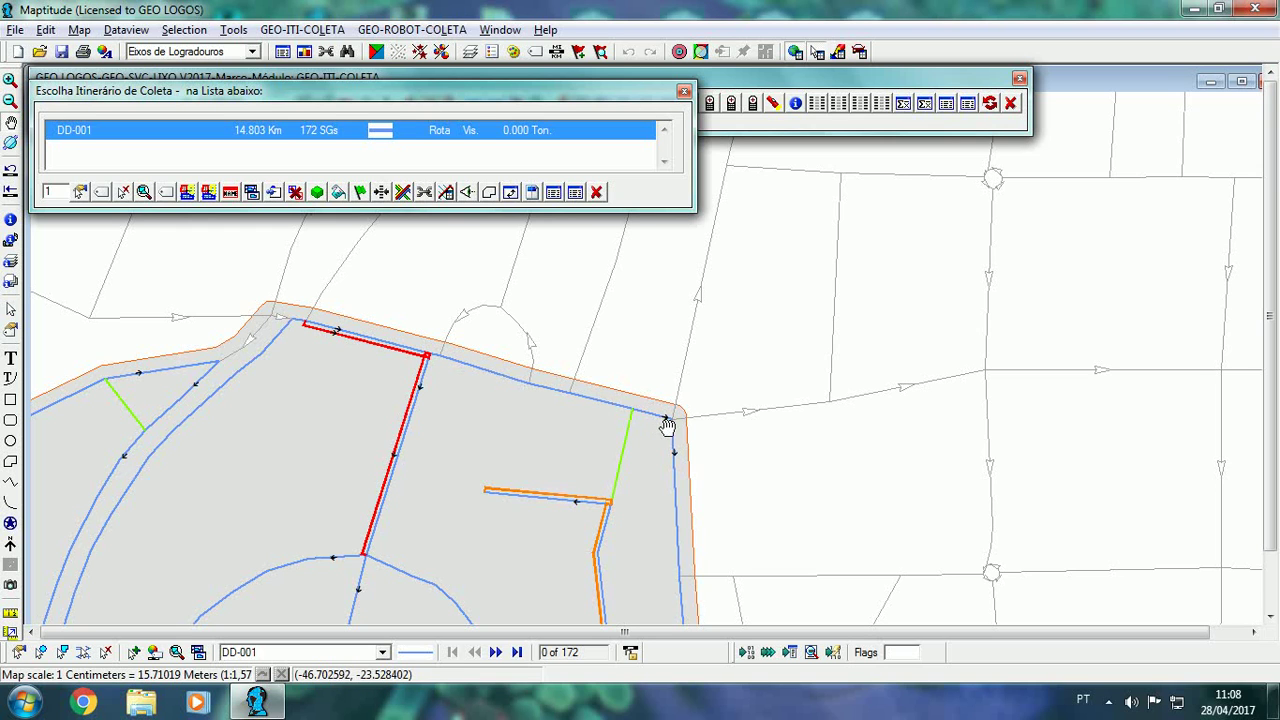
pyautogui.moveTo(623, 483); pyautogui.dragTo(671, 397)
pyautogui.scroll(-2, 609, 463)
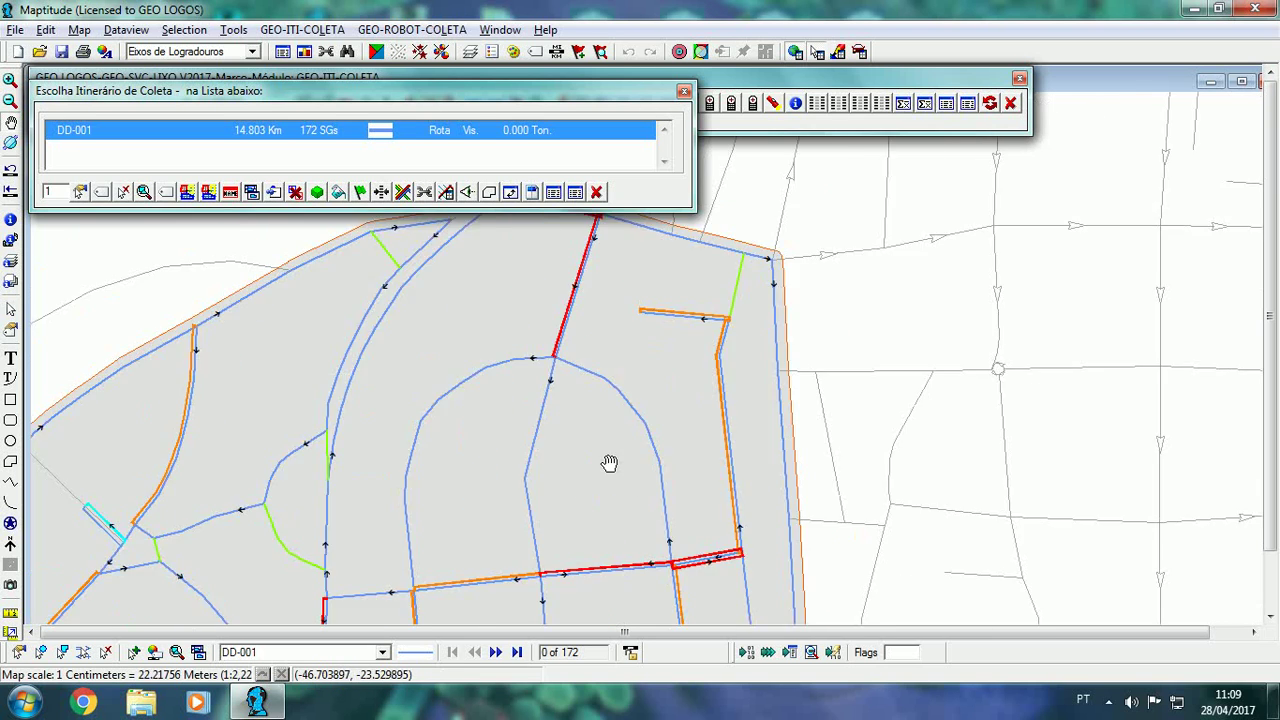
pyautogui.click(763, 303)
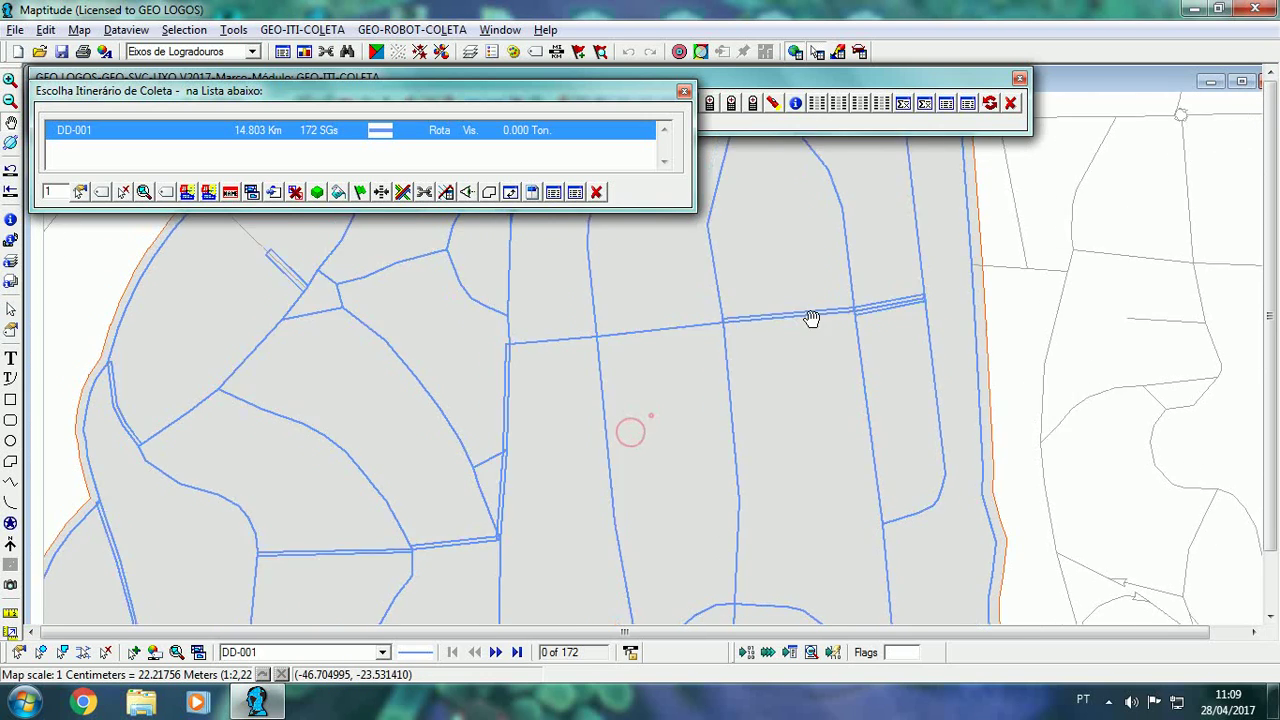
pyautogui.moveTo(624, 353); pyautogui.dragTo(844, 434)
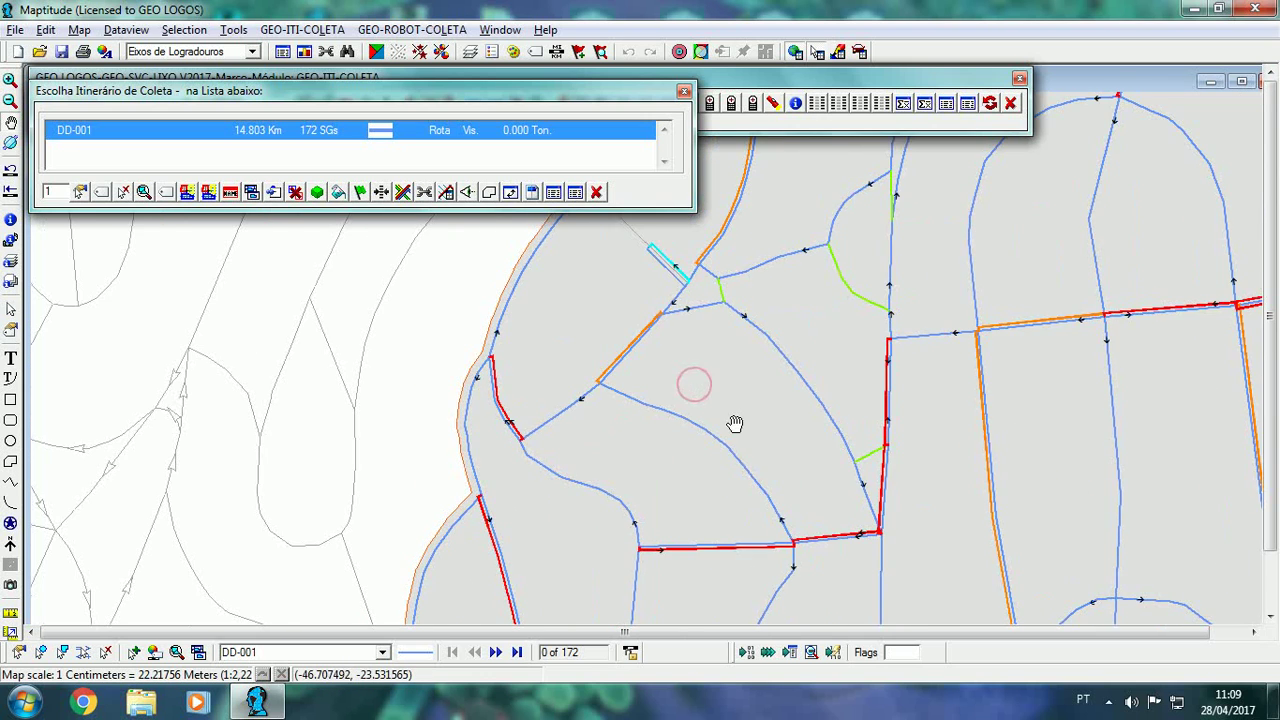
pyautogui.moveTo(735, 425); pyautogui.dragTo(669, 314)
pyautogui.scroll(-1, 669, 314)
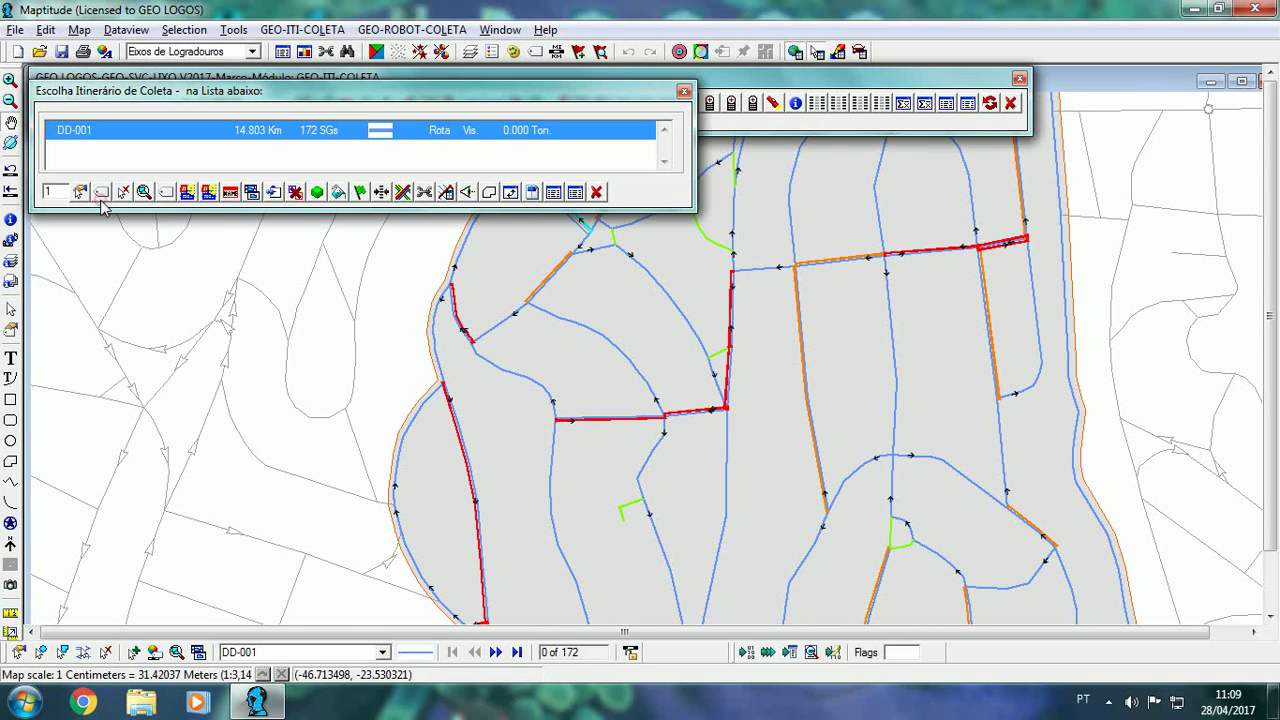
# - Delete all labels and vectors of the DD-001 itinerary and close the labels and vectors dialog
pyautogui.click(101, 194)
pyautogui.click(37, 306)
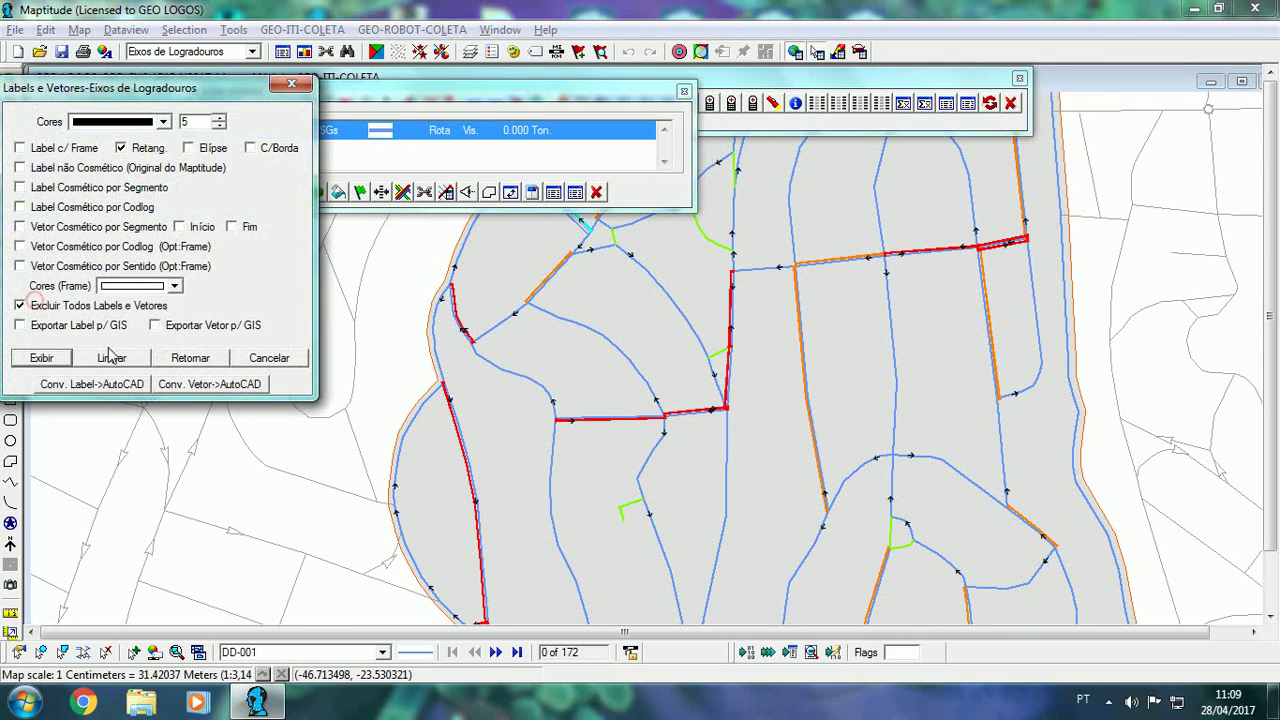
pyautogui.click(112, 358)
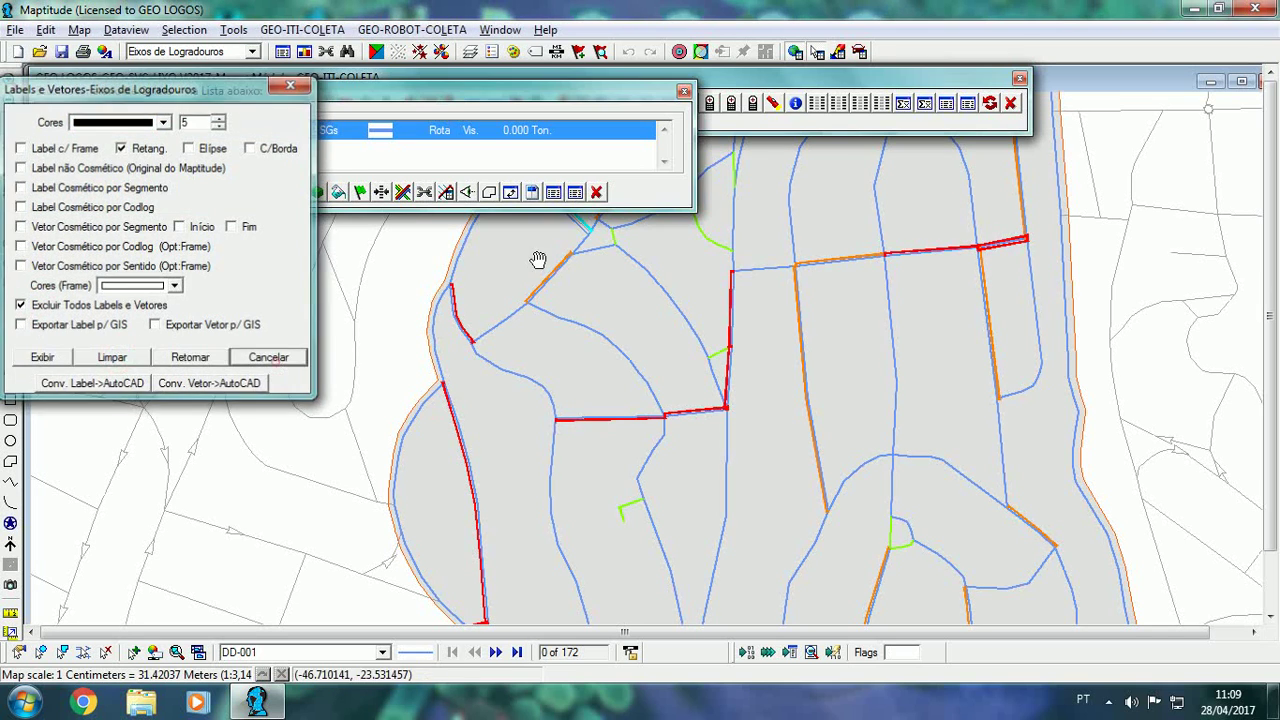
pyautogui.click(269, 360)
# - Set Distância do início do Codlog ao vetor to 60 in the system preferences and return to the itinerary list
pyautogui.click(795, 103)
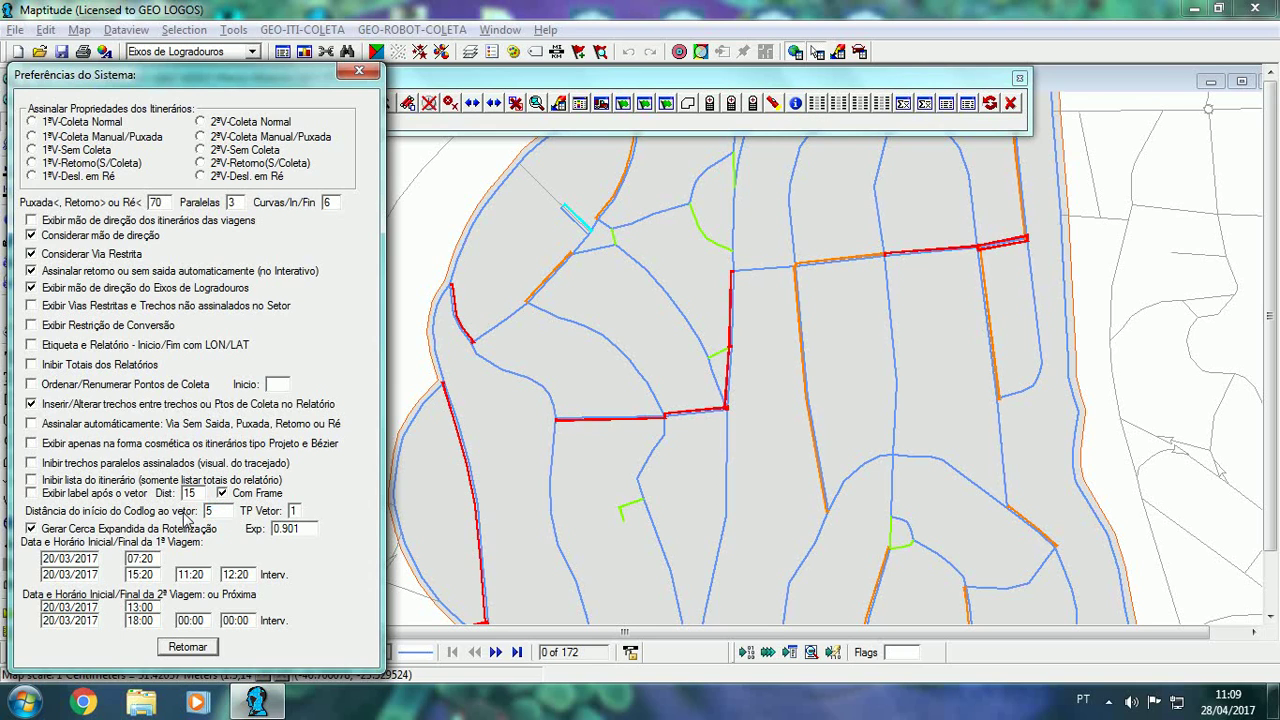
pyautogui.write('60')
pyautogui.click(212, 646)
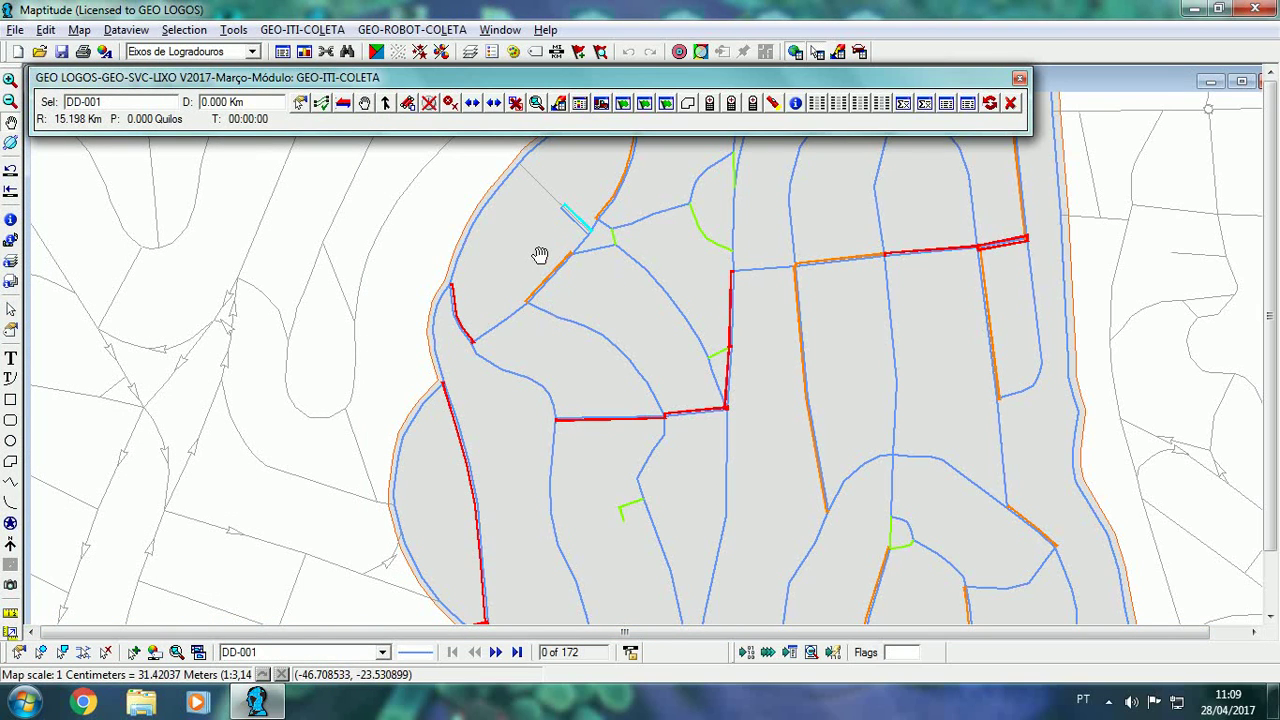
pyautogui.click(580, 104)
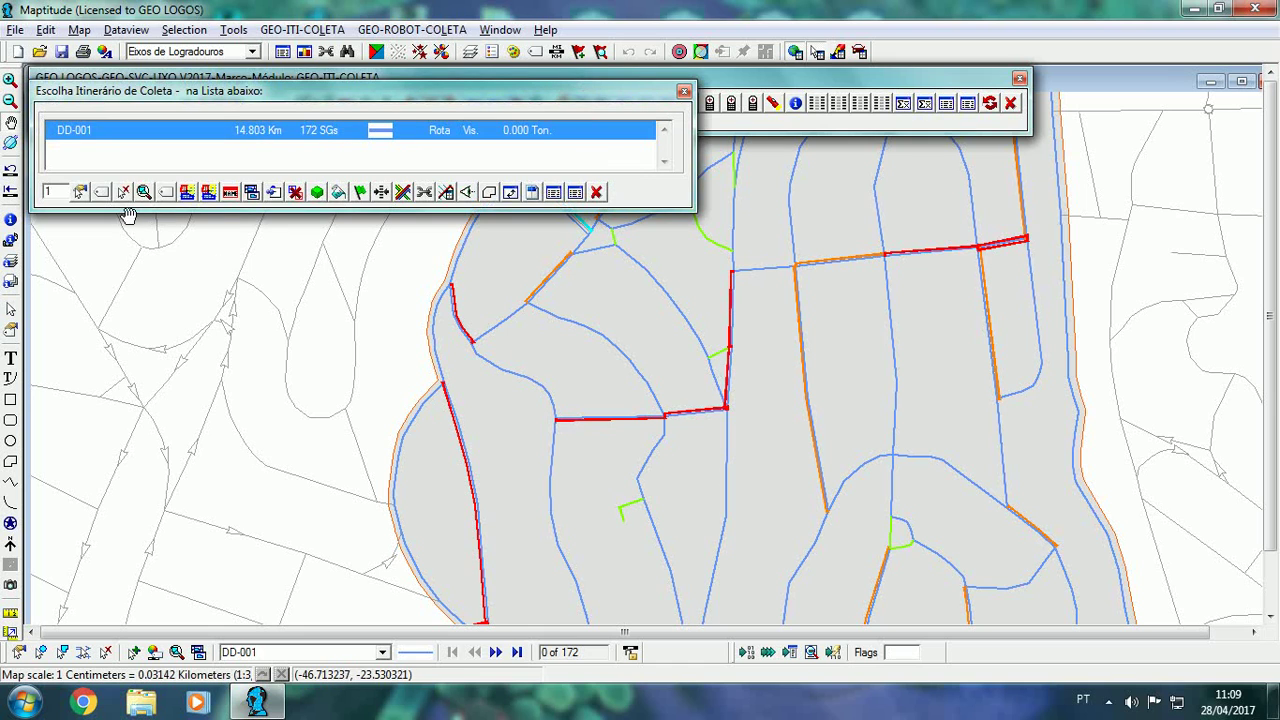
# - Display the DD-001 cosmetic vectors by direction at size 5 with the 60 start distance, and look over the arrows
pyautogui.click(104, 193)
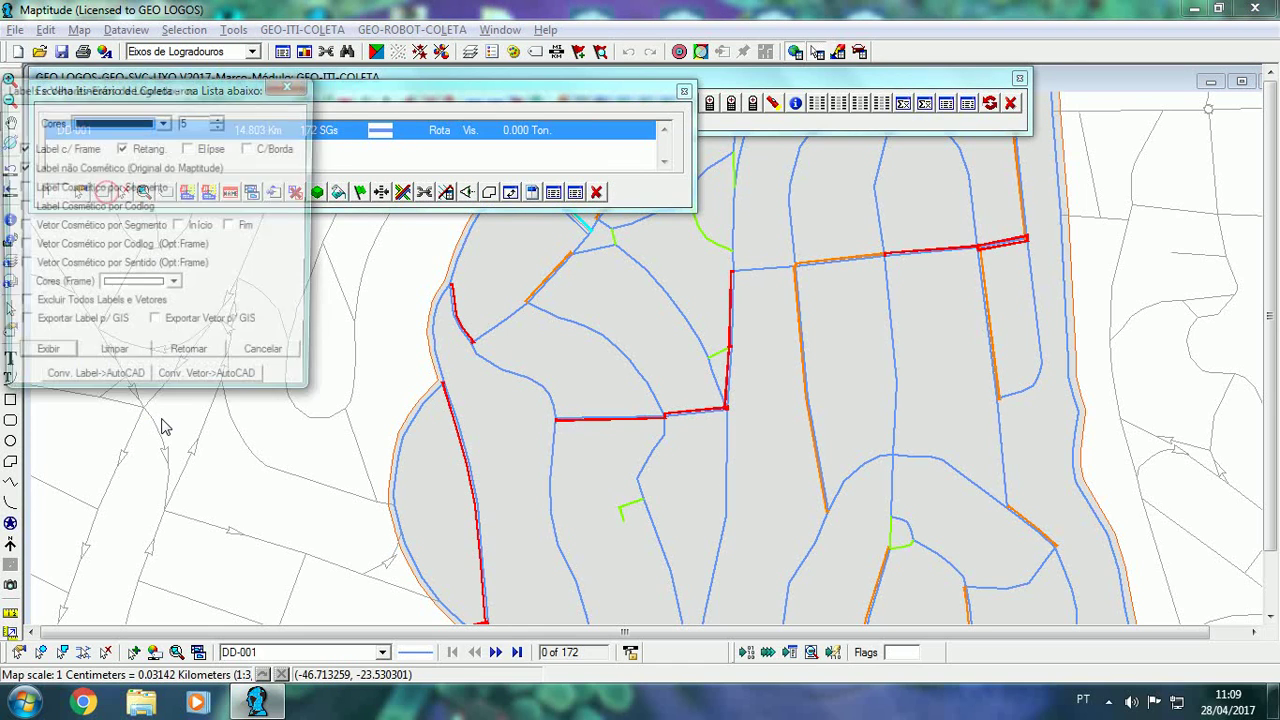
pyautogui.click(20, 266)
pyautogui.click(42, 358)
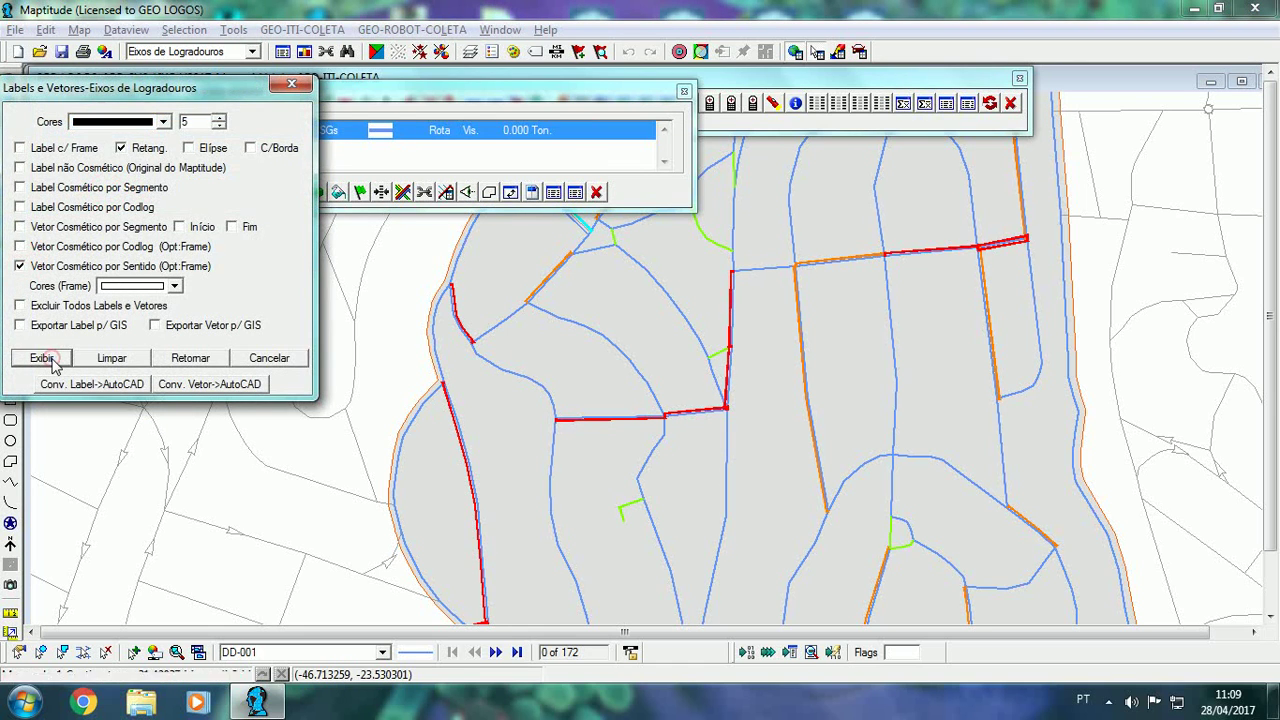
pyautogui.click(268, 358)
pyautogui.moveTo(597, 376); pyautogui.dragTo(449, 417)
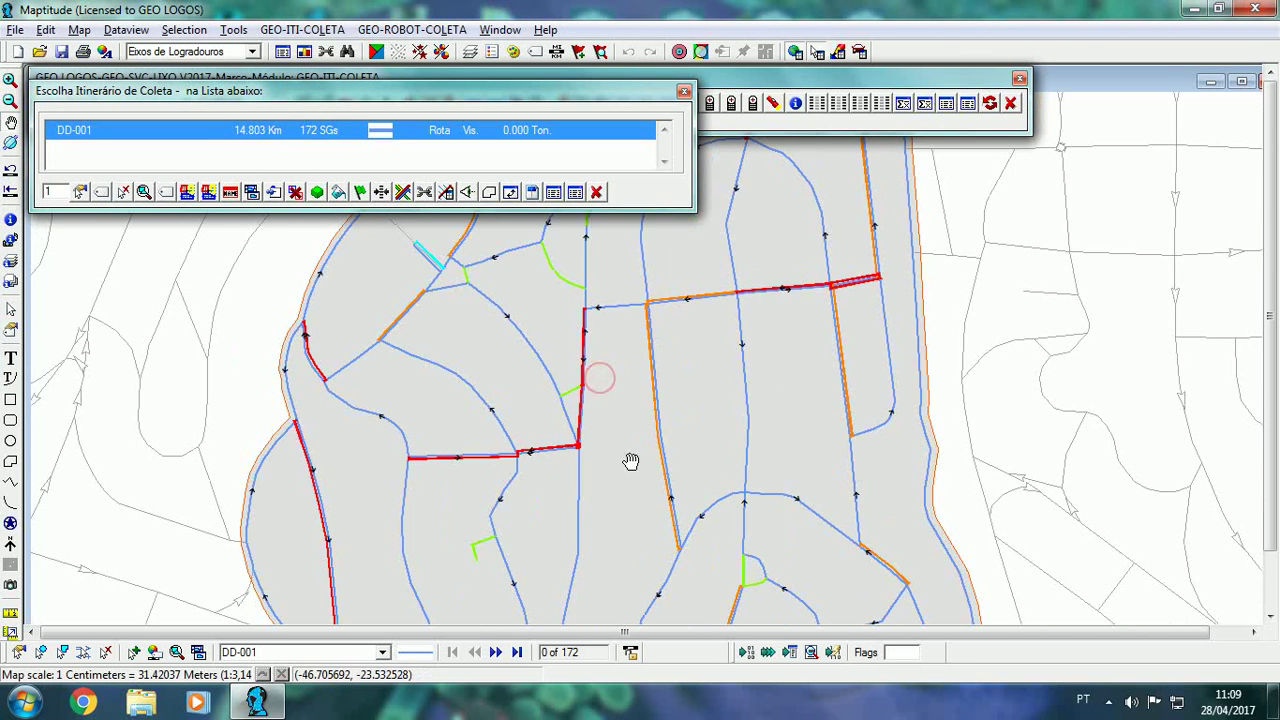
# - Examine the DD-001 direction arrows up close across the sector and look up the record of the short R CHAFALOTE segment
pyautogui.moveTo(630, 461); pyautogui.dragTo(591, 486)
pyautogui.moveTo(632, 414); pyautogui.dragTo(594, 516)
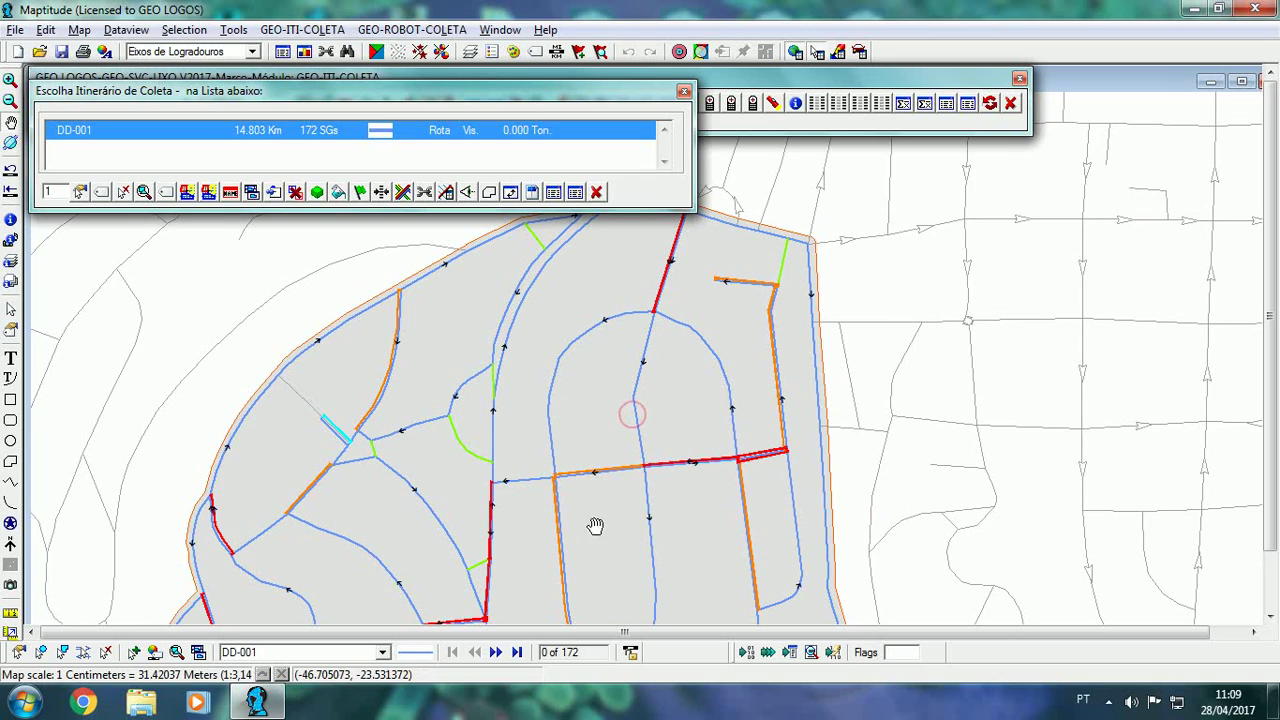
pyautogui.moveTo(612, 420); pyautogui.dragTo(677, 320)
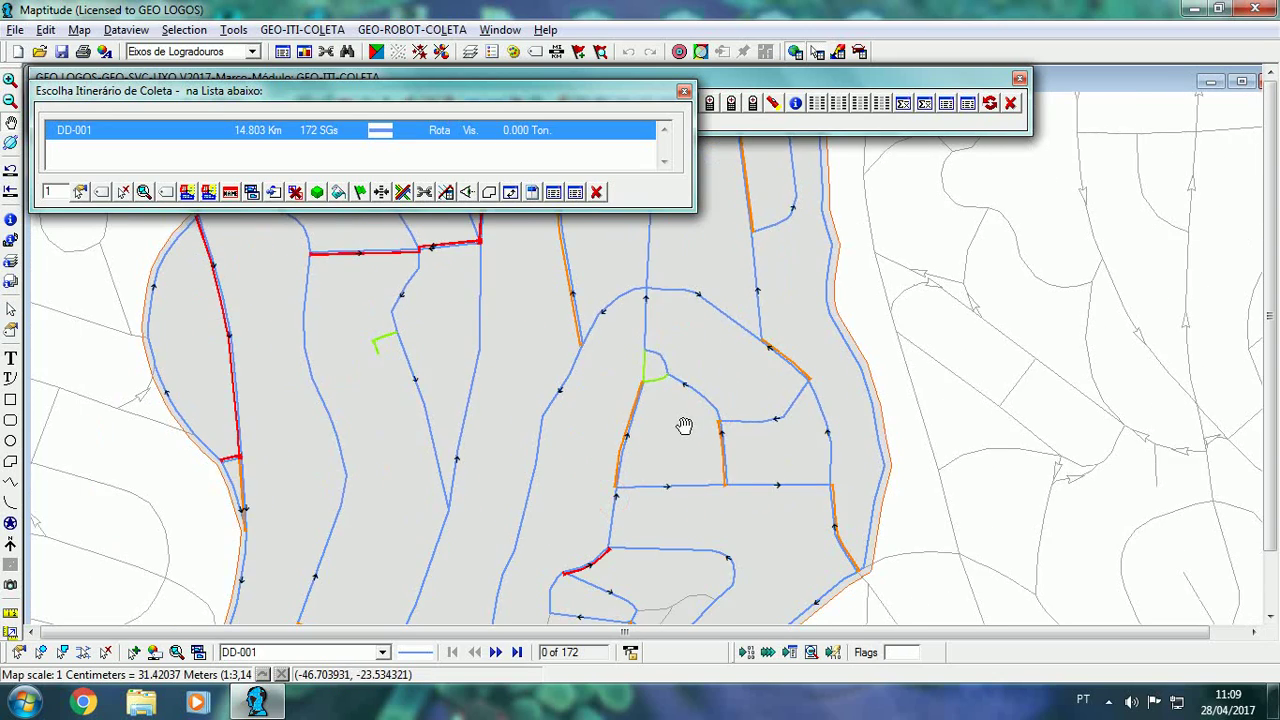
pyautogui.moveTo(684, 426); pyautogui.dragTo(725, 341)
pyautogui.scroll(1, 727, 362)
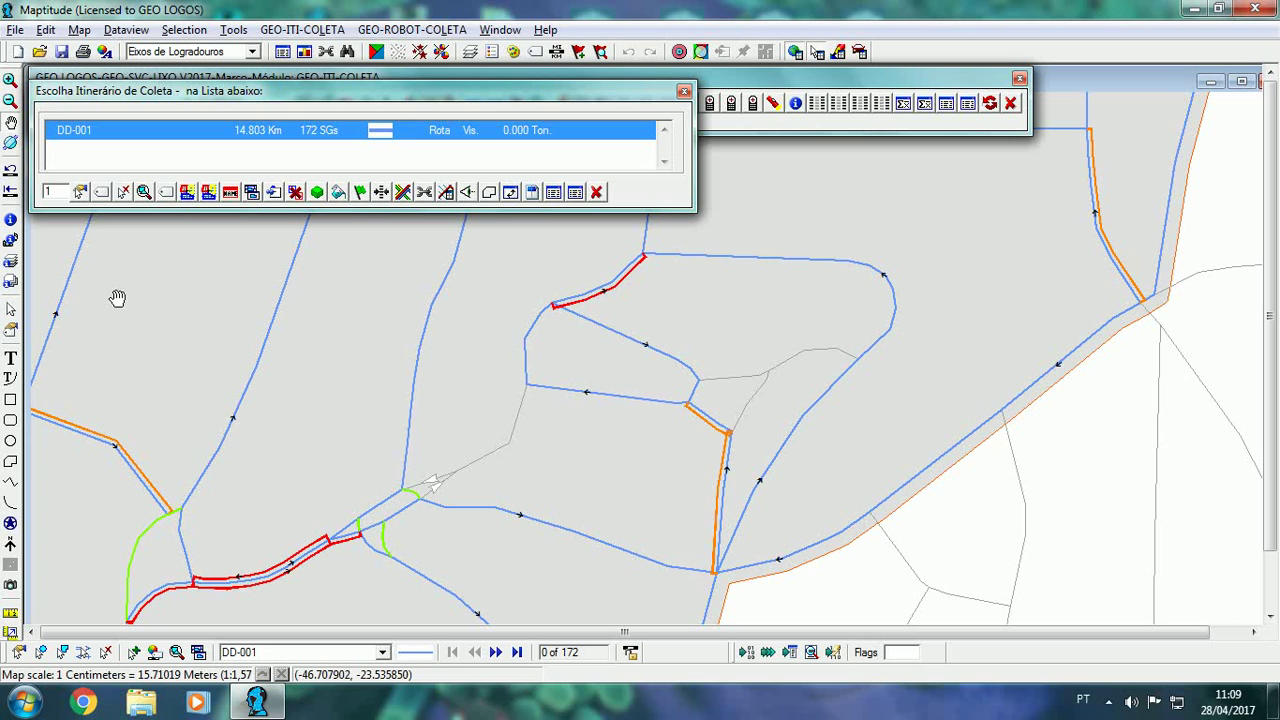
pyautogui.click(706, 420)
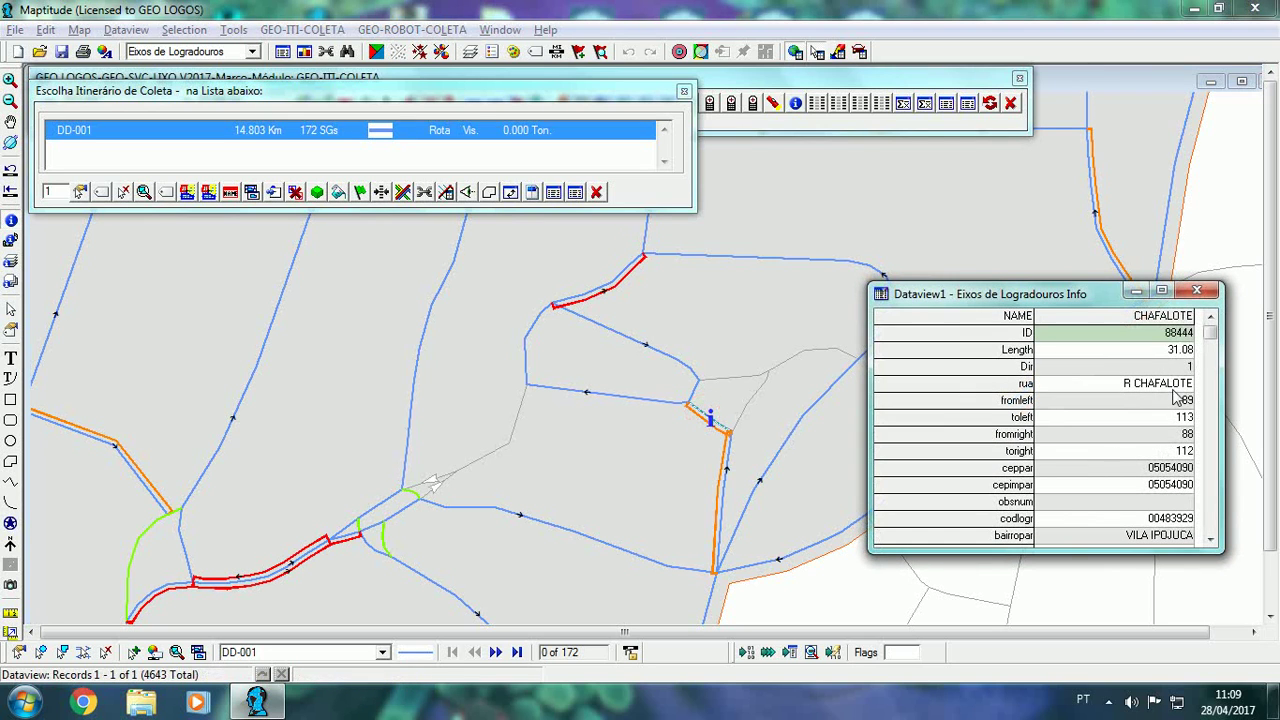
pyautogui.click(1196, 290)
pyautogui.scroll(1, 751, 461)
pyautogui.scroll(-2, 751, 453)
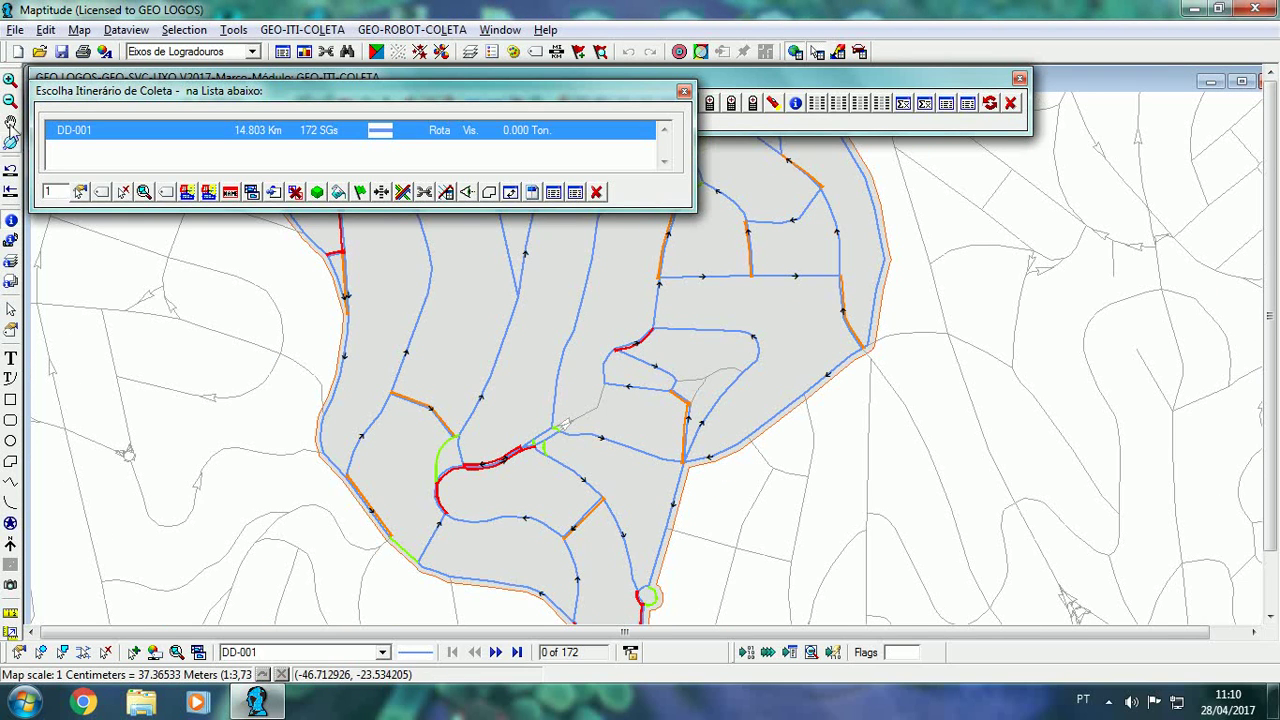
# - Set the map scale ratio to 1:7,500 and look over the direction arrows of the whole DD-001 sector
pyautogui.click(10, 121)
pyautogui.moveTo(380, 360); pyautogui.dragTo(414, 546)
pyautogui.moveTo(474, 449); pyautogui.dragTo(757, 455)
pyautogui.scroll(-2, 530, 510)
pyautogui.scroll(-1, 757, 457)
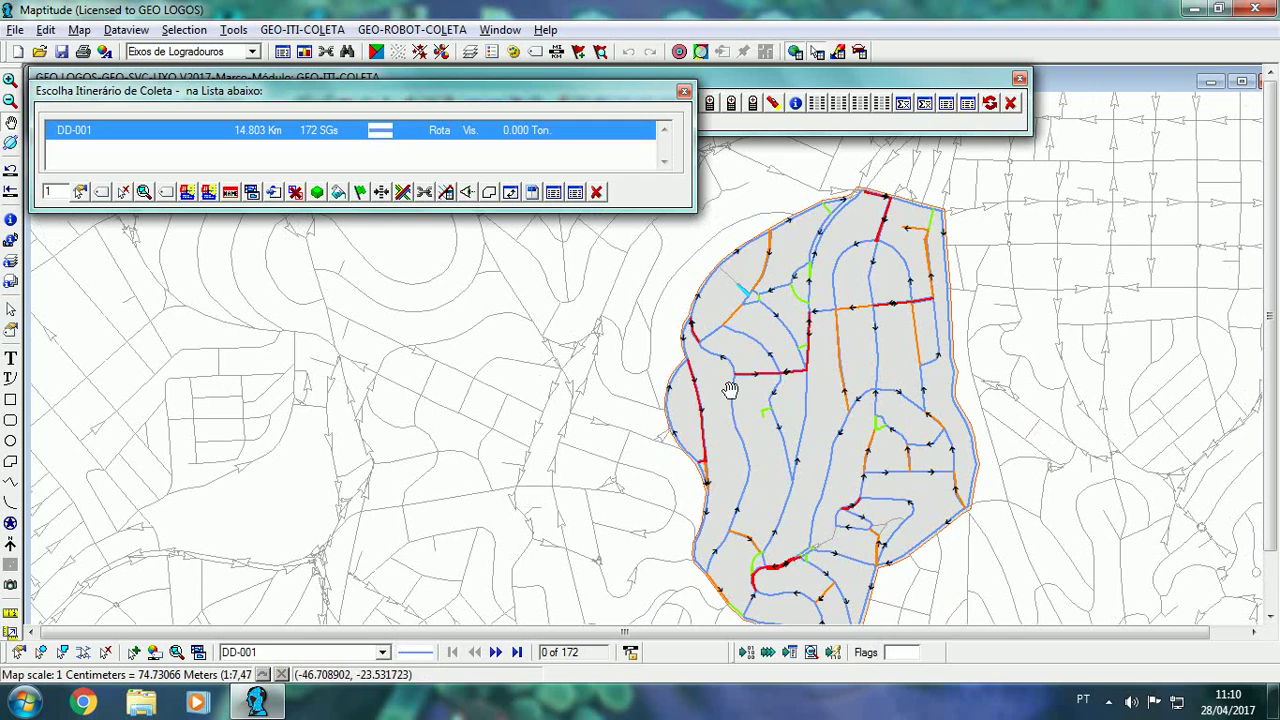
pyautogui.click(556, 51)
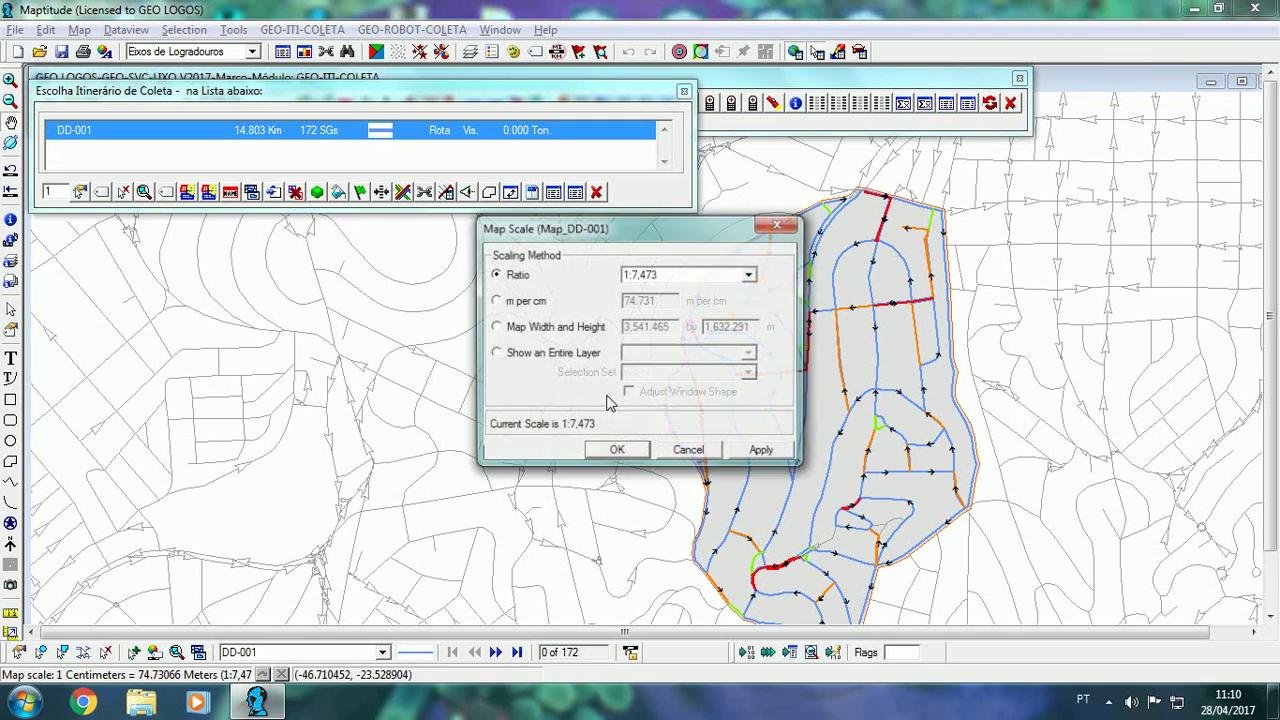
pyautogui.doubleClick(673, 275)
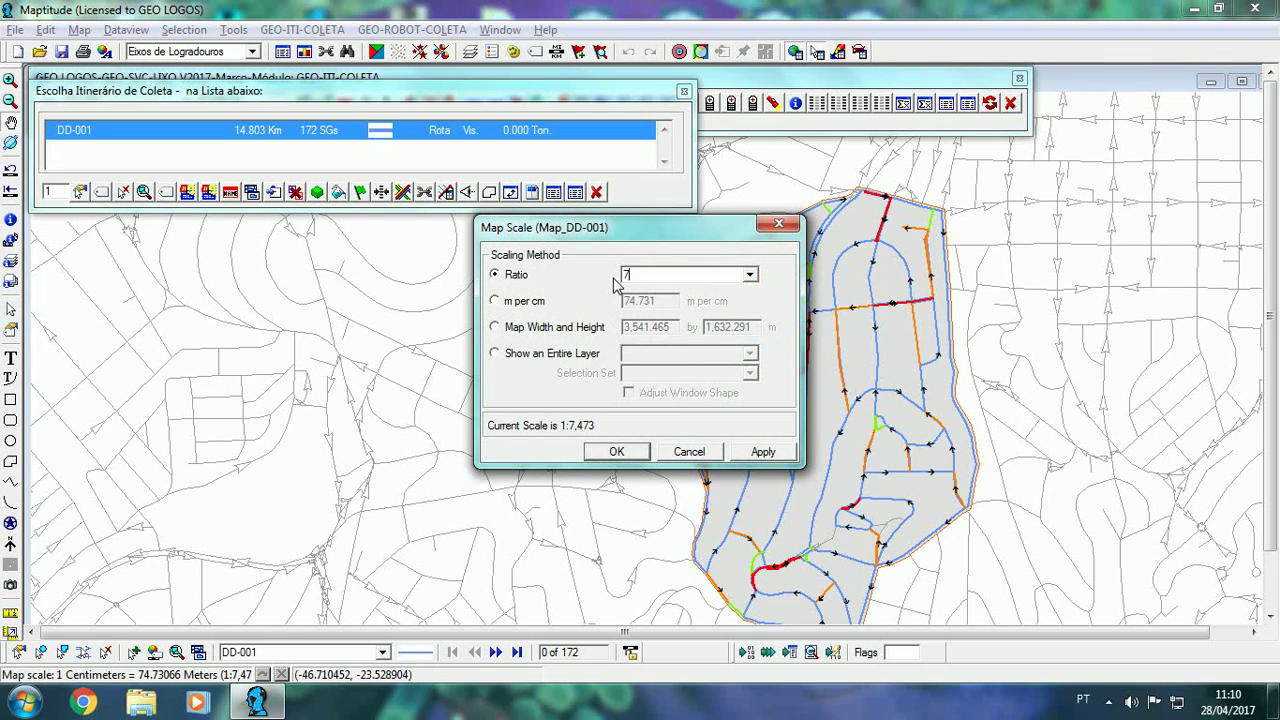
pyautogui.press('Return')
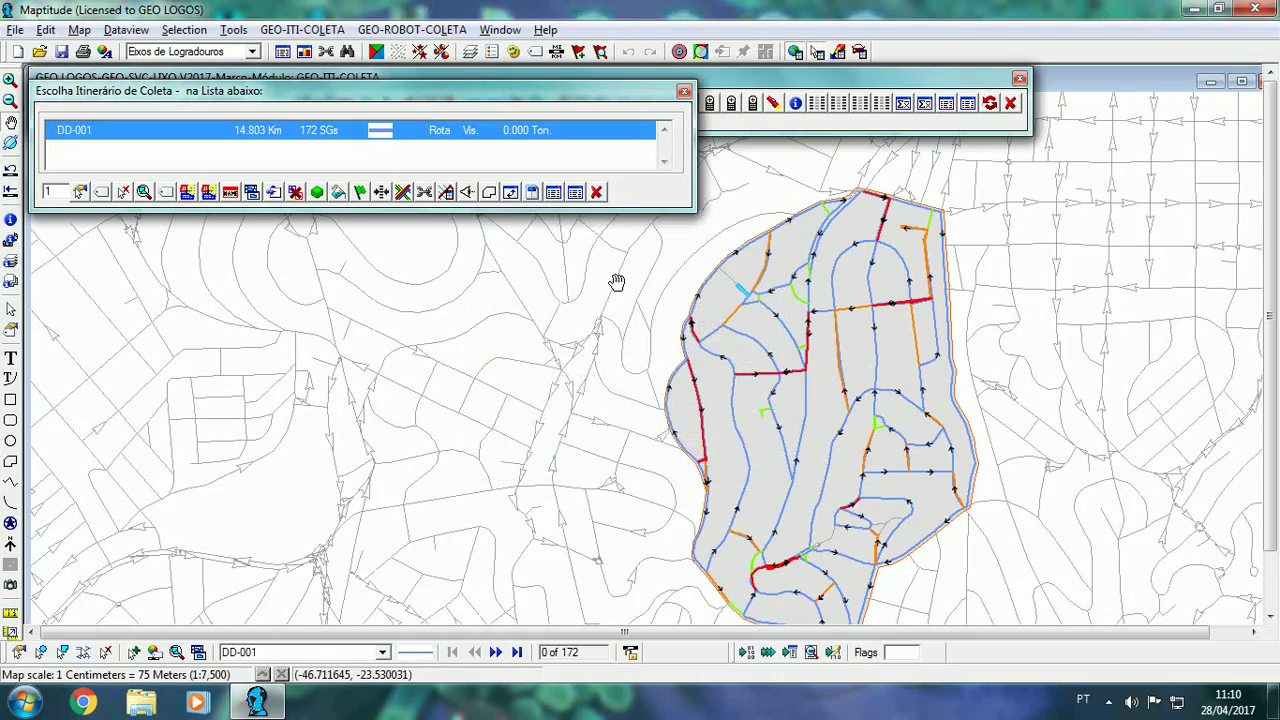
pyautogui.moveTo(776, 342); pyautogui.dragTo(754, 320)
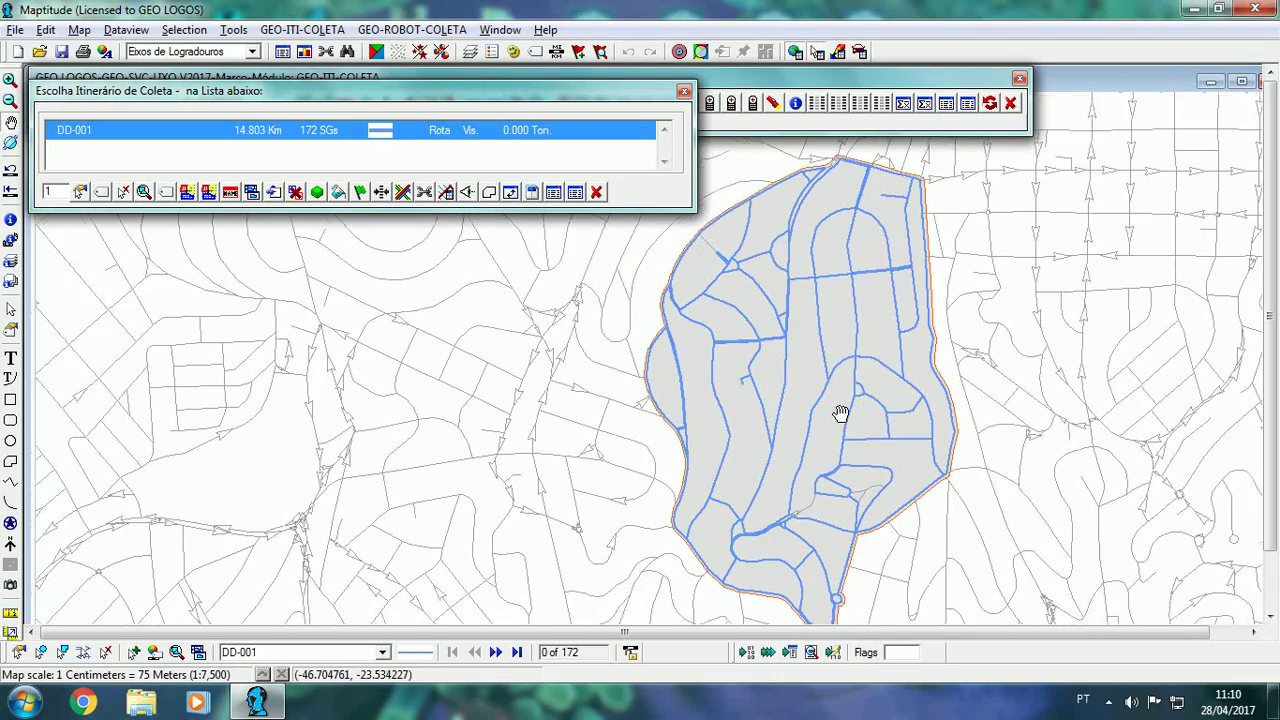
pyautogui.moveTo(855, 505); pyautogui.dragTo(866, 471)
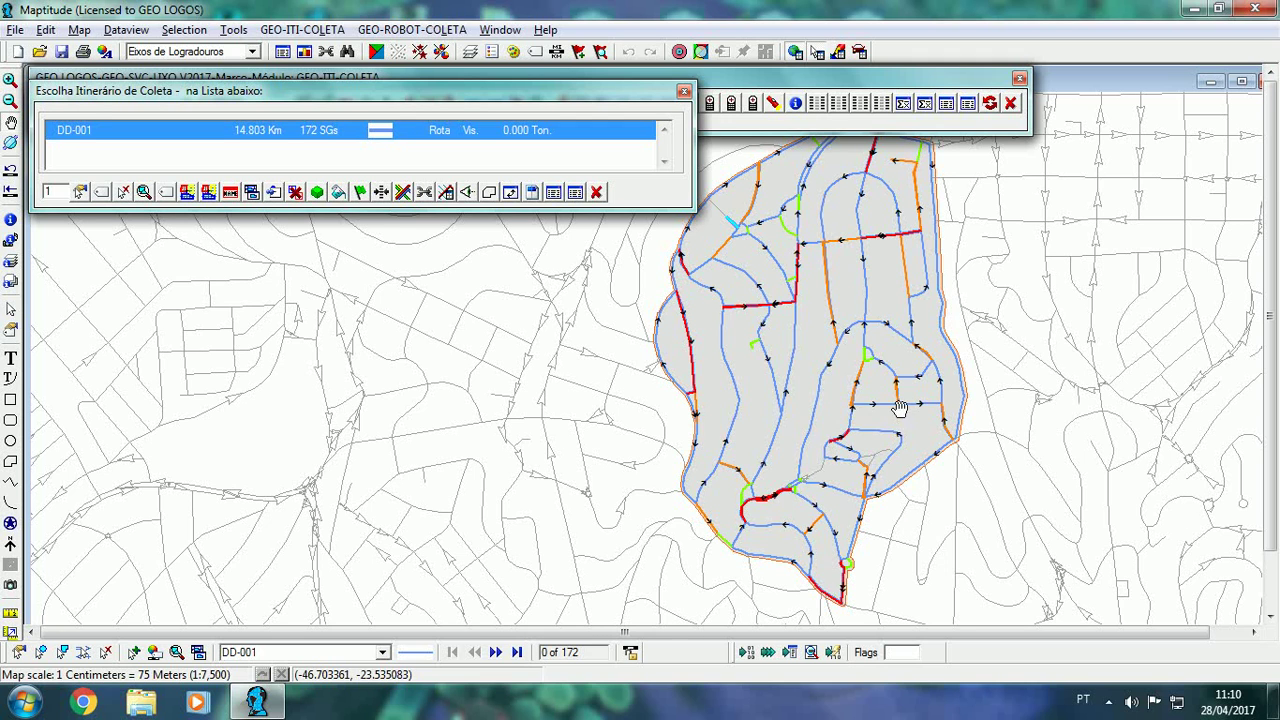
pyautogui.moveTo(874, 368); pyautogui.dragTo(897, 388)
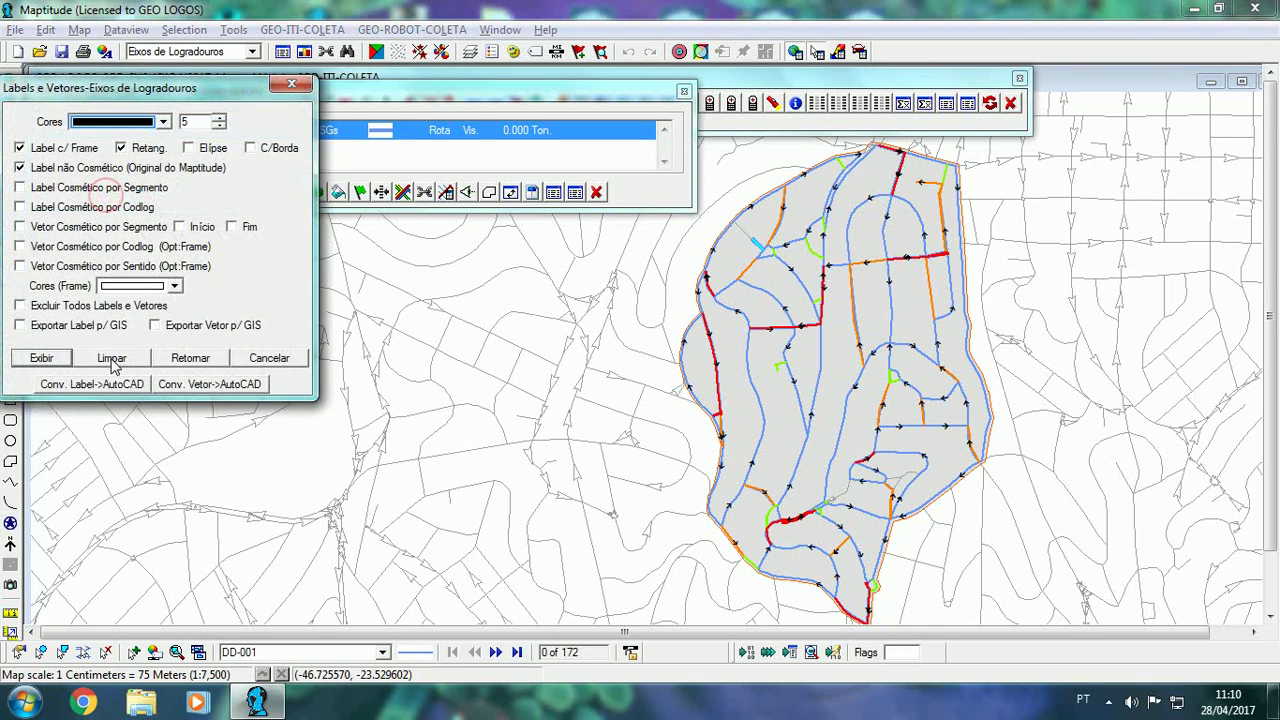
# - Delete all labels and vectors of the DD-001 itinerary, and close the itinerary list and the map
pyautogui.click(20, 305)
pyautogui.click(110, 358)
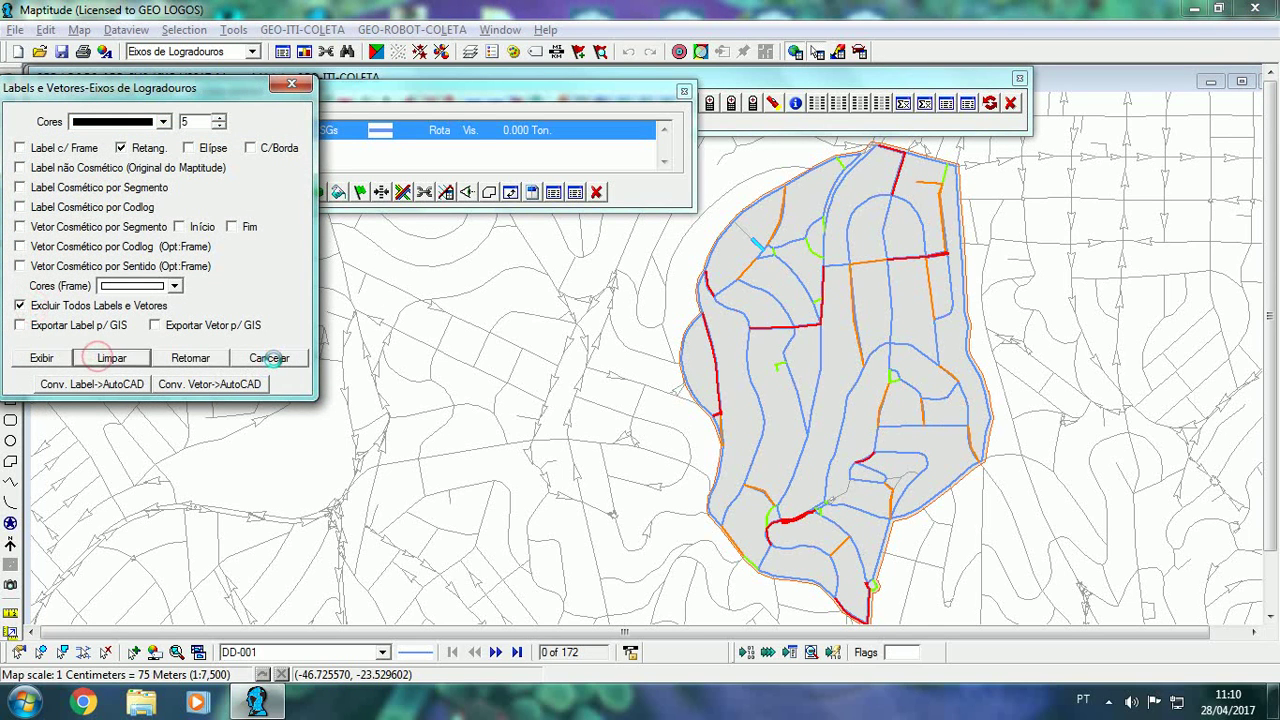
pyautogui.click(272, 358)
pyautogui.click(598, 196)
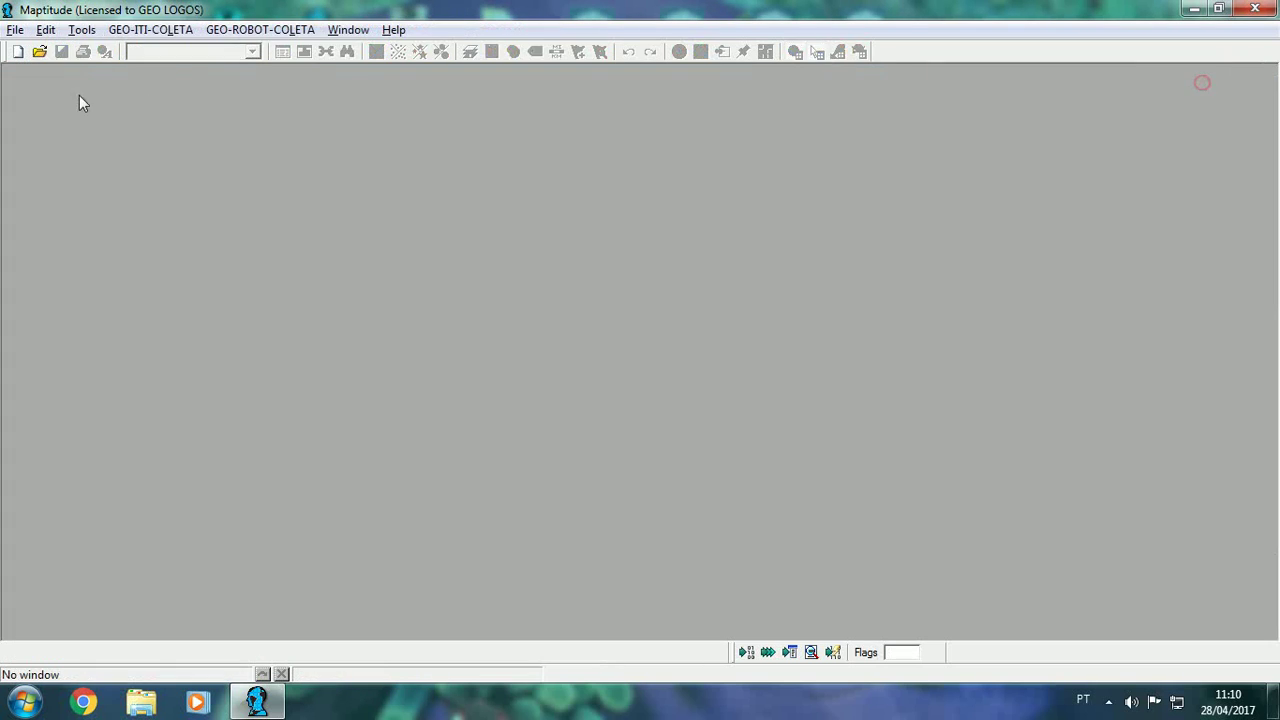
# - Open Map_DD-002.map and check the system preferences of the GEO-ITI-COLETA module
pyautogui.click(15, 29)
pyautogui.click(100, 364)
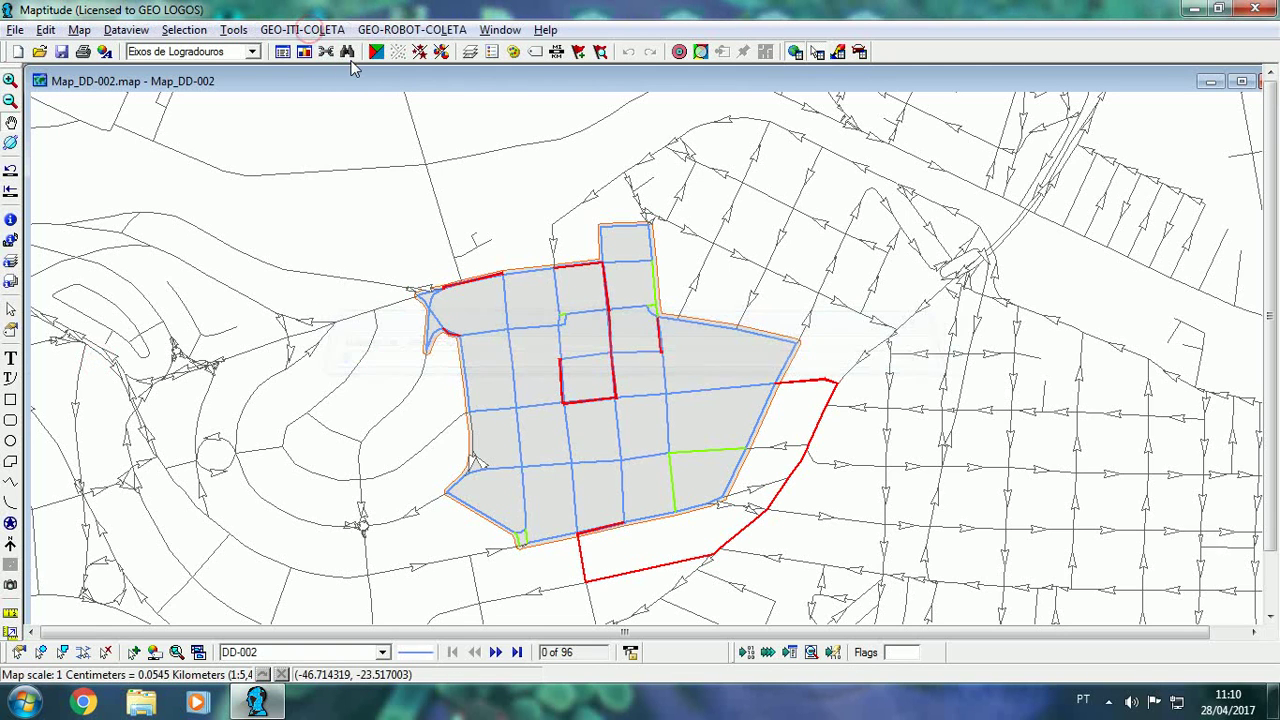
pyautogui.click(820, 105)
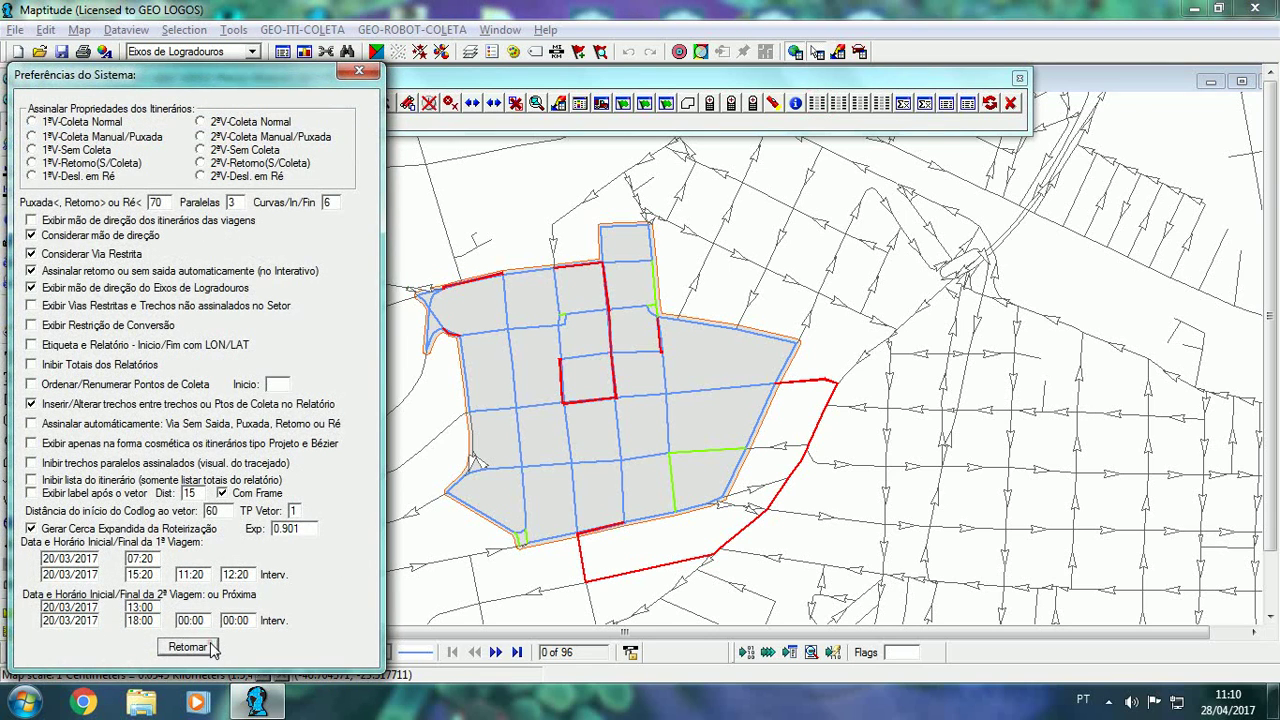
pyautogui.click(211, 648)
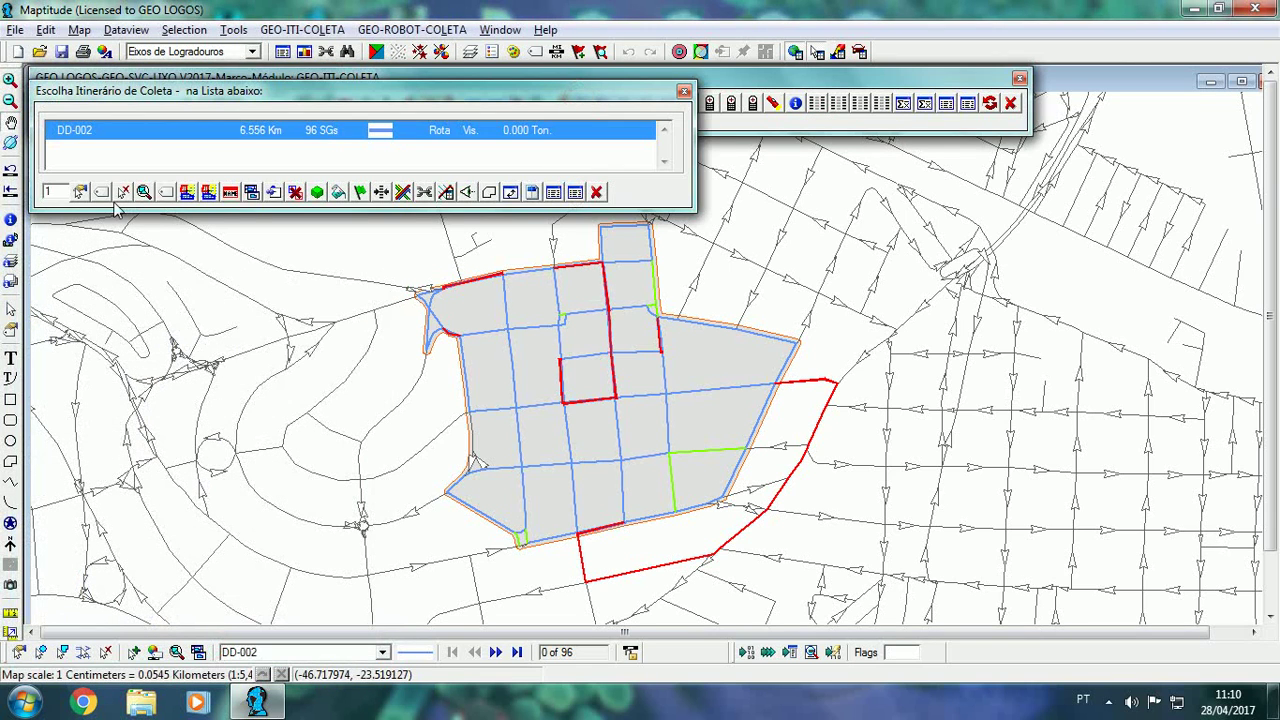
# - Display the DD-002 cosmetic vectors by direction in black at size 6
pyautogui.click(103, 193)
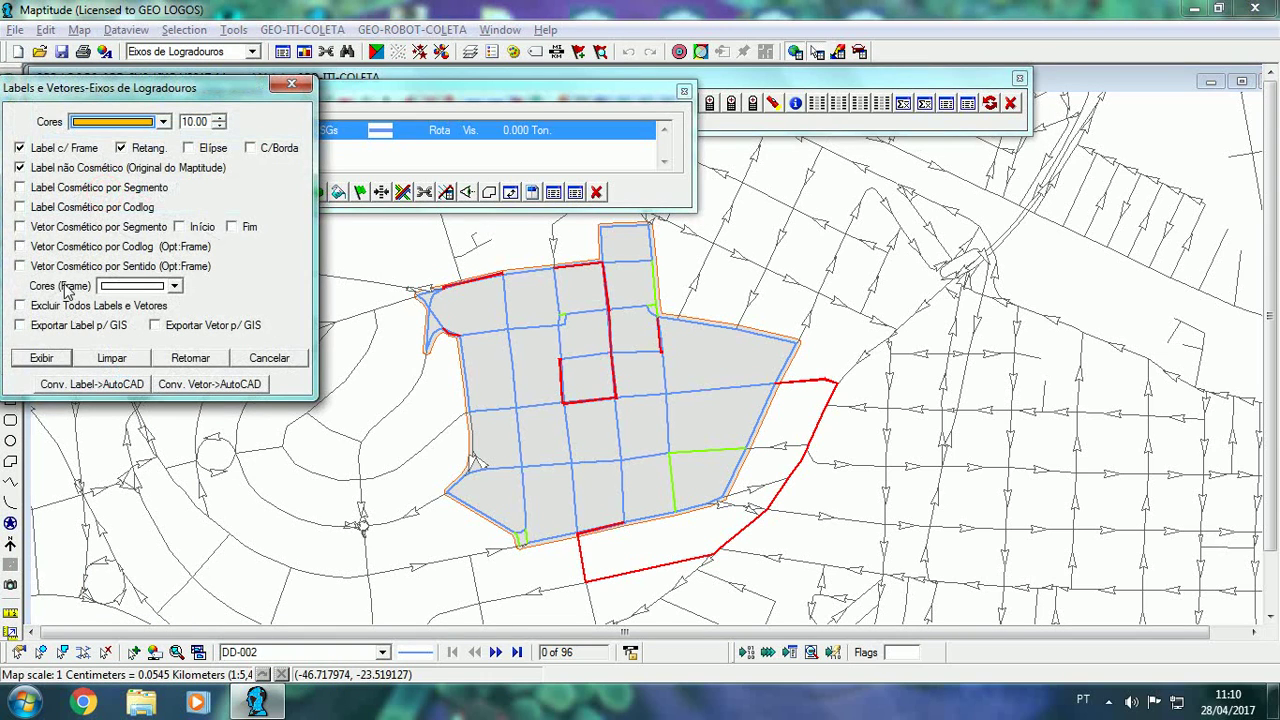
pyautogui.click(162, 122)
pyautogui.click(150, 150)
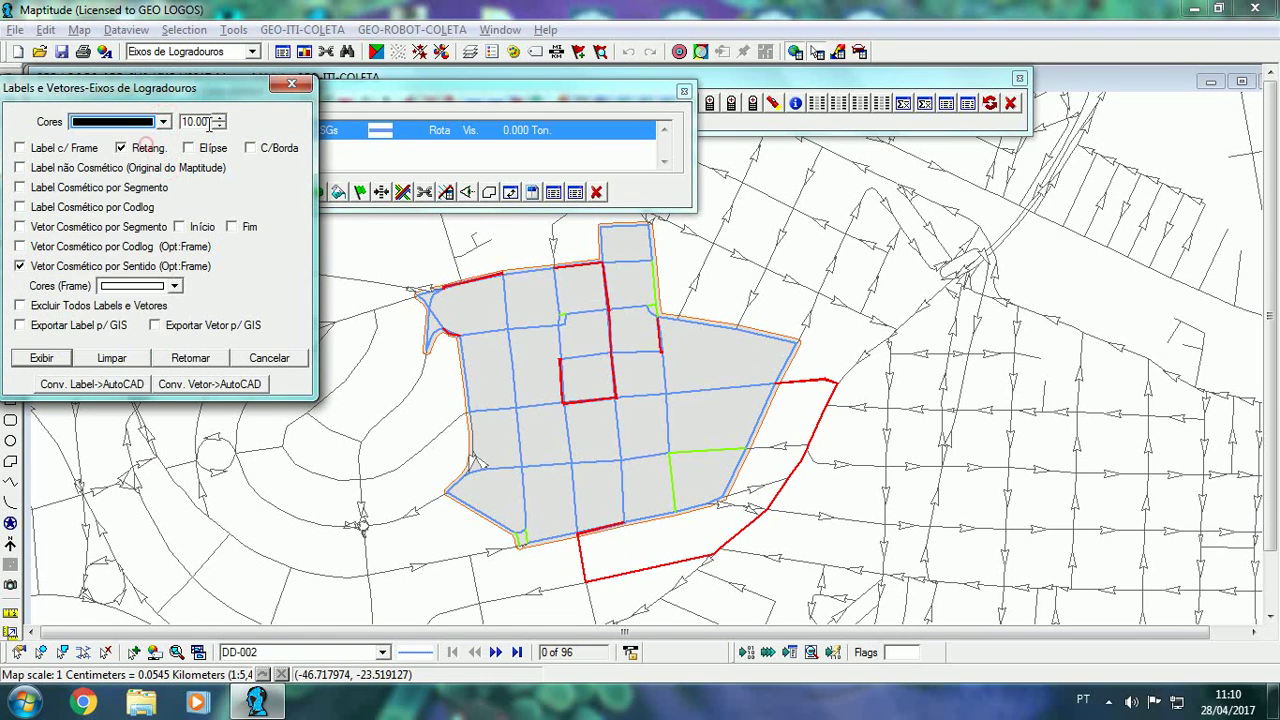
pyautogui.doubleClick(205, 121)
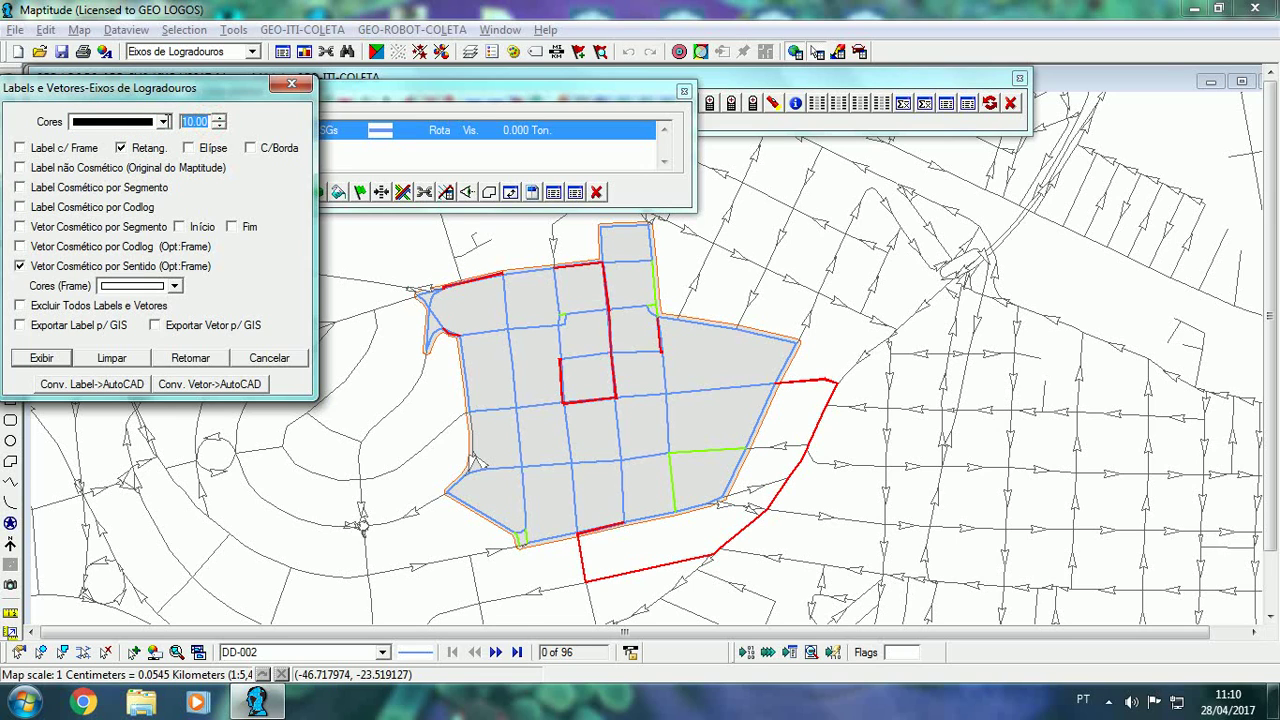
pyautogui.click(42, 358)
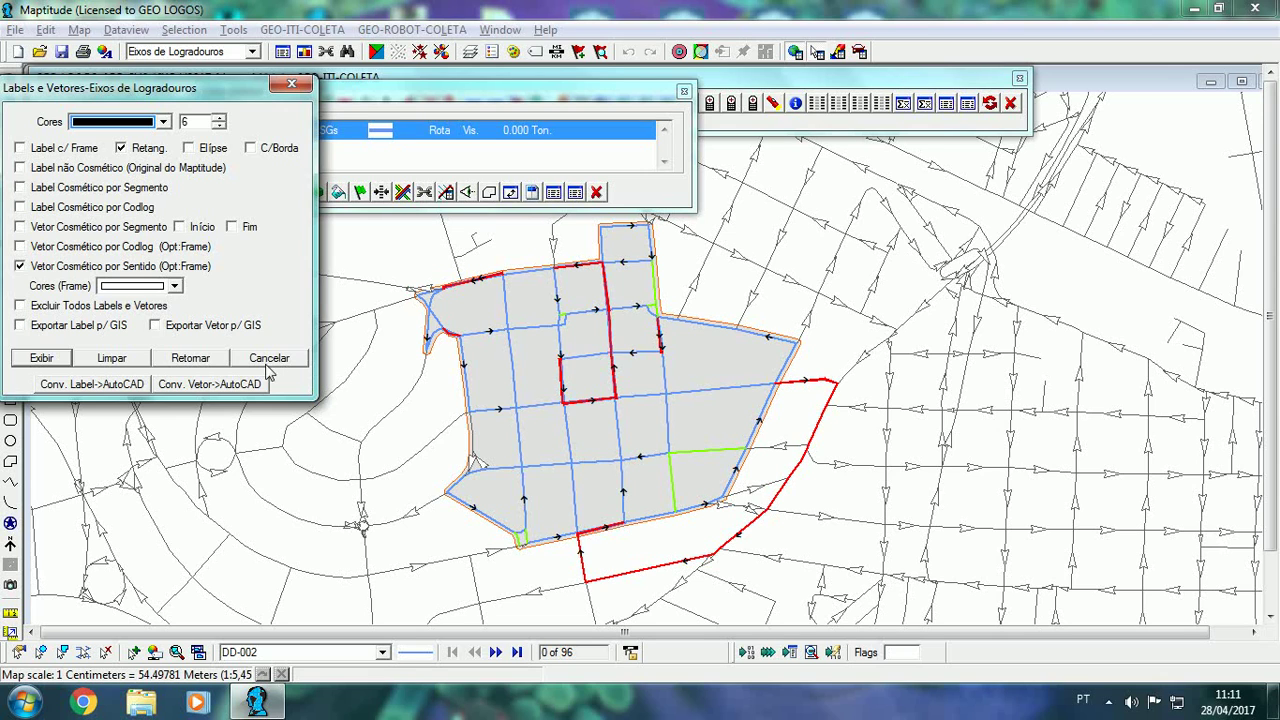
# - Delete all labels and vectors of the DD-002 itinerary, and close Map_DD-002.map with its changes saved
pyautogui.click(108, 358)
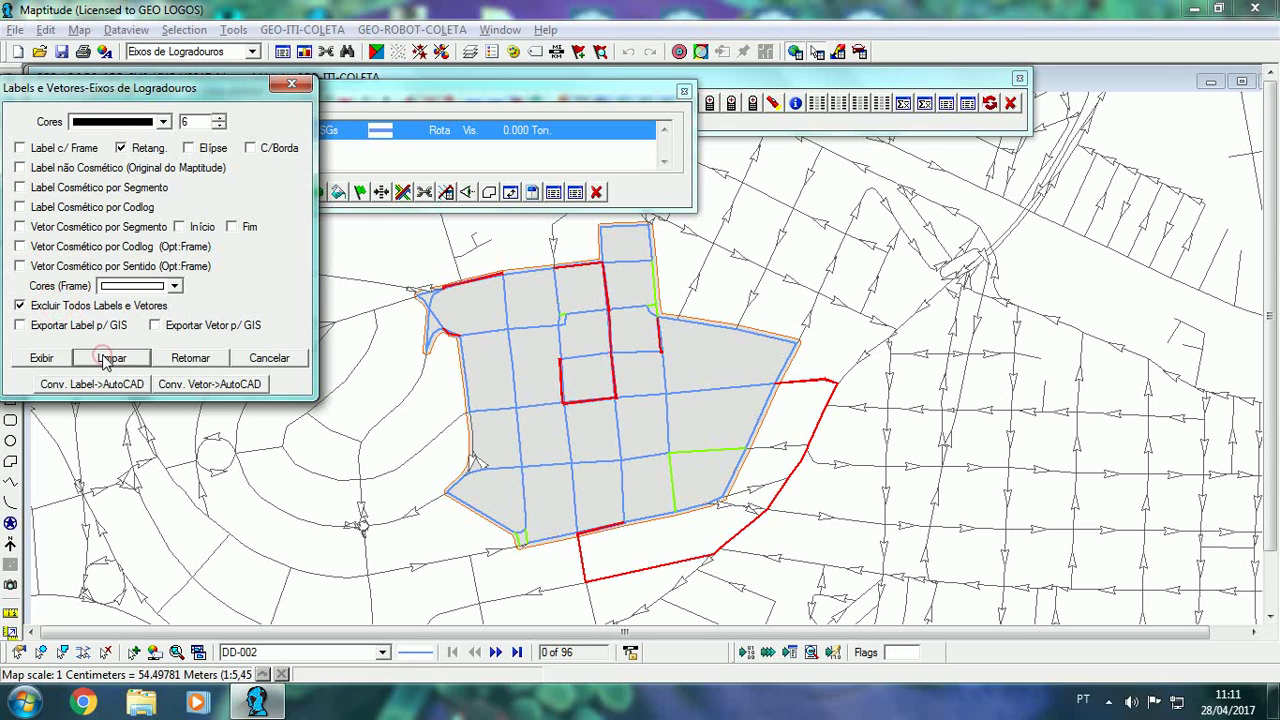
pyautogui.click(270, 360)
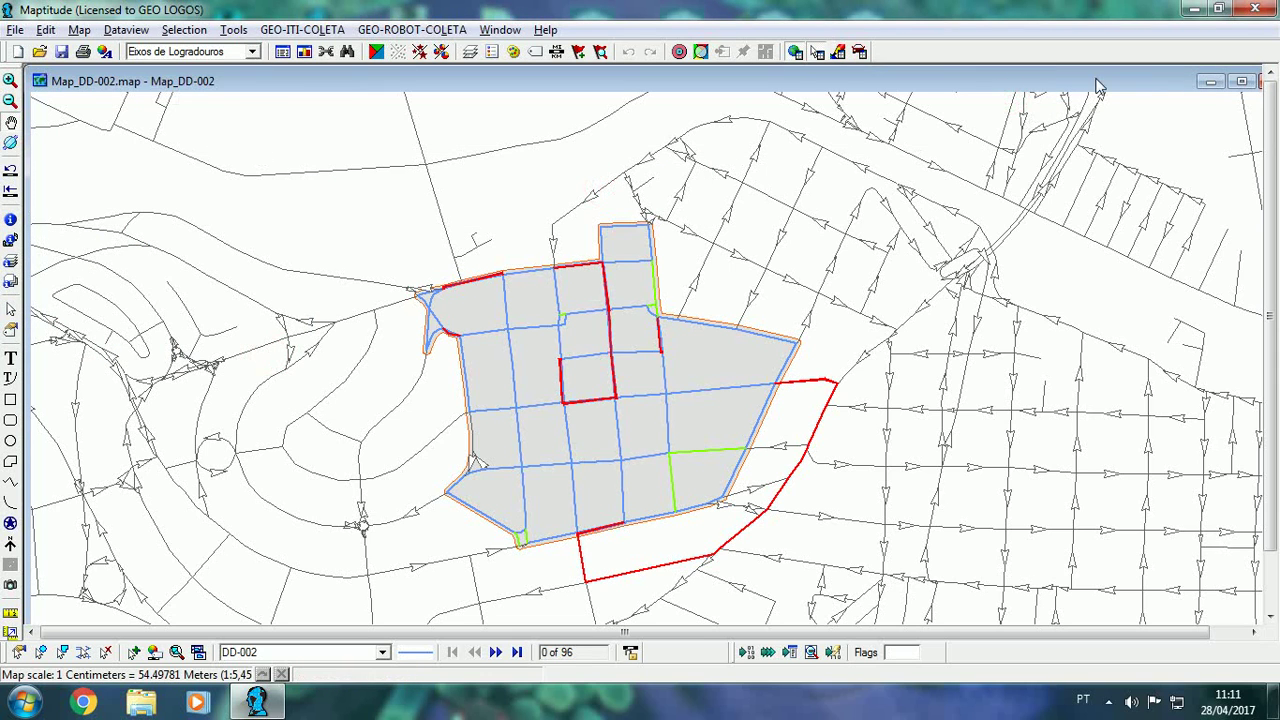
pyautogui.moveTo(1140, 84); pyautogui.dragTo(1078, 84)
pyautogui.click(1211, 84)
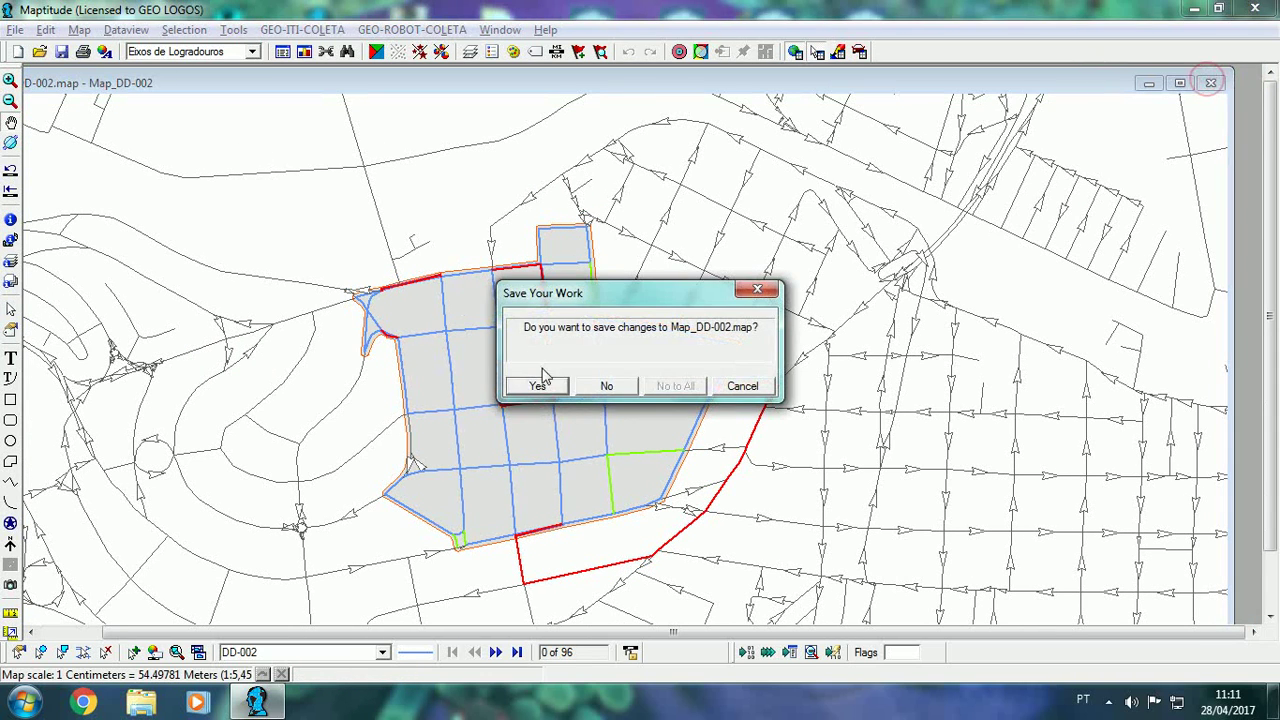
pyautogui.click(548, 385)
# - Open Map_DD-003.map and bring up its collection itinerary list in the GEO-ITI-COLETA module
pyautogui.click(15, 29)
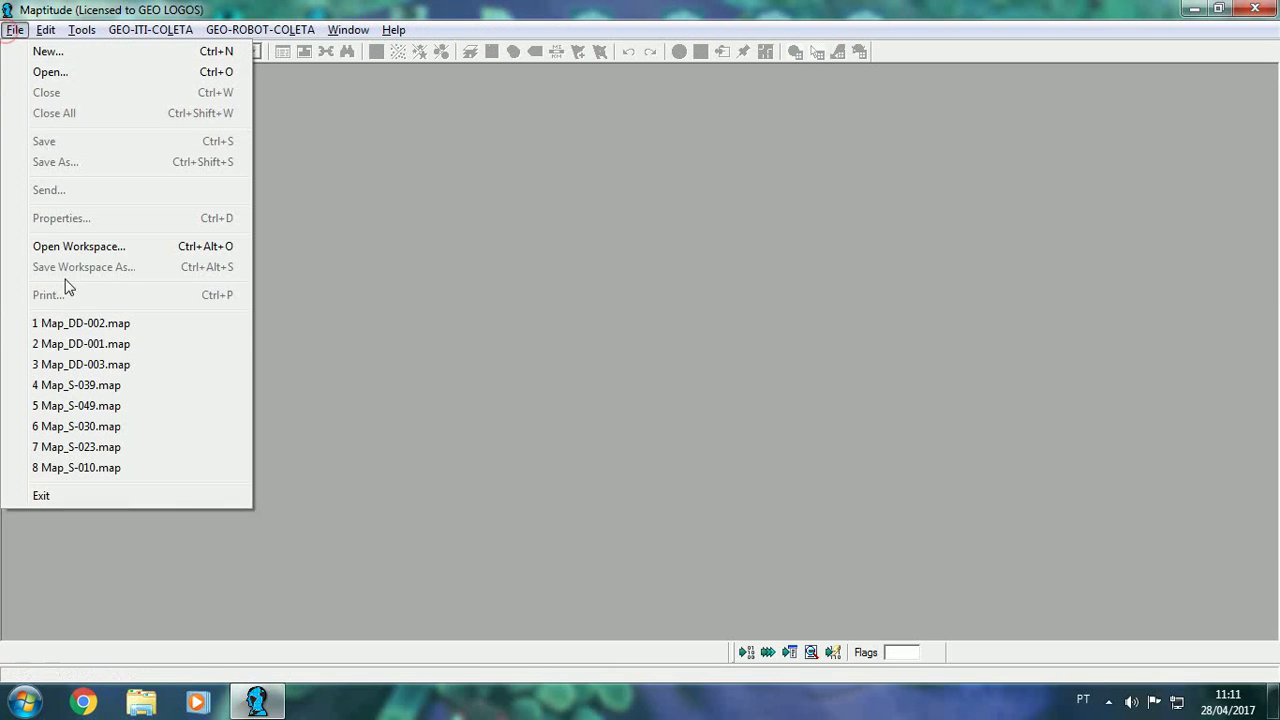
pyautogui.click(93, 365)
pyautogui.moveTo(558, 296); pyautogui.dragTo(531, 257)
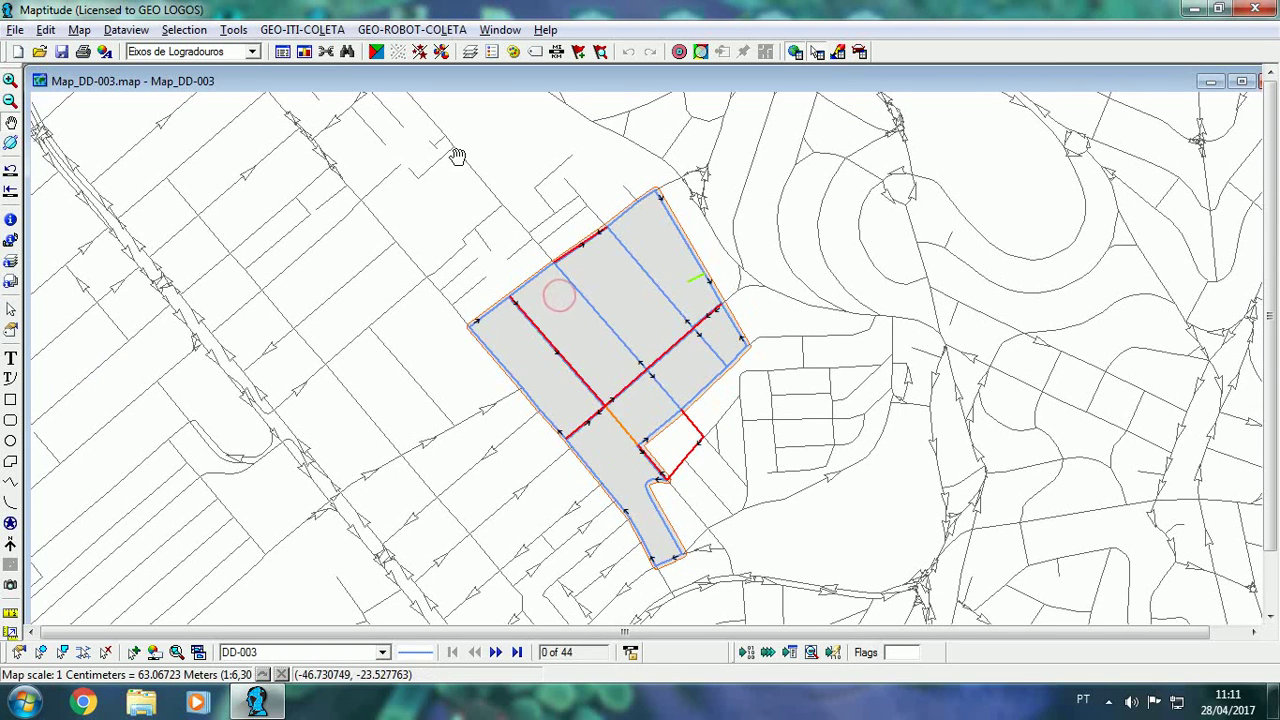
pyautogui.click(295, 30)
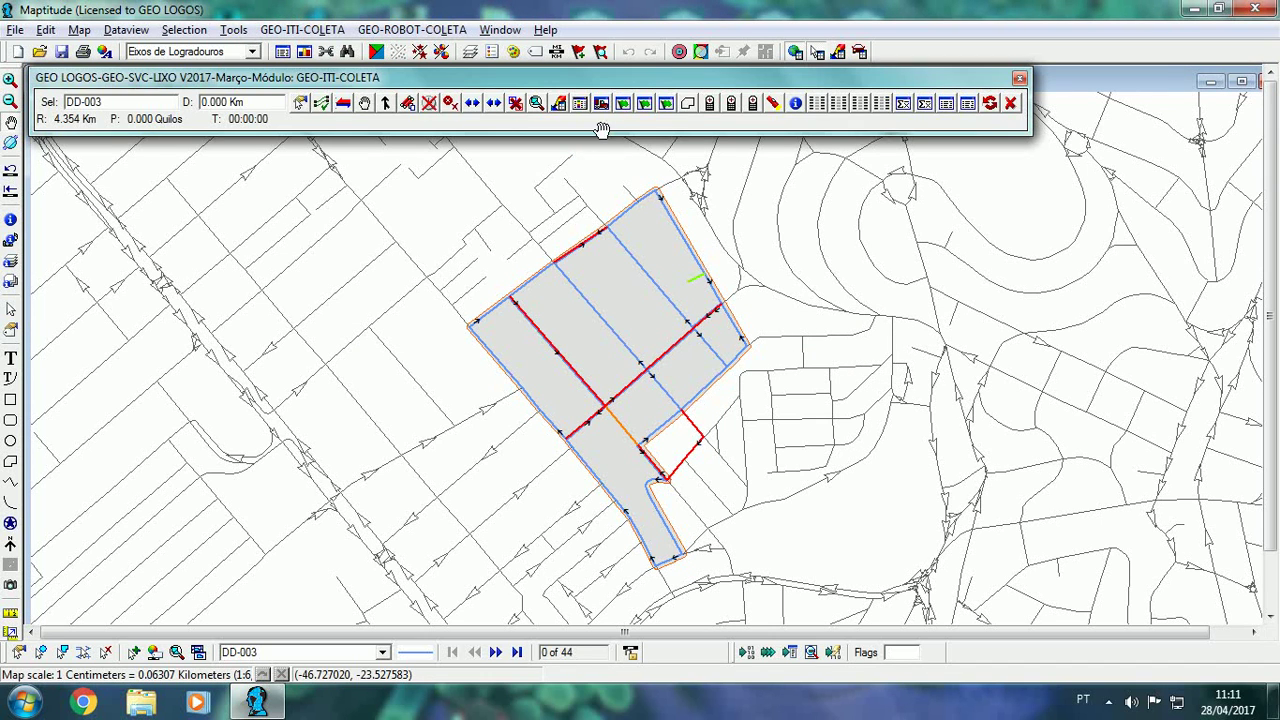
pyautogui.click(587, 104)
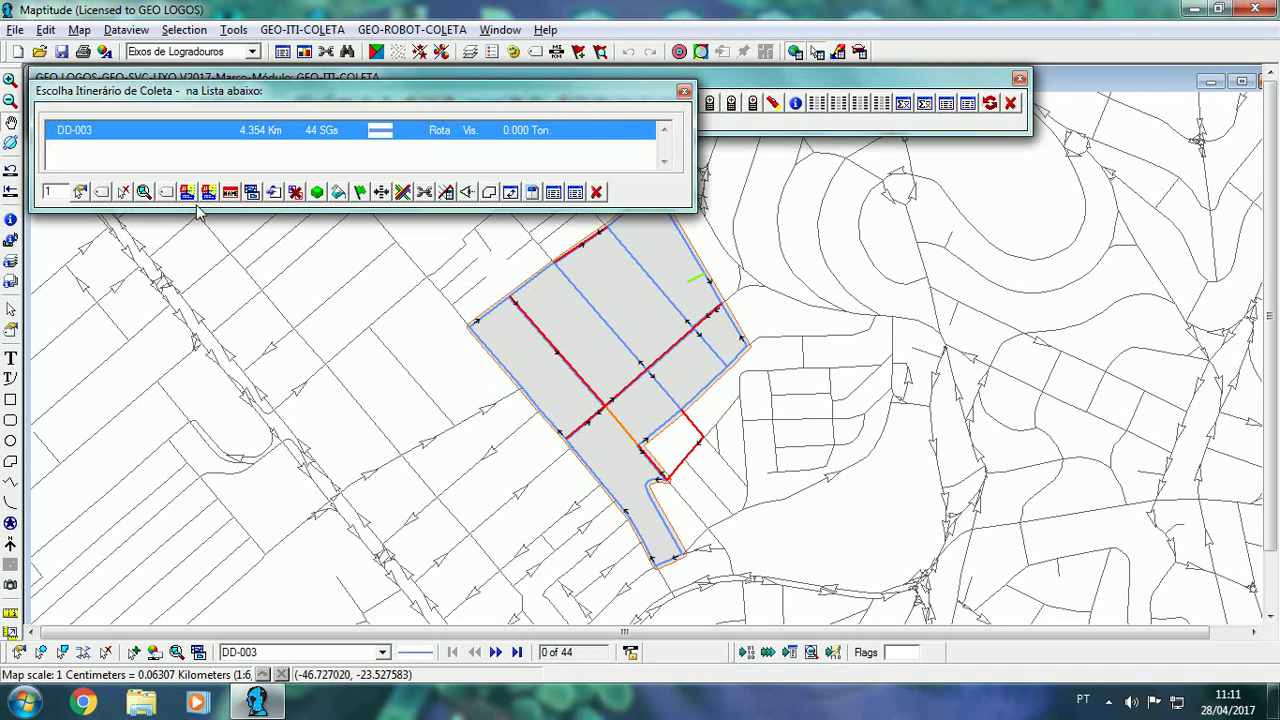
# - Delete all labels and vectors of the DD-003 itinerary and close the labels and vectors dialog
pyautogui.click(101, 192)
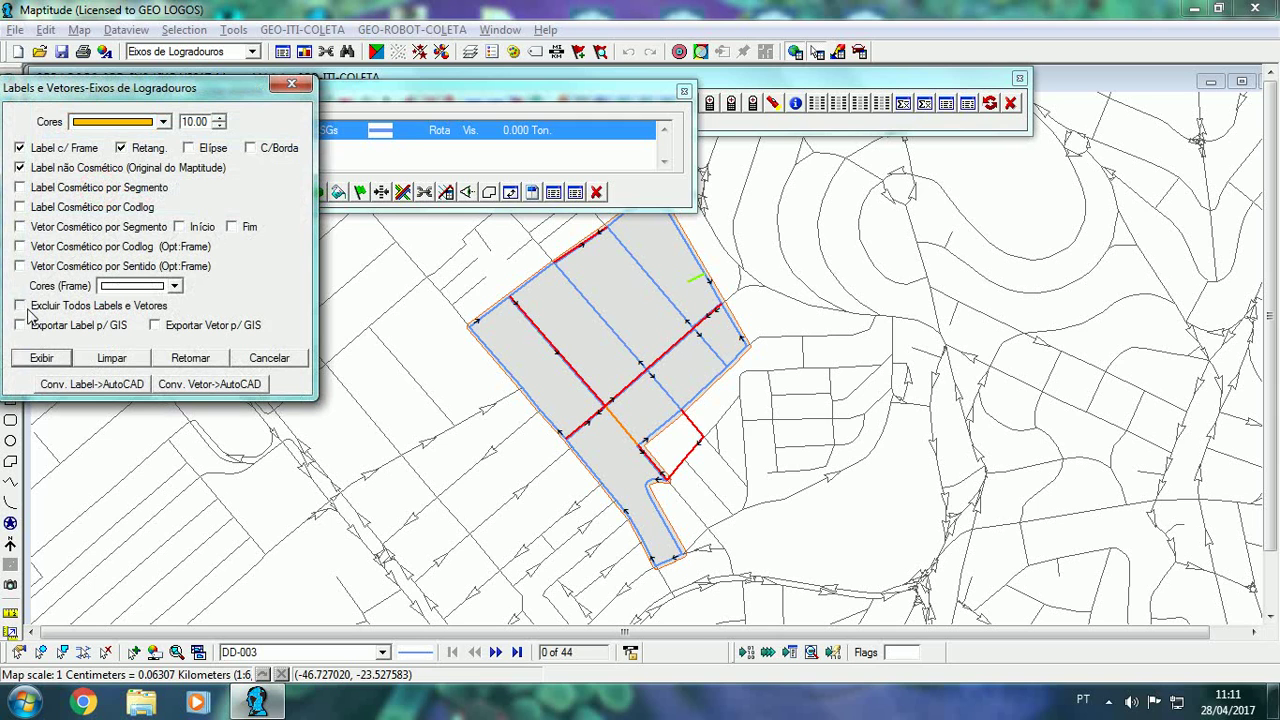
pyautogui.click(21, 305)
pyautogui.click(111, 360)
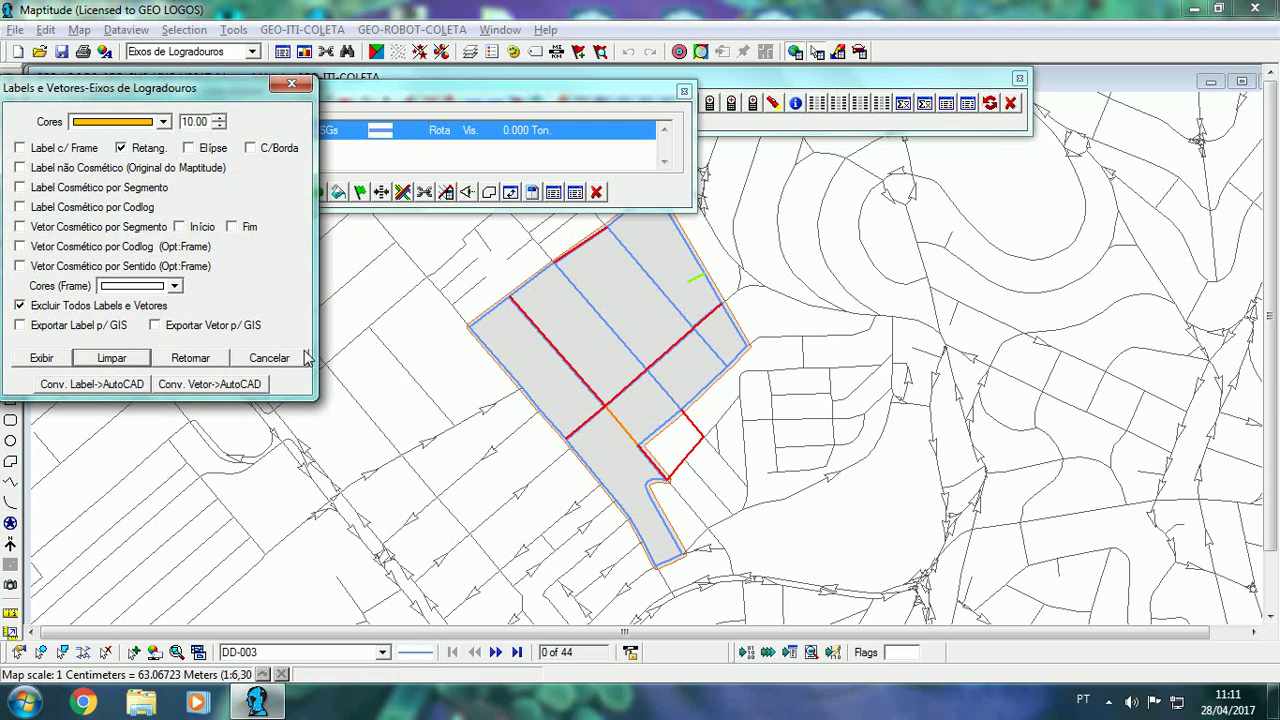
pyautogui.click(268, 357)
# - Set TP Vetor to 2 in the system preferences and return to the itinerary list
pyautogui.click(818, 103)
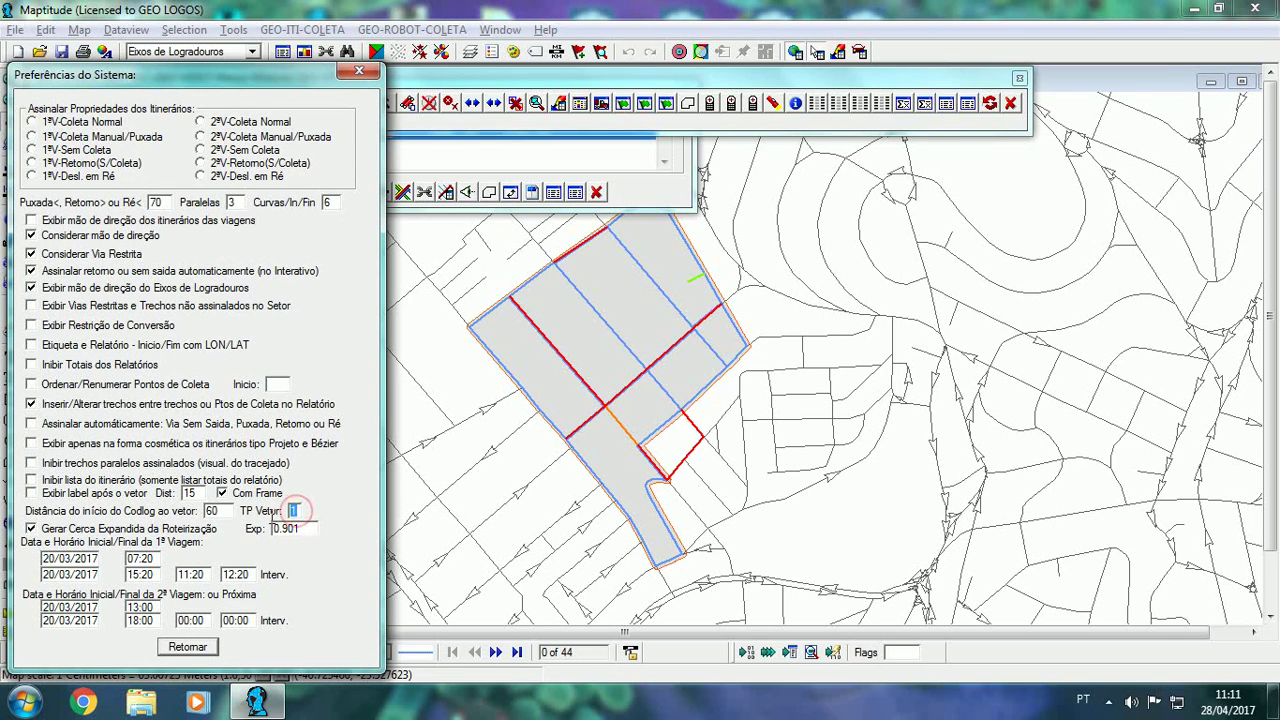
pyautogui.write('2')
pyautogui.click(187, 647)
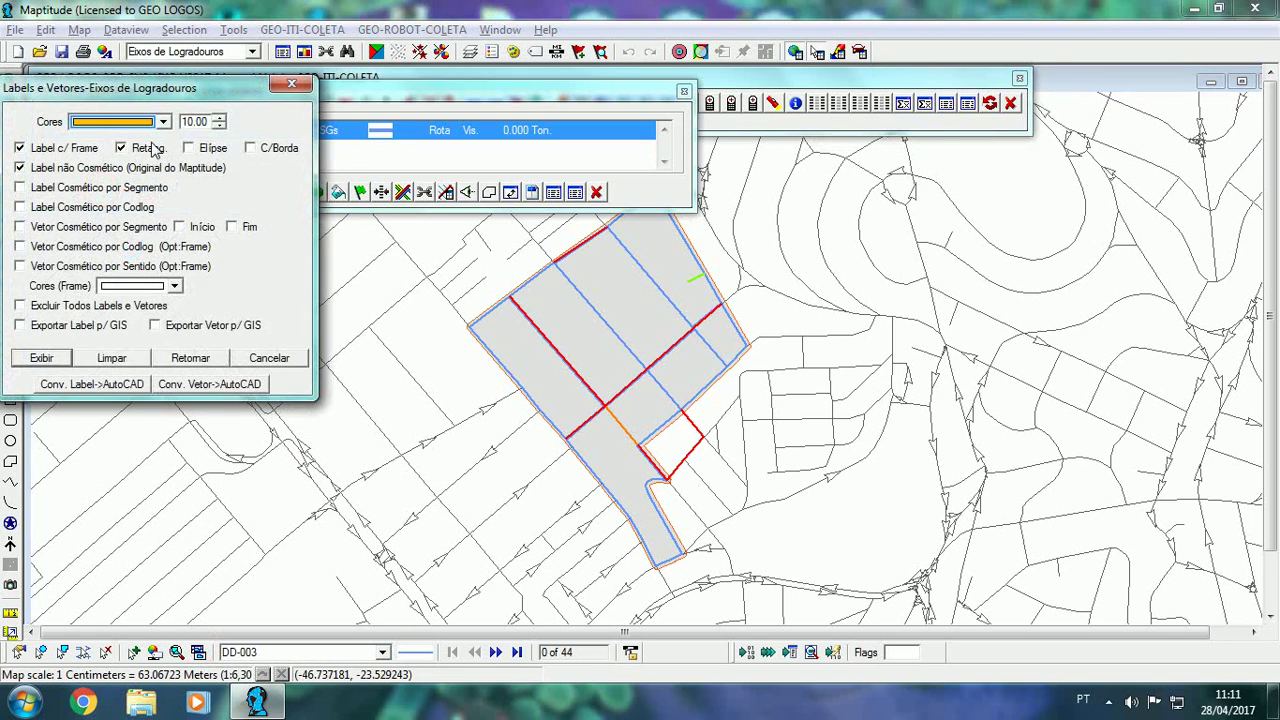
# - Display the DD-003 cosmetic vectors by direction in black at size 7 with vector type 2
pyautogui.click(165, 147)
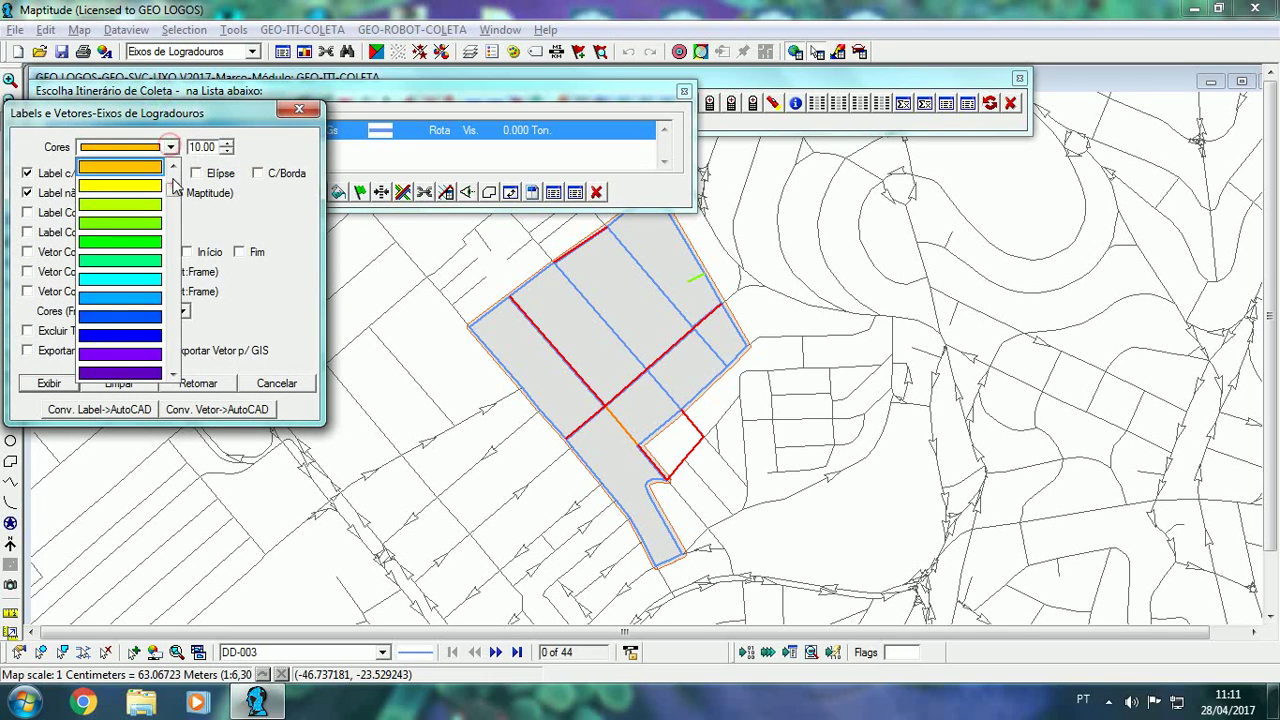
pyautogui.click(150, 168)
pyautogui.press('Tab')
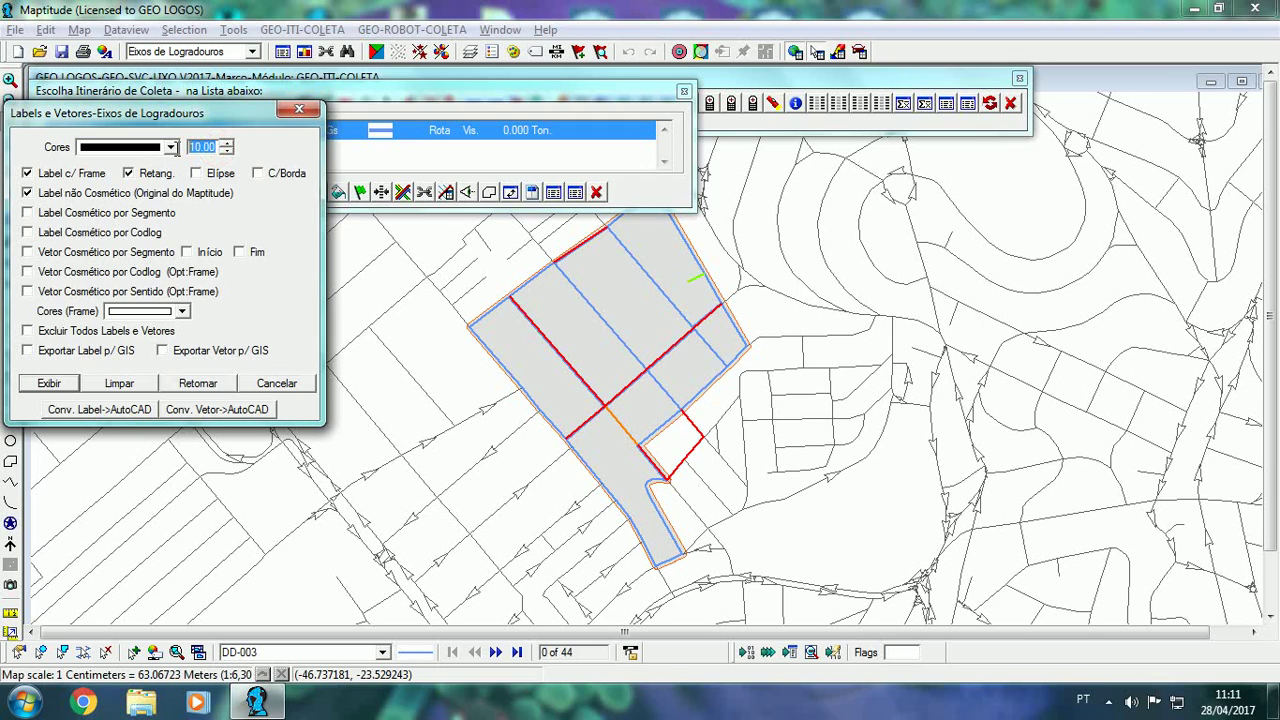
pyautogui.write('7')
pyautogui.click(62, 389)
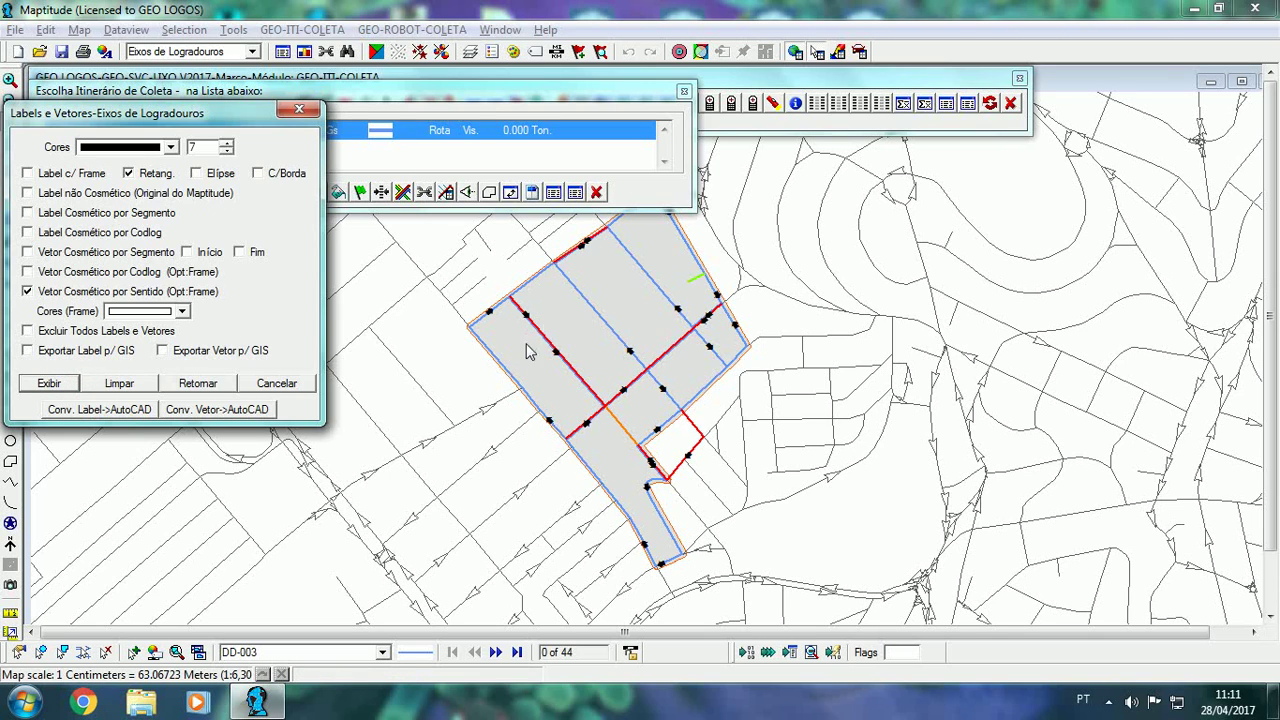
# - Delete all labels and vectors of the DD-003 itinerary and close the labels and vectors dialog
pyautogui.click(45, 331)
pyautogui.click(118, 385)
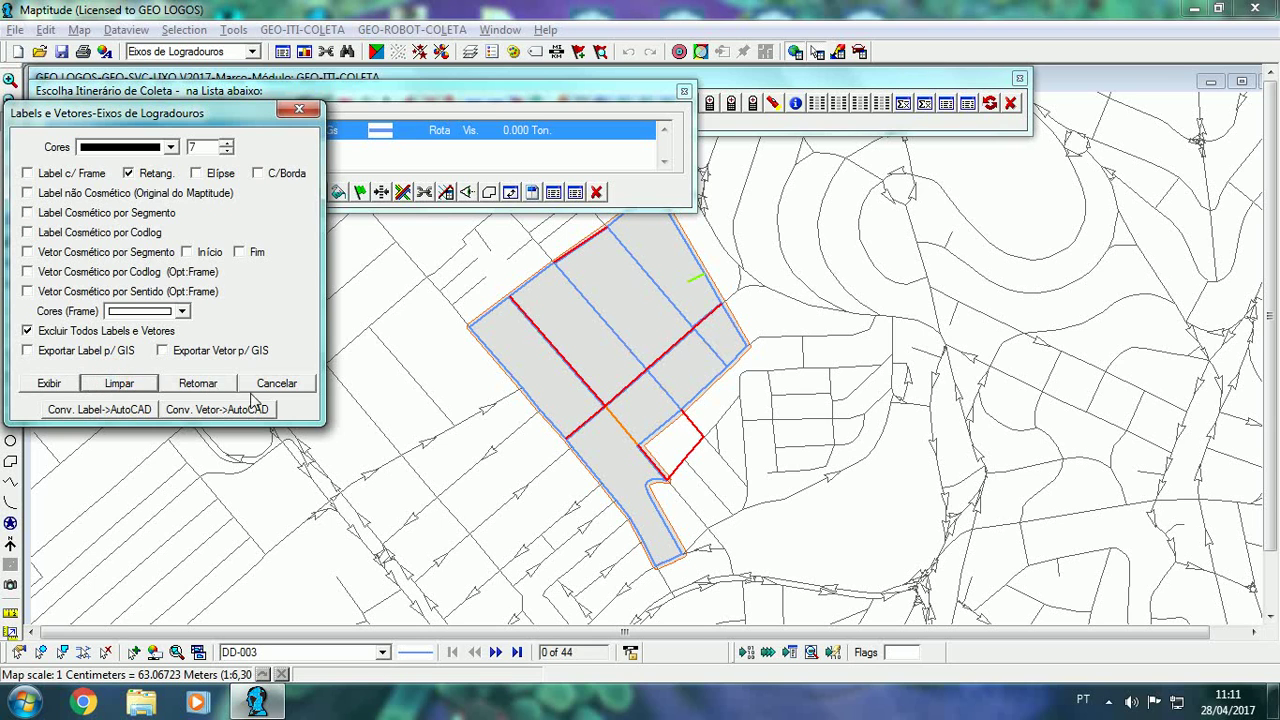
pyautogui.click(268, 384)
# - Set TP Vetor to 3 in the system preferences and display the DD-003 cosmetic vectors by direction in black at size 7
pyautogui.click(817, 104)
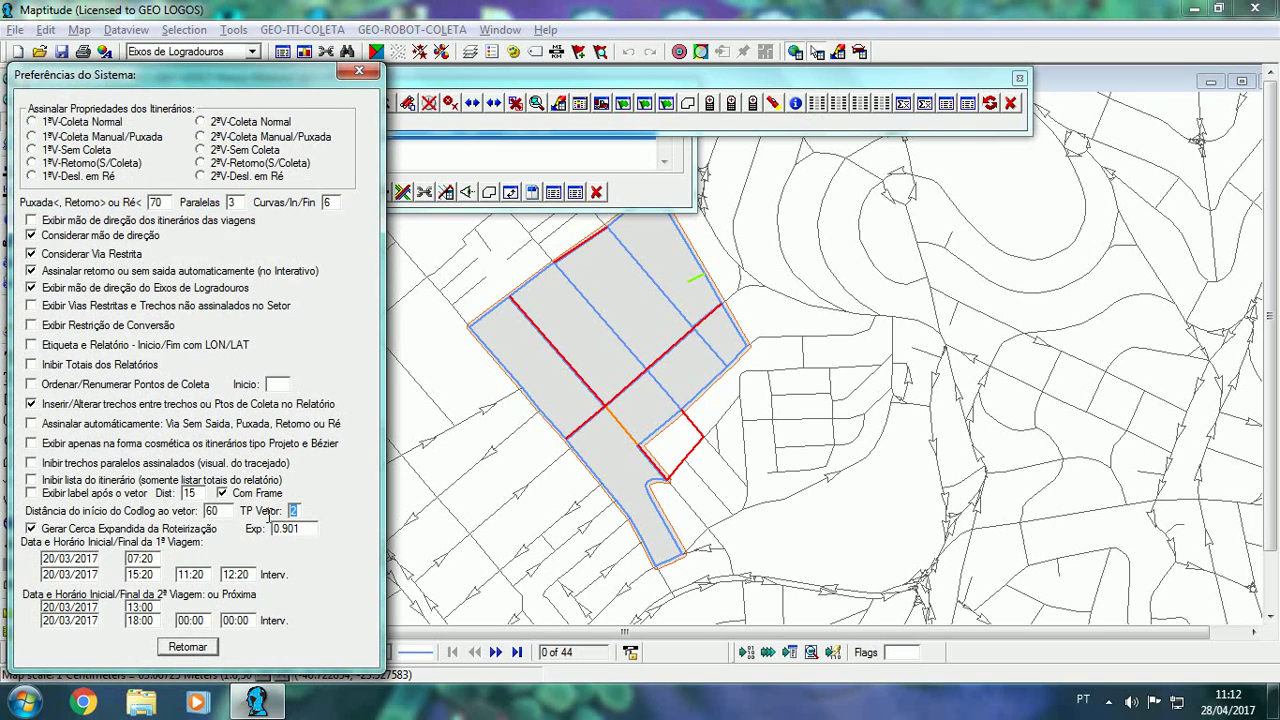
pyautogui.click(187, 646)
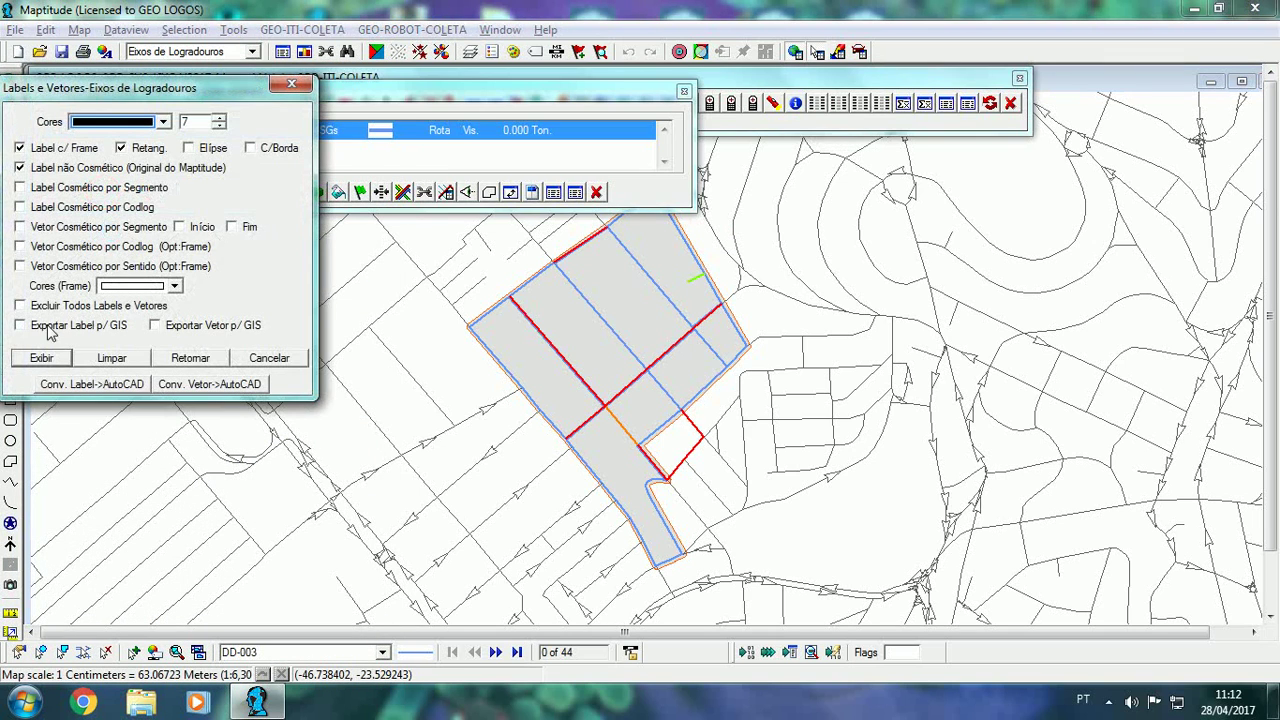
pyautogui.click(20, 266)
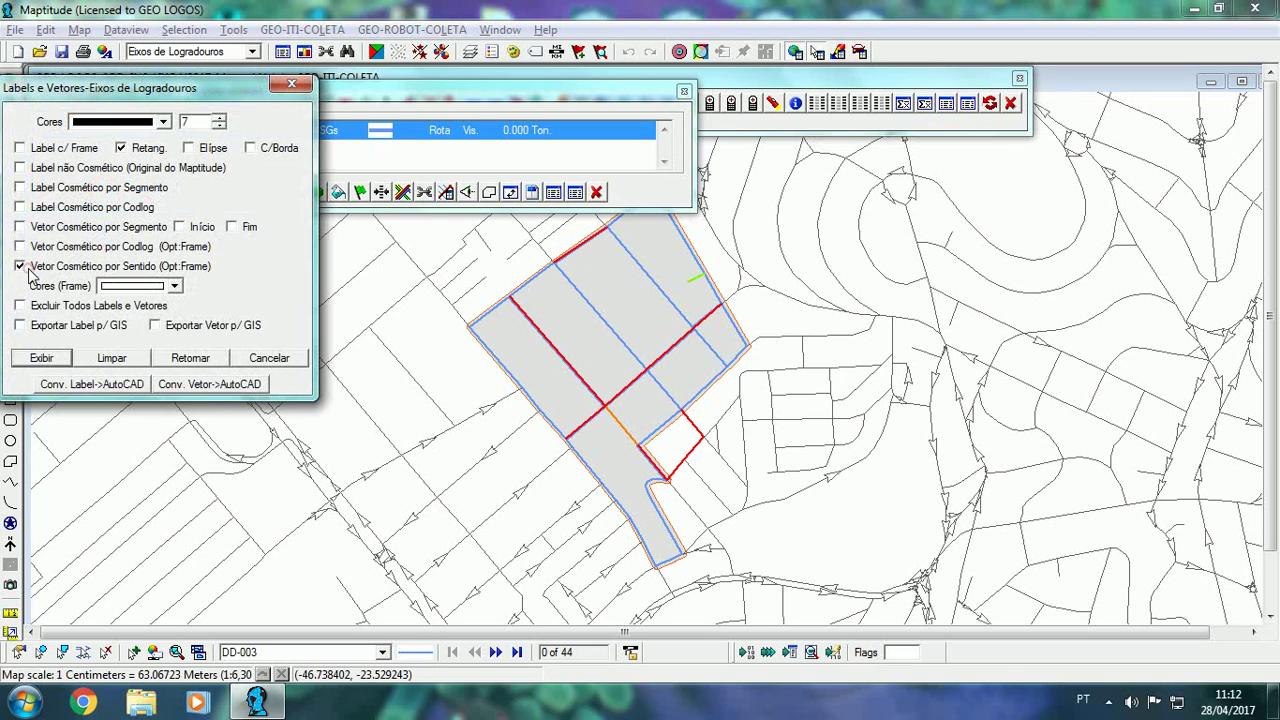
pyautogui.click(42, 358)
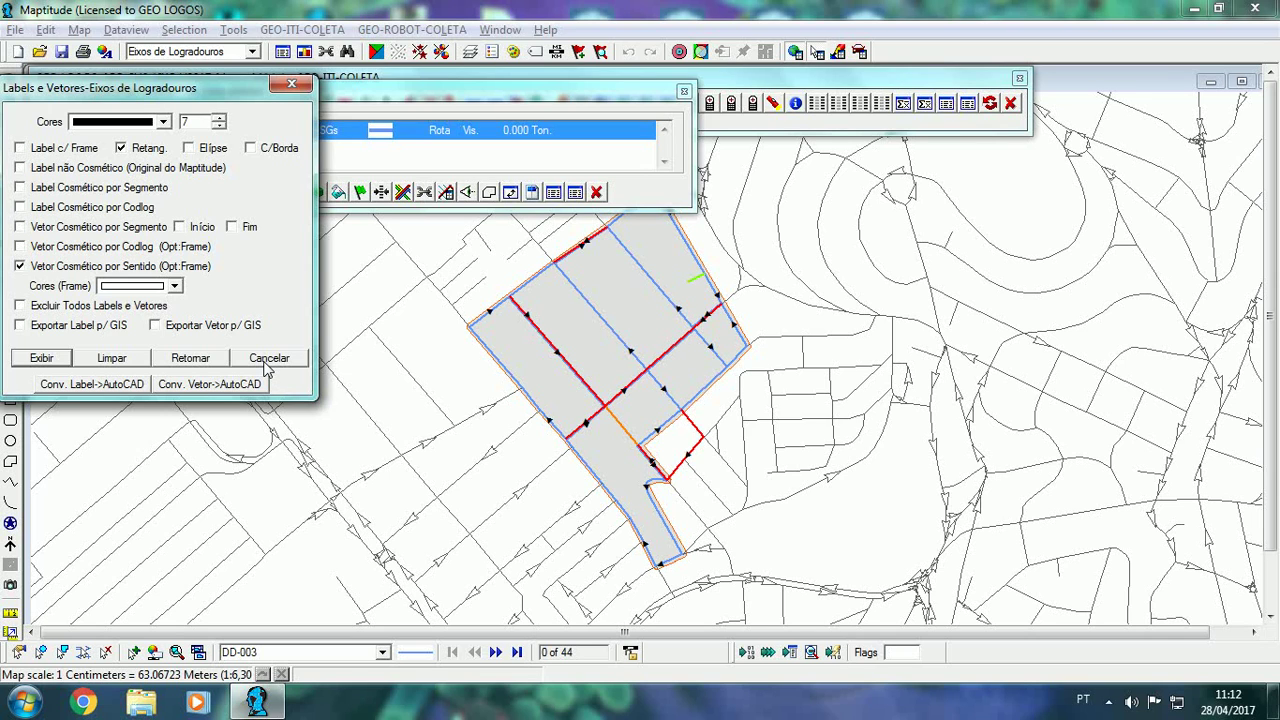
# - Clear the DD-003 vectors, set TP Vetor to 4 in the system preferences and return to the itinerary list
pyautogui.click(111, 360)
pyautogui.click(268, 360)
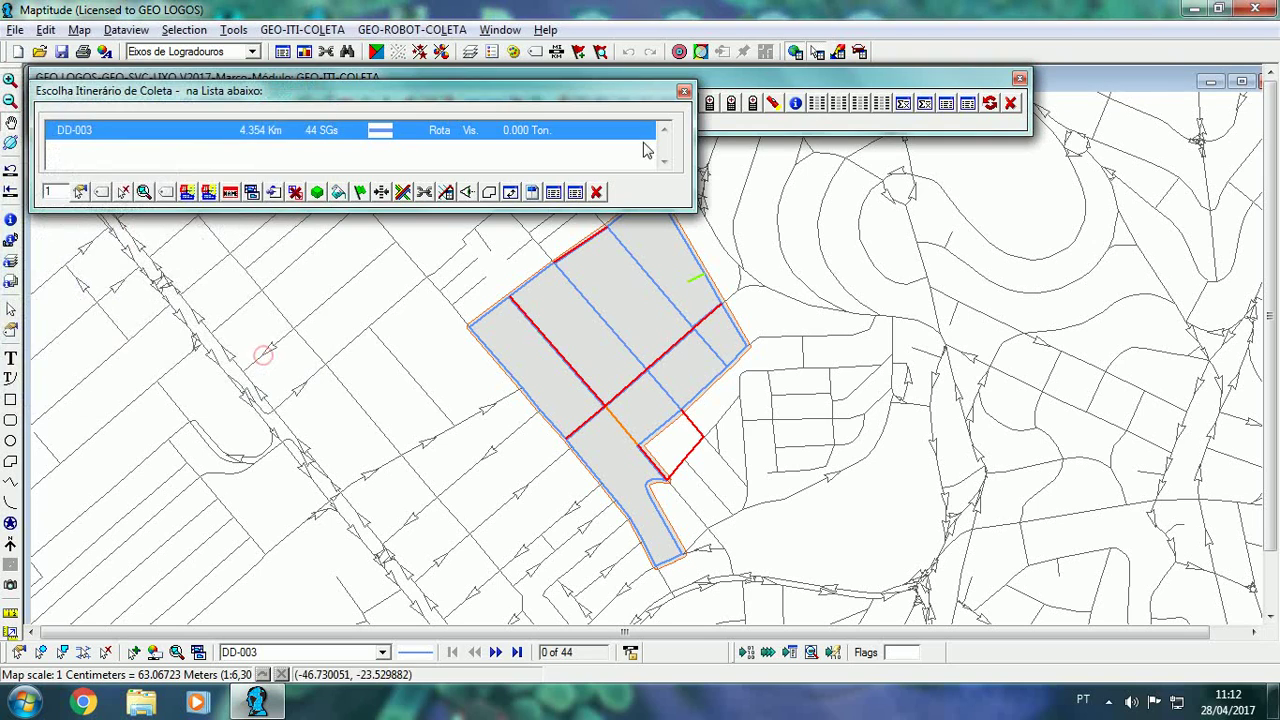
pyautogui.click(816, 106)
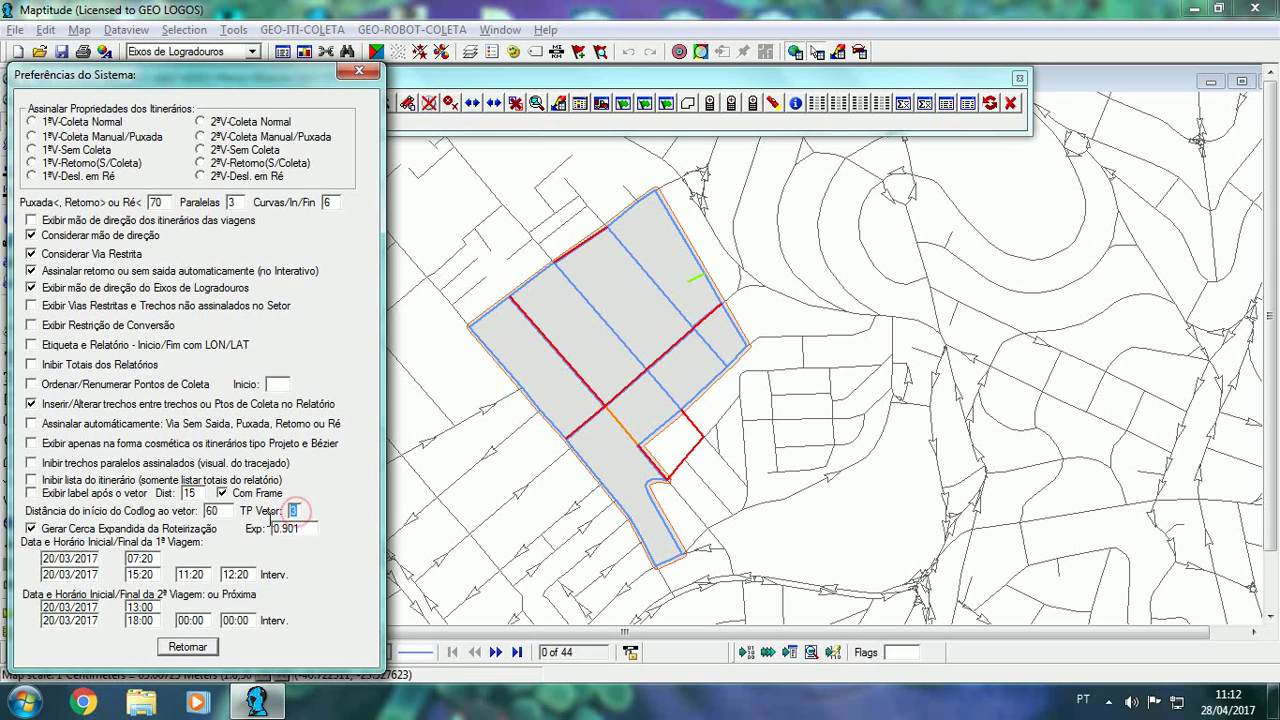
pyautogui.click(199, 650)
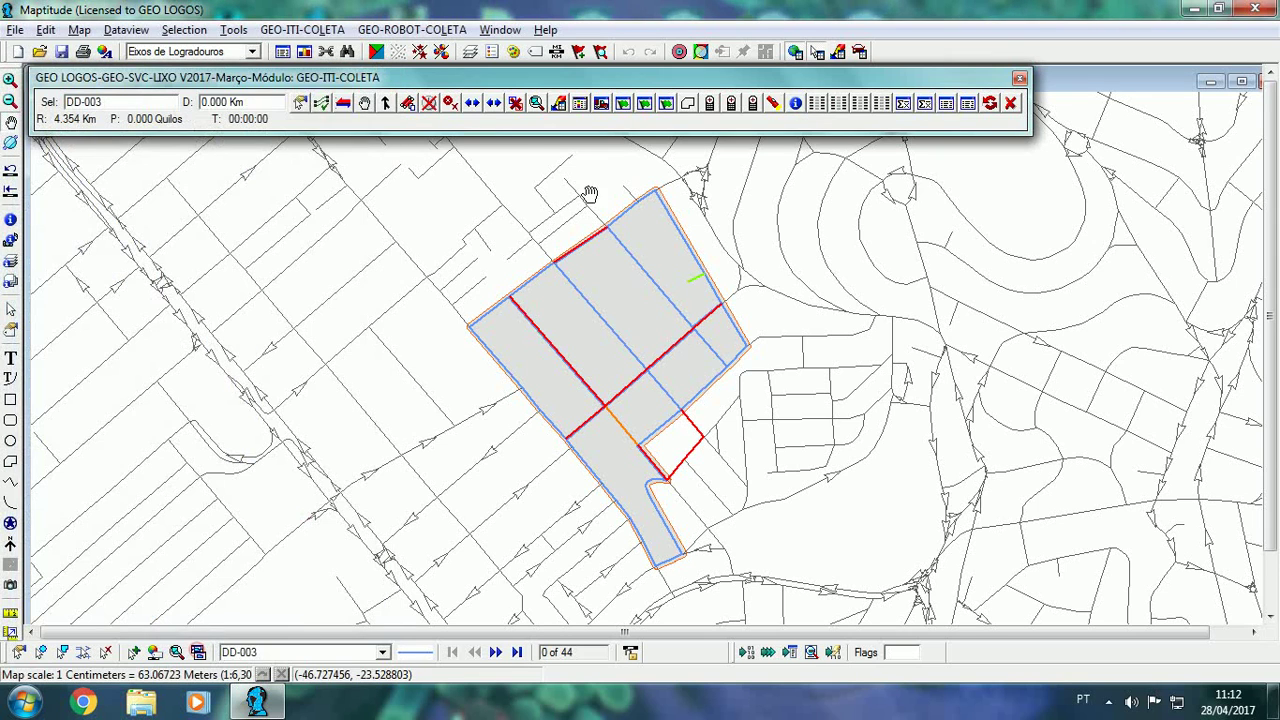
pyautogui.click(580, 103)
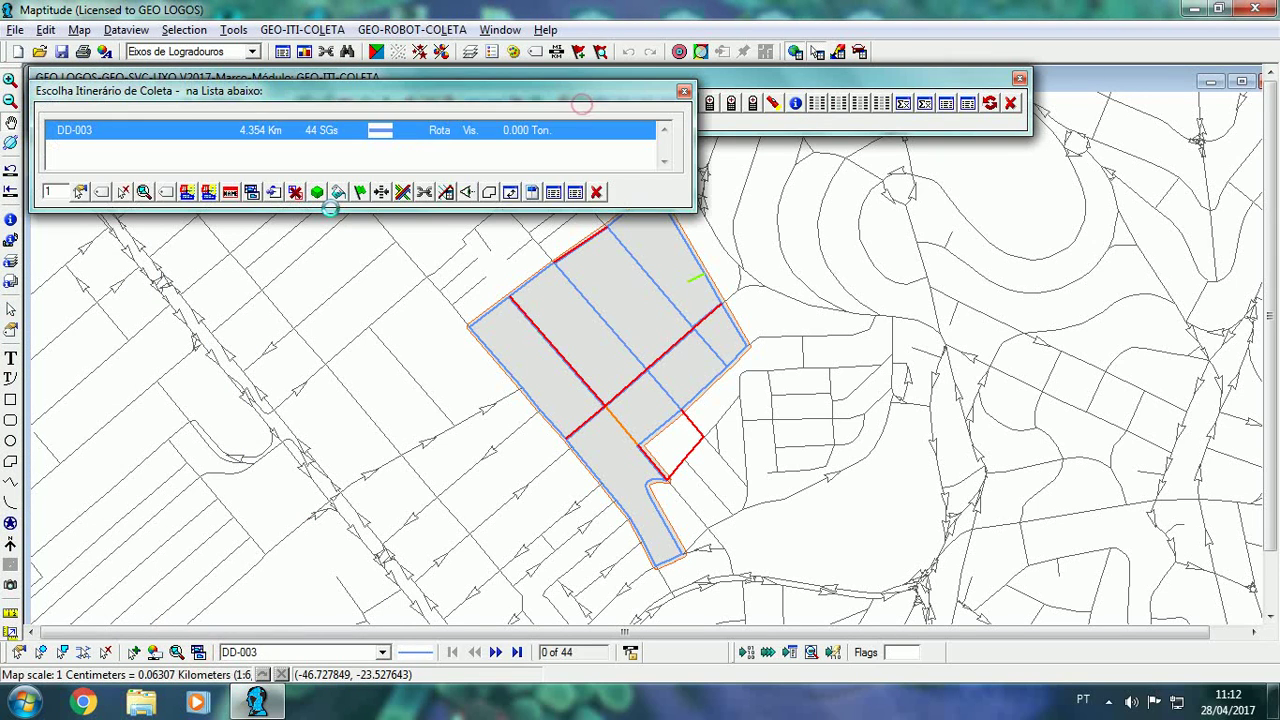
# - Display the DD-003 cosmetic vectors by direction in black at size 7 with vector type 4
pyautogui.click(101, 192)
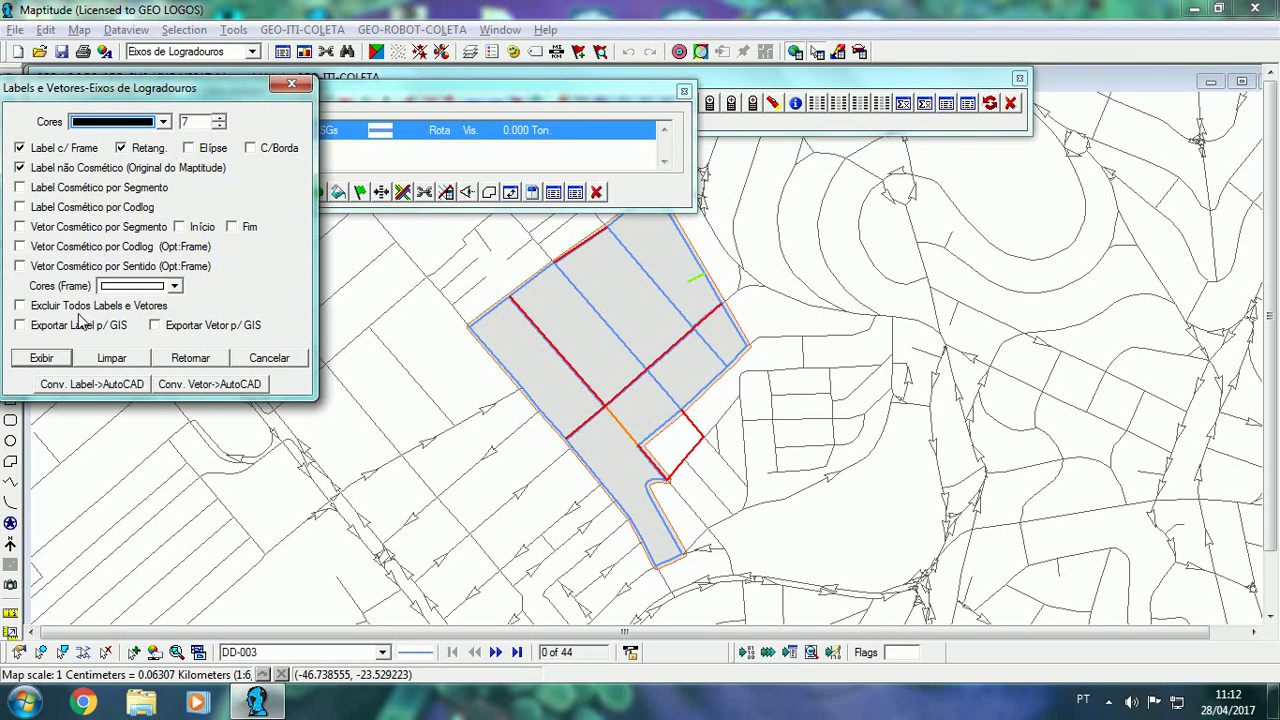
pyautogui.click(33, 267)
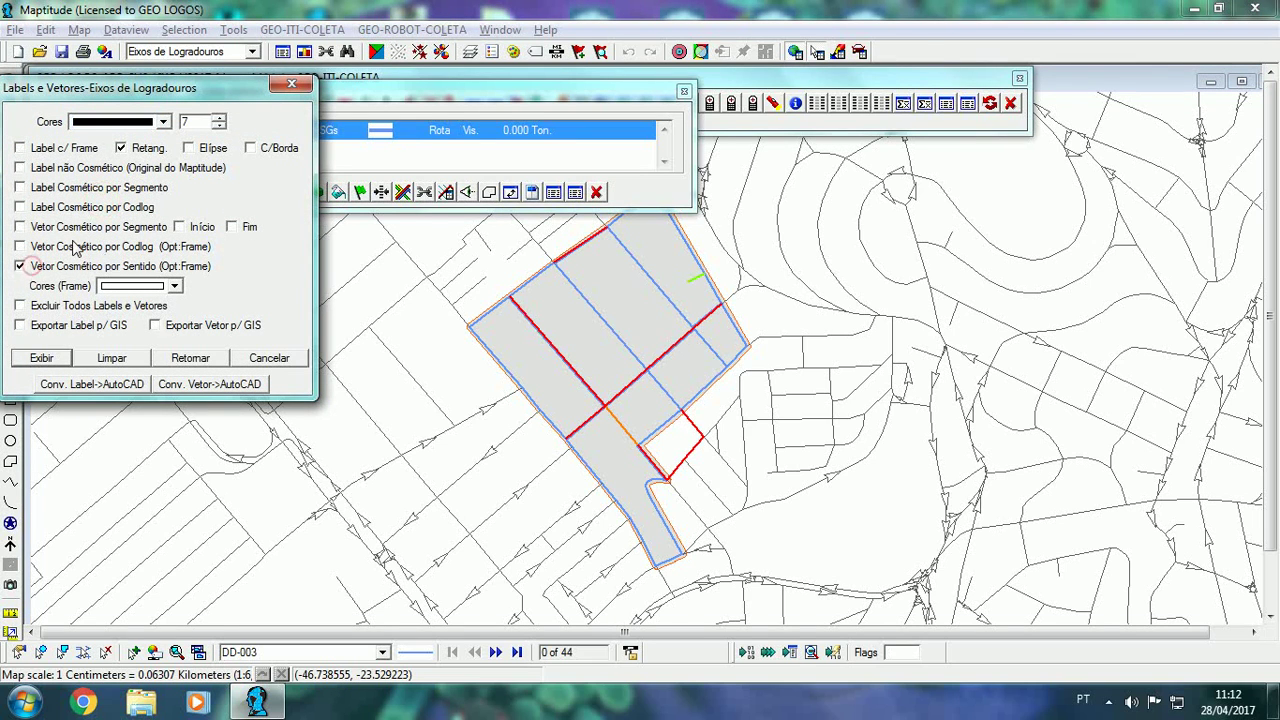
pyautogui.click(45, 358)
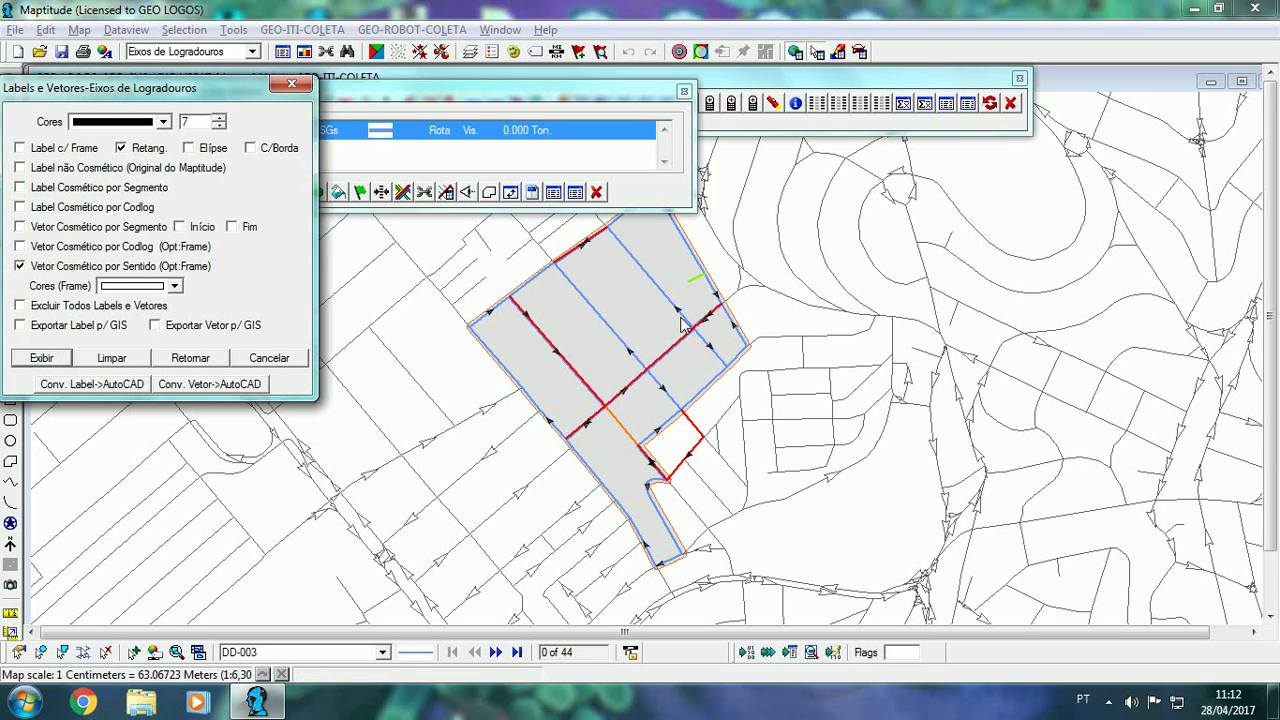
pyautogui.click(190, 360)
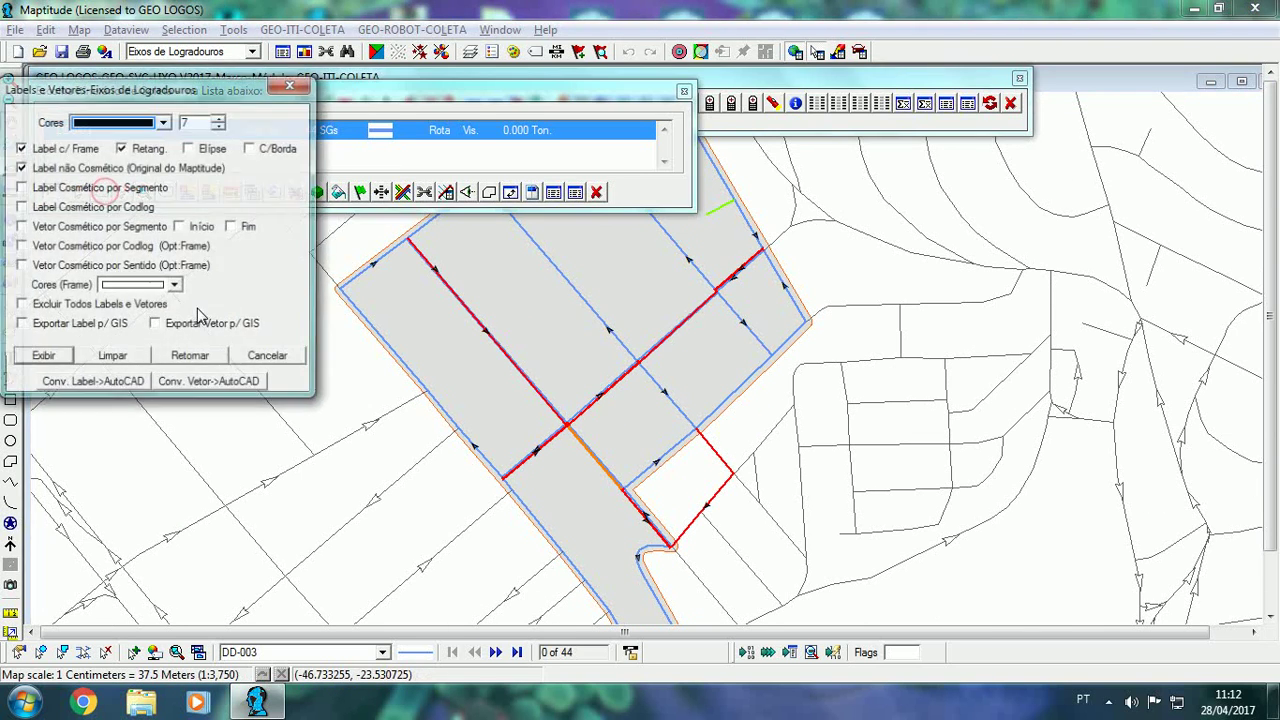
# - Delete all DD-003 labels and vectors and redisplay the cosmetic vectors by direction at size 9
pyautogui.click(30, 306)
pyautogui.click(112, 360)
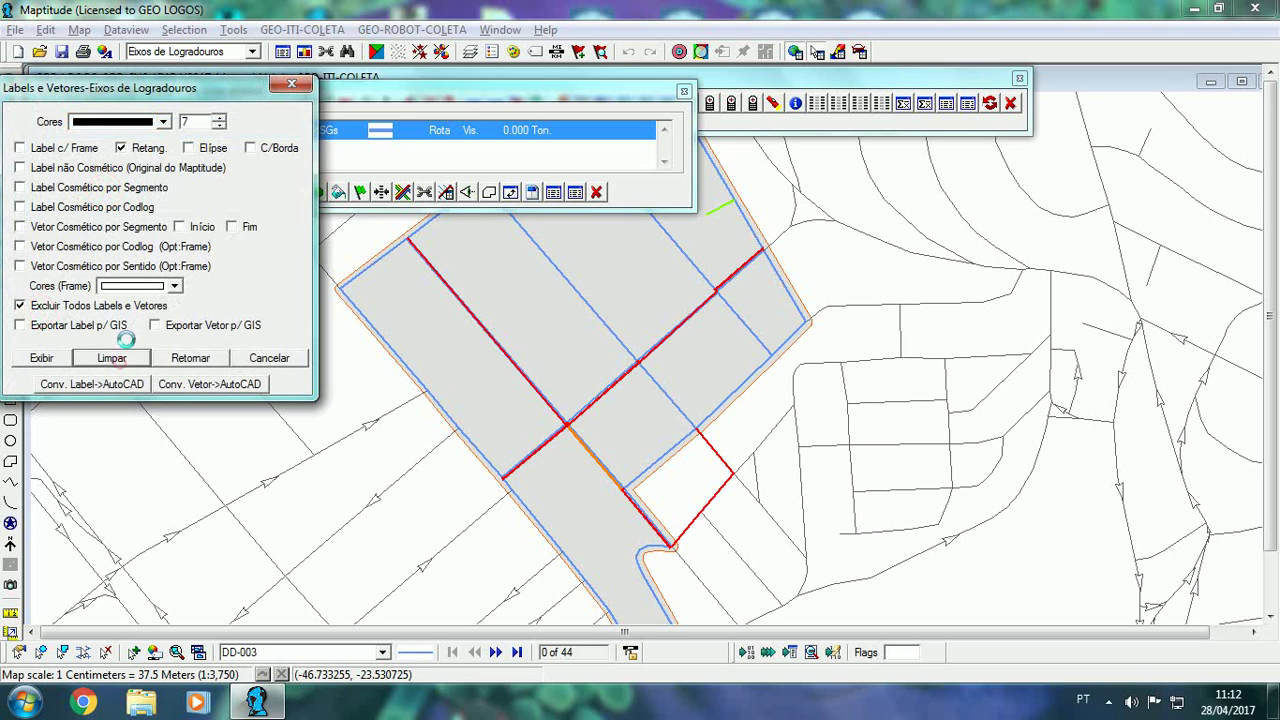
pyautogui.doubleClick(190, 121)
pyautogui.write('9')
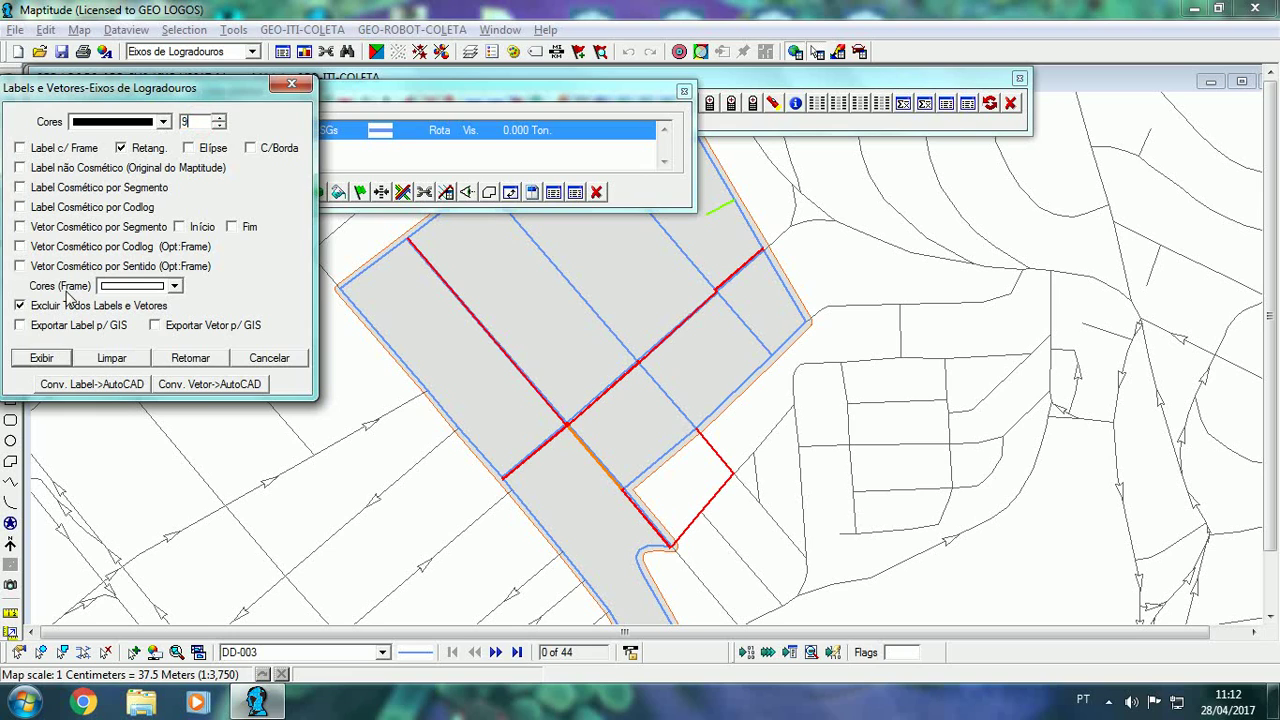
pyautogui.click(20, 266)
pyautogui.click(57, 363)
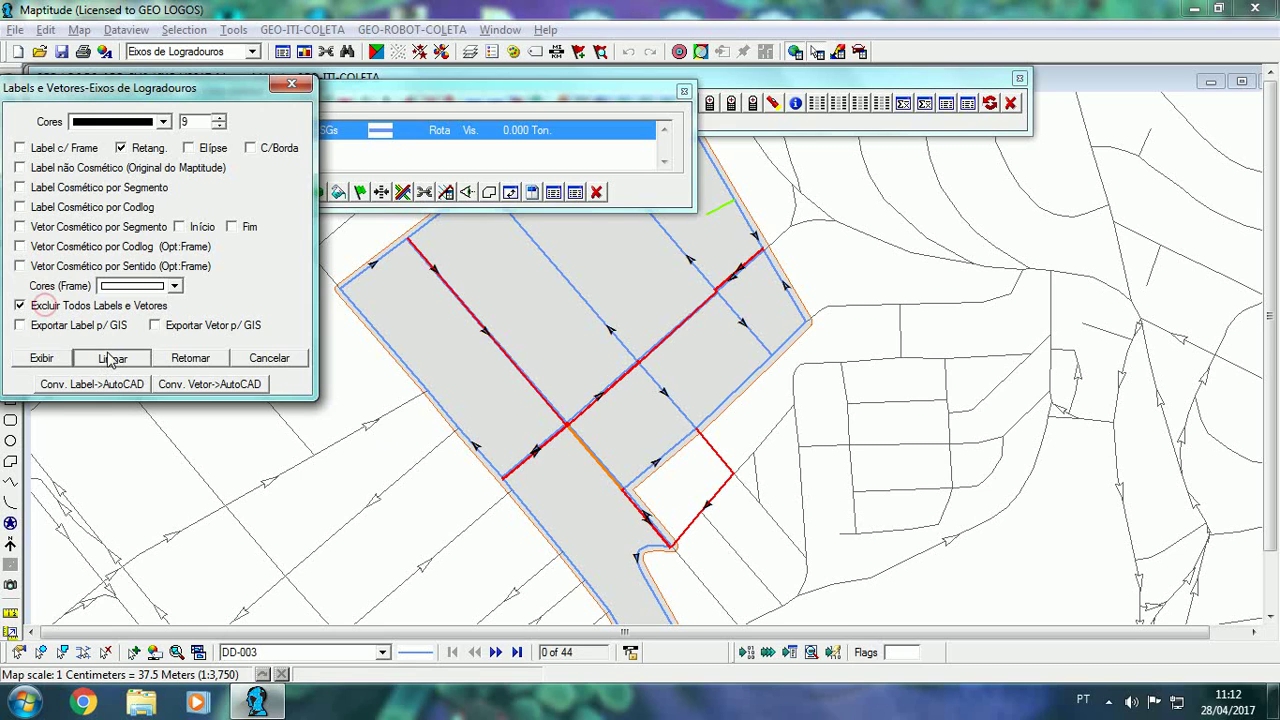
# - Clear the size 9 vectors of DD-003 and set TP Vetor to 5 in the system preferences, returning to the itinerary list
pyautogui.click(111, 358)
pyautogui.click(258, 358)
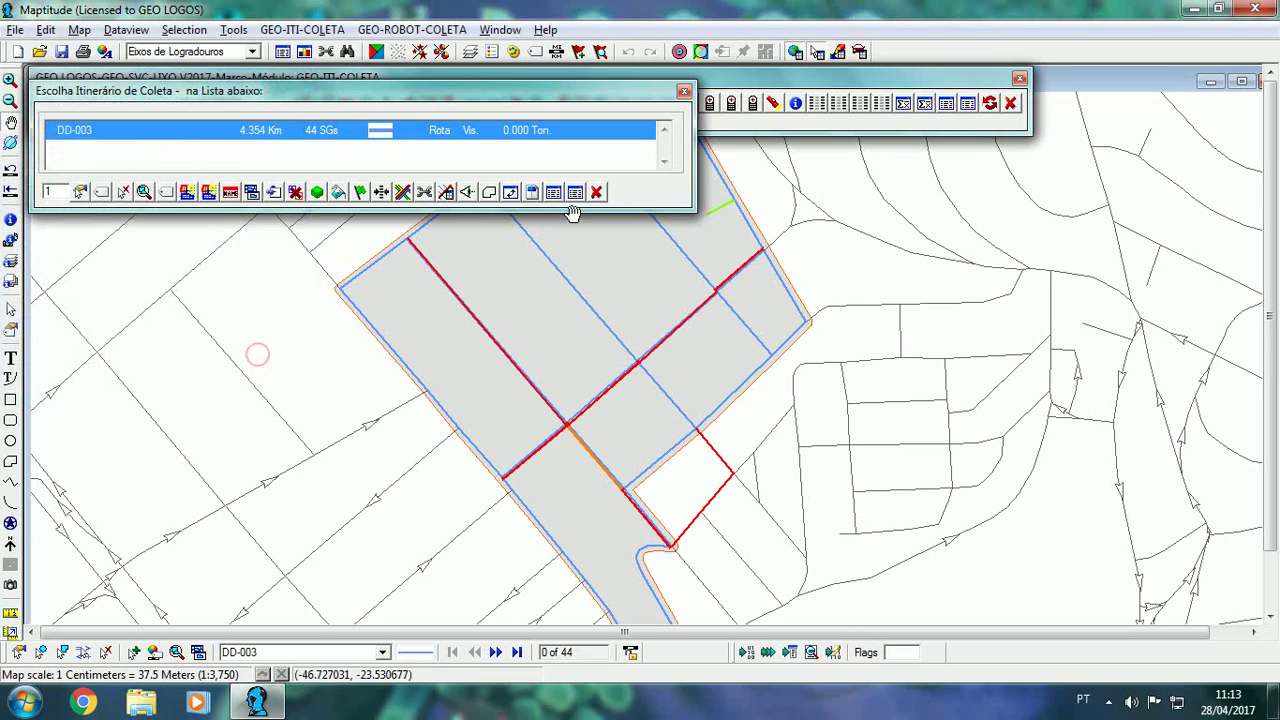
pyautogui.click(816, 104)
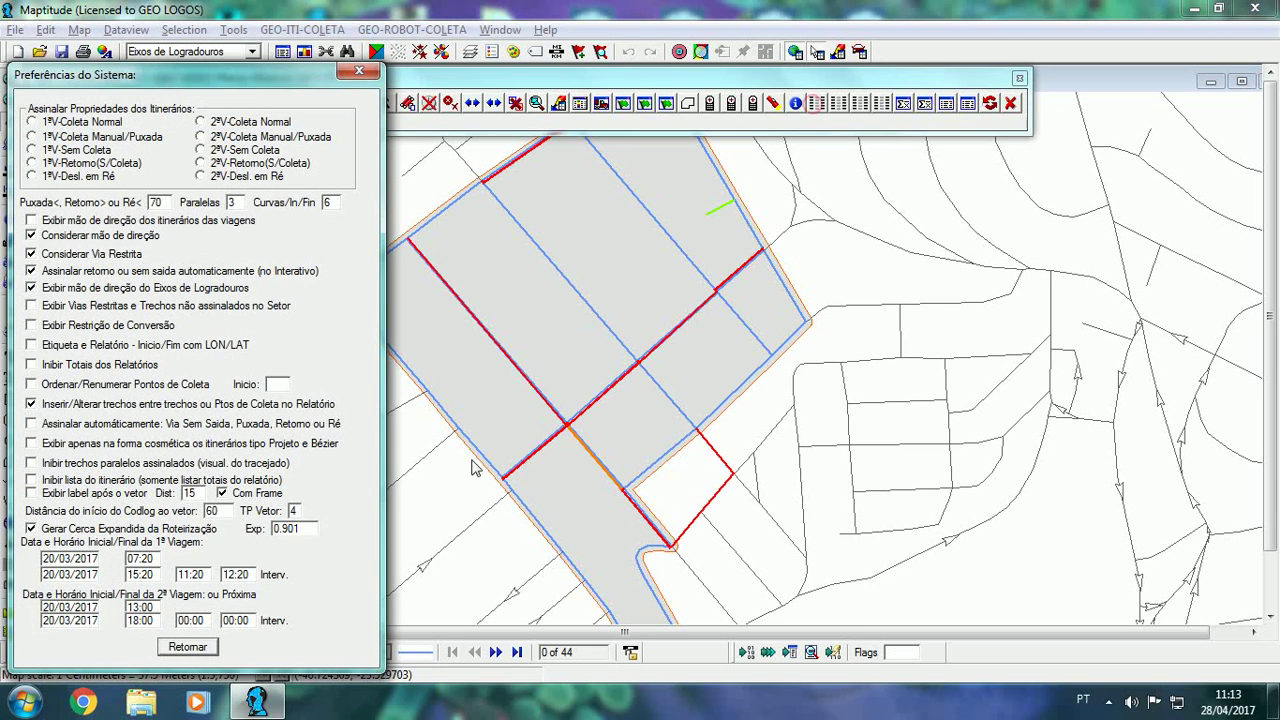
pyautogui.click(296, 510)
pyautogui.click(189, 647)
pyautogui.click(580, 104)
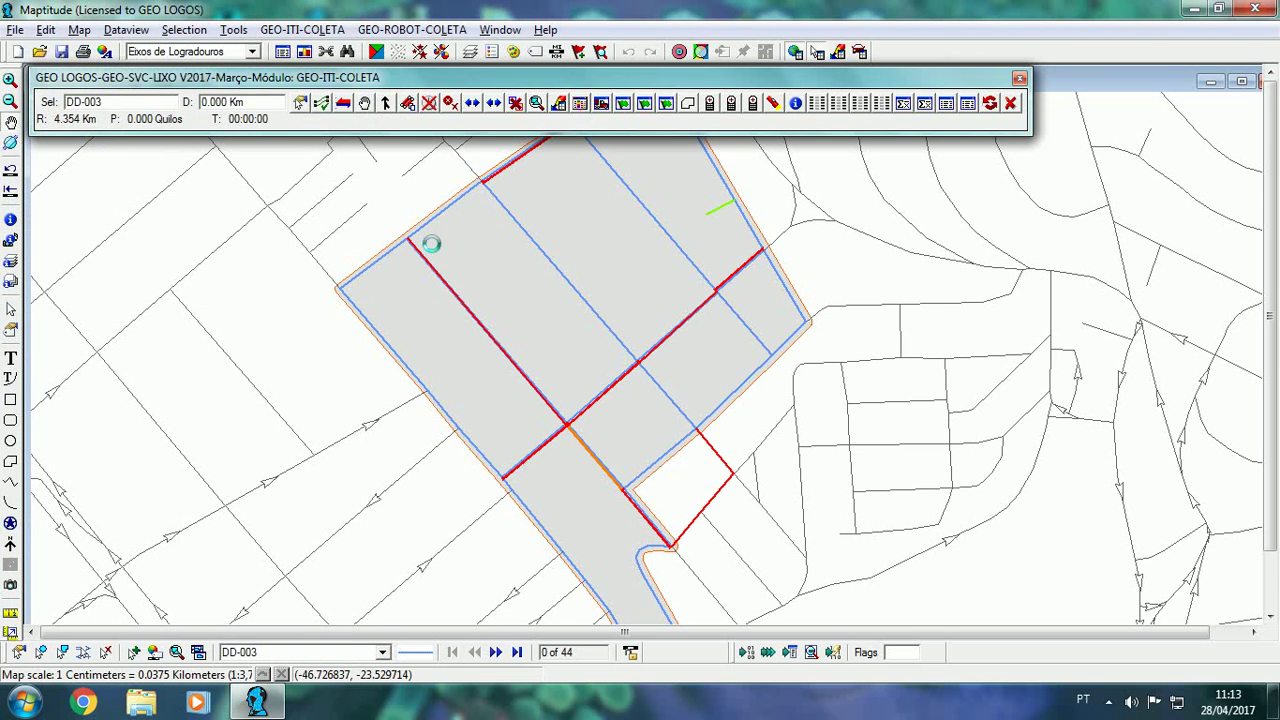
# - Display the DD-003 cosmetic vectors by direction in black at size 9 with vector type 5
pyautogui.click(101, 192)
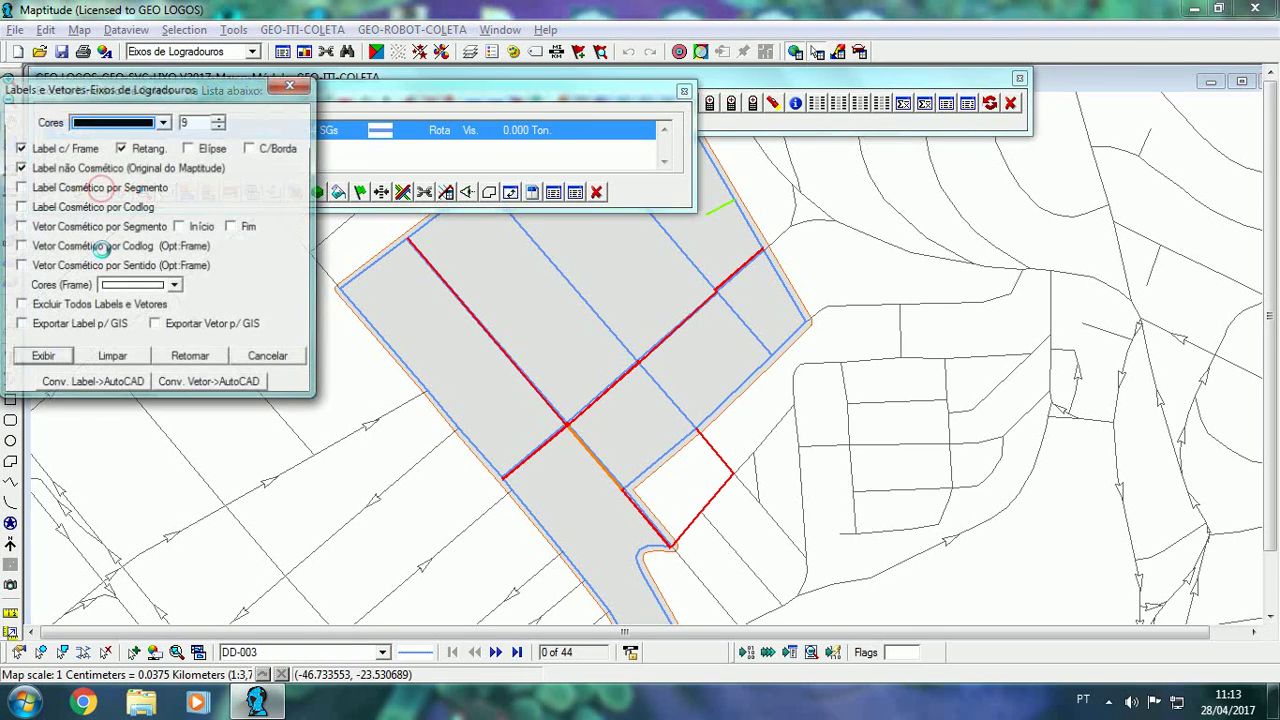
pyautogui.click(20, 266)
pyautogui.click(50, 360)
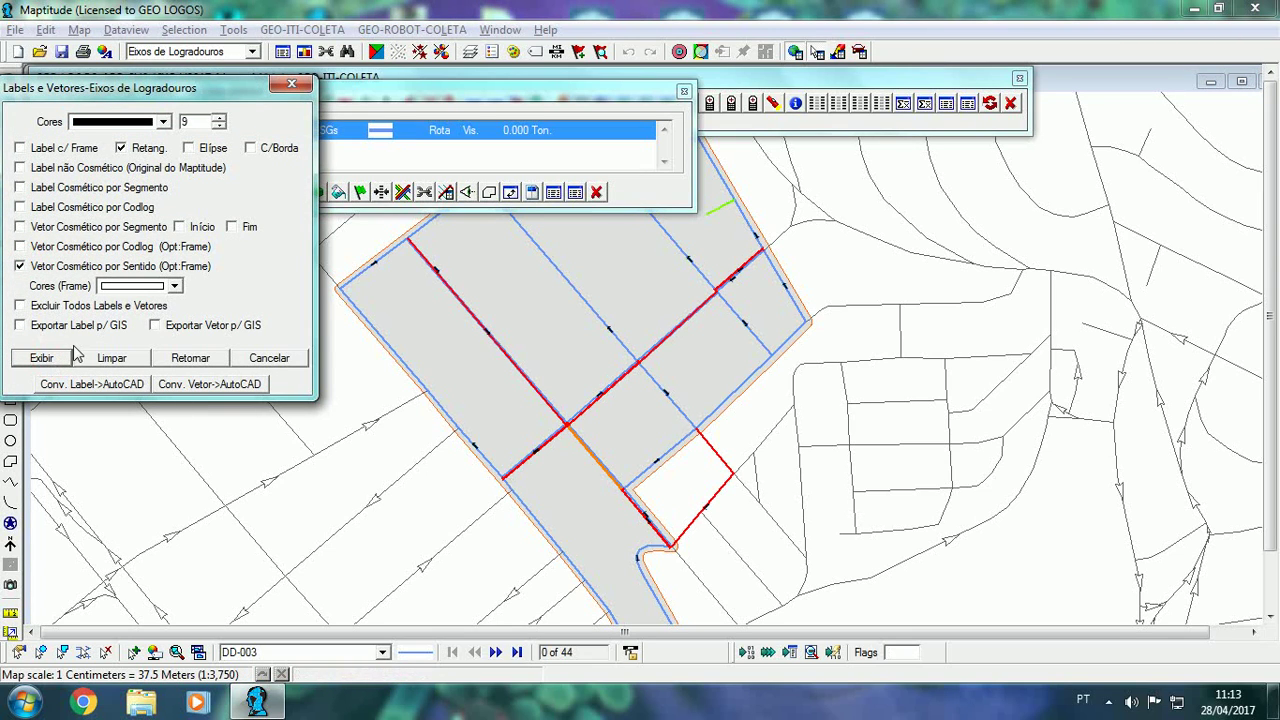
# - Delete all DD-003 labels and vectors and redisplay the cosmetic vectors by direction at size 10
pyautogui.click(46, 308)
pyautogui.click(104, 360)
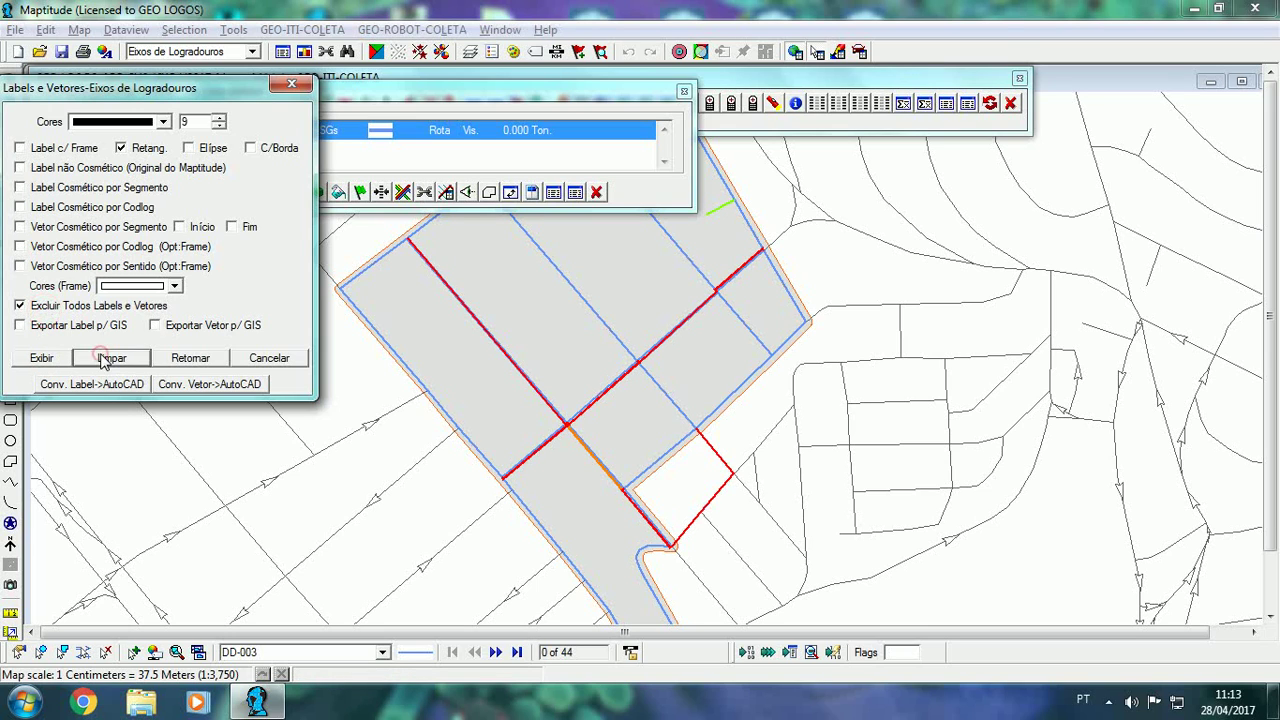
pyautogui.doubleClick(193, 120)
pyautogui.write('10')
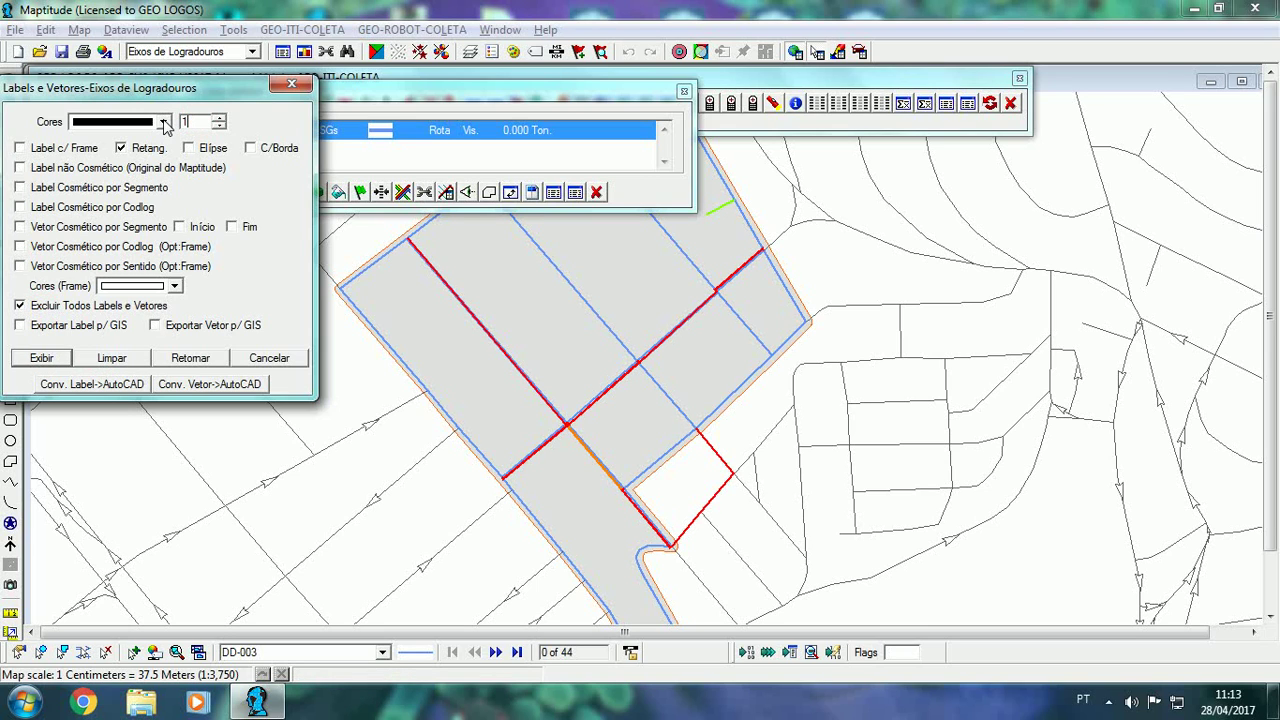
pyautogui.click(21, 266)
pyautogui.click(42, 358)
# - Delete the size 10 vectors of DD-003 and redisplay the cosmetic vectors by direction at size 15
pyautogui.click(52, 305)
pyautogui.click(111, 358)
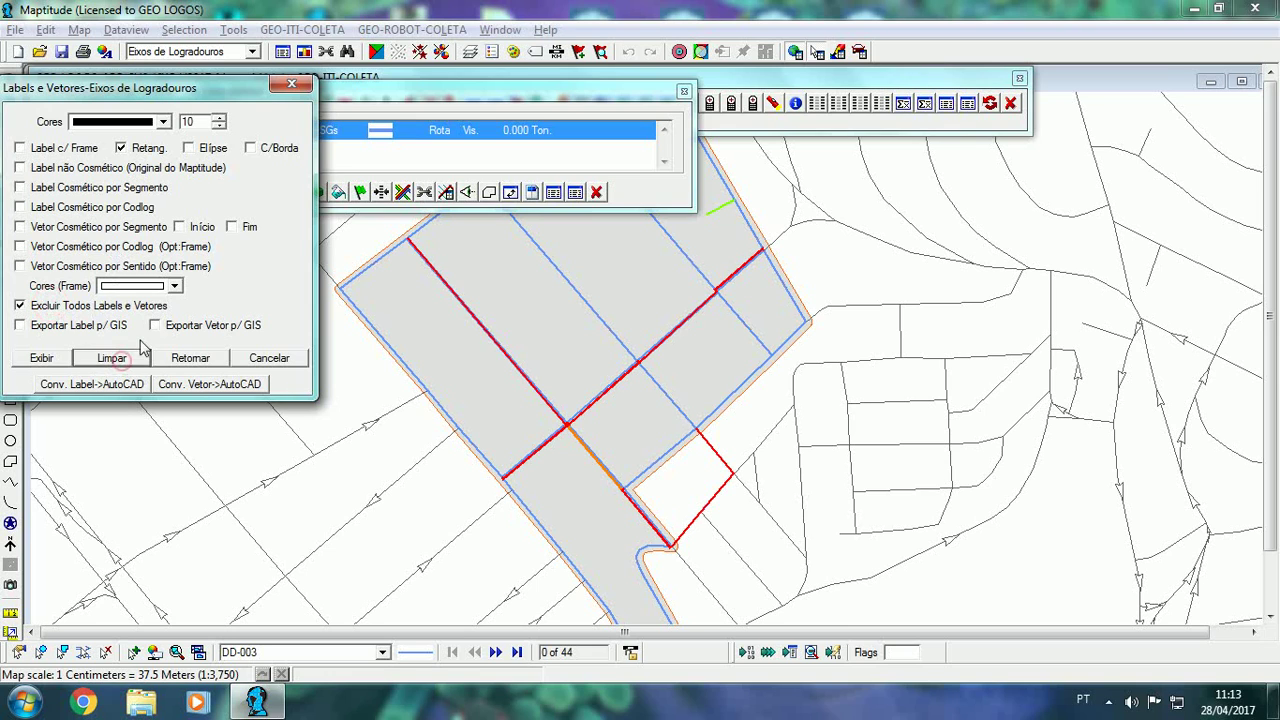
pyautogui.moveTo(210, 122); pyautogui.dragTo(182, 122)
pyautogui.write('1')
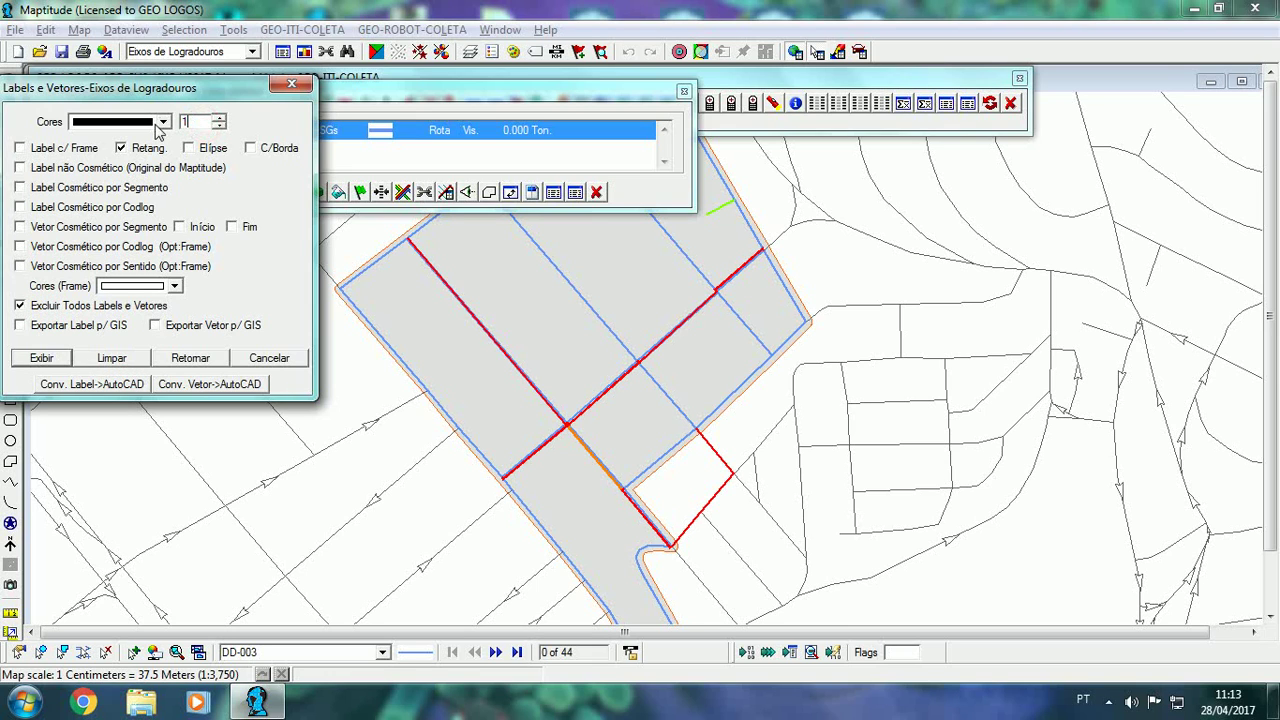
pyautogui.click(21, 267)
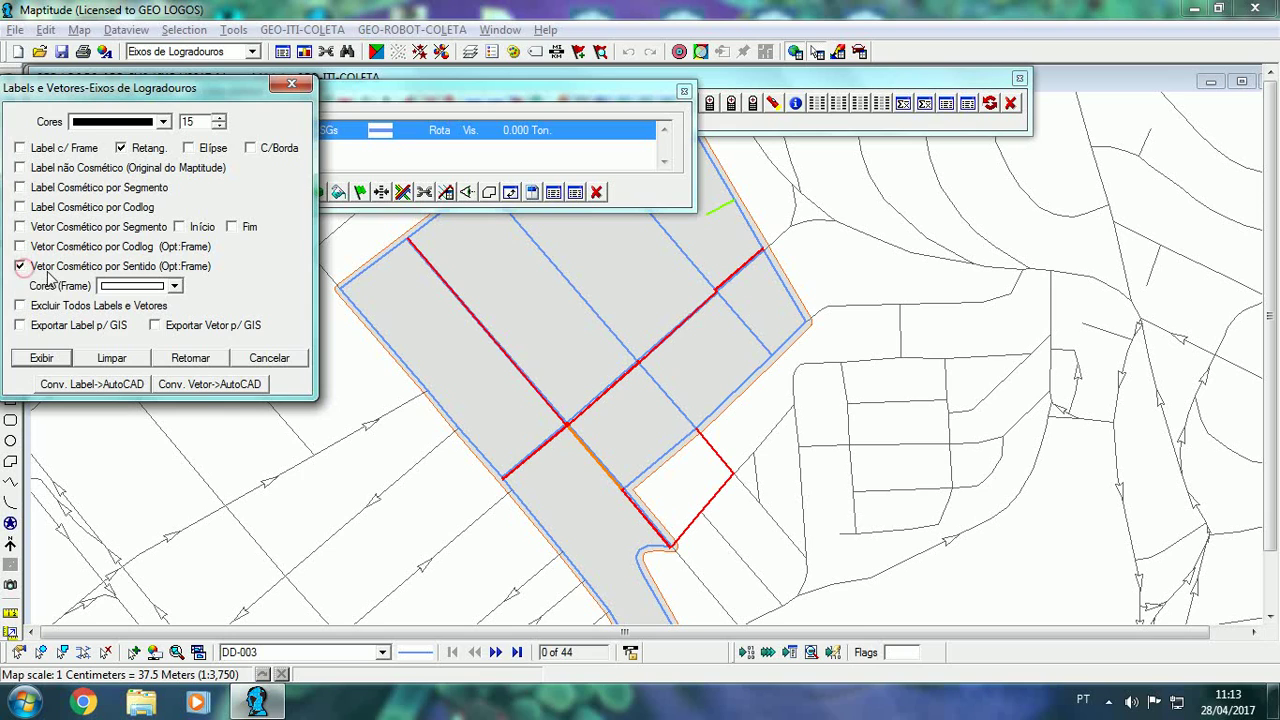
pyautogui.click(42, 360)
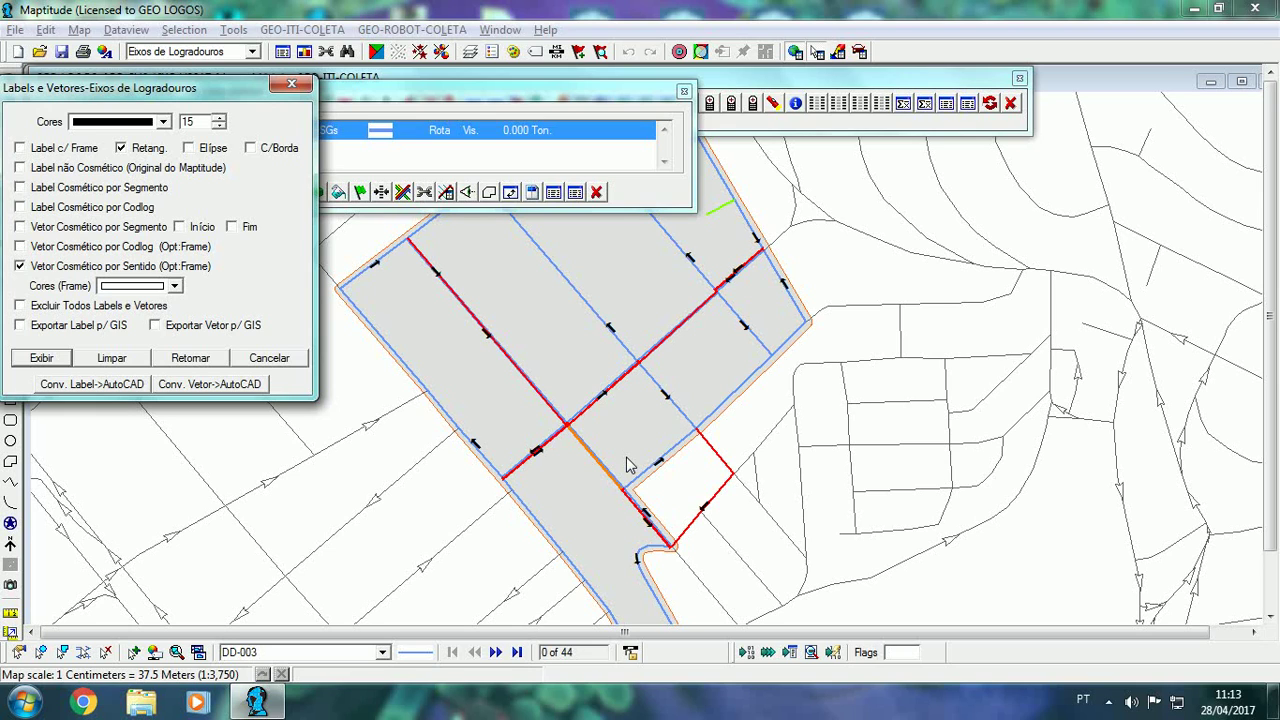
# - Delete all DD-003 labels and vectors and set TP Vetor to 1 in the system preferences
pyautogui.click(55, 305)
pyautogui.click(112, 360)
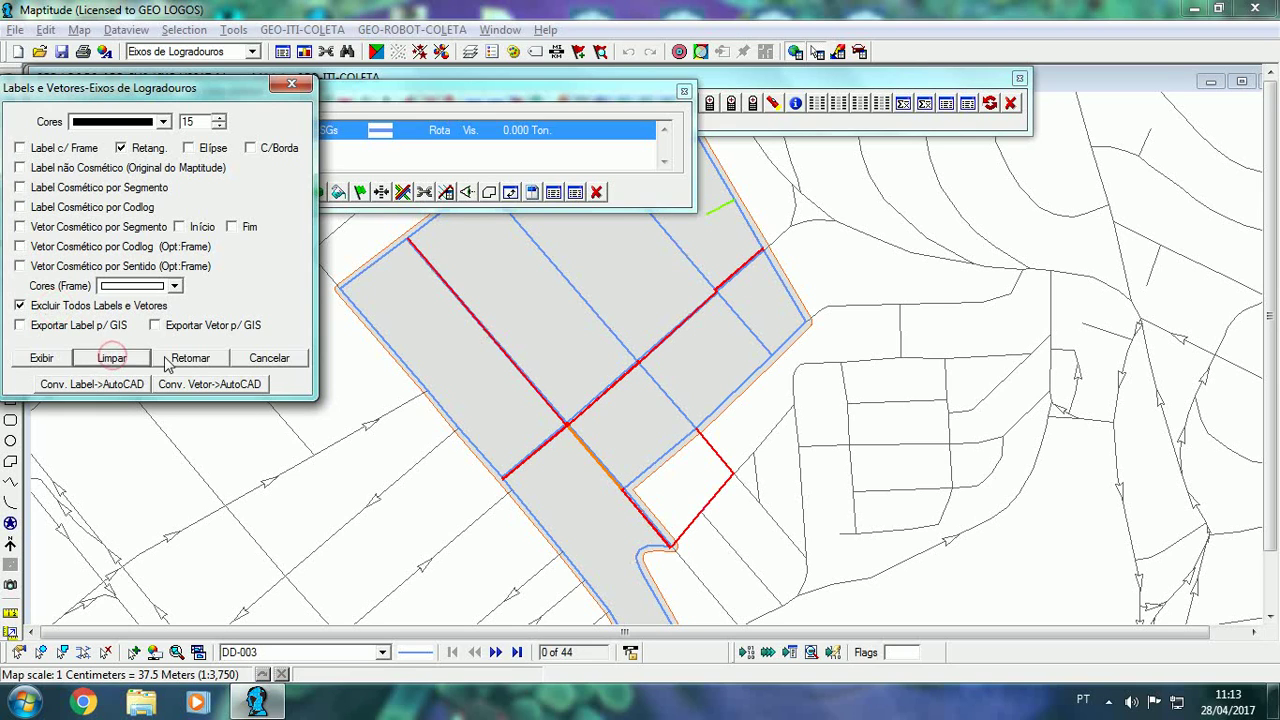
pyautogui.click(272, 357)
pyautogui.click(812, 106)
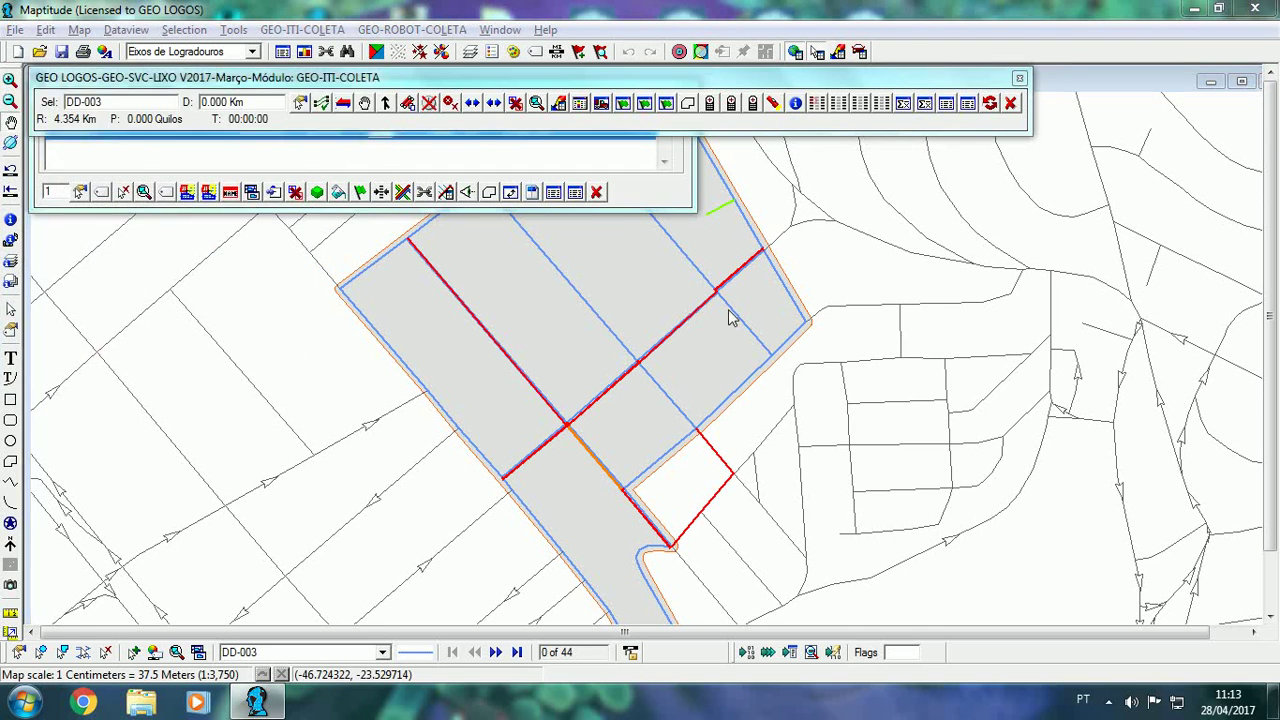
pyautogui.doubleClick(296, 511)
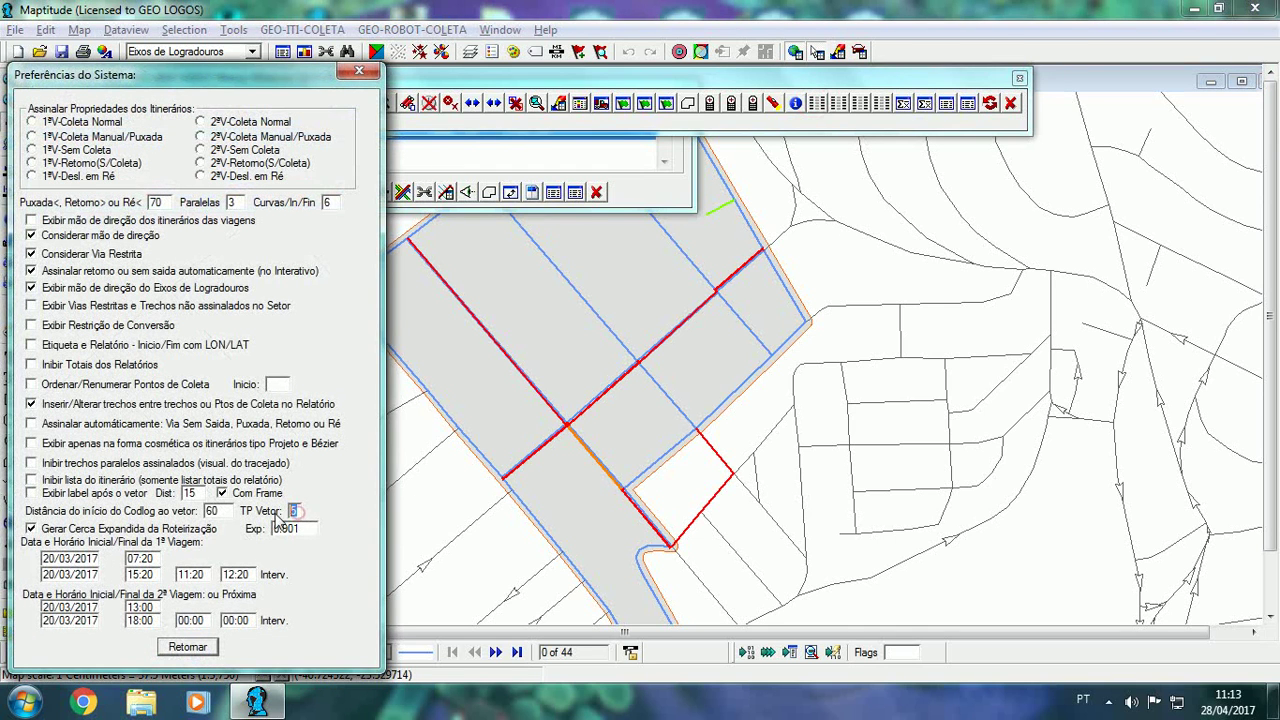
pyautogui.write('1')
pyautogui.click(198, 647)
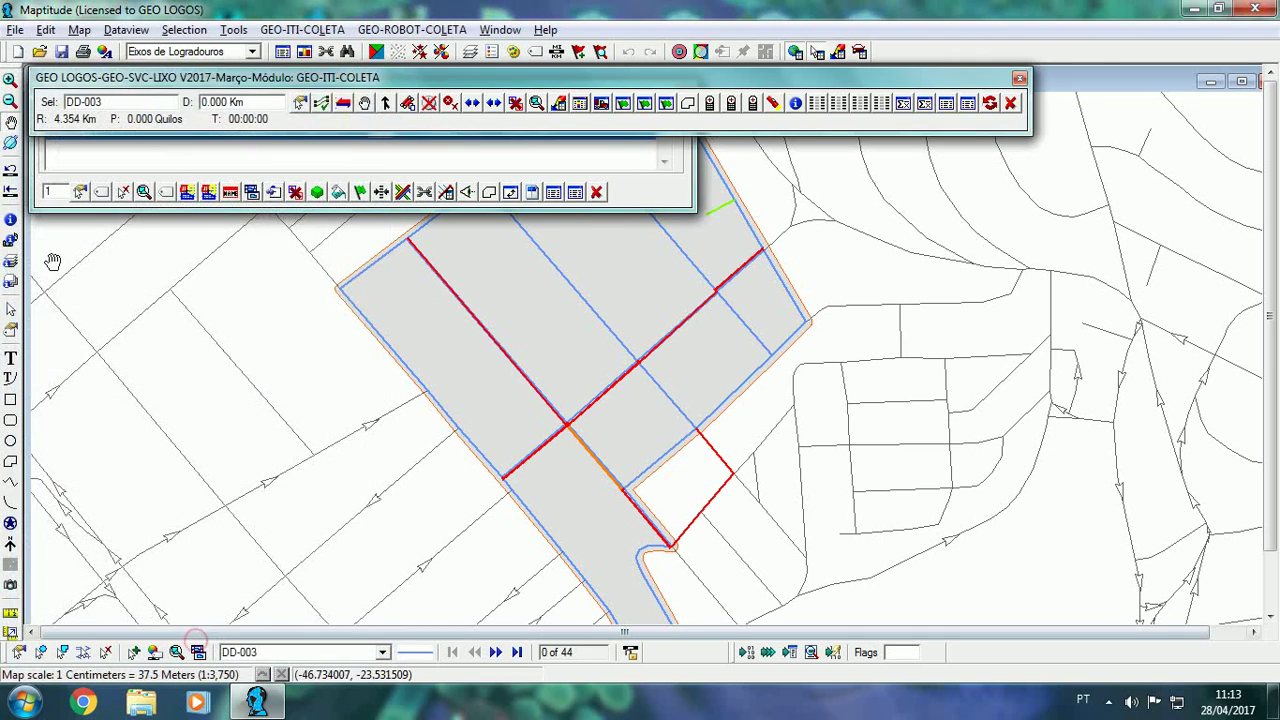
# - Display the DD-003 cosmetic vectors by direction in black at size 7 with vector type 1
pyautogui.click(100, 190)
pyautogui.doubleClick(190, 121)
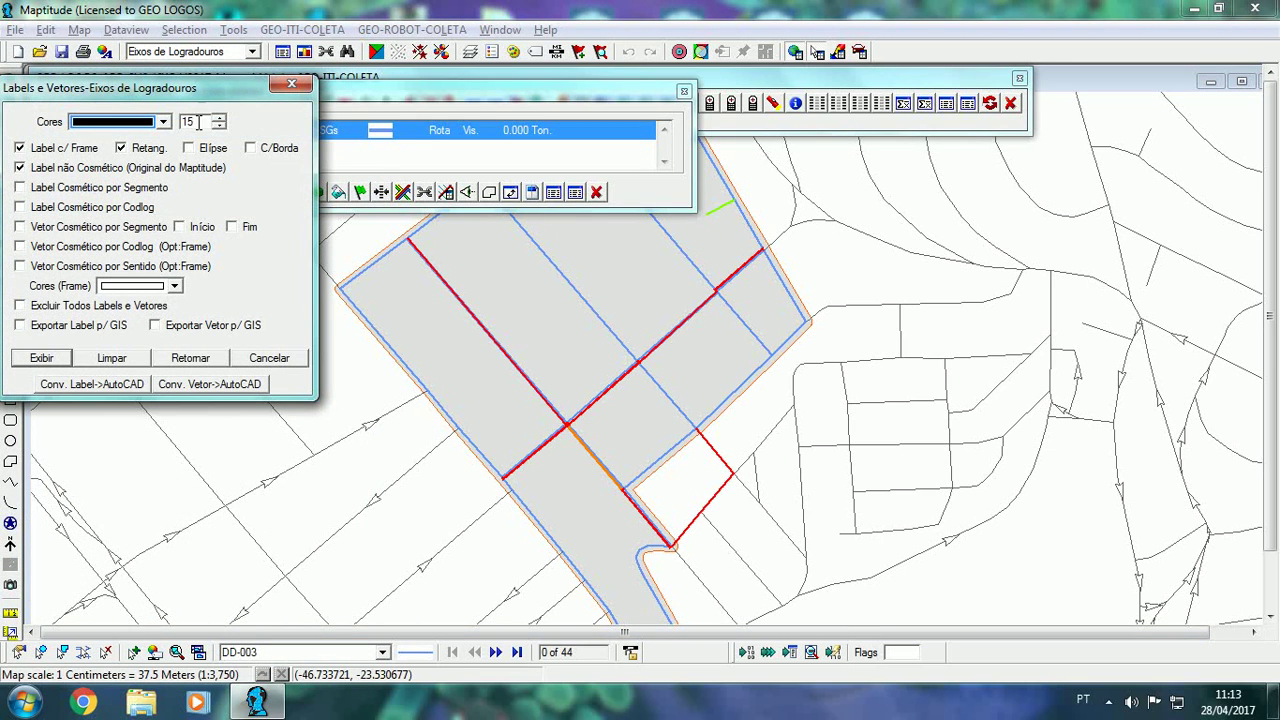
pyautogui.write('7')
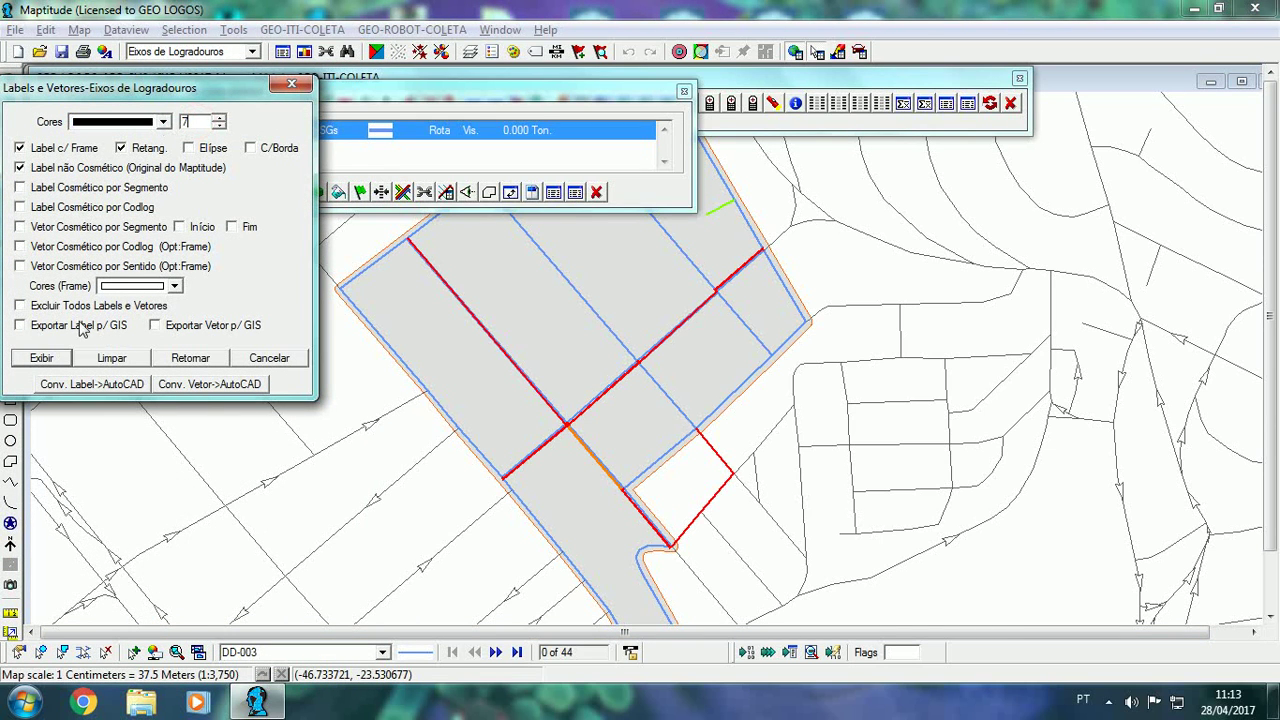
pyautogui.click(29, 268)
pyautogui.click(45, 359)
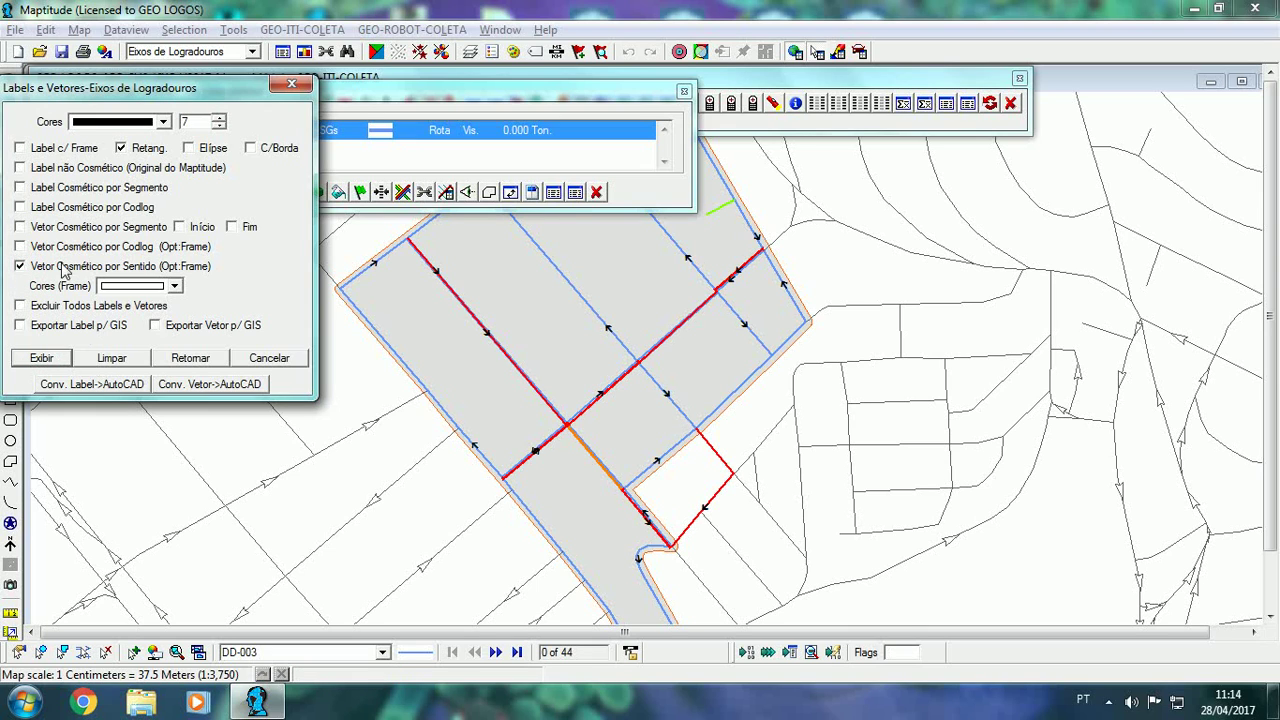
# - Display the DD-003 cosmetic labels by segment in light yellow at size 7 with bordered rectangular frames
pyautogui.click(19, 188)
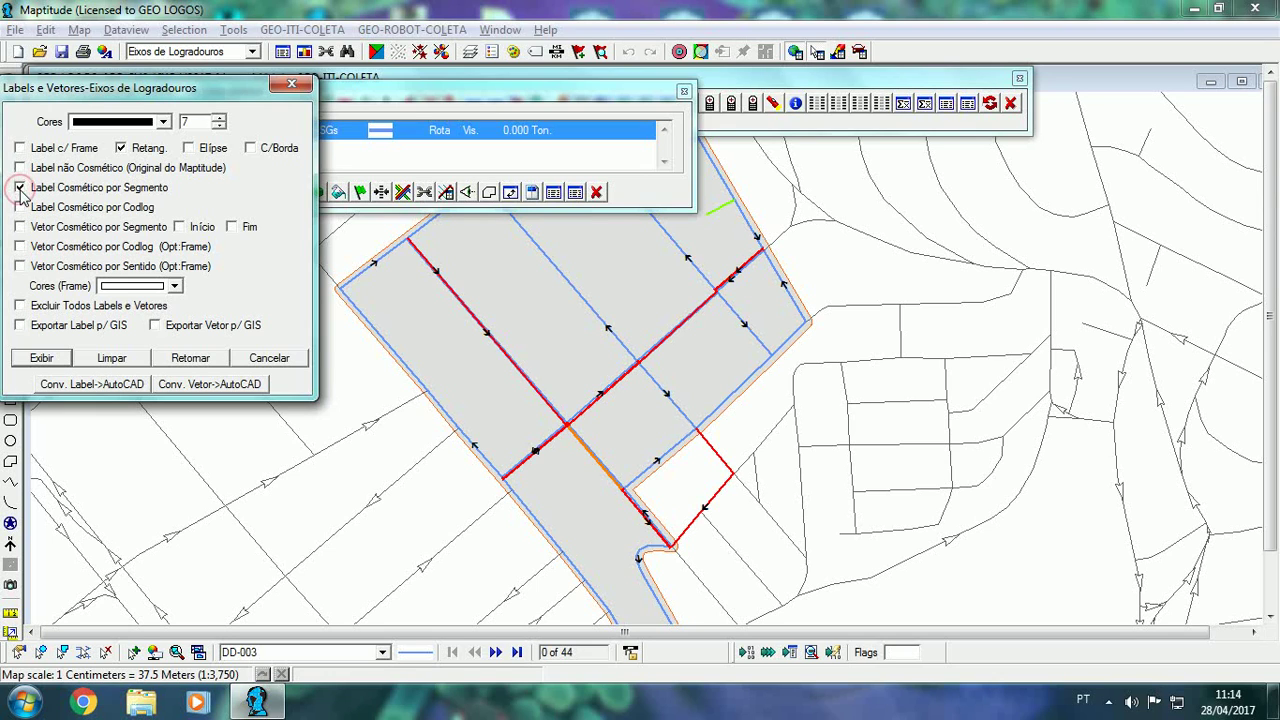
pyautogui.click(163, 121)
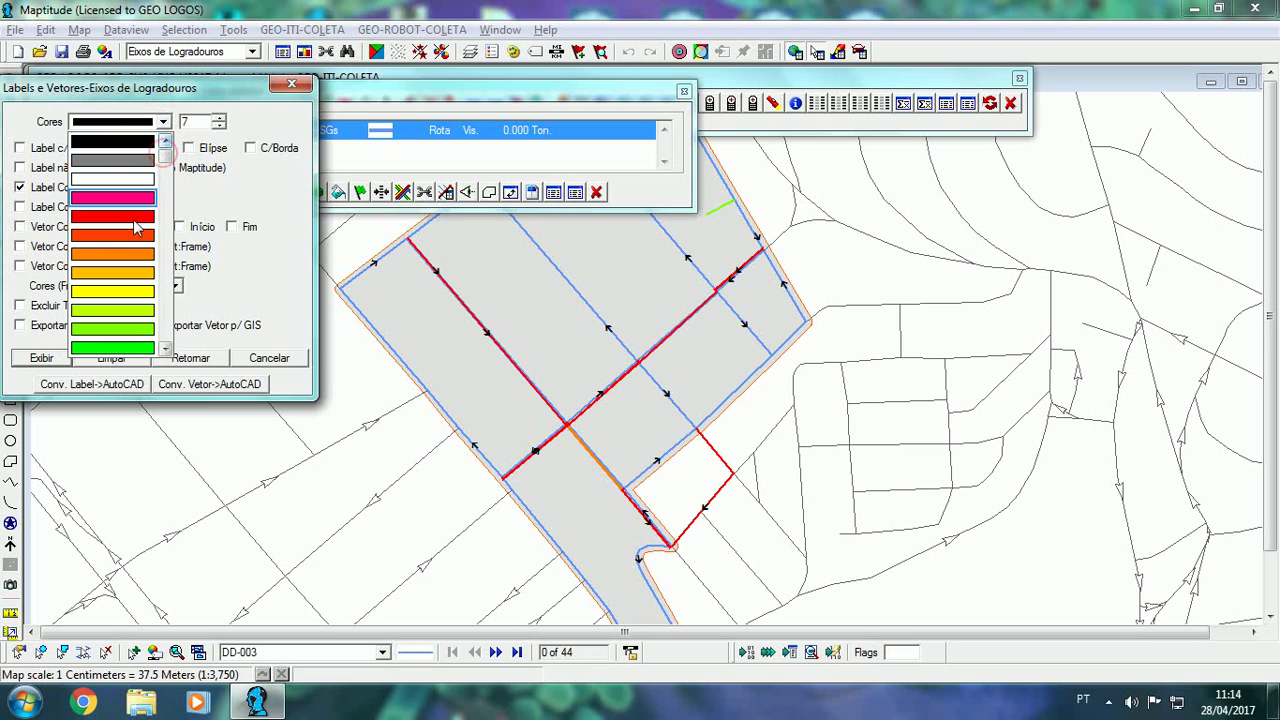
pyautogui.click(166, 348)
pyautogui.click(166, 348)
pyautogui.click(166, 348)
pyautogui.click(166, 348)
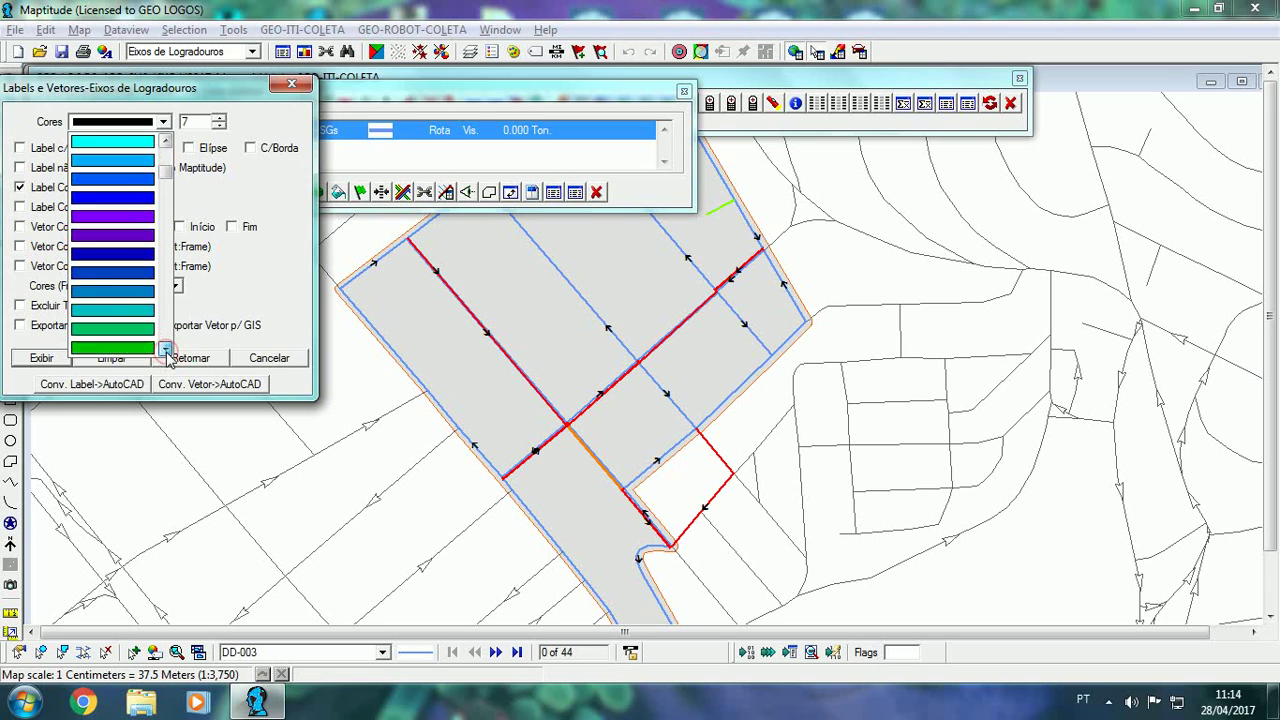
pyautogui.click(166, 348)
pyautogui.click(166, 348)
pyautogui.click(166, 348)
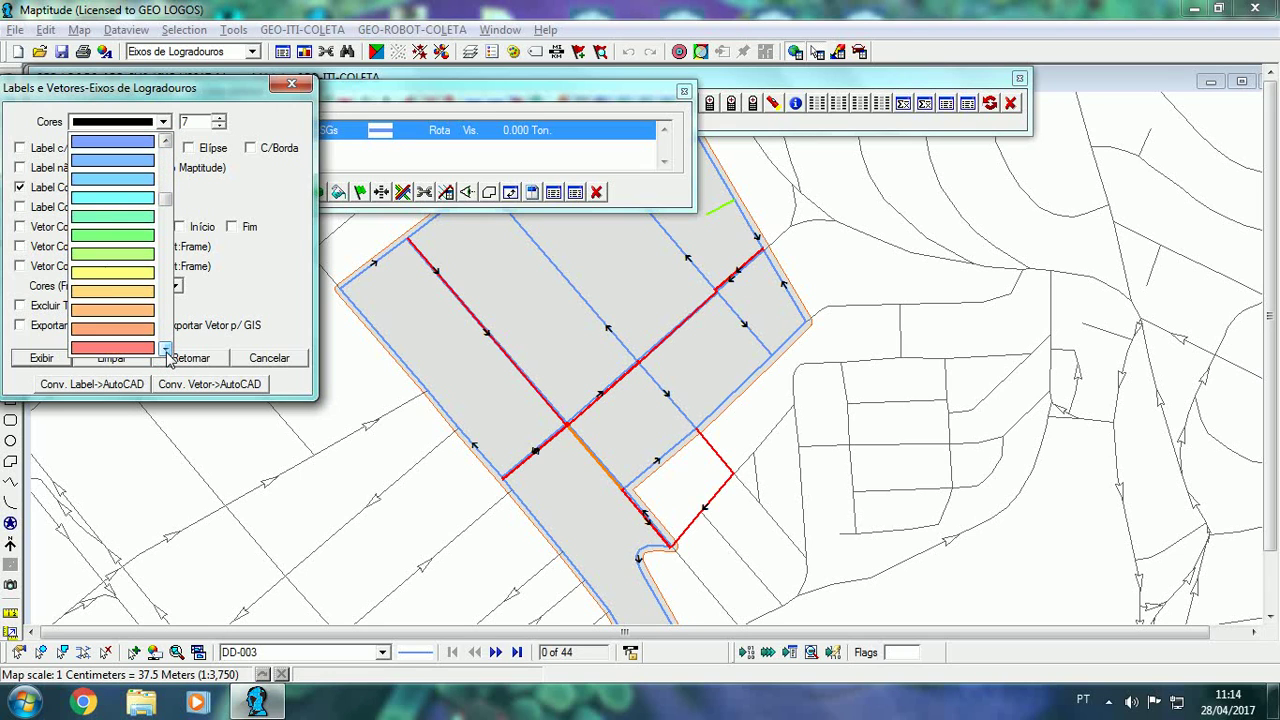
pyautogui.click(137, 280)
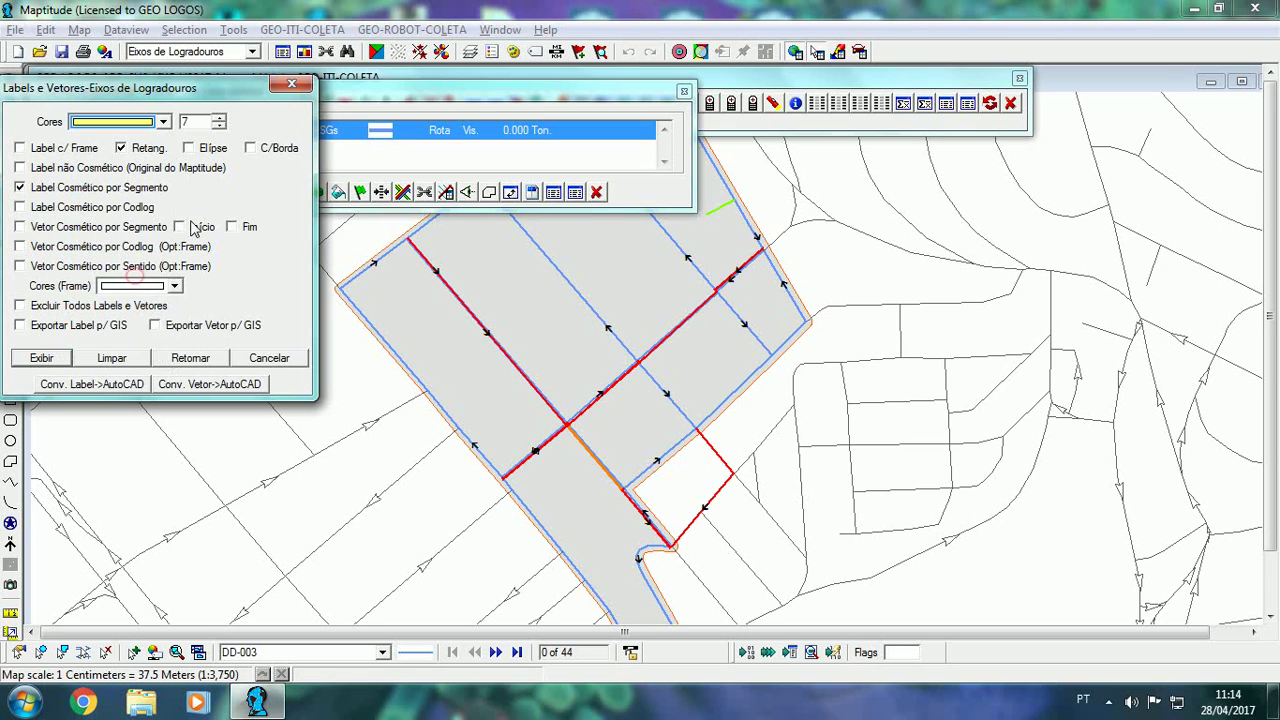
pyautogui.click(250, 147)
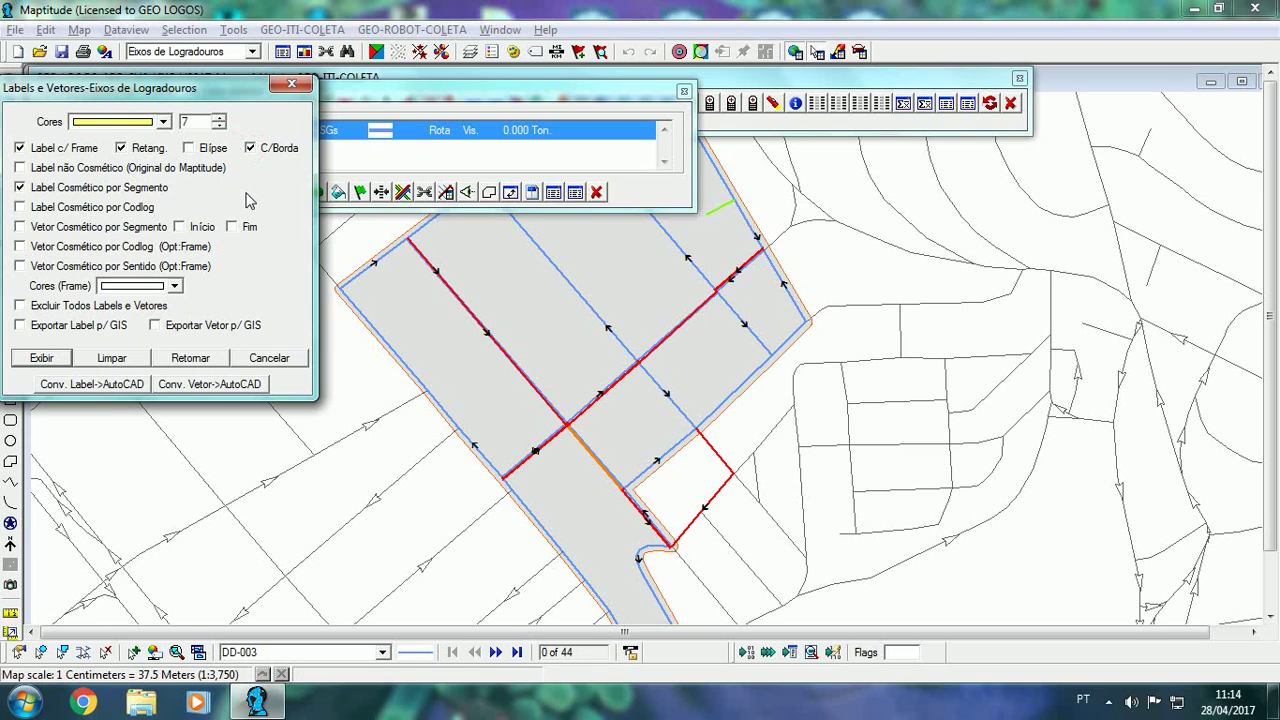
pyautogui.click(41, 360)
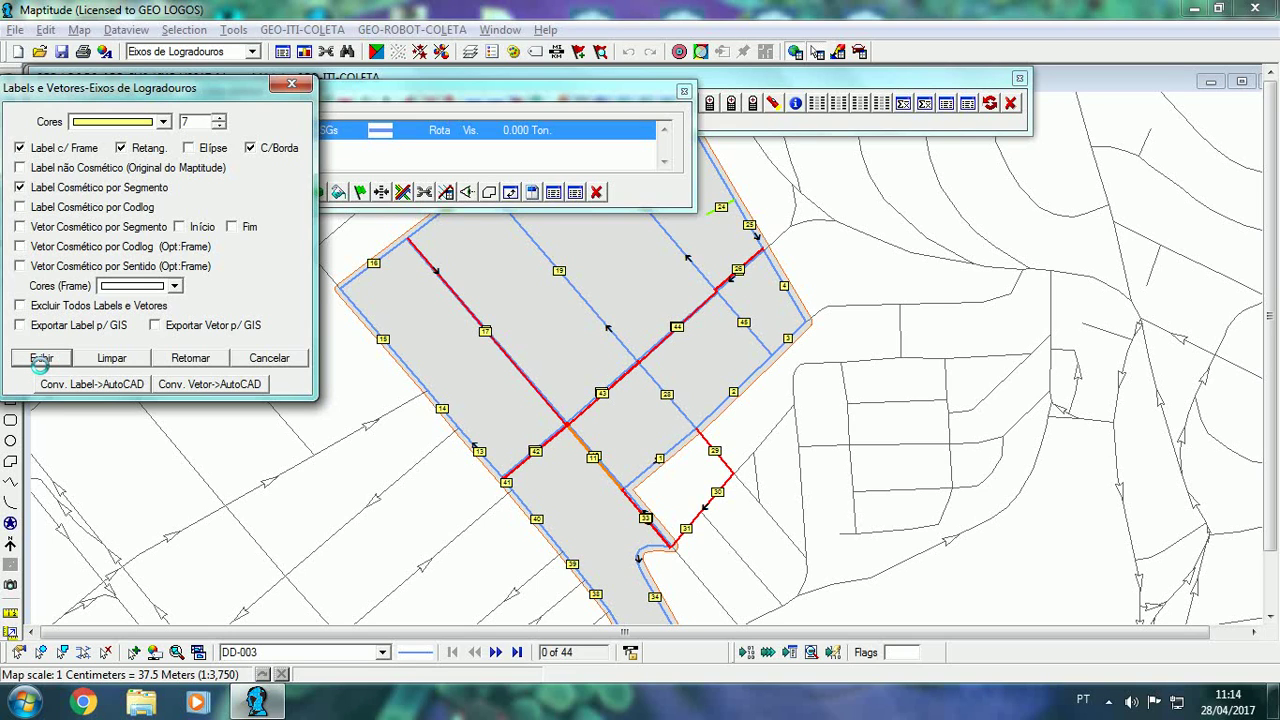
# - Delete all labels and vectors of route DD-003
pyautogui.click(188, 357)
pyautogui.scroll(-1, 433, 343)
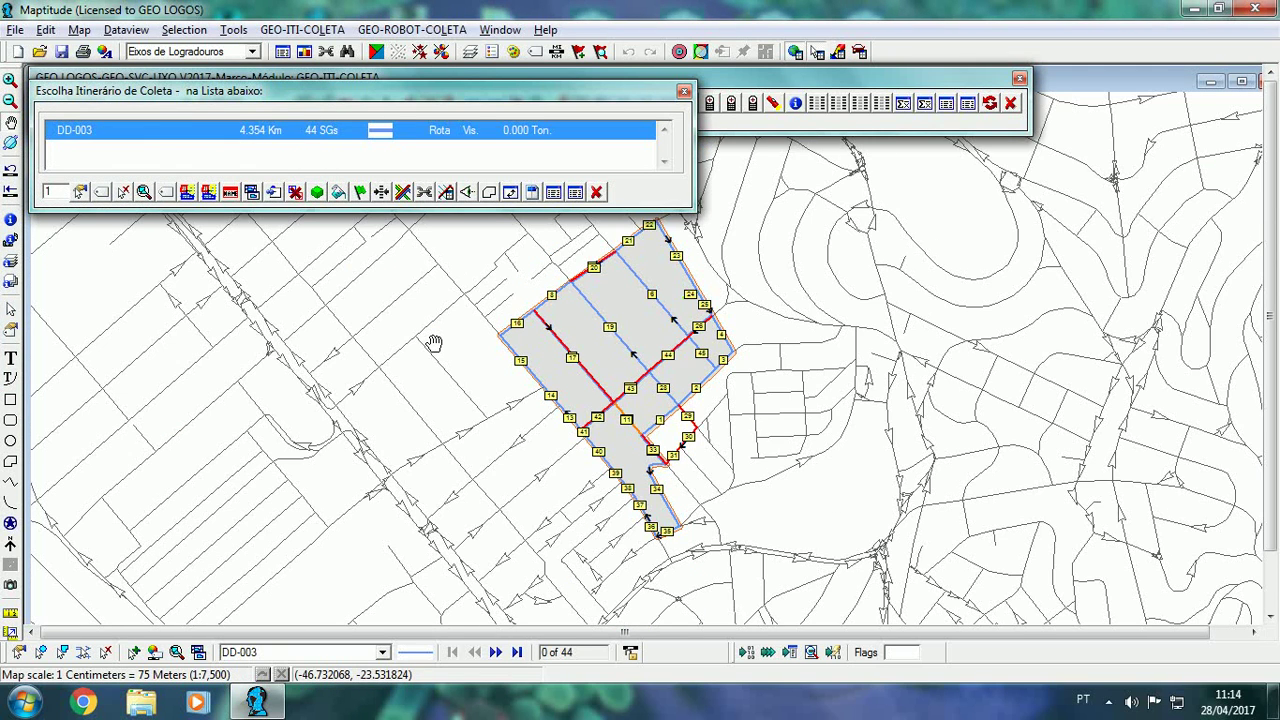
pyautogui.click(100, 188)
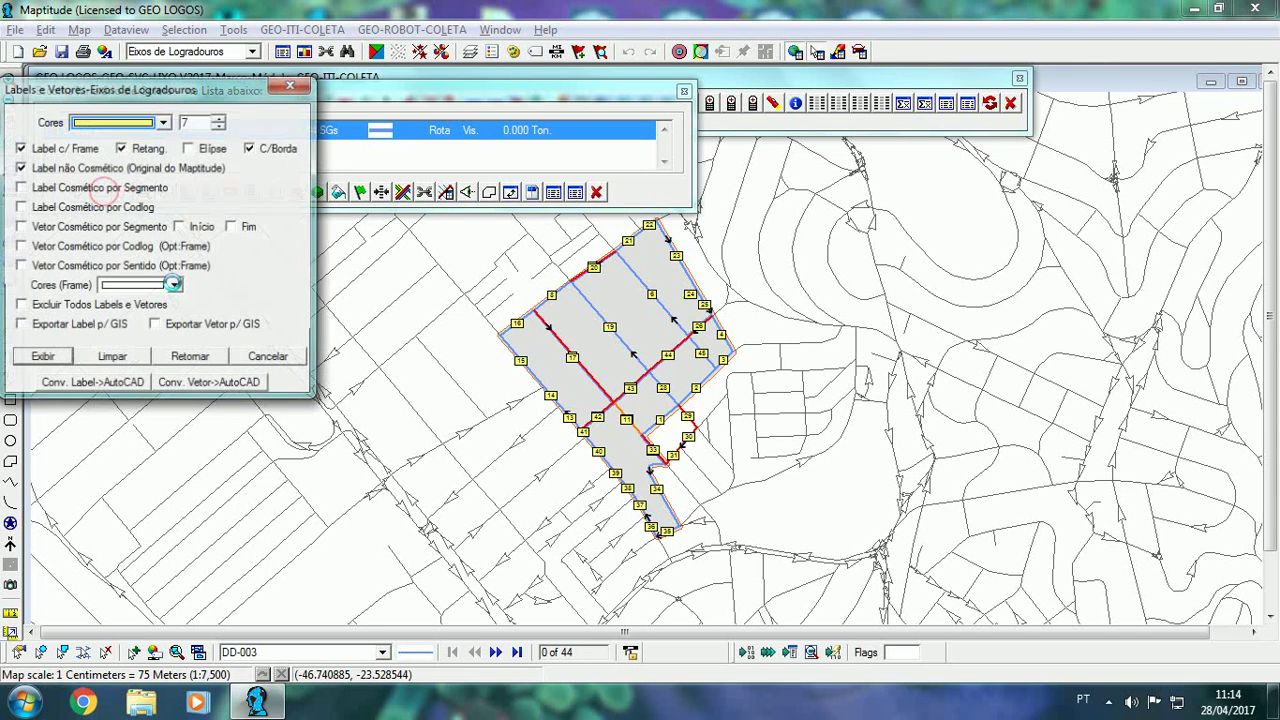
pyautogui.click(130, 363)
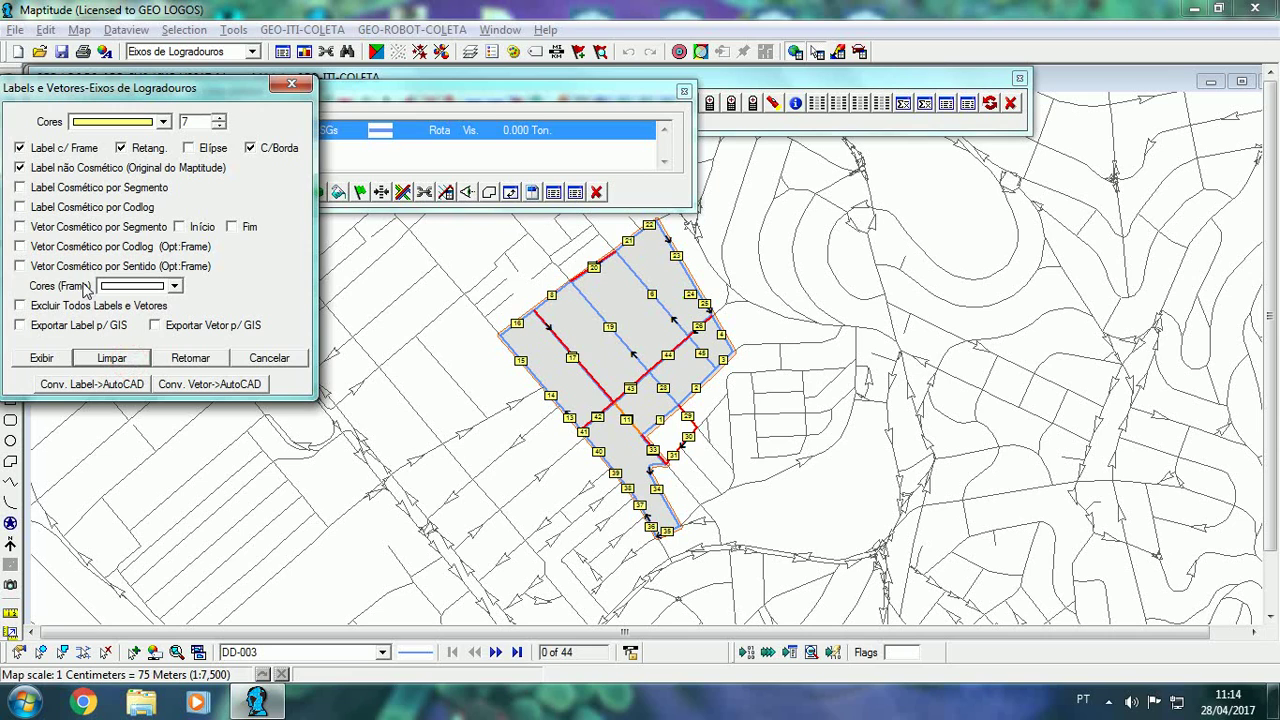
pyautogui.click(36, 306)
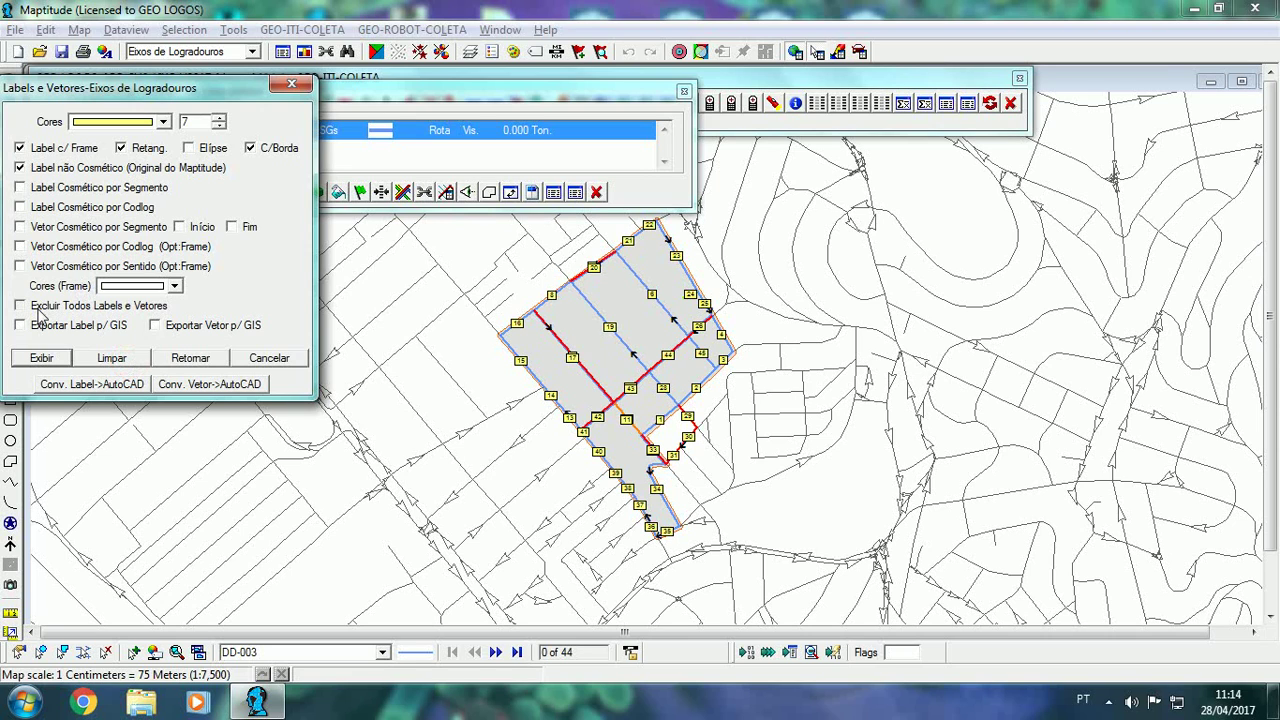
pyautogui.click(130, 365)
pyautogui.click(130, 365)
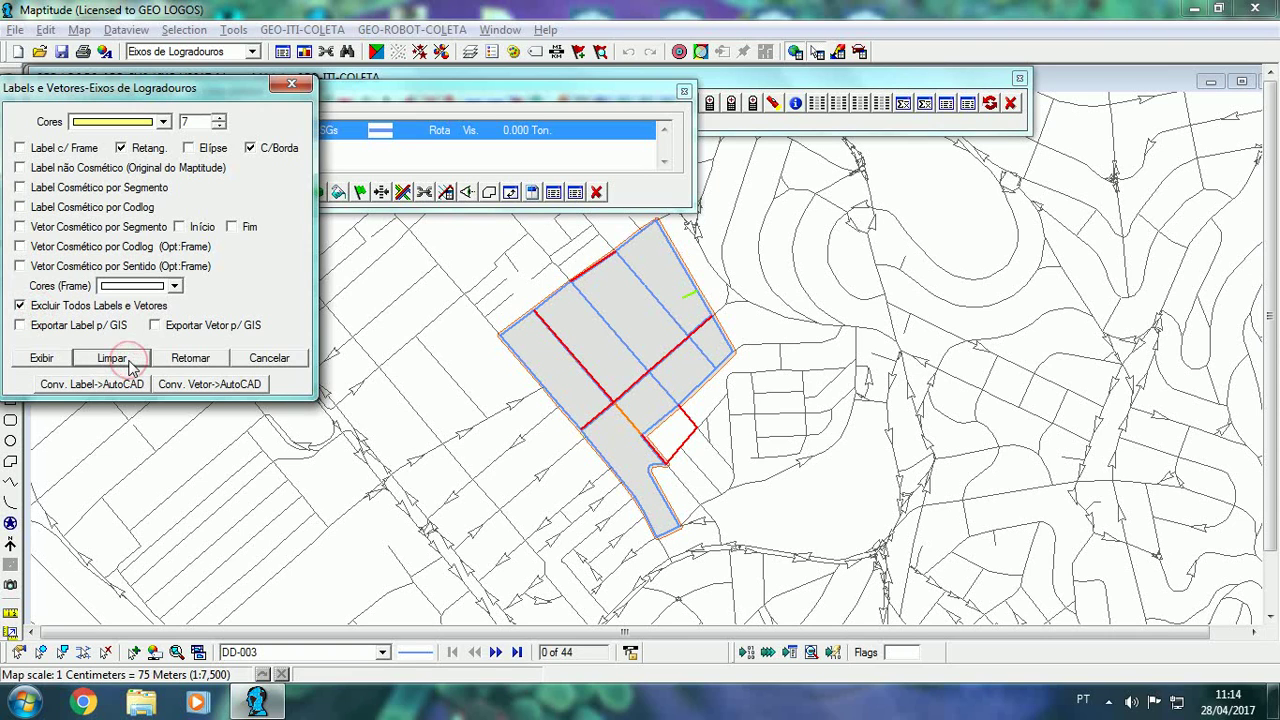
# - Display the non-cosmetic original Maptitude labels of DD-003 at size 6 with bordered rectangular frames
pyautogui.click(20, 148)
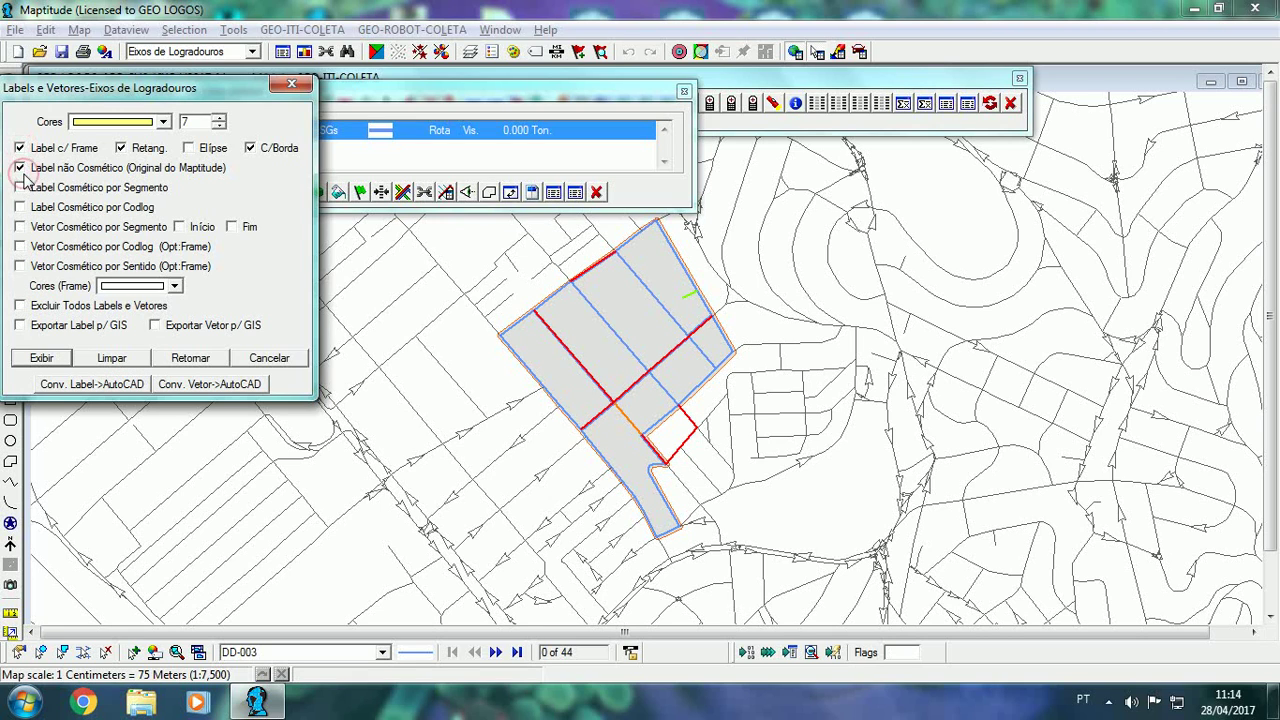
pyautogui.doubleClick(190, 122)
pyautogui.write('6')
pyautogui.click(42, 358)
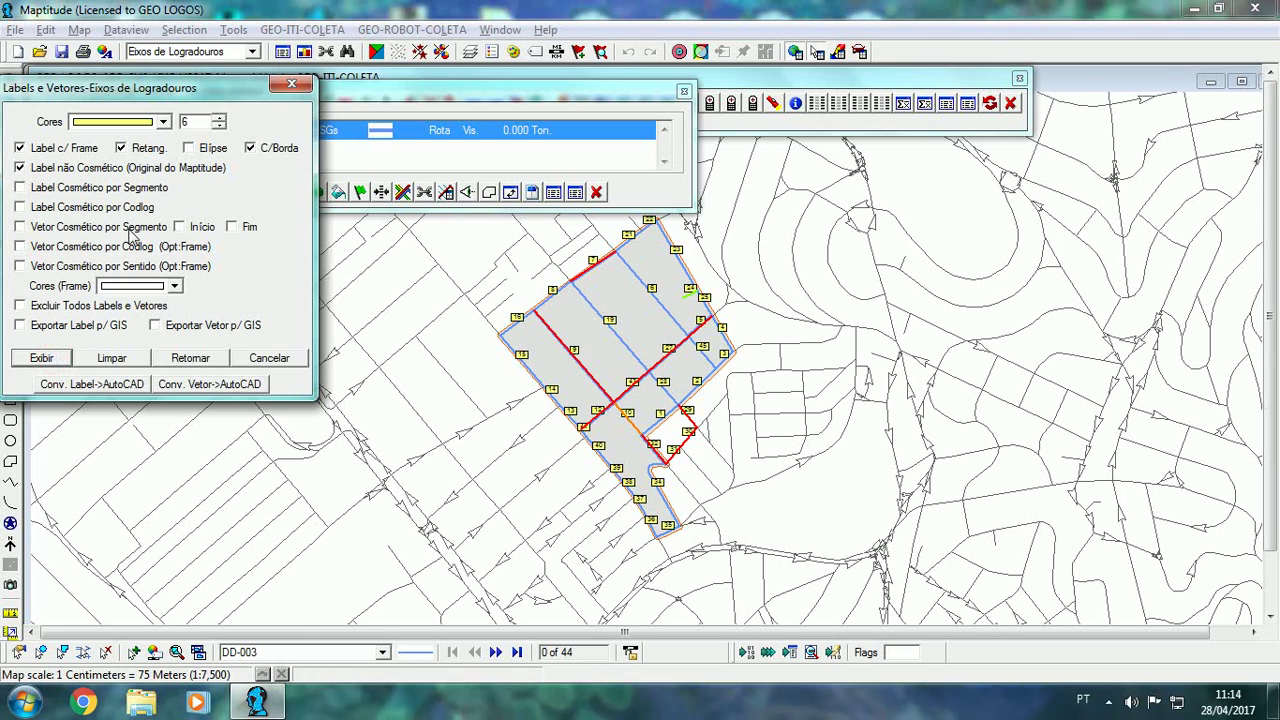
# - Redisplay the non-cosmetic DD-003 labels at size 5
pyautogui.doubleClick(194, 121)
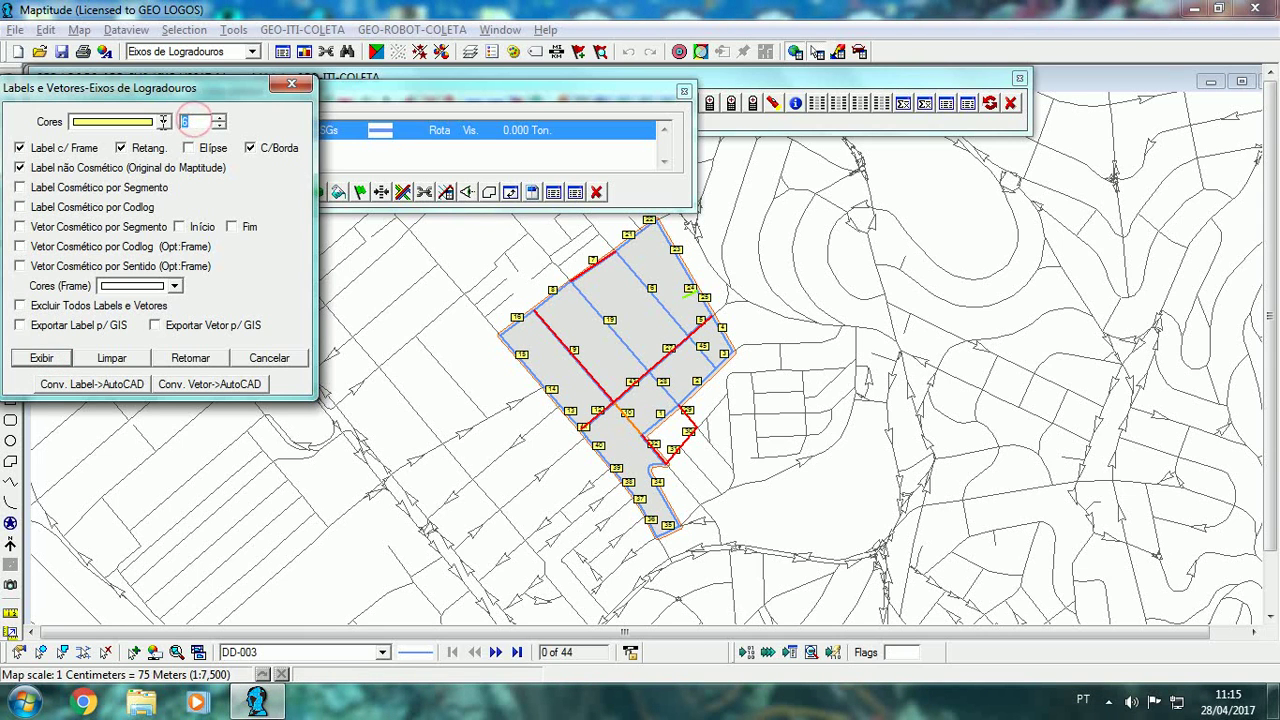
pyautogui.write('5')
pyautogui.click(53, 362)
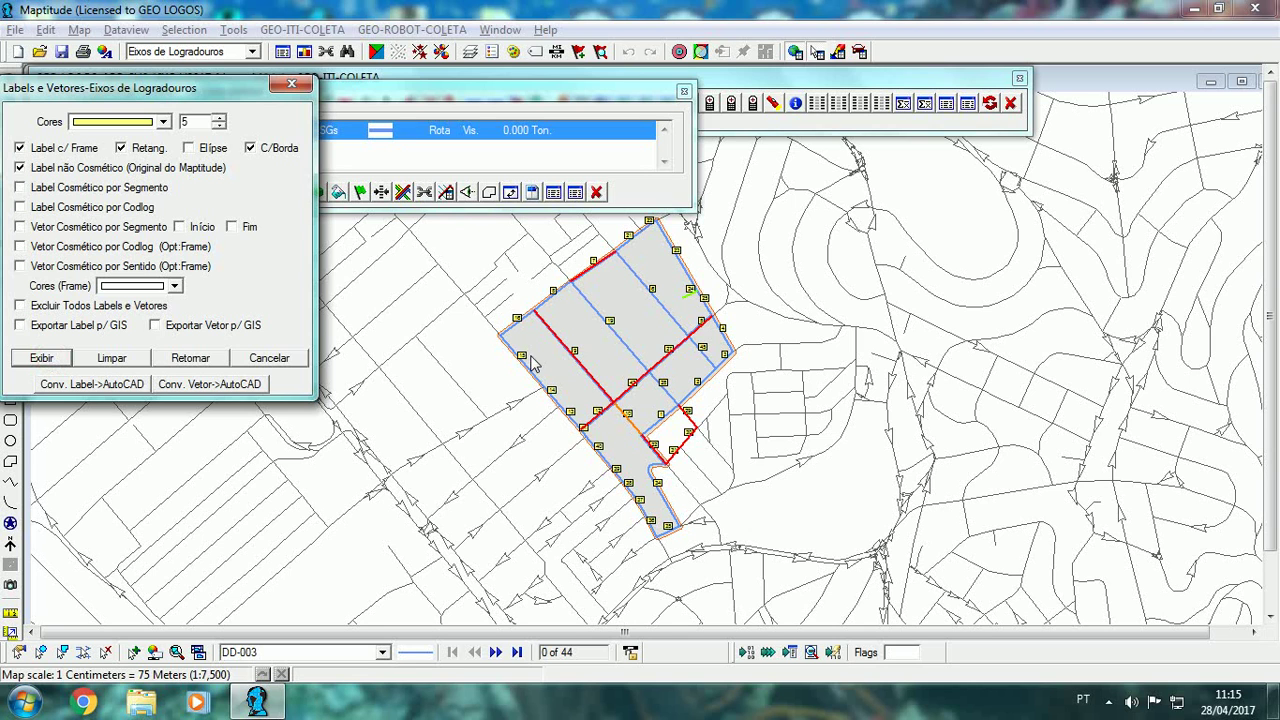
pyautogui.click(267, 360)
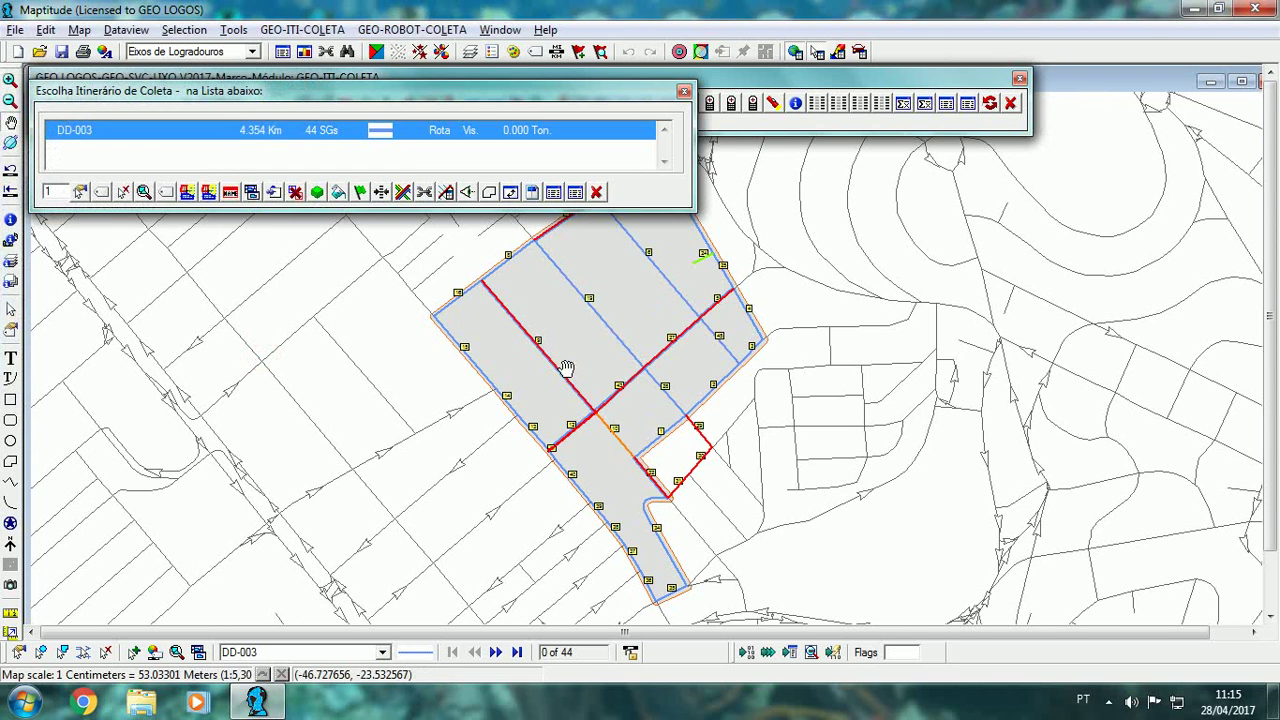
# - Set the non-cosmetic DD-003 labels back to size 6 and redisplay them
pyautogui.click(102, 192)
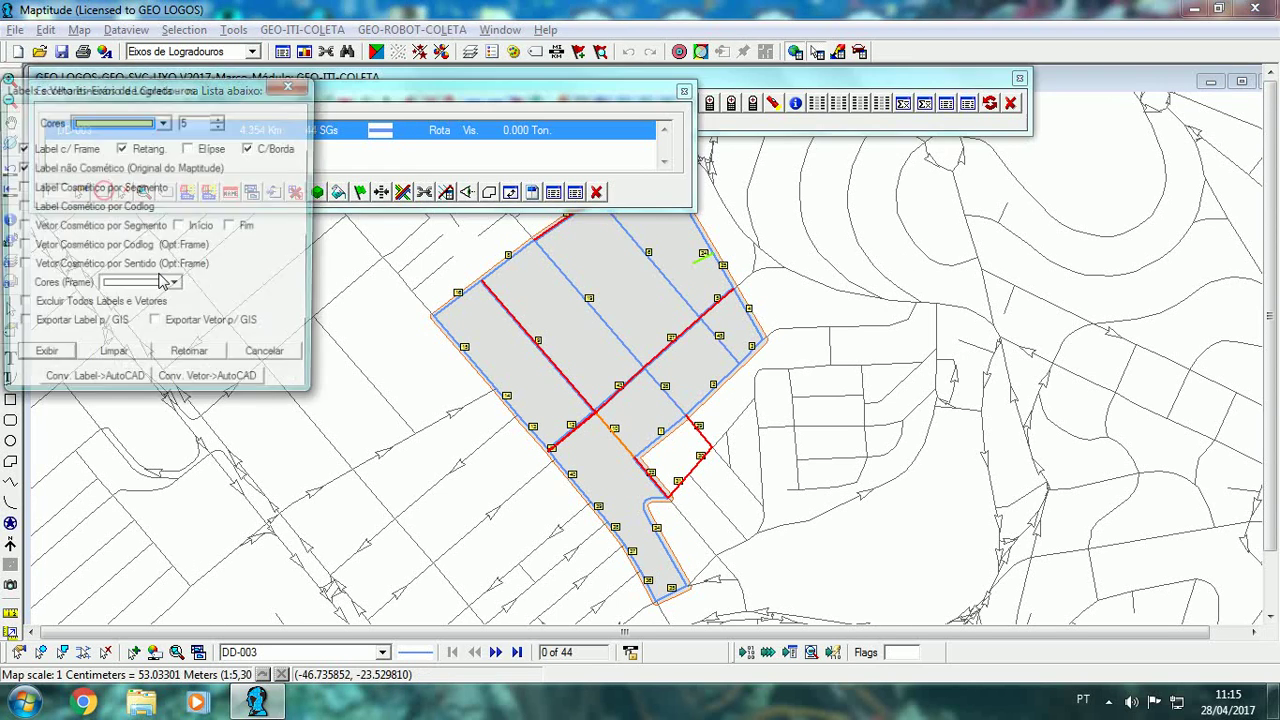
pyautogui.doubleClick(200, 121)
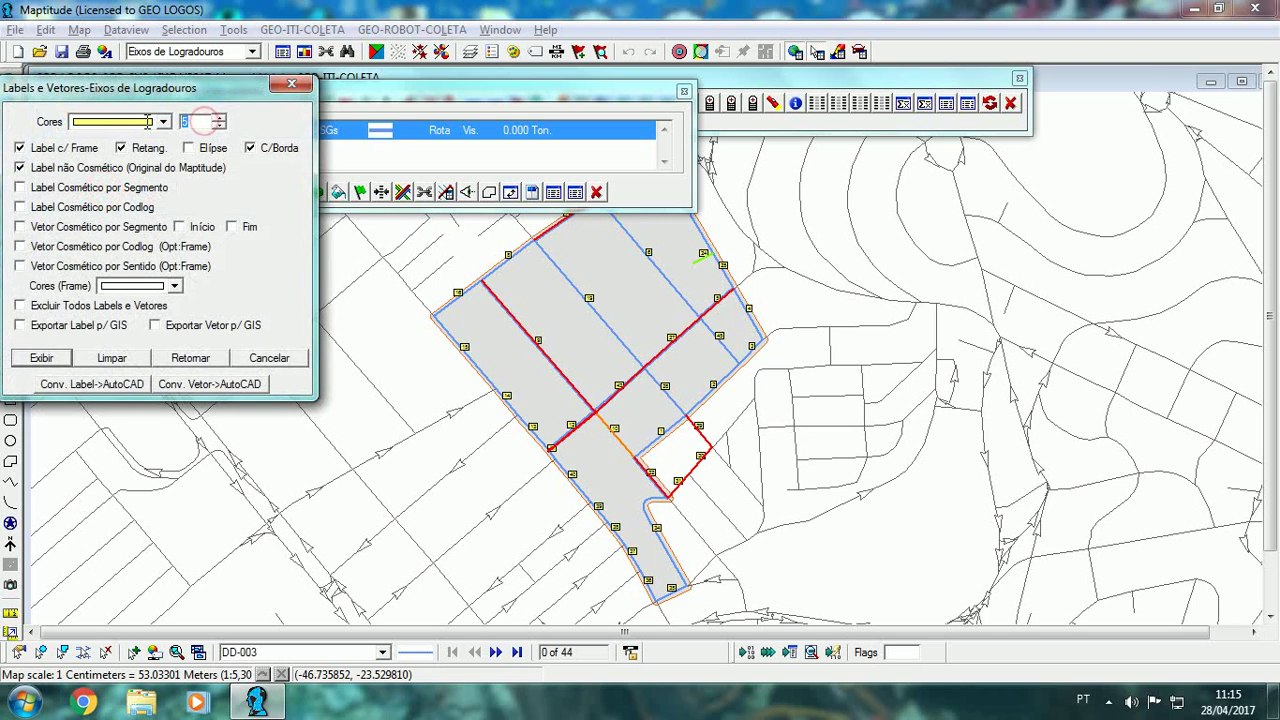
pyautogui.click(58, 360)
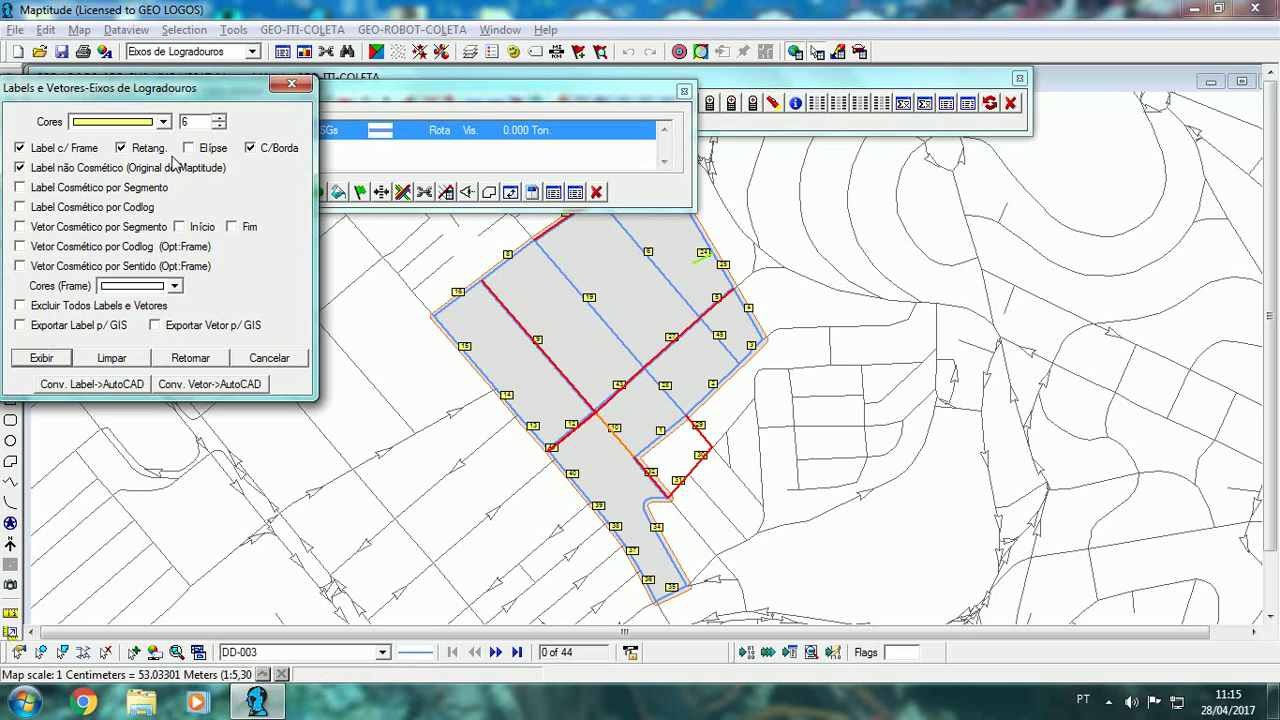
# - Try elliptical frames on the DD-003 labels and restore the rectangular frames
pyautogui.click(189, 148)
pyautogui.click(48, 358)
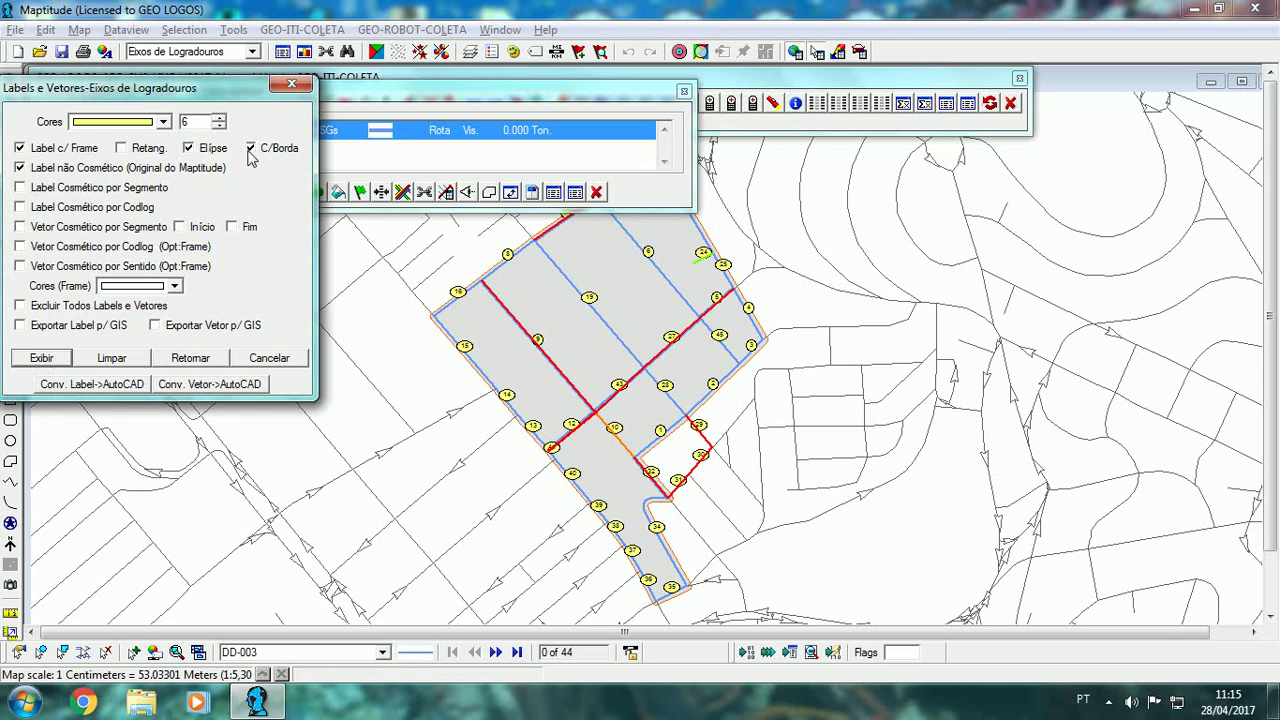
pyautogui.click(123, 148)
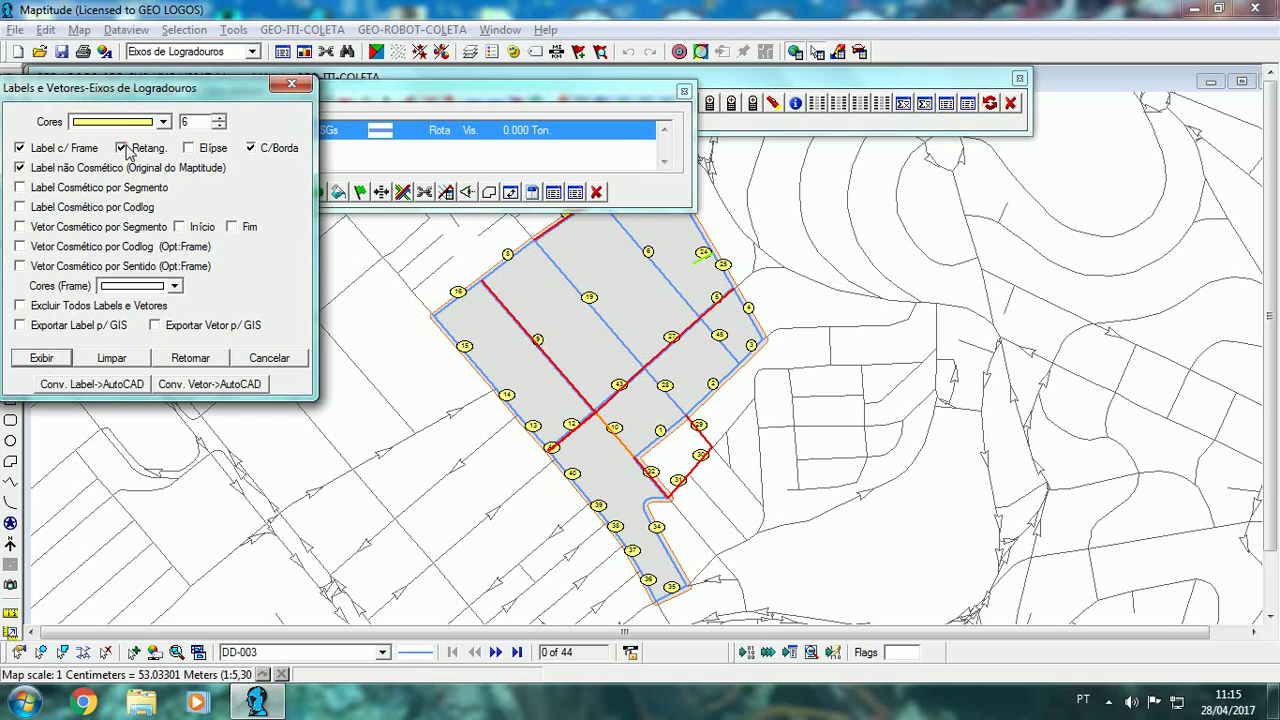
pyautogui.click(42, 358)
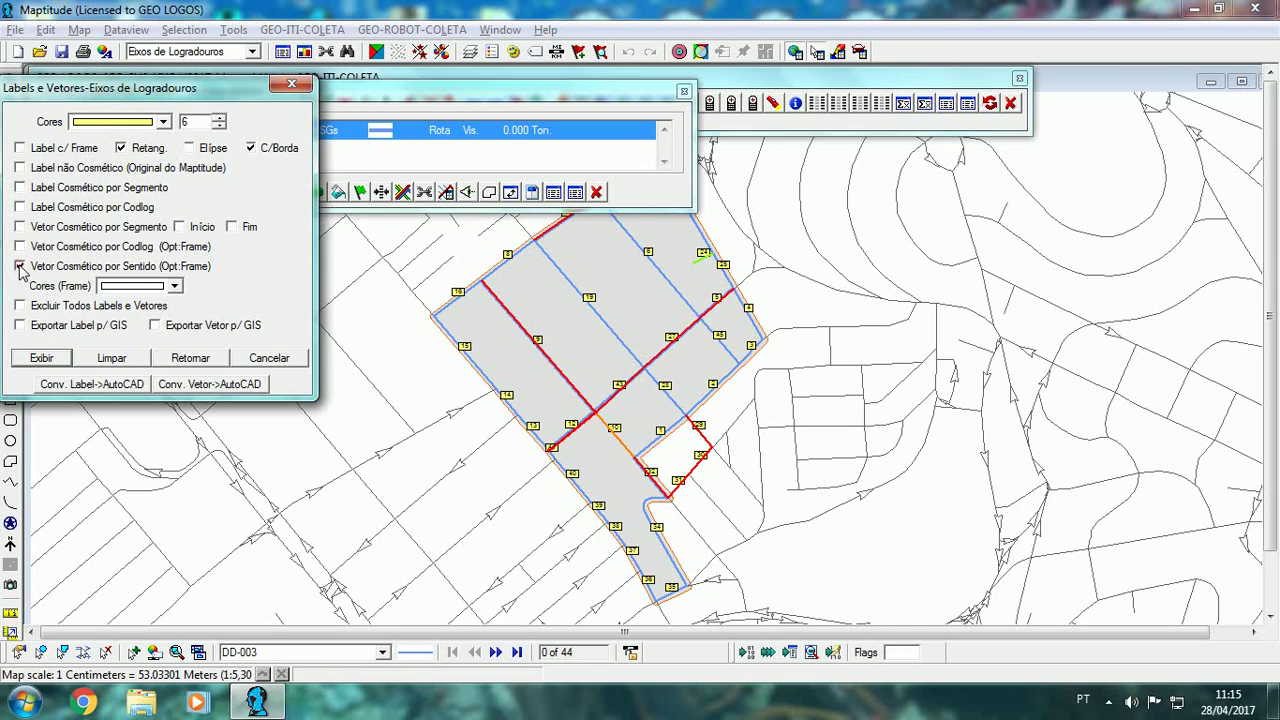
# - Display the DD-003 cosmetic vectors by direction in black at size 6
pyautogui.click(163, 122)
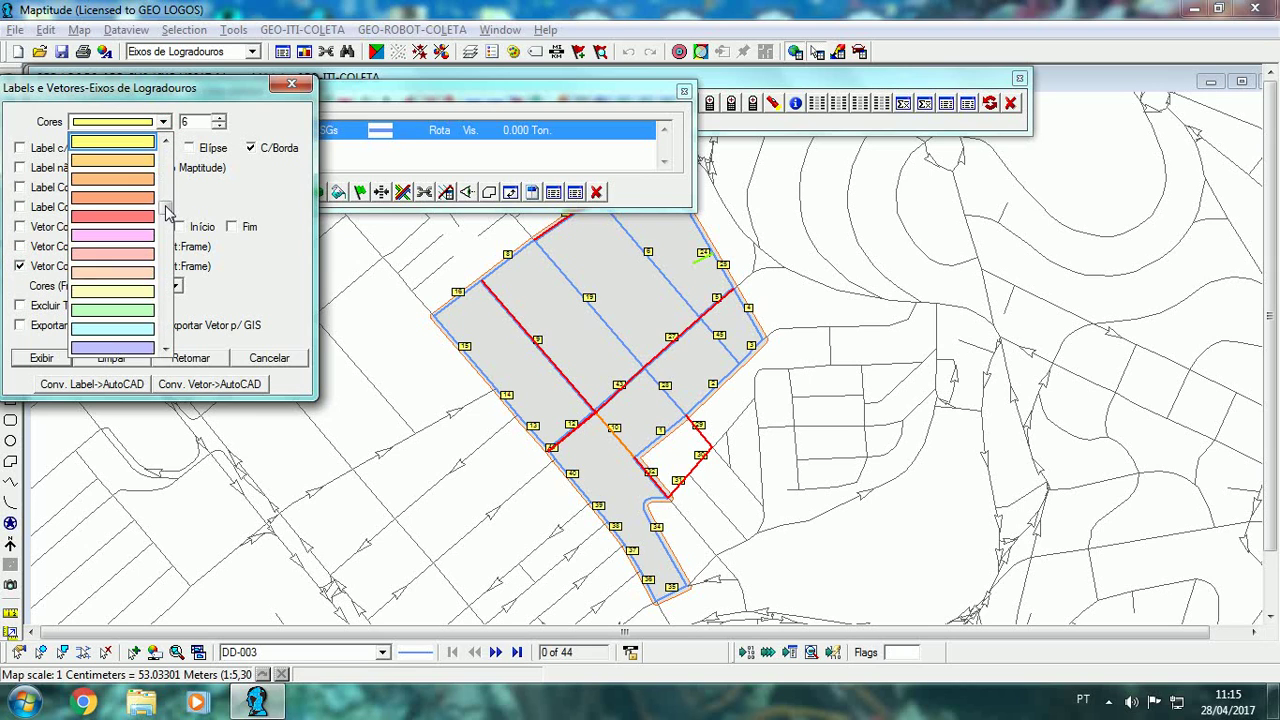
pyautogui.scroll(5, 167, 212)
pyautogui.click(113, 141)
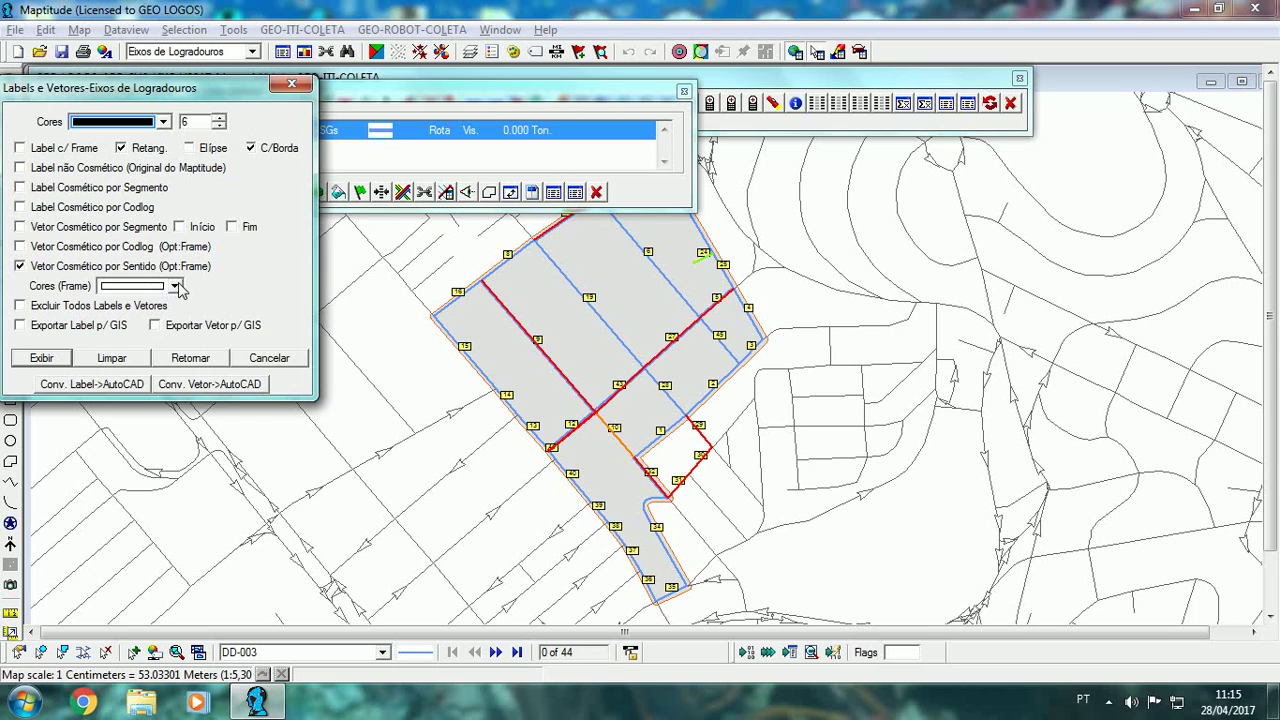
pyautogui.click(43, 358)
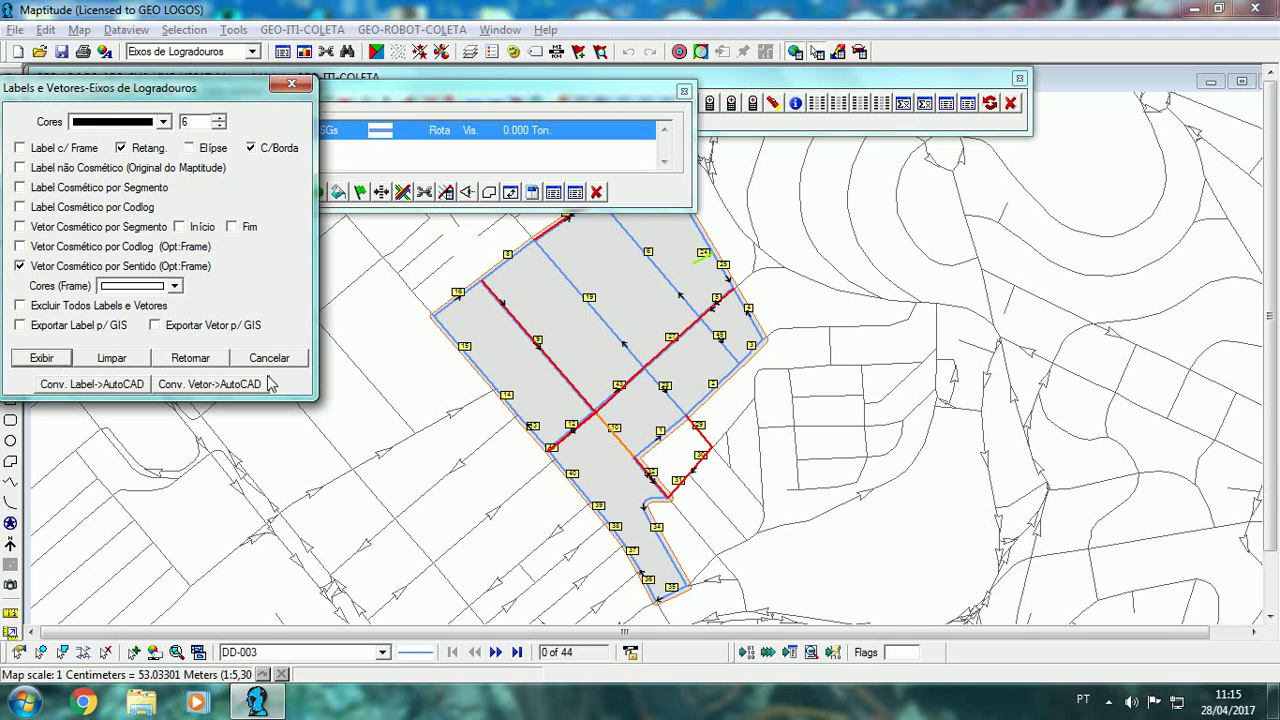
# - Close the route list, the GEO-ITI-COLETA module and the Map_DD-003 map
pyautogui.click(630, 213)
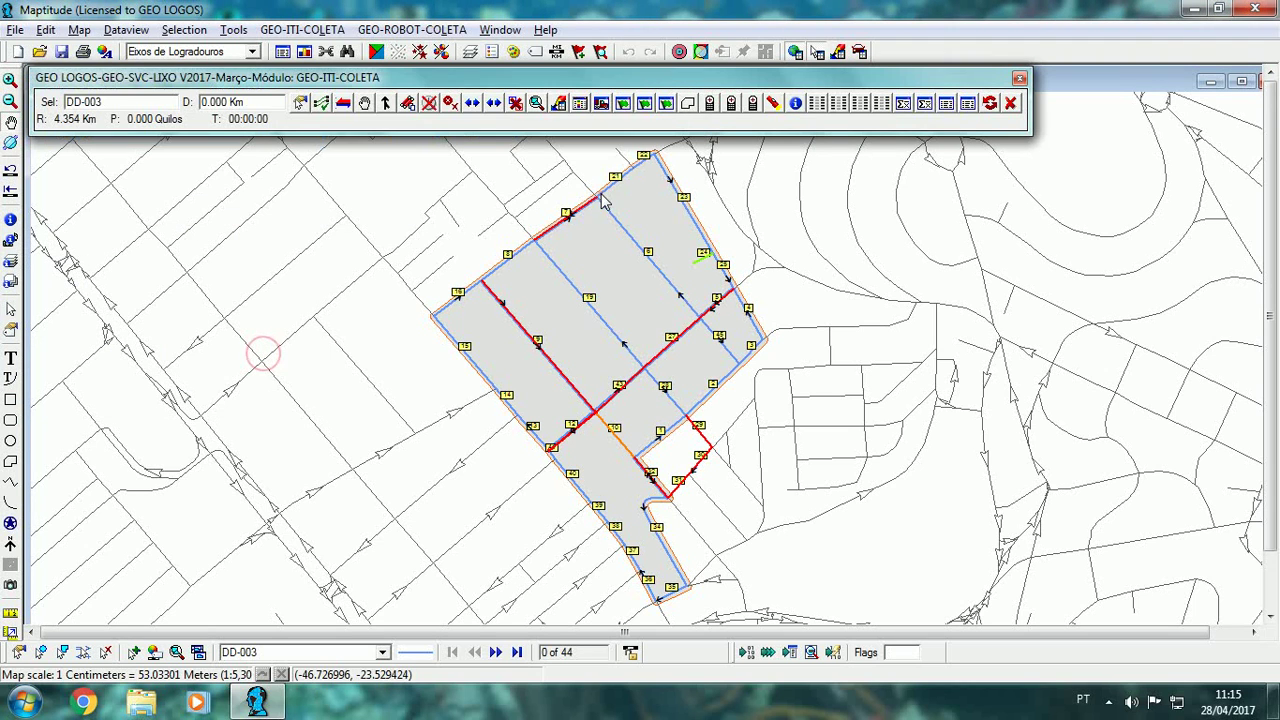
pyautogui.click(1011, 103)
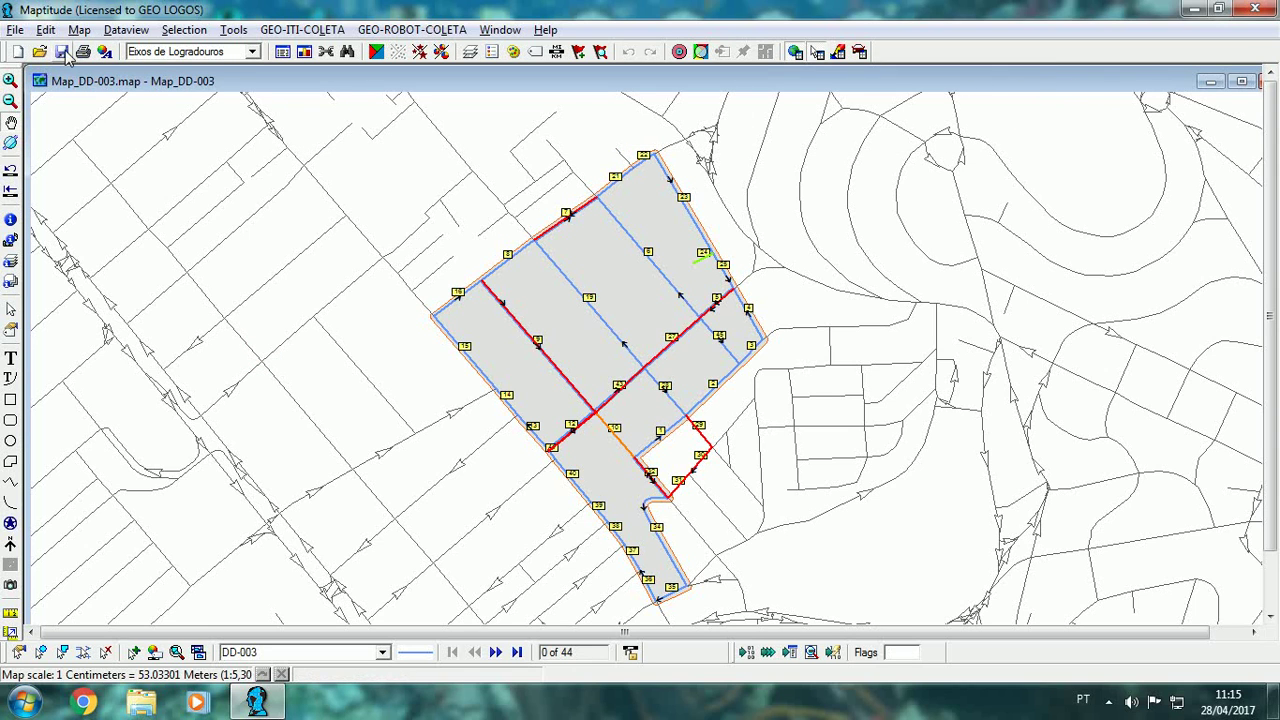
pyautogui.moveTo(600, 86); pyautogui.dragTo(550, 86)
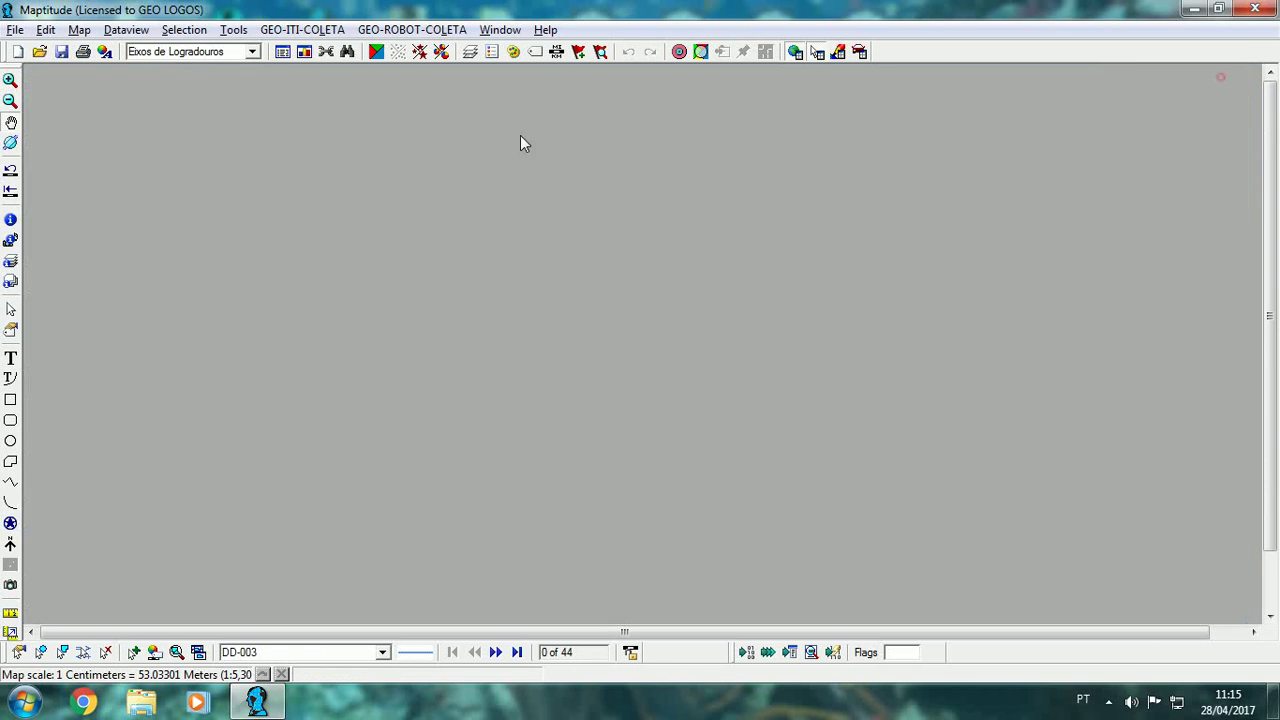
# - Open Map_DD-002.map and start the GEO-ITI-COLETA module on it
pyautogui.click(15, 29)
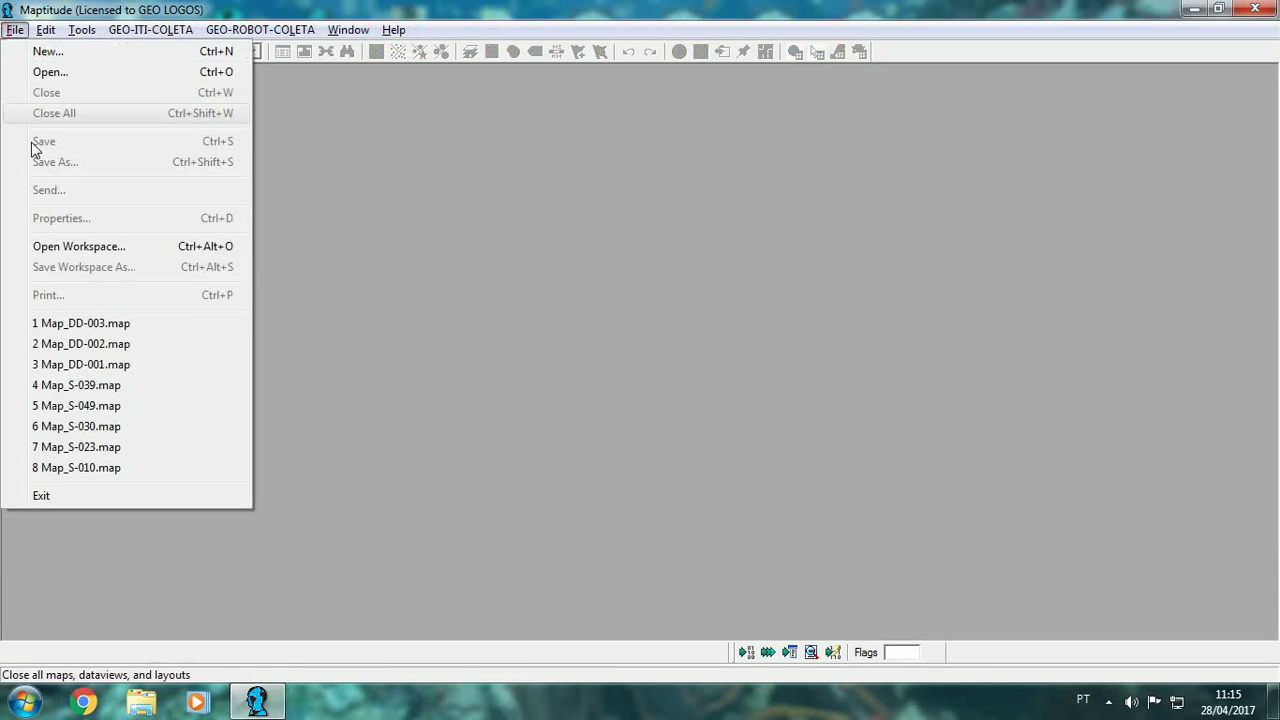
pyautogui.click(80, 343)
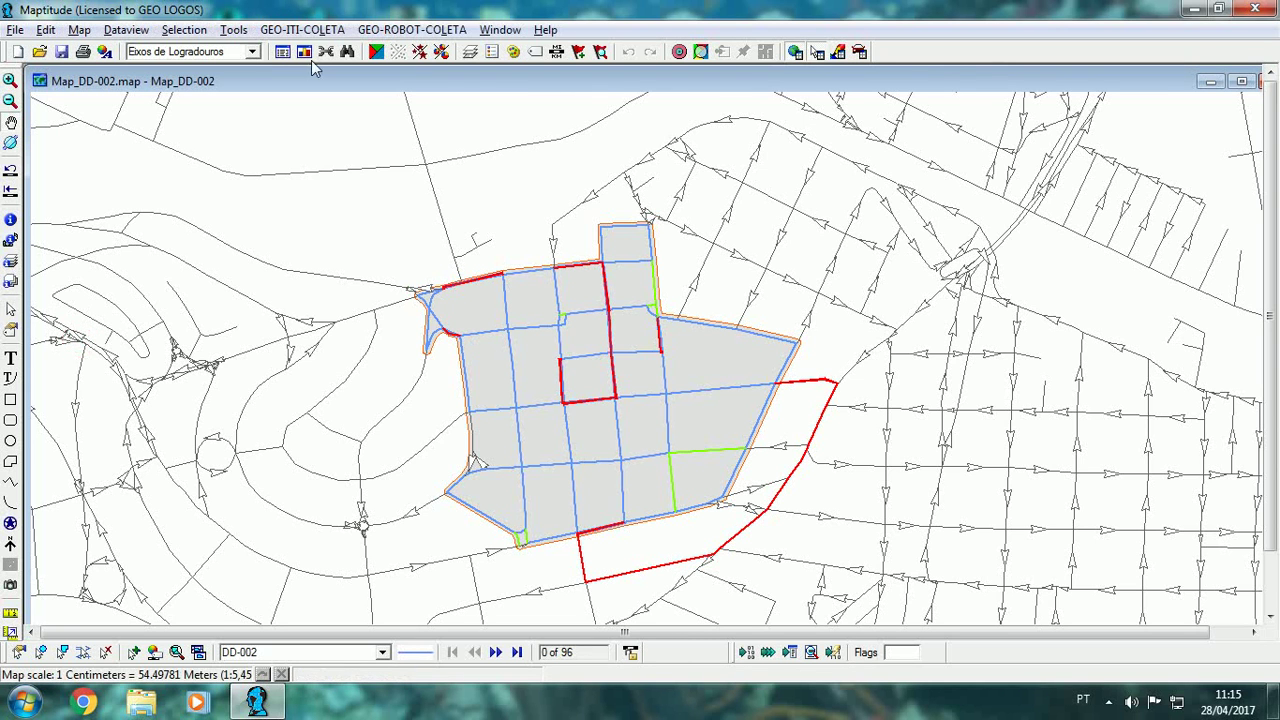
pyautogui.click(312, 30)
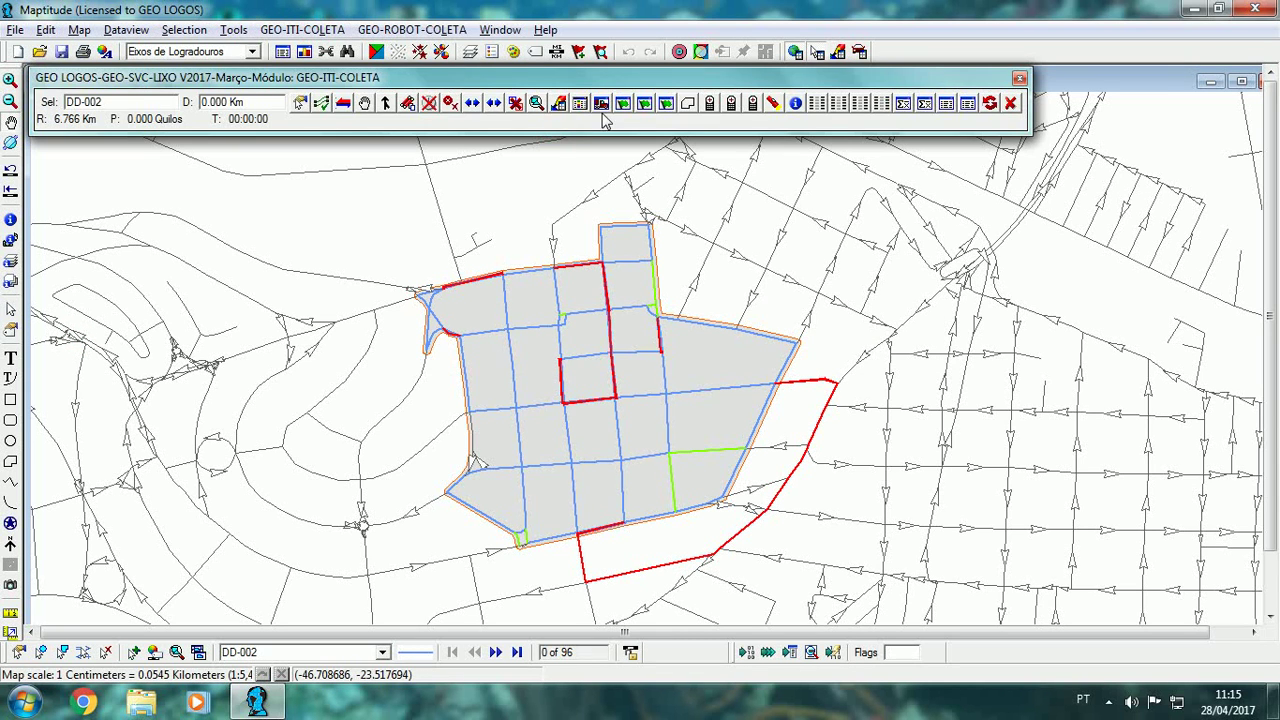
# - Display the DD-002 non-cosmetic labels with rectangular frames in pale yellow at size 5
pyautogui.click(579, 104)
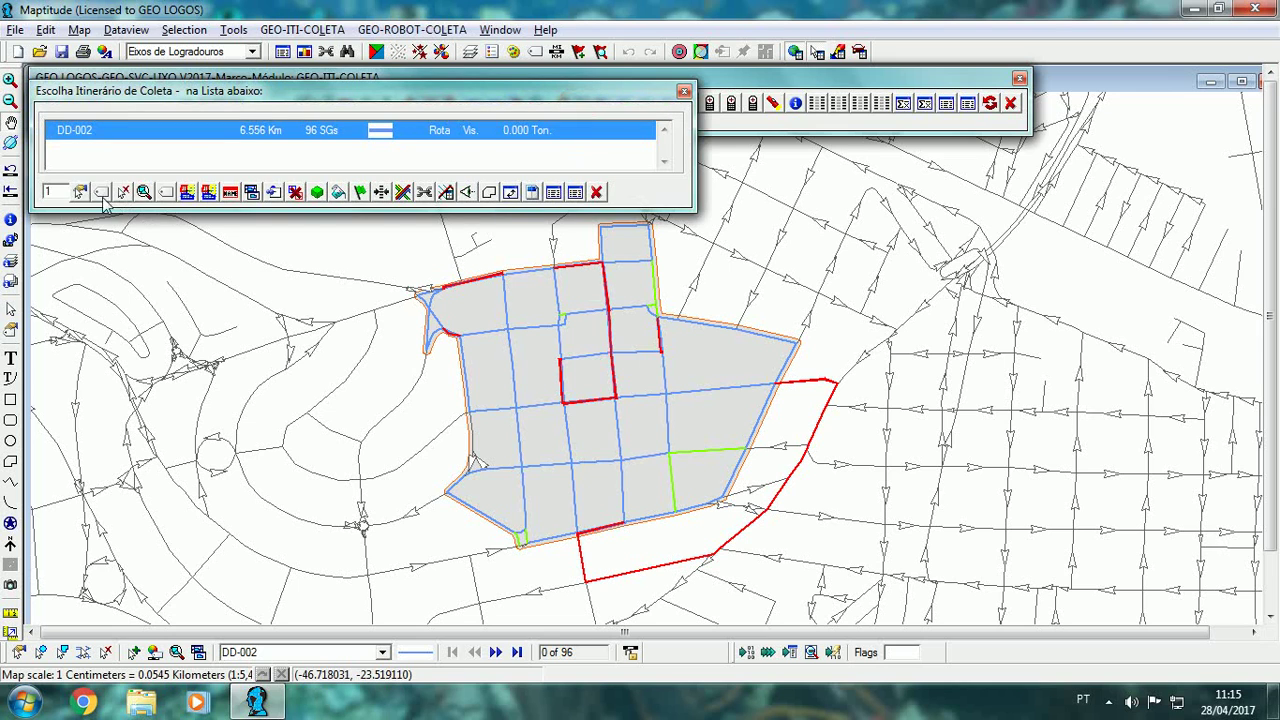
pyautogui.moveTo(137, 88); pyautogui.dragTo(141, 152)
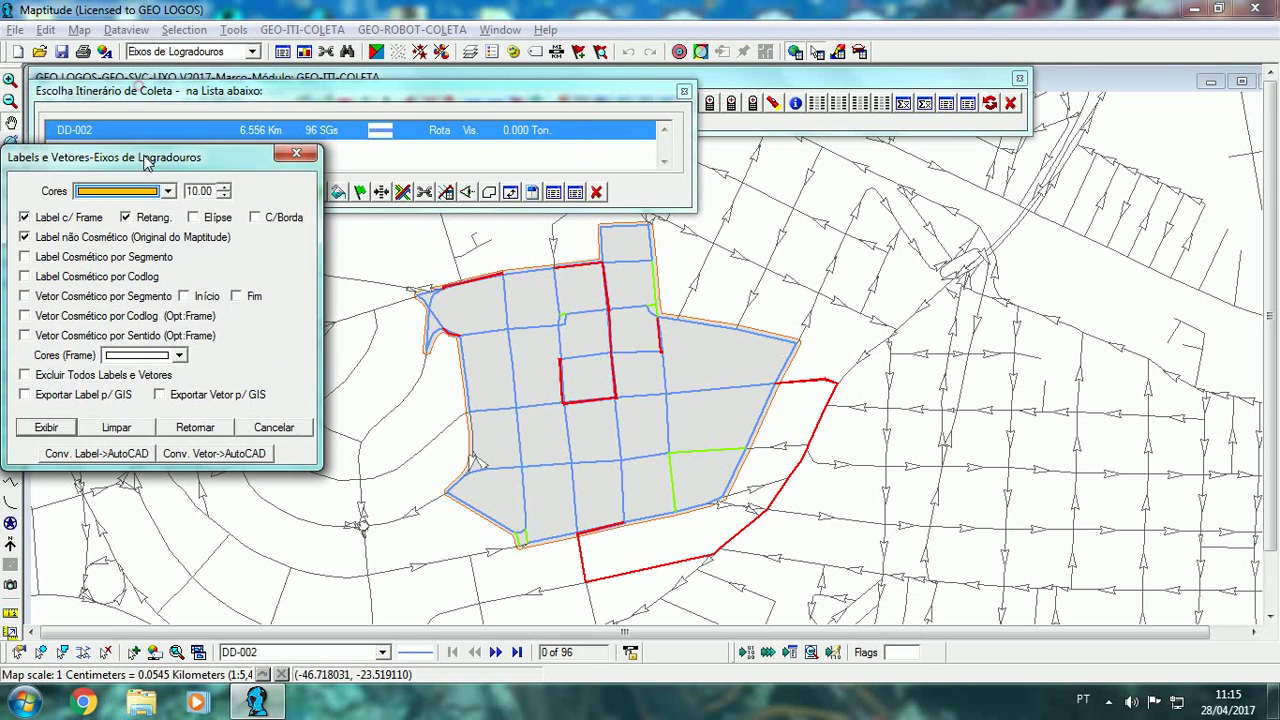
pyautogui.click(169, 193)
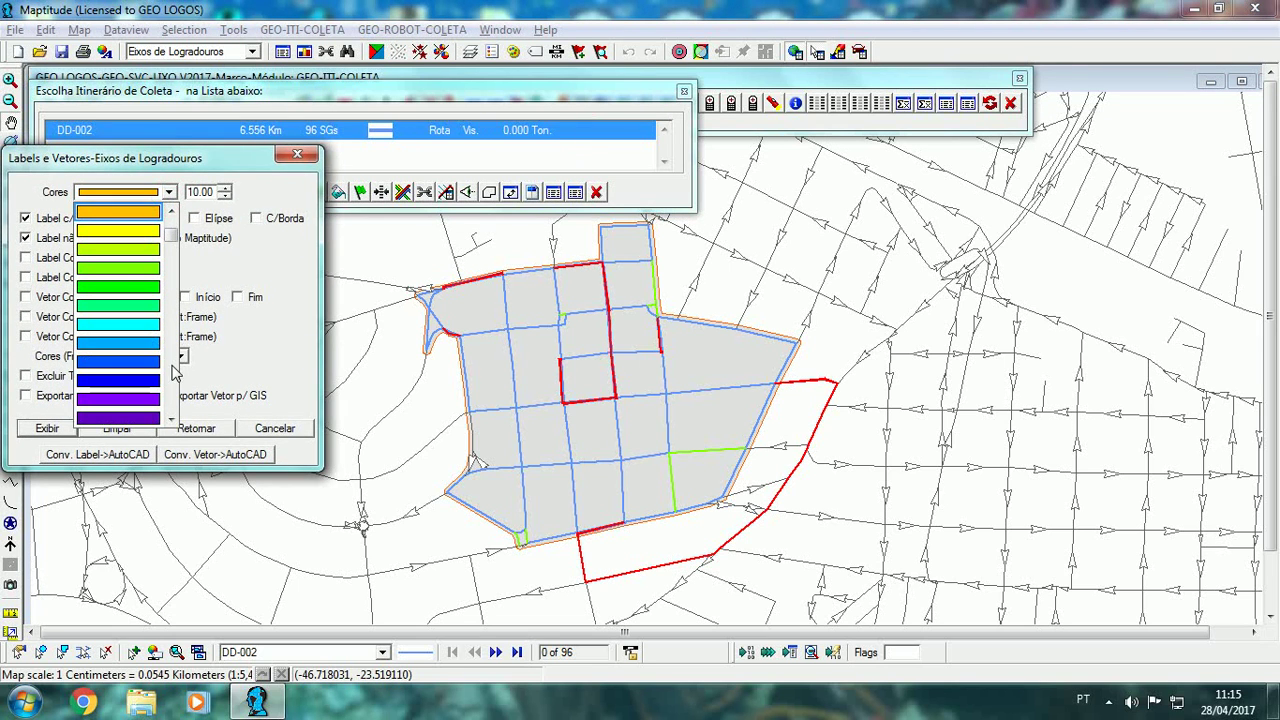
pyautogui.scroll(3, 172, 395)
pyautogui.click(171, 390)
pyautogui.click(171, 390)
pyautogui.click(171, 390)
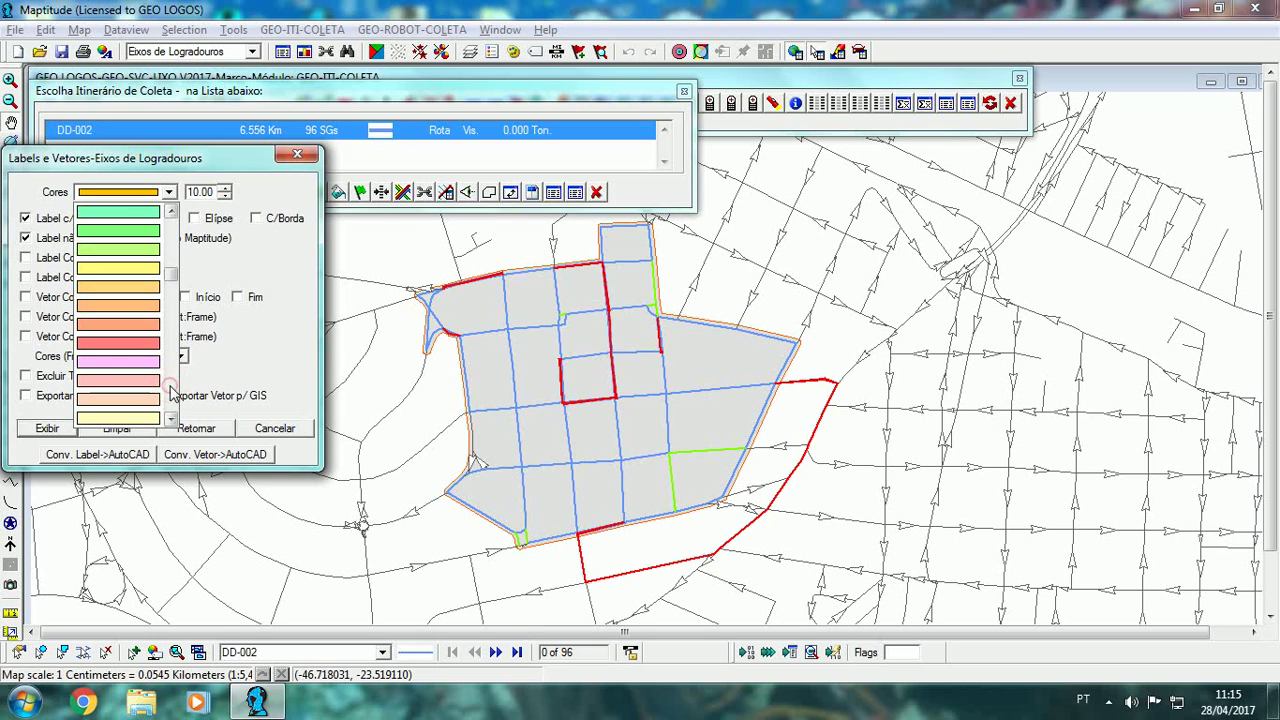
pyautogui.click(150, 414)
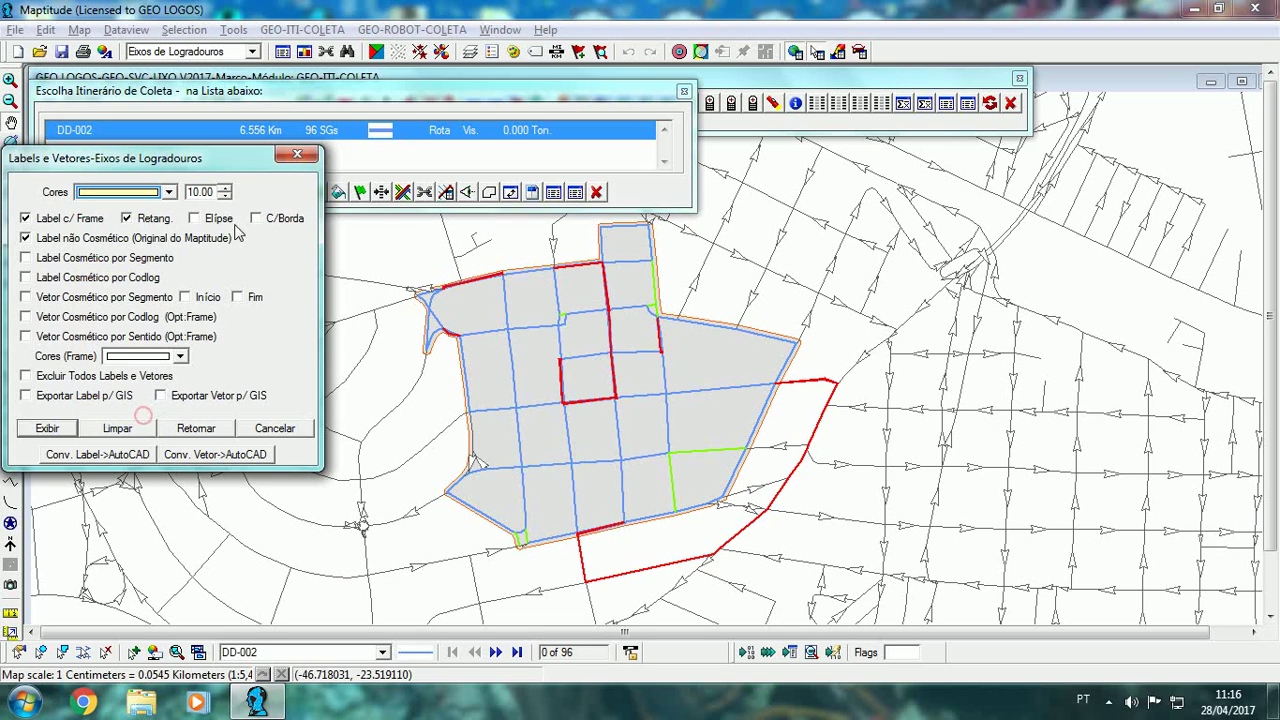
pyautogui.doubleClick(205, 191)
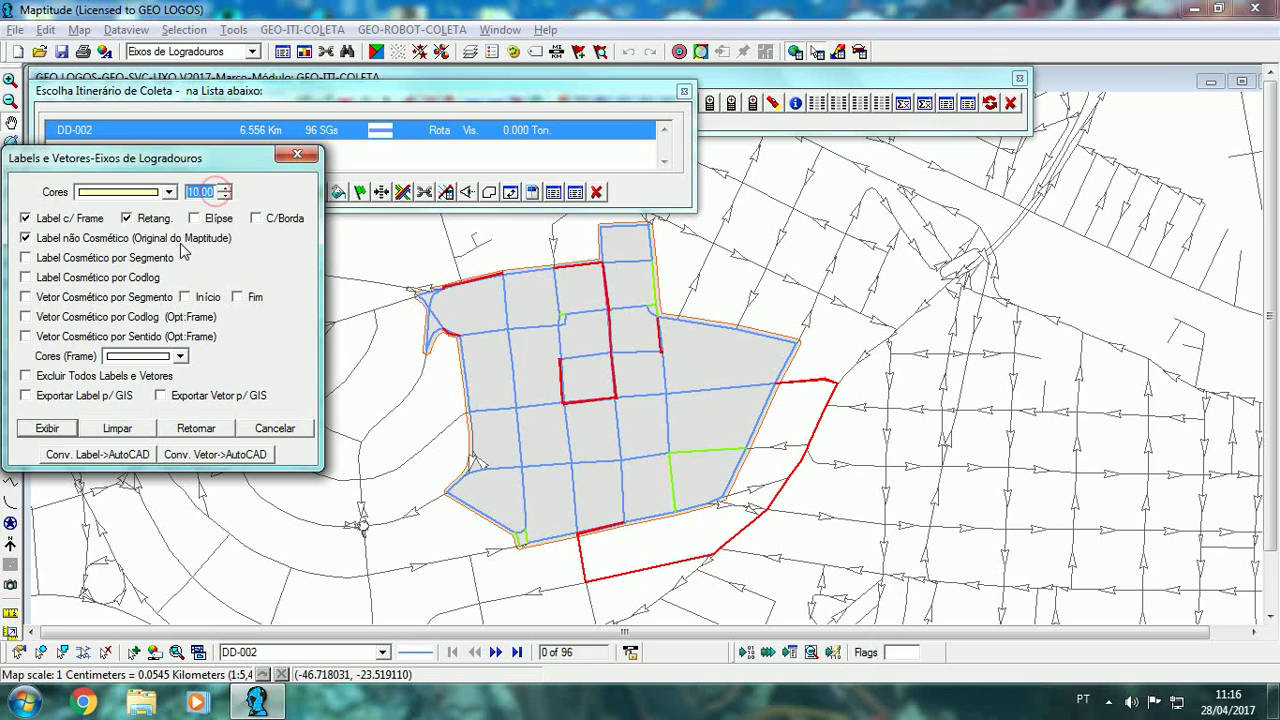
pyautogui.write('7')
pyautogui.doubleClick(197, 191)
pyautogui.write('5')
pyautogui.click(74, 430)
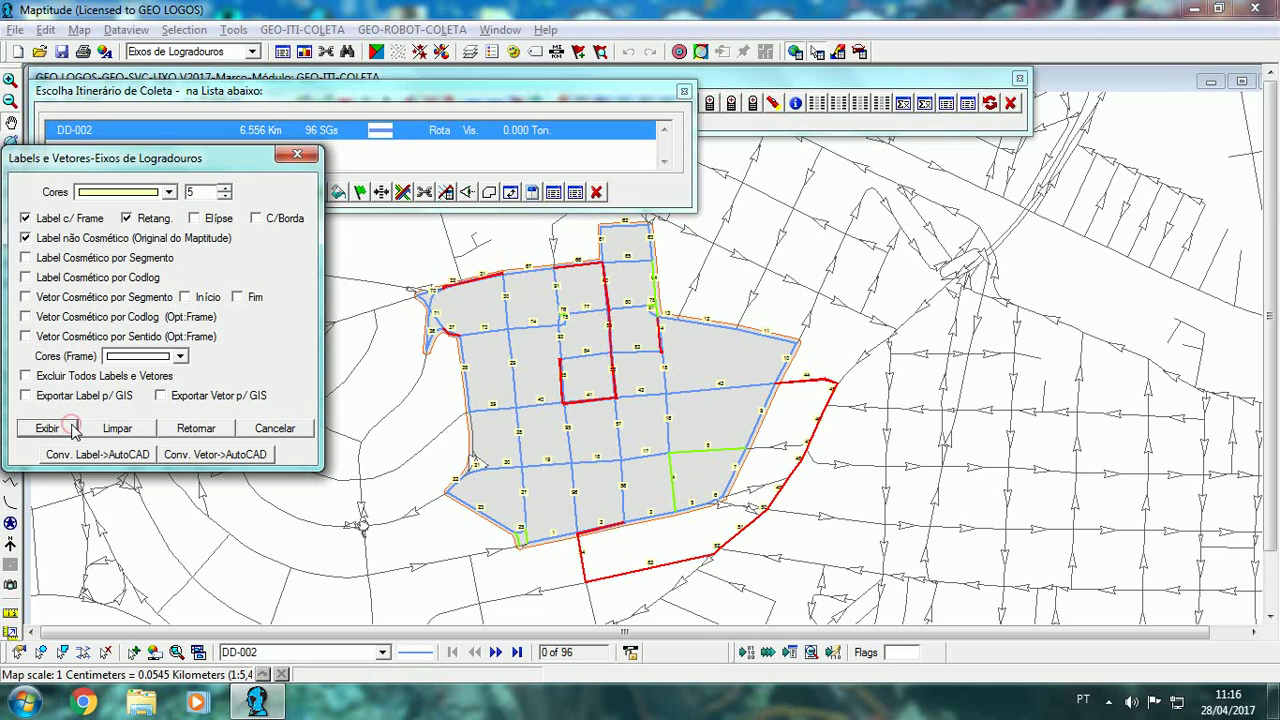
# - Try borders on the rectangular DD-002 label frames and restore the borderless frames
pyautogui.click(256, 218)
pyautogui.click(48, 430)
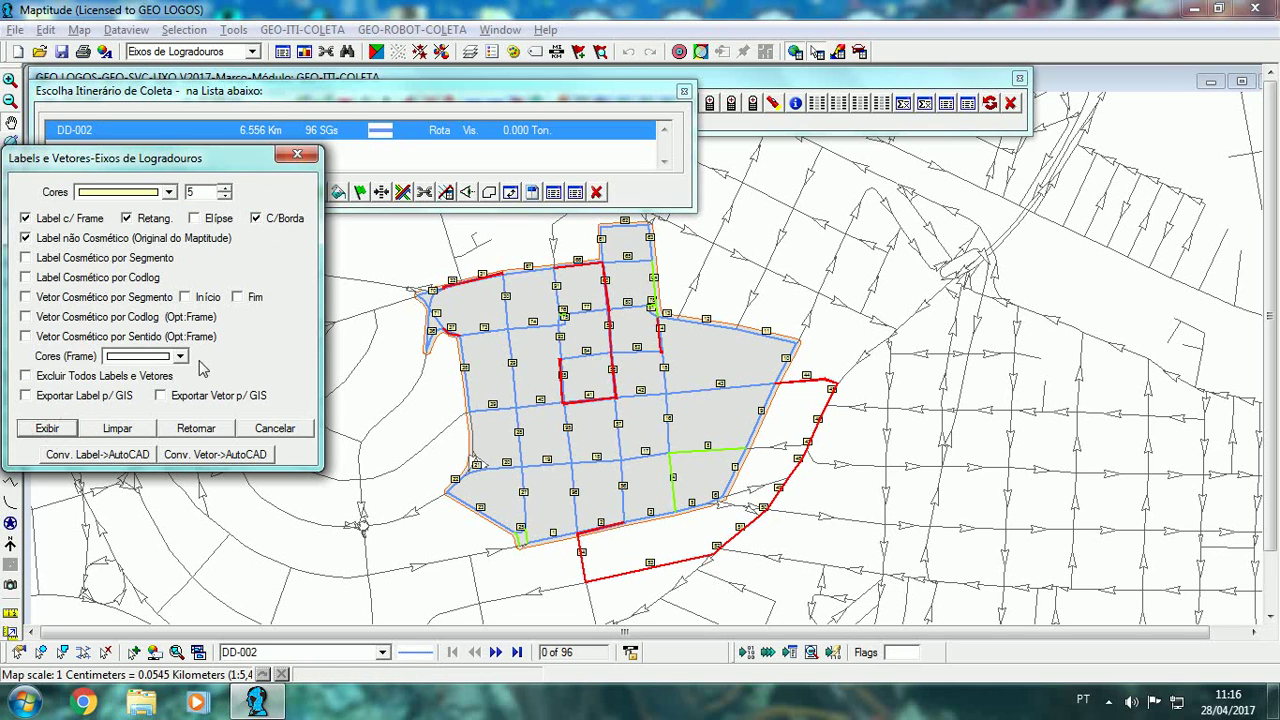
pyautogui.click(257, 218)
pyautogui.click(47, 429)
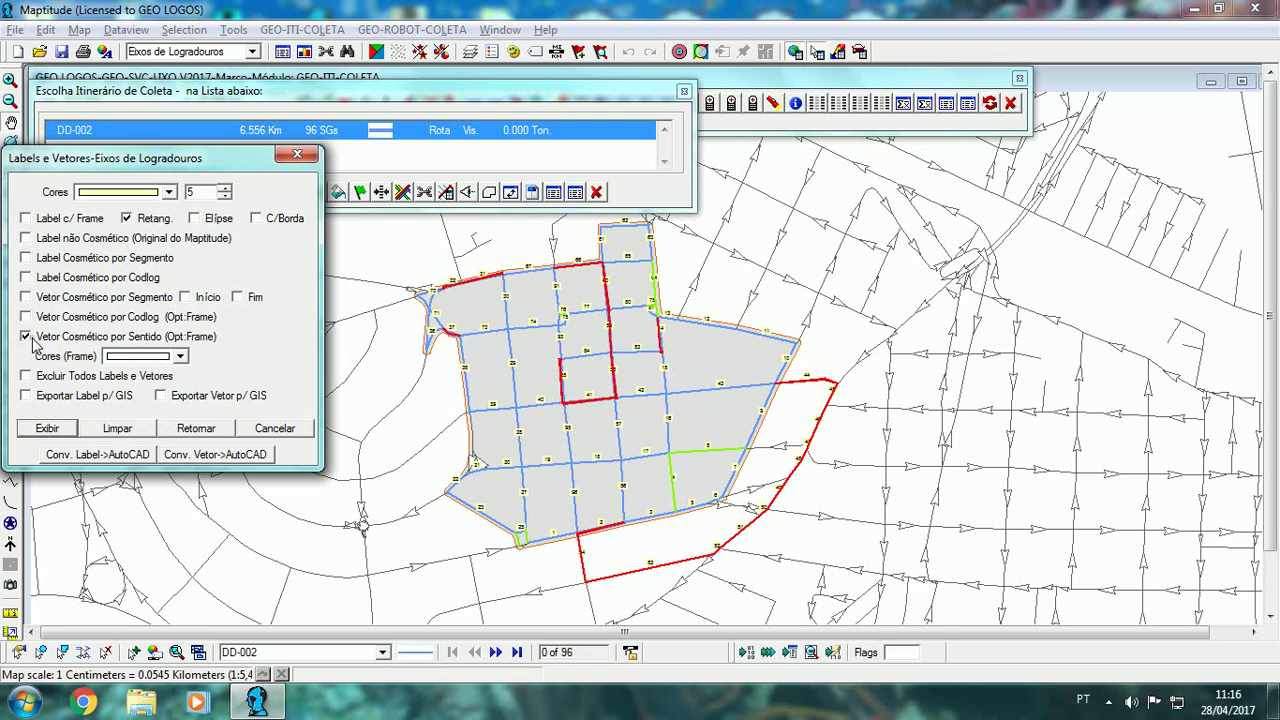
# - Display the DD-002 cosmetic vectors by direction in black at size 5 and close the label and vector settings
pyautogui.click(169, 192)
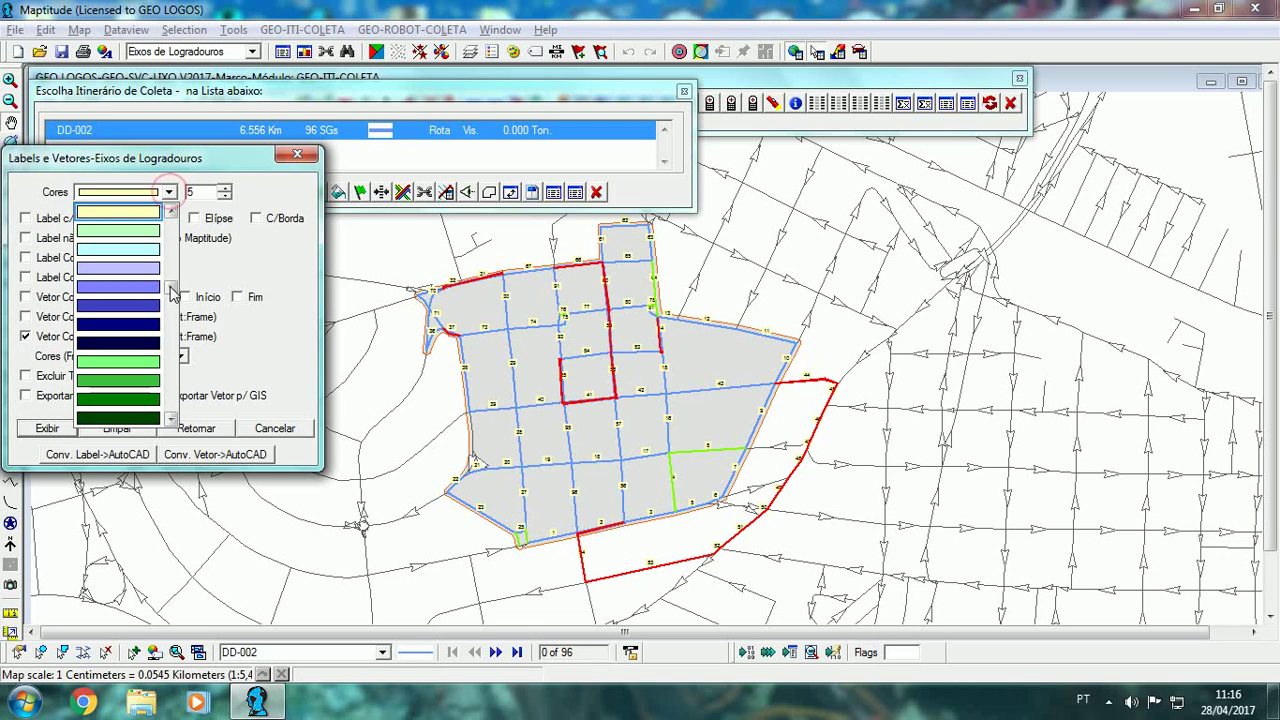
pyautogui.scroll(3, 172, 292)
pyautogui.click(140, 213)
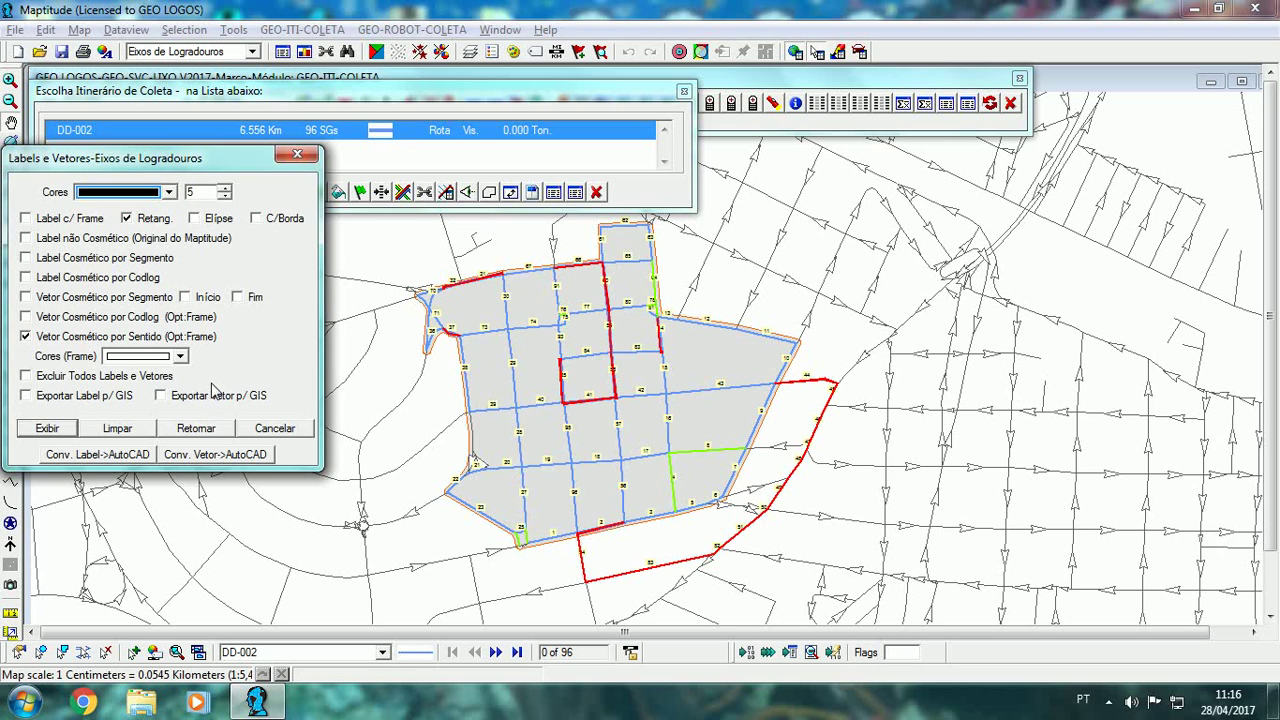
pyautogui.click(60, 429)
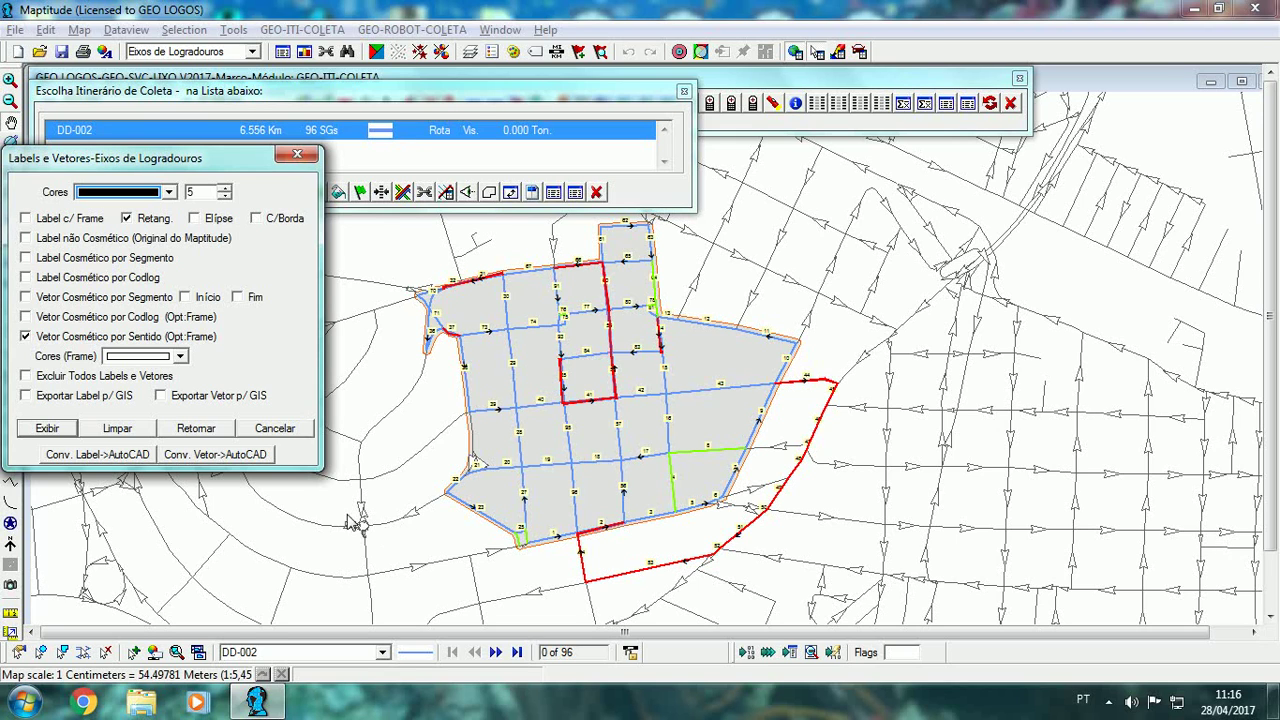
pyautogui.click(275, 428)
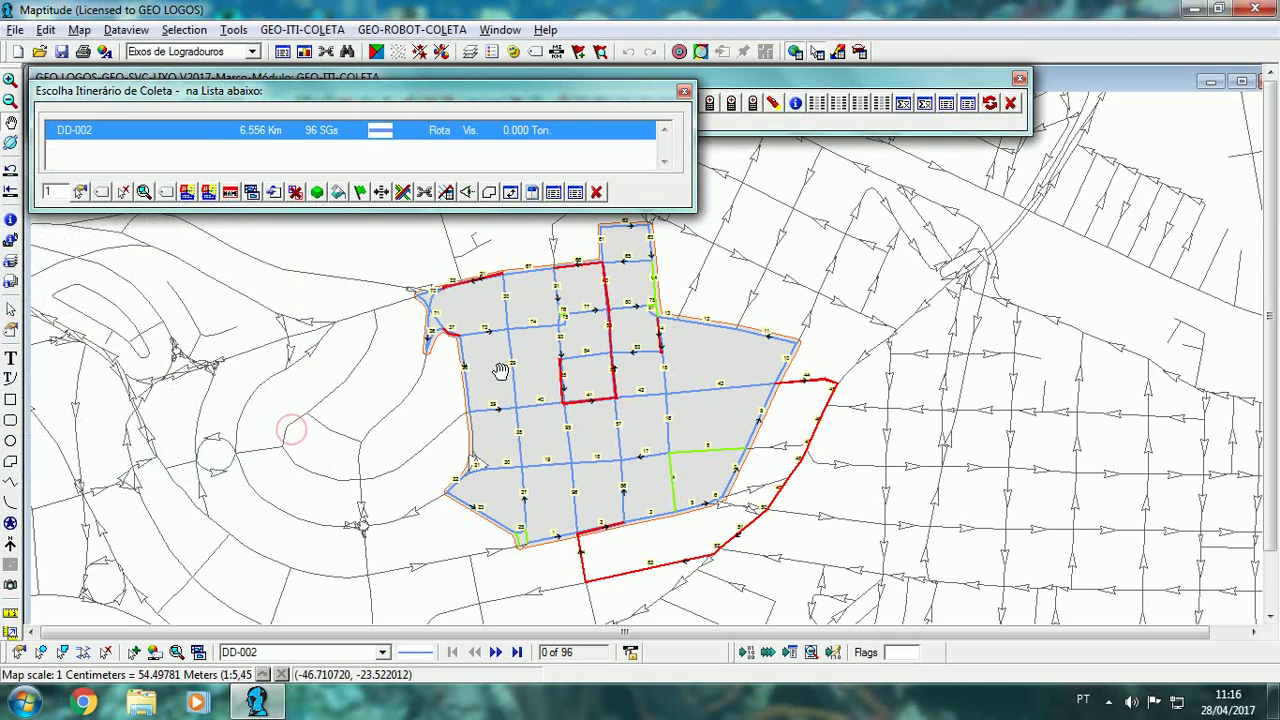
# - Examine the DD-002 labels and vectors on the map against the street table's sequence and direction columns, and close the table
pyautogui.scroll(1, 500, 371)
pyautogui.scroll(1, 500, 371)
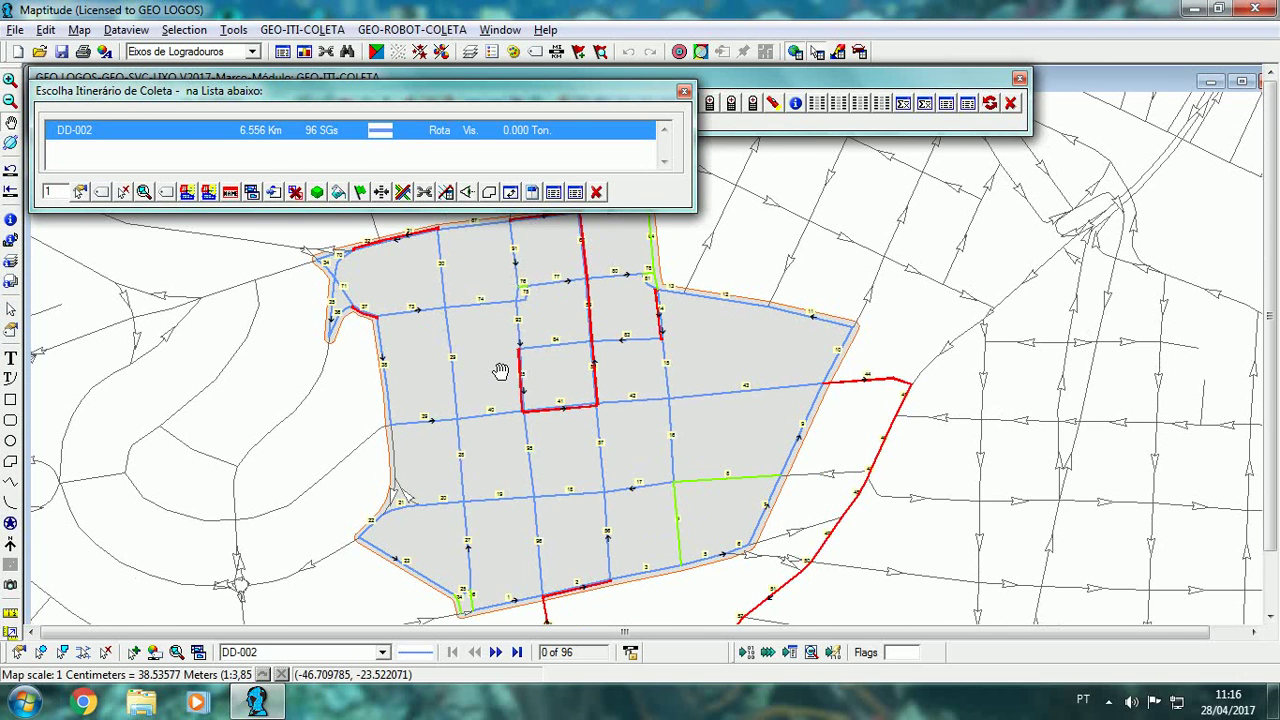
pyautogui.moveTo(614, 443); pyautogui.dragTo(654, 394)
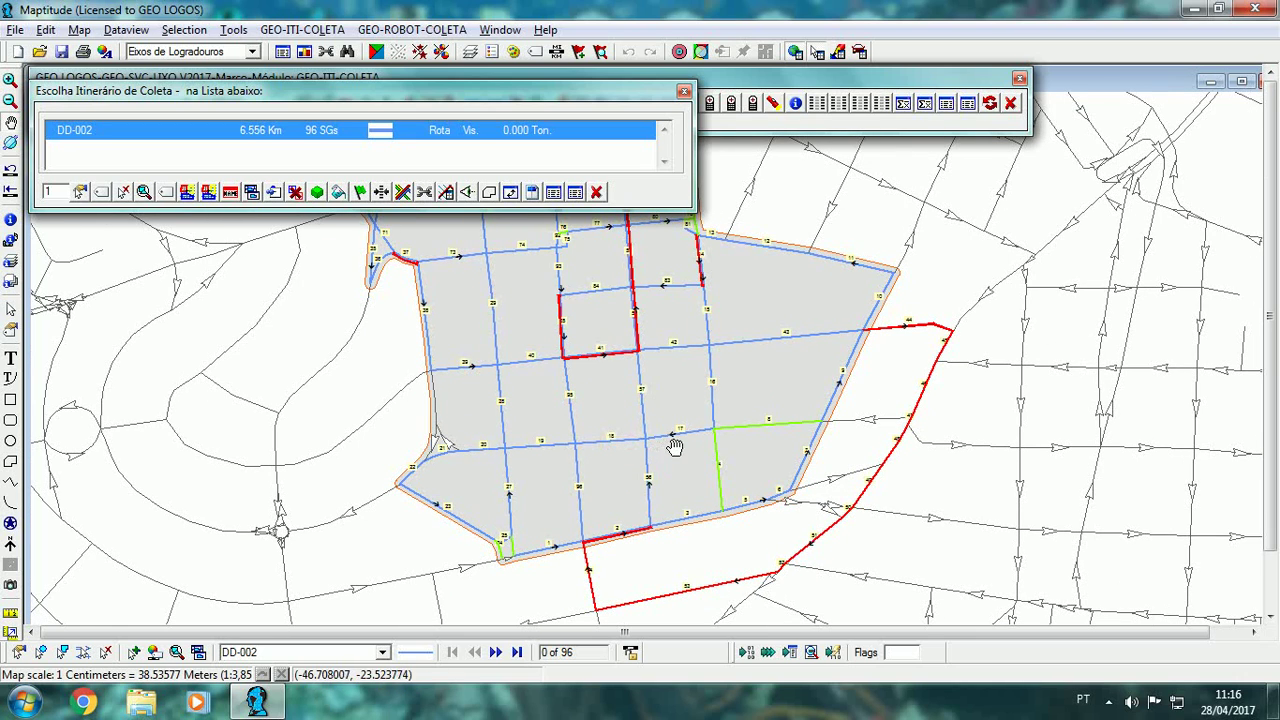
pyautogui.scroll(-1, 695, 417)
pyautogui.scroll(-1, 699, 353)
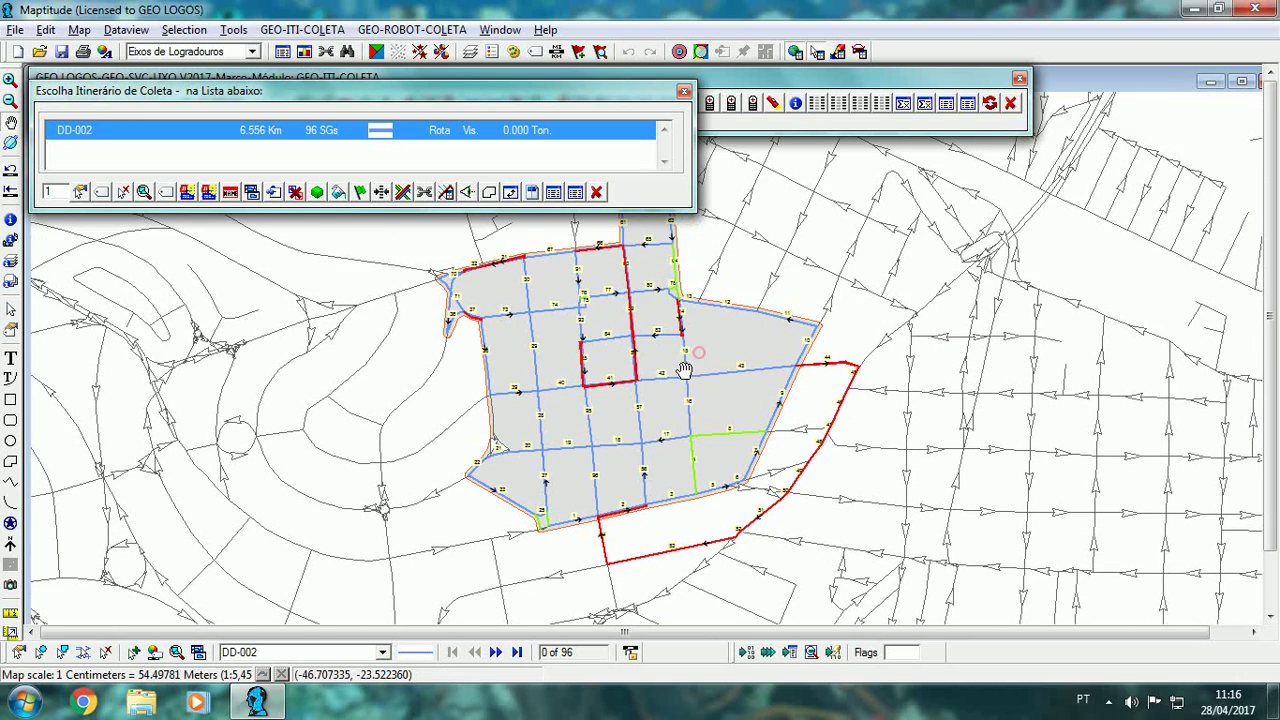
pyautogui.click(555, 193)
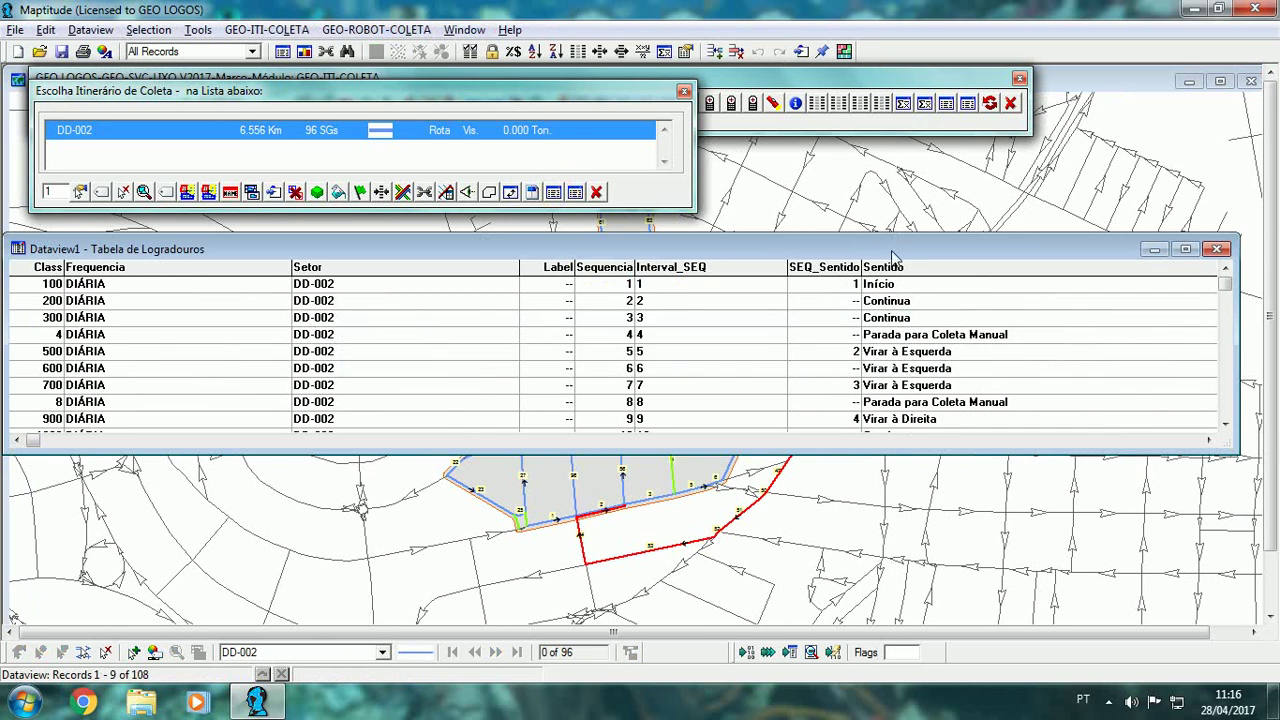
pyautogui.moveTo(897, 254); pyautogui.dragTo(799, 290)
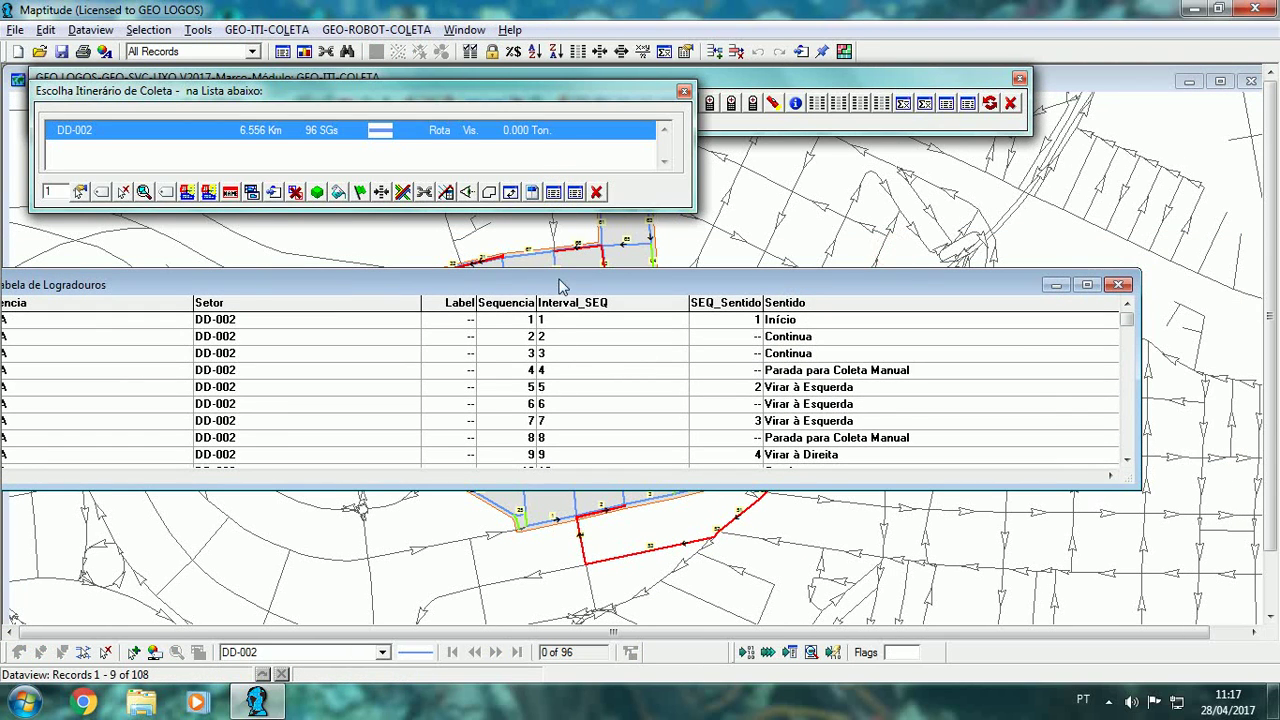
pyautogui.moveTo(560, 286); pyautogui.dragTo(580, 313)
pyautogui.moveTo(682, 318); pyautogui.dragTo(697, 432)
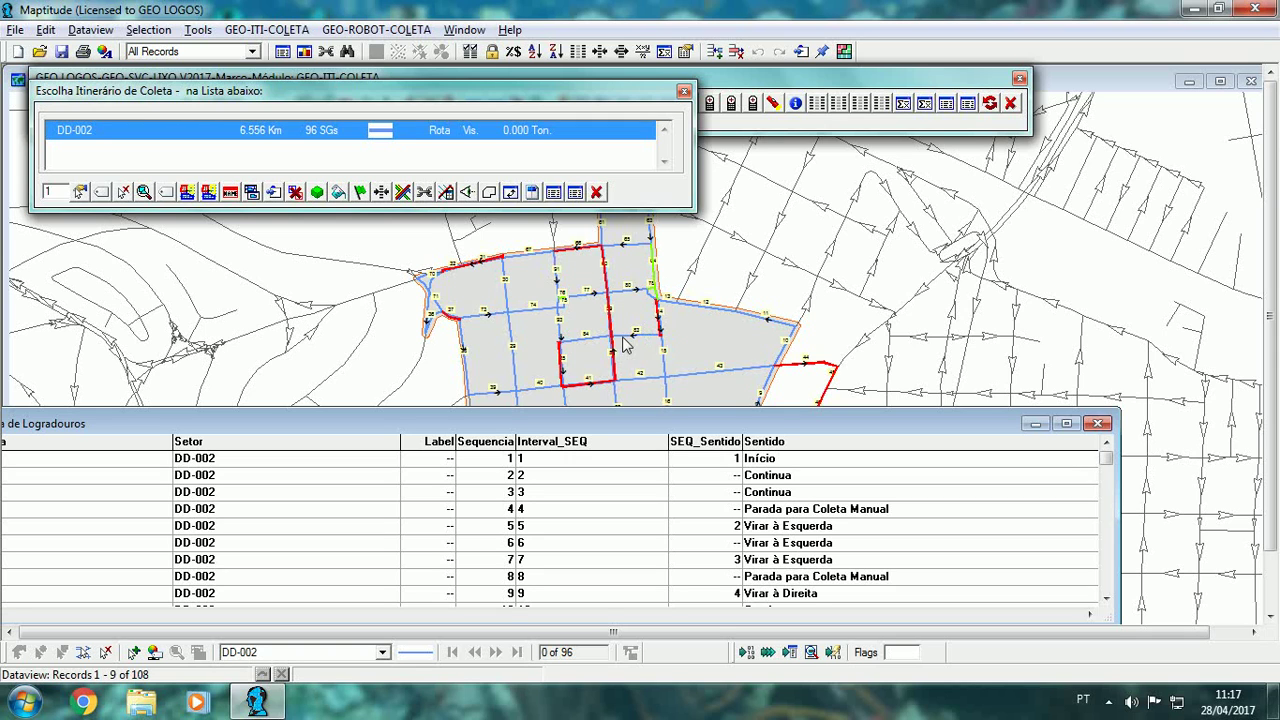
pyautogui.moveTo(782, 416); pyautogui.dragTo(748, 306)
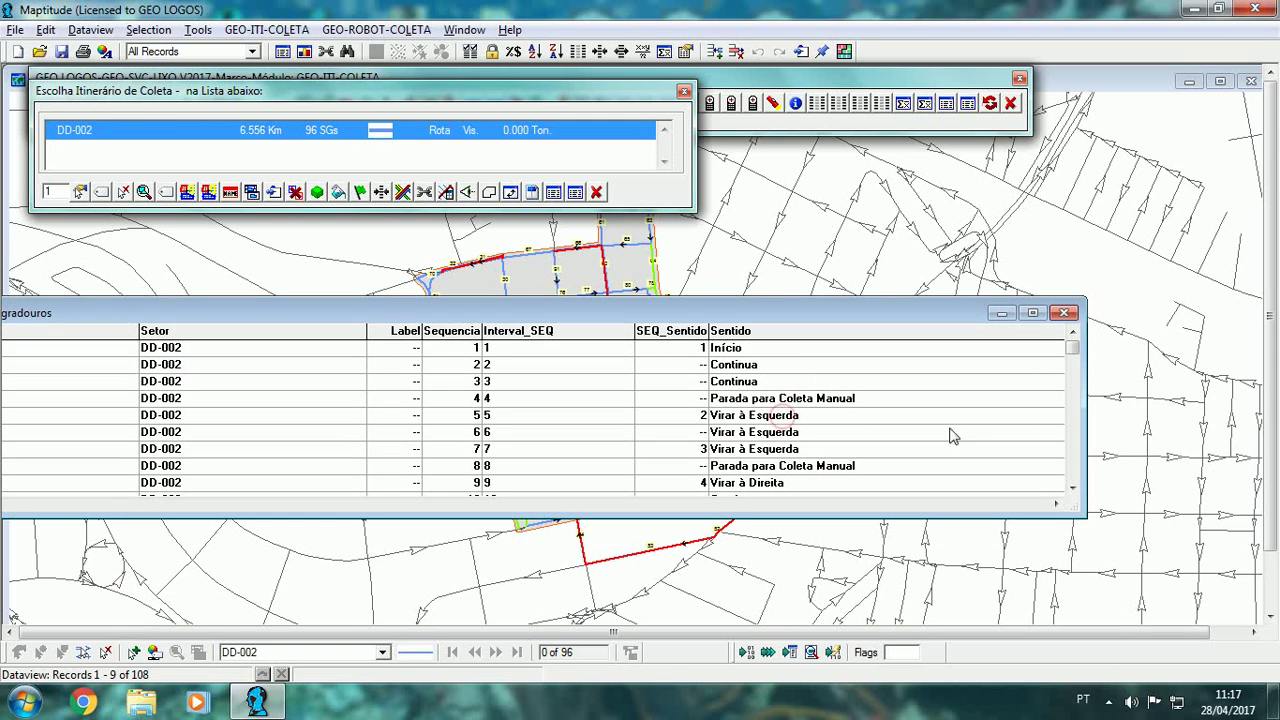
pyautogui.click(1072, 489)
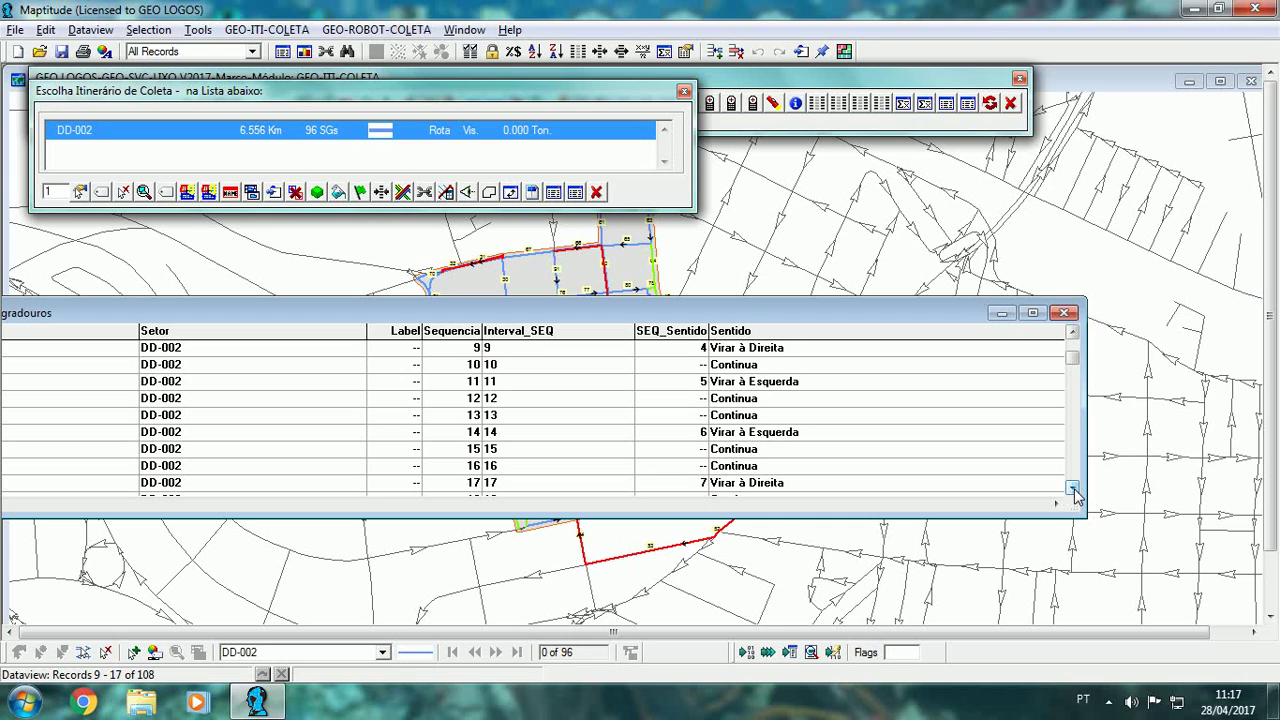
pyautogui.moveTo(1080, 360); pyautogui.dragTo(1076, 392)
pyautogui.click(1064, 312)
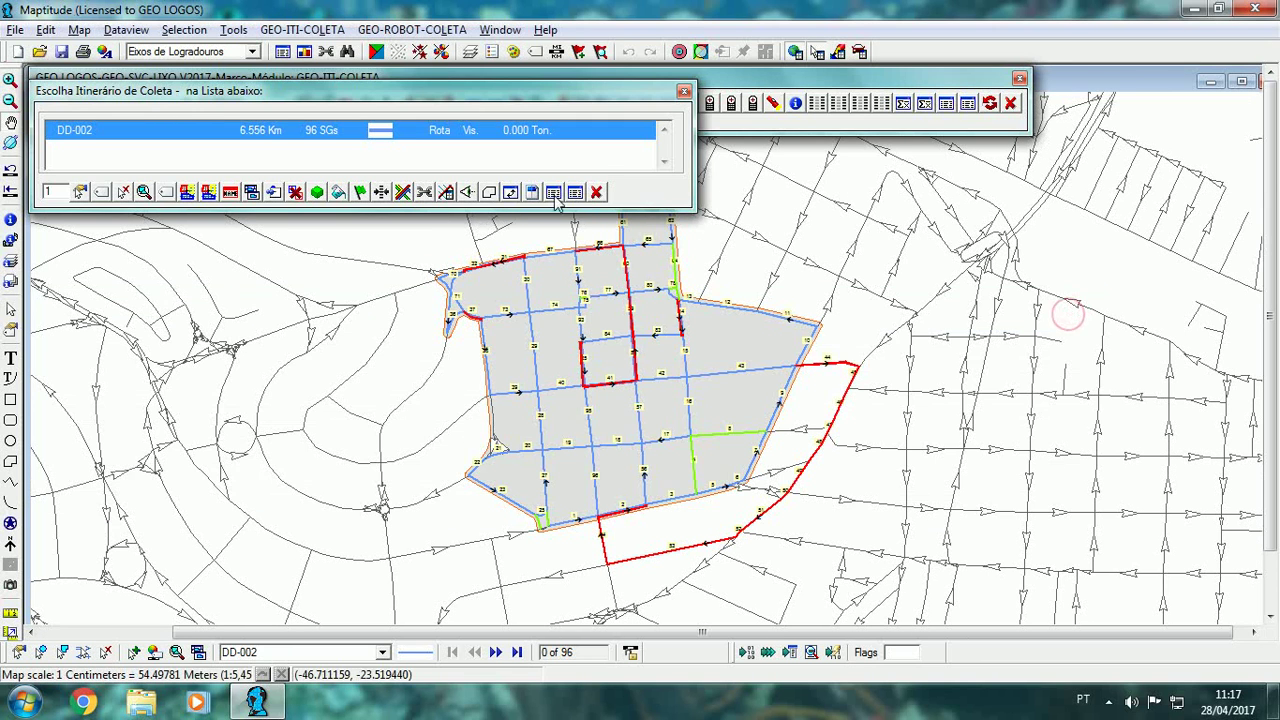
# - Close the route list, the GEO-ITI-COLETA module and the Map_DD-002 map
pyautogui.click(596, 192)
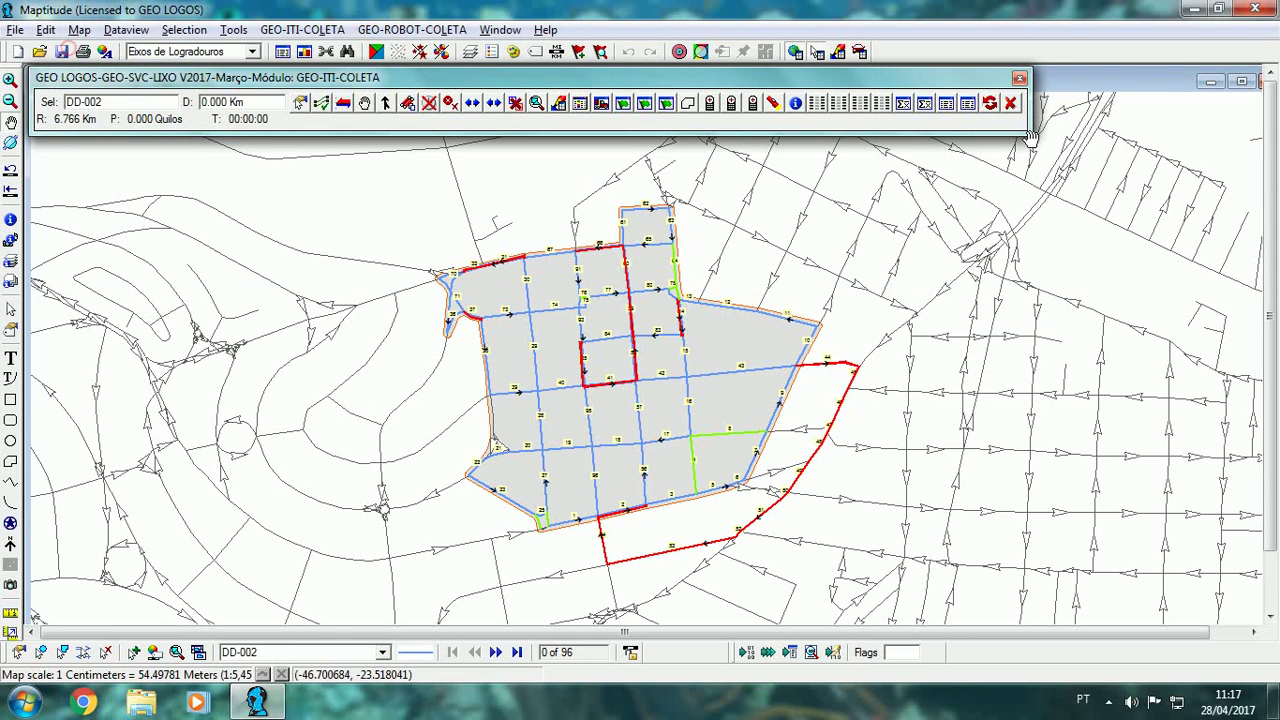
pyautogui.click(1010, 103)
pyautogui.click(1070, 84)
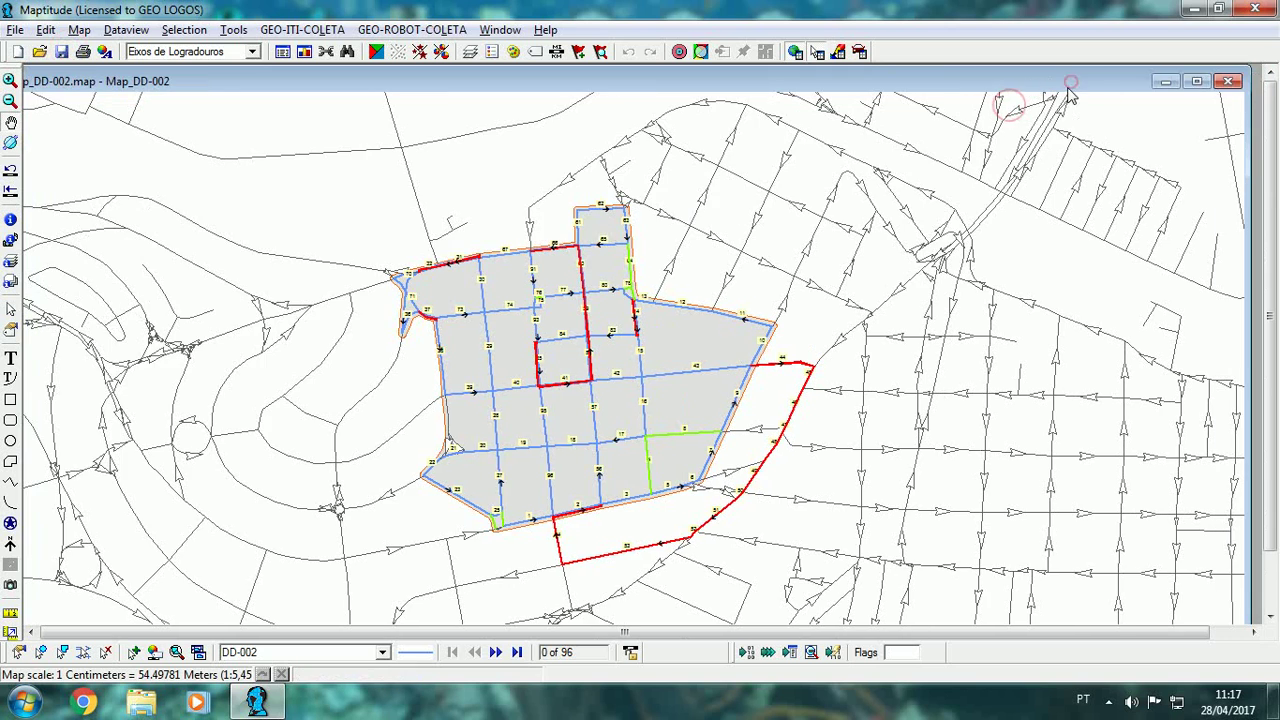
pyautogui.click(1228, 81)
# - Open Map_DD-003.map and bring up its collection route list in the GEO-ITI-COLETA module
pyautogui.click(15, 30)
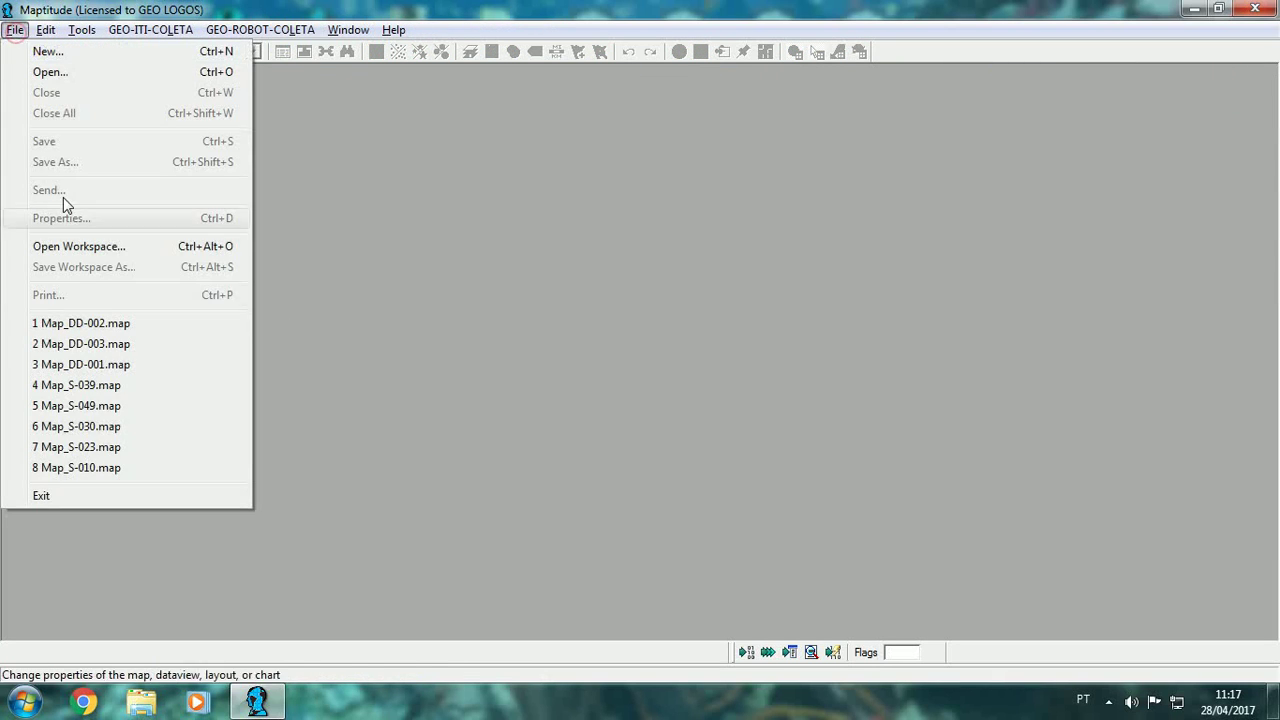
pyautogui.click(120, 344)
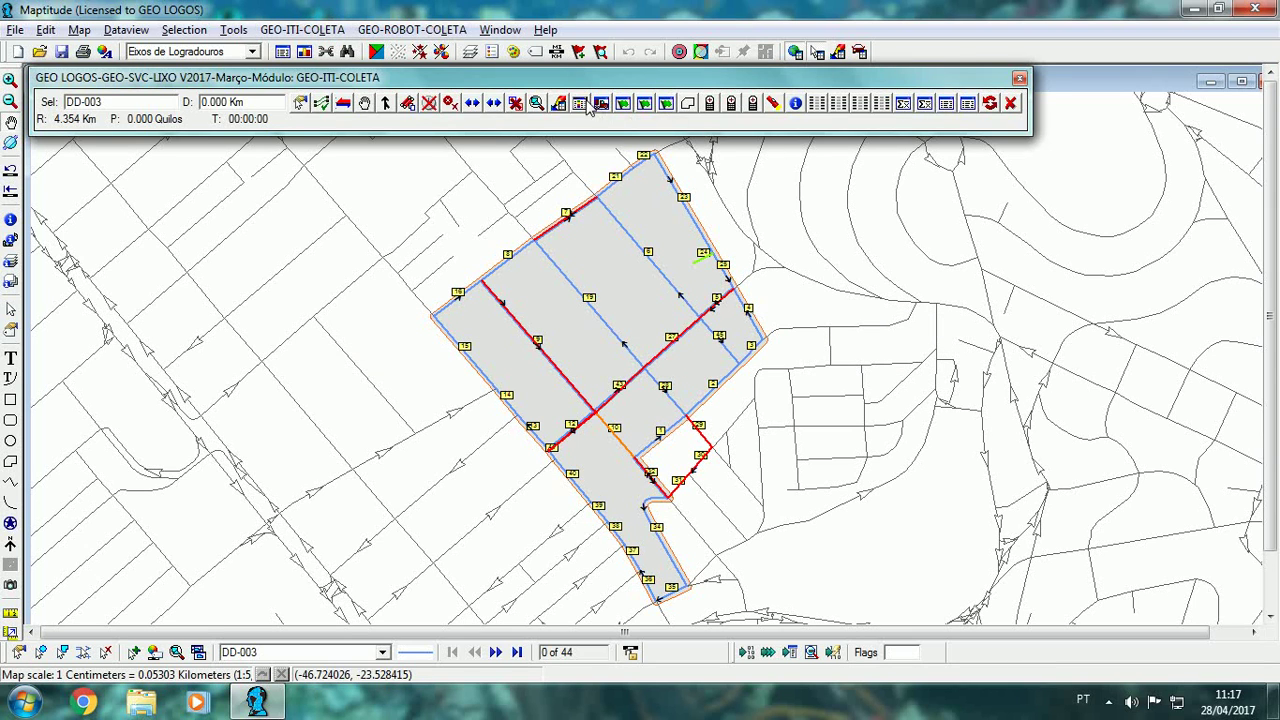
pyautogui.click(581, 104)
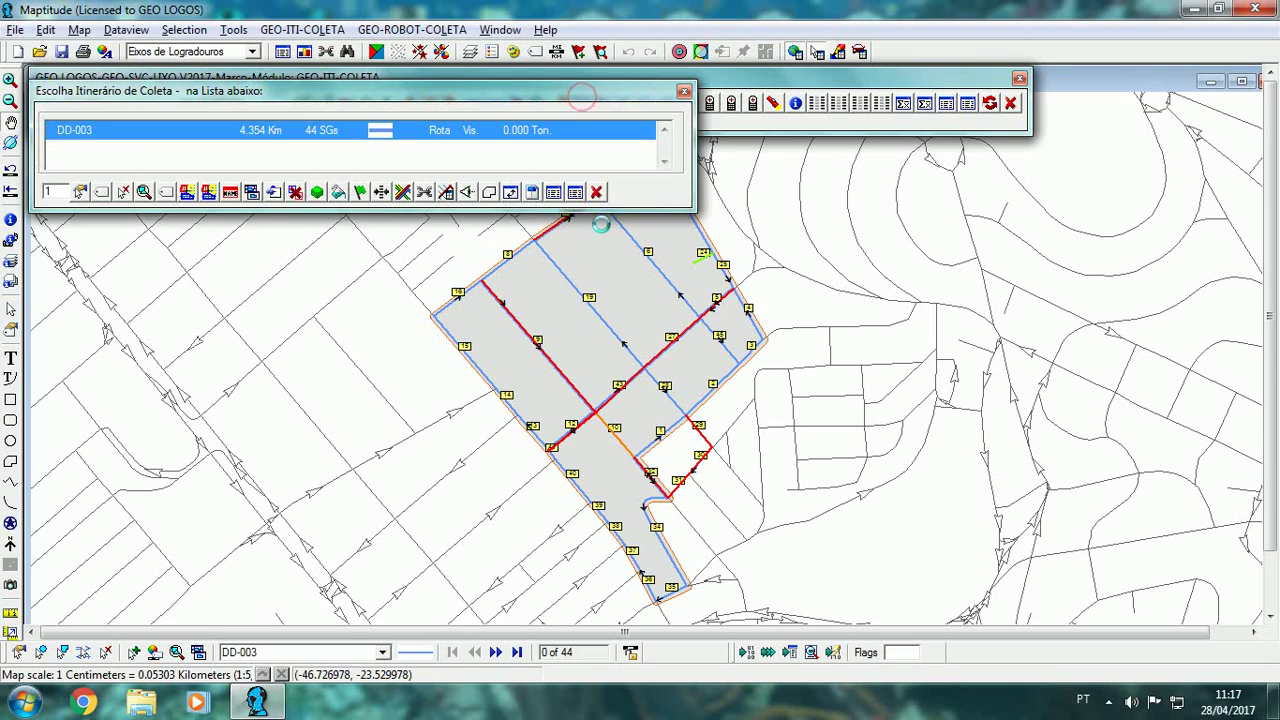
# - Review the sequence and direction columns of the DD-003 street table, and close the table and the module
pyautogui.click(554, 197)
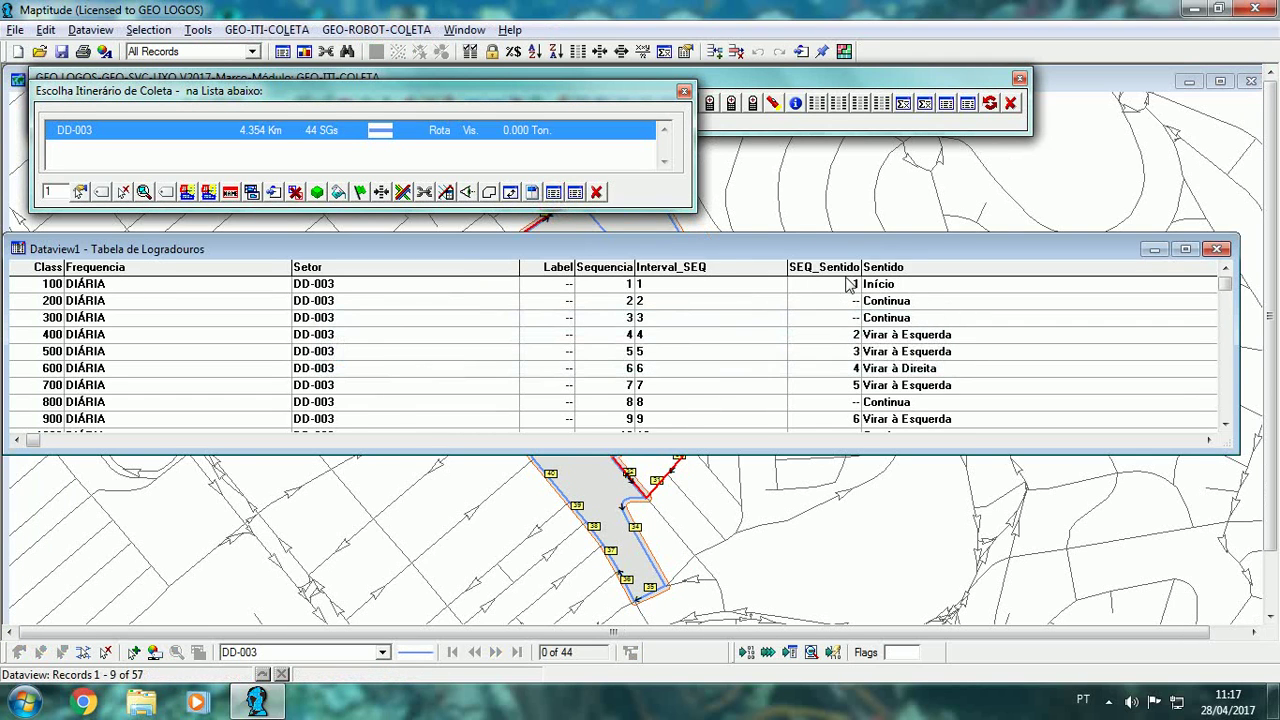
pyautogui.moveTo(850, 251); pyautogui.dragTo(387, 256)
pyautogui.click(765, 428)
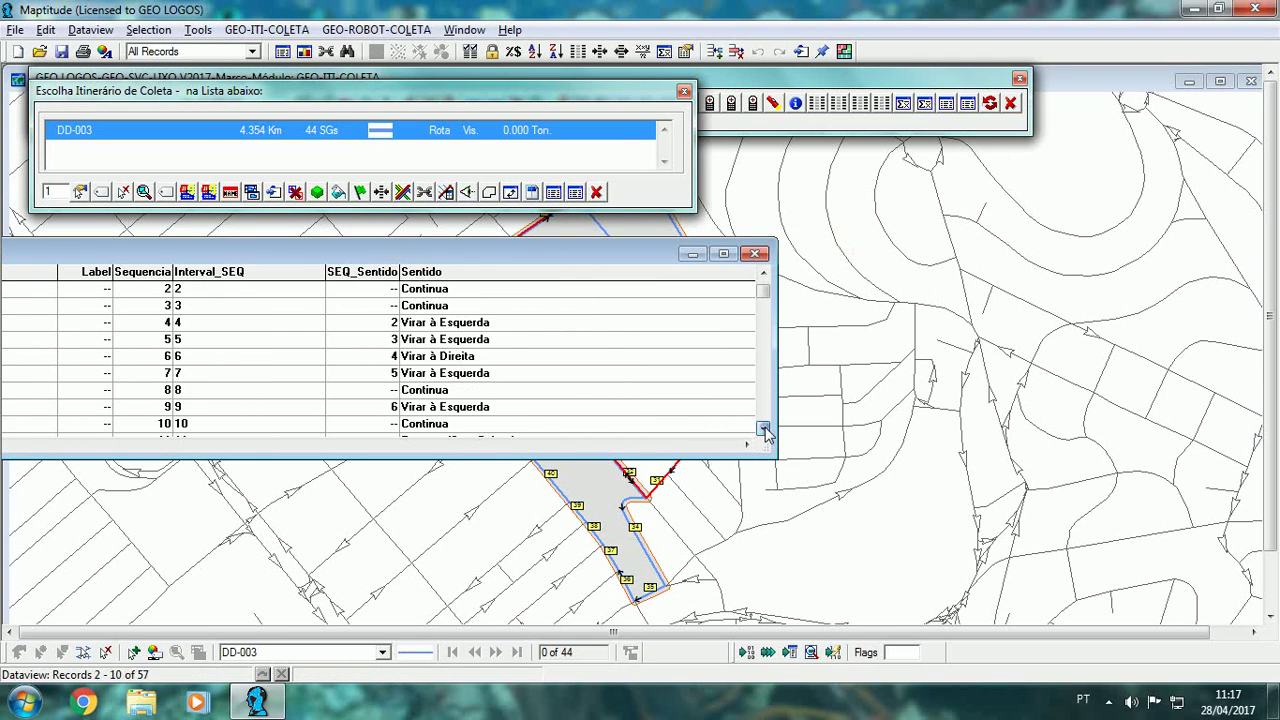
pyautogui.click(765, 428)
pyautogui.click(765, 428)
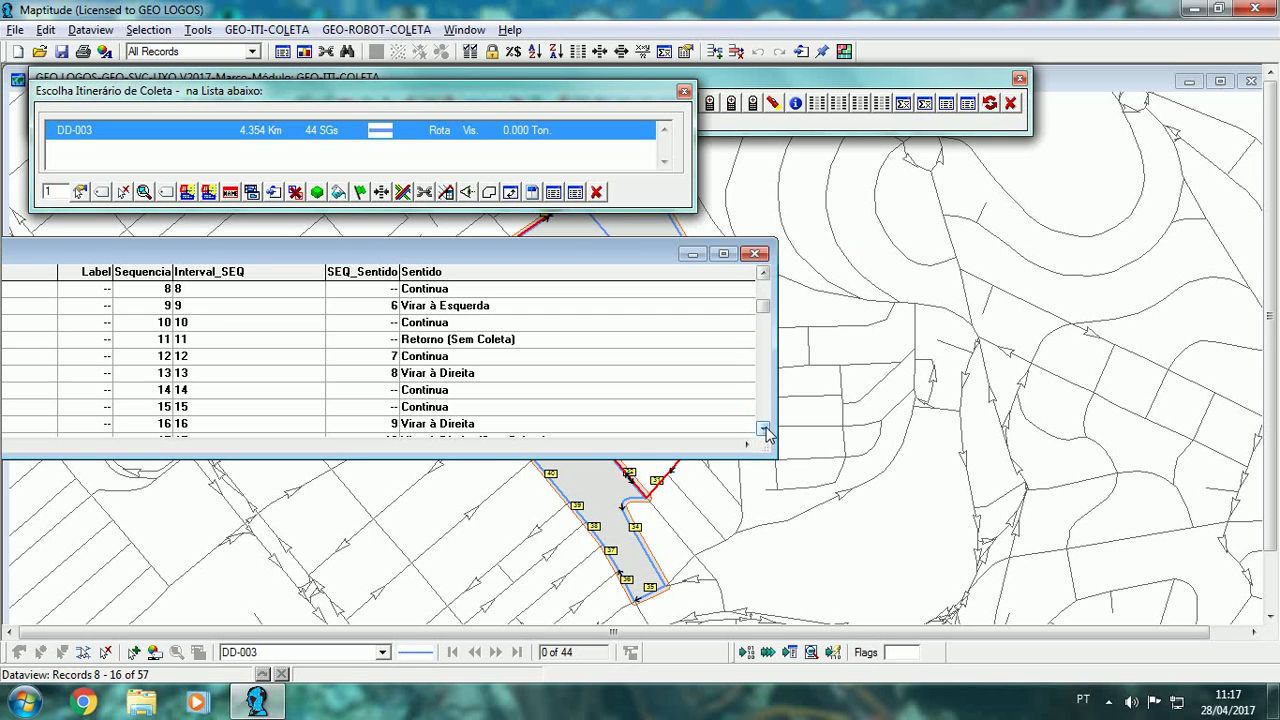
pyautogui.moveTo(560, 266); pyautogui.dragTo(557, 392)
pyautogui.click(751, 382)
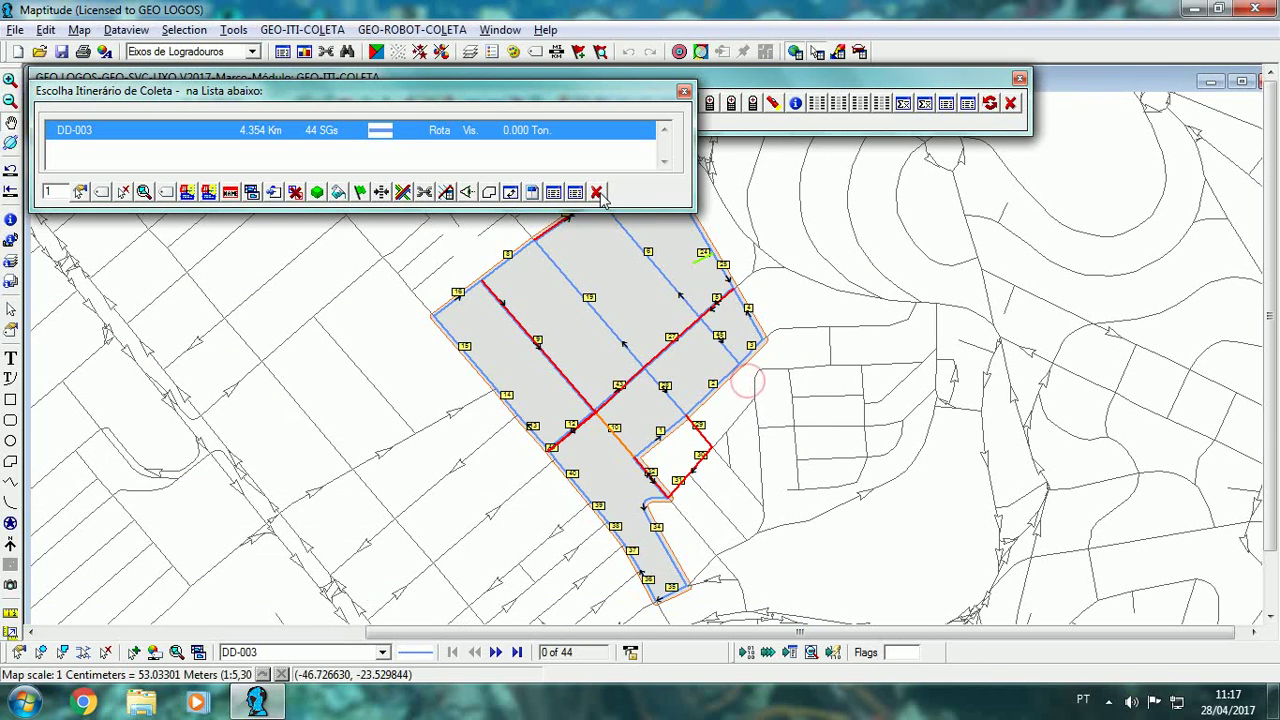
pyautogui.click(1010, 103)
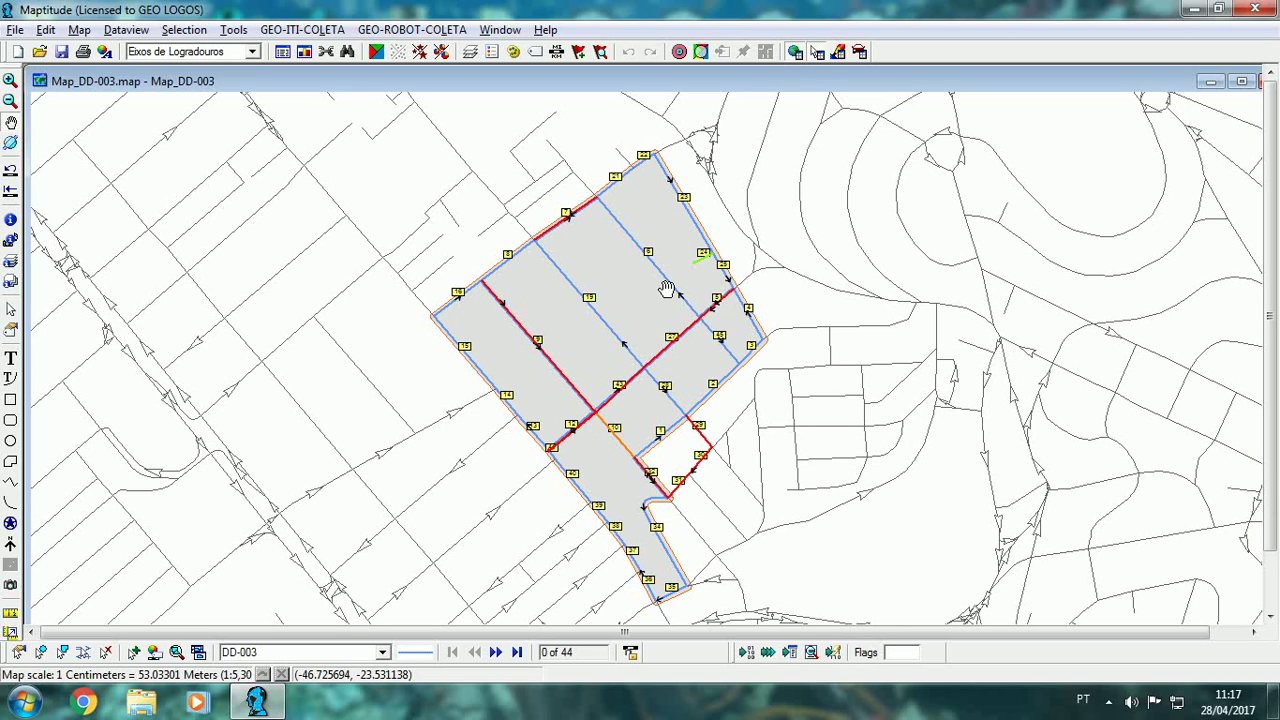
# - Set the Map_DD-003 map scale to a ratio of 1:10,000
pyautogui.click(556, 51)
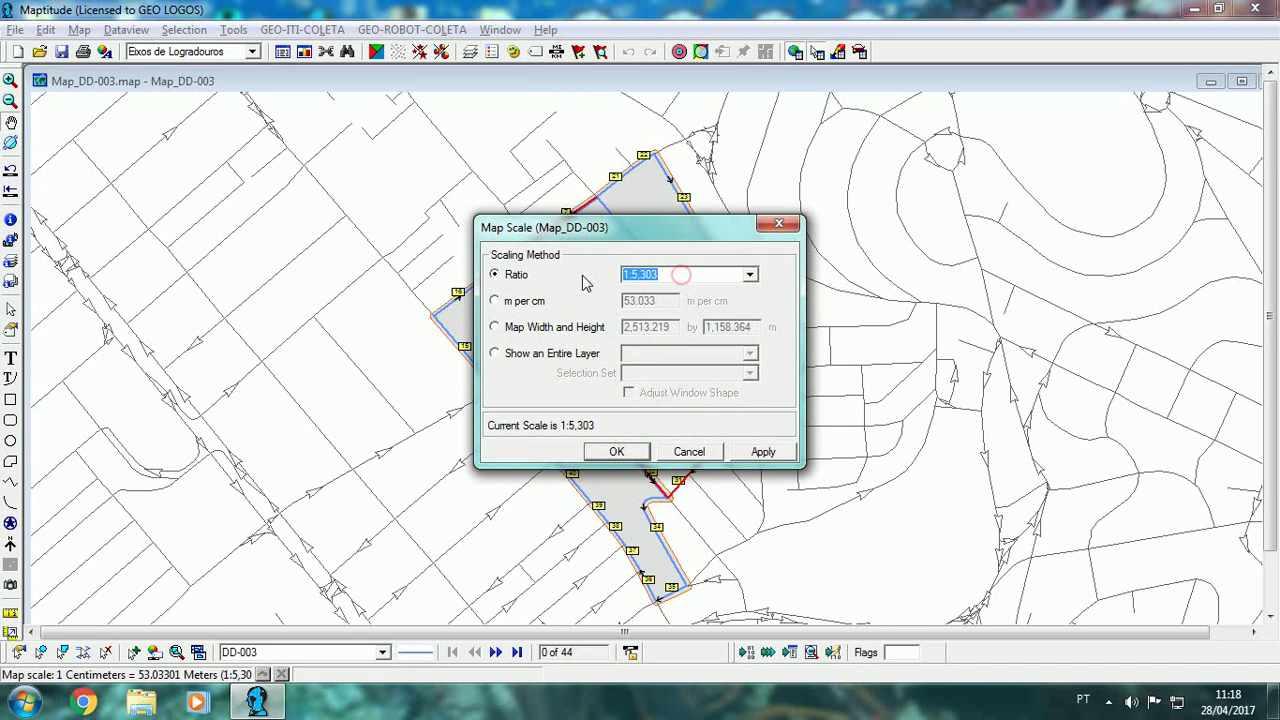
pyautogui.write('10000')
pyautogui.click(616, 451)
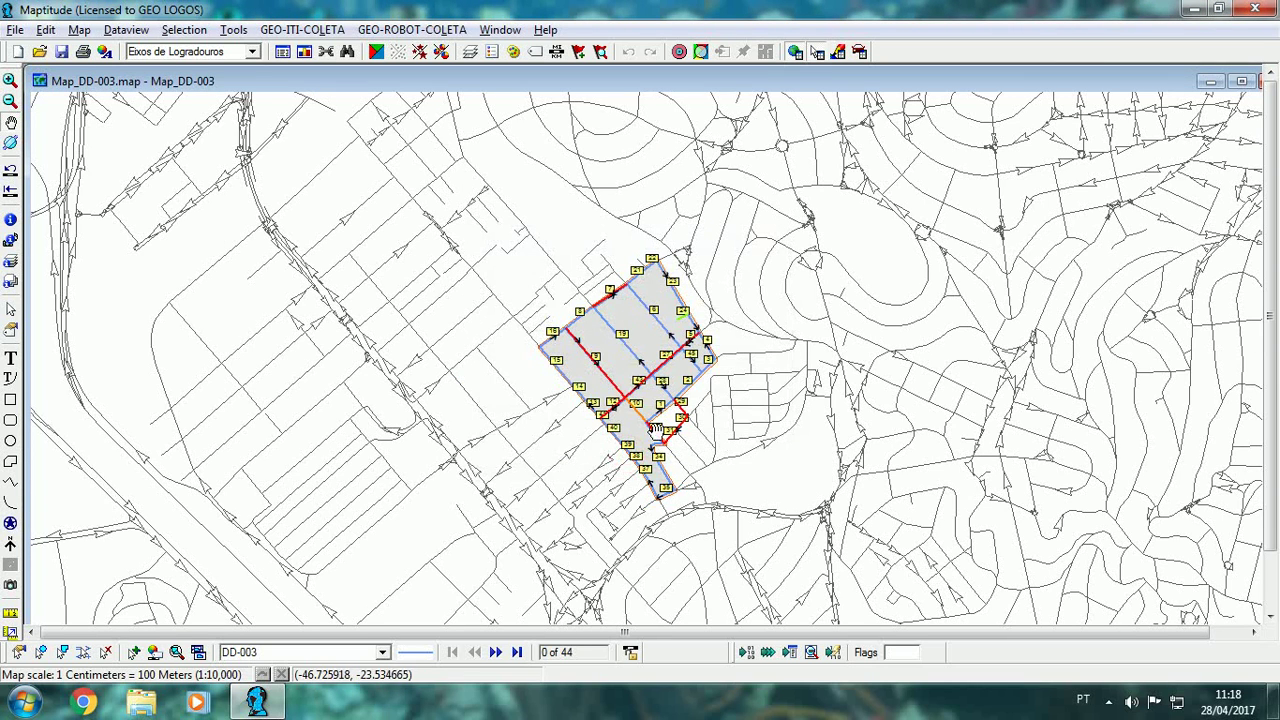